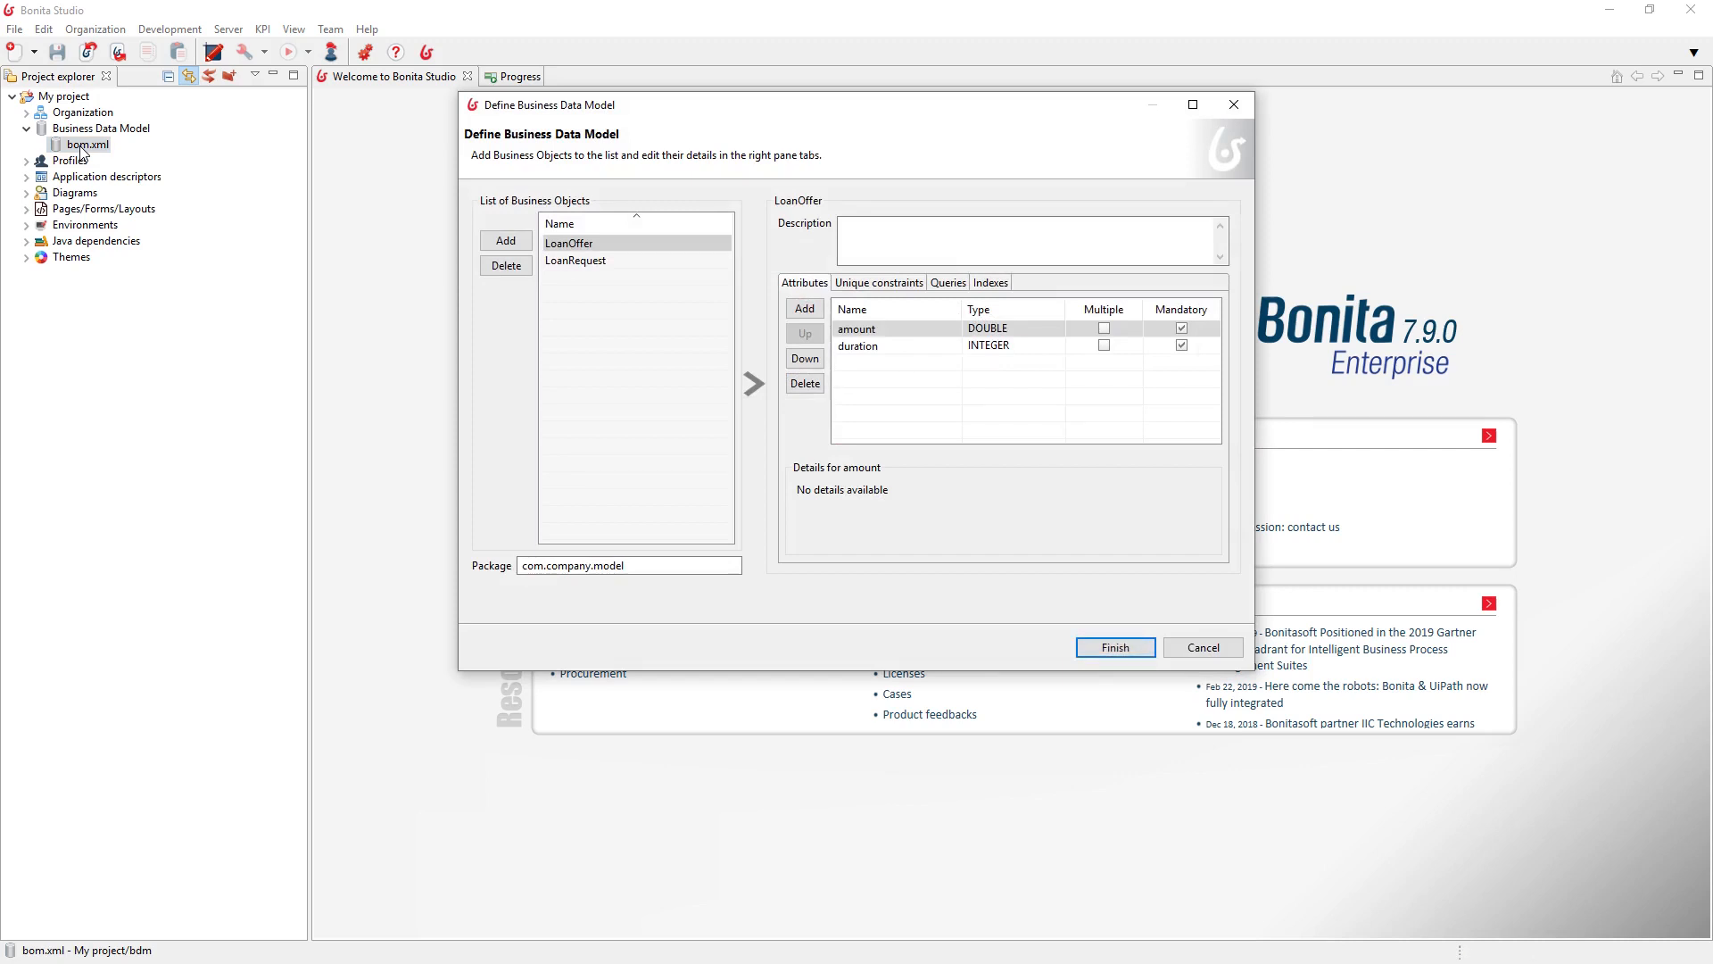
Review the attributes of the LoanRequest and LoanOffer business objects, then close the business data model definition
{"action": "left_click", "coordinate": [601, 268]}
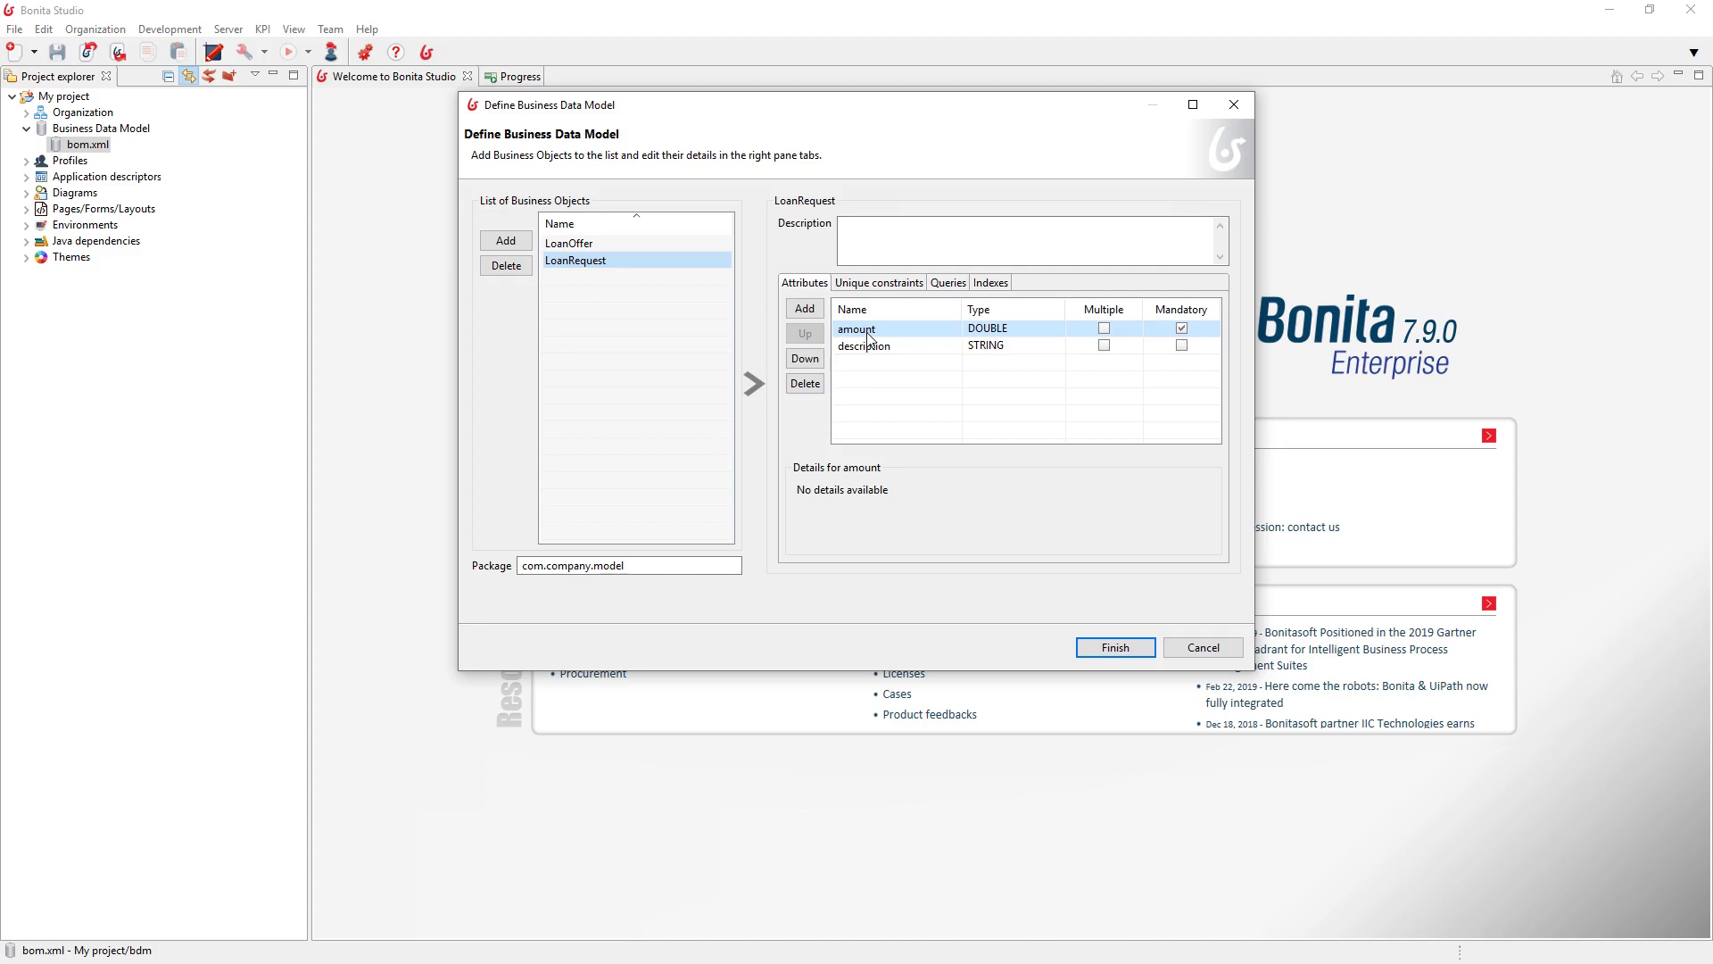
{"action": "left_click", "coordinate": [646, 241]}
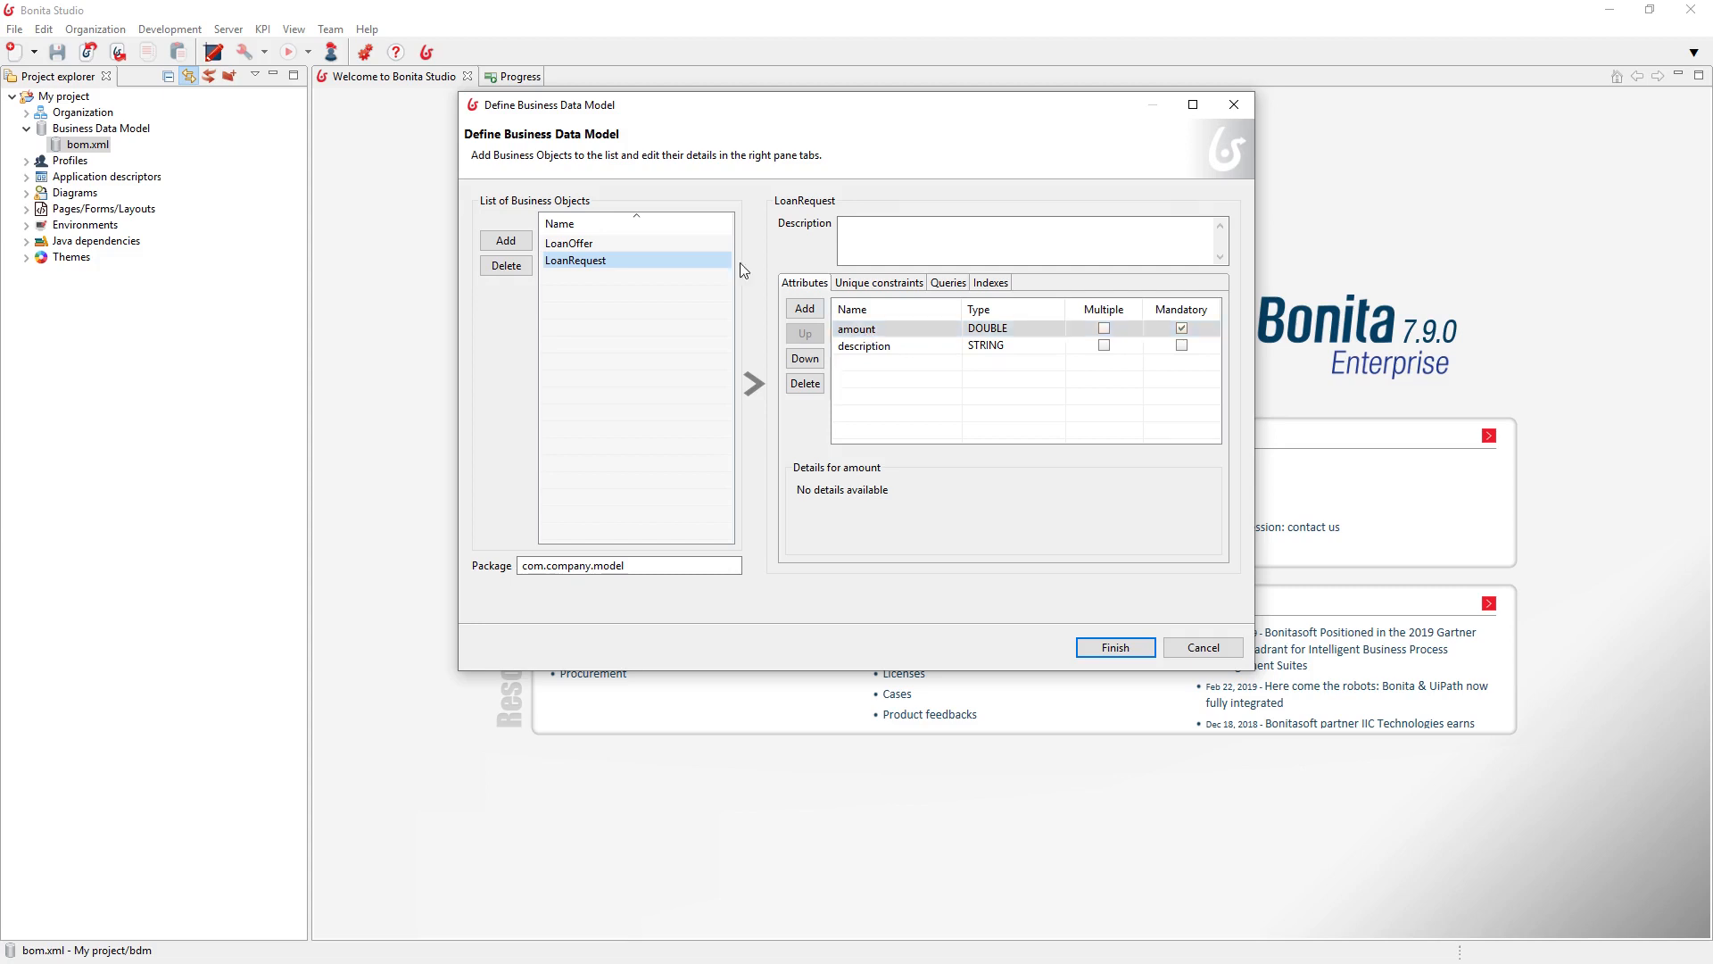
{"action": "left_click", "coordinate": [646, 238]}
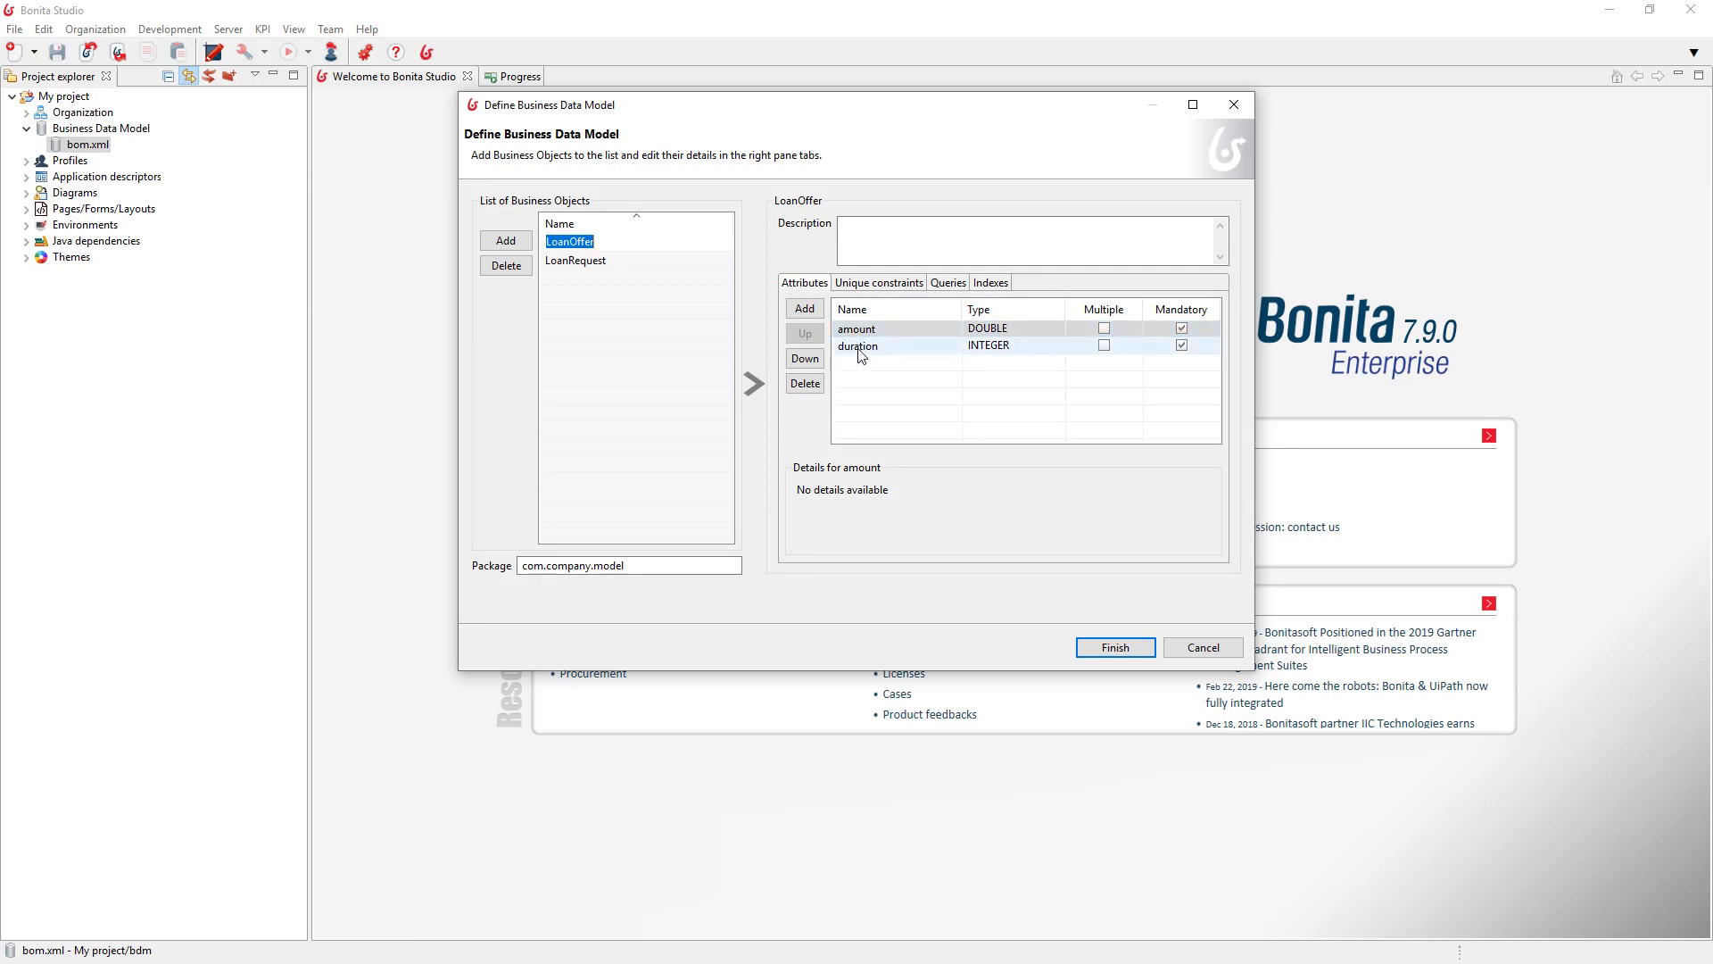
{"action": "left_click", "coordinate": [1240, 102]}
{"action": "key", "text": "Return"}
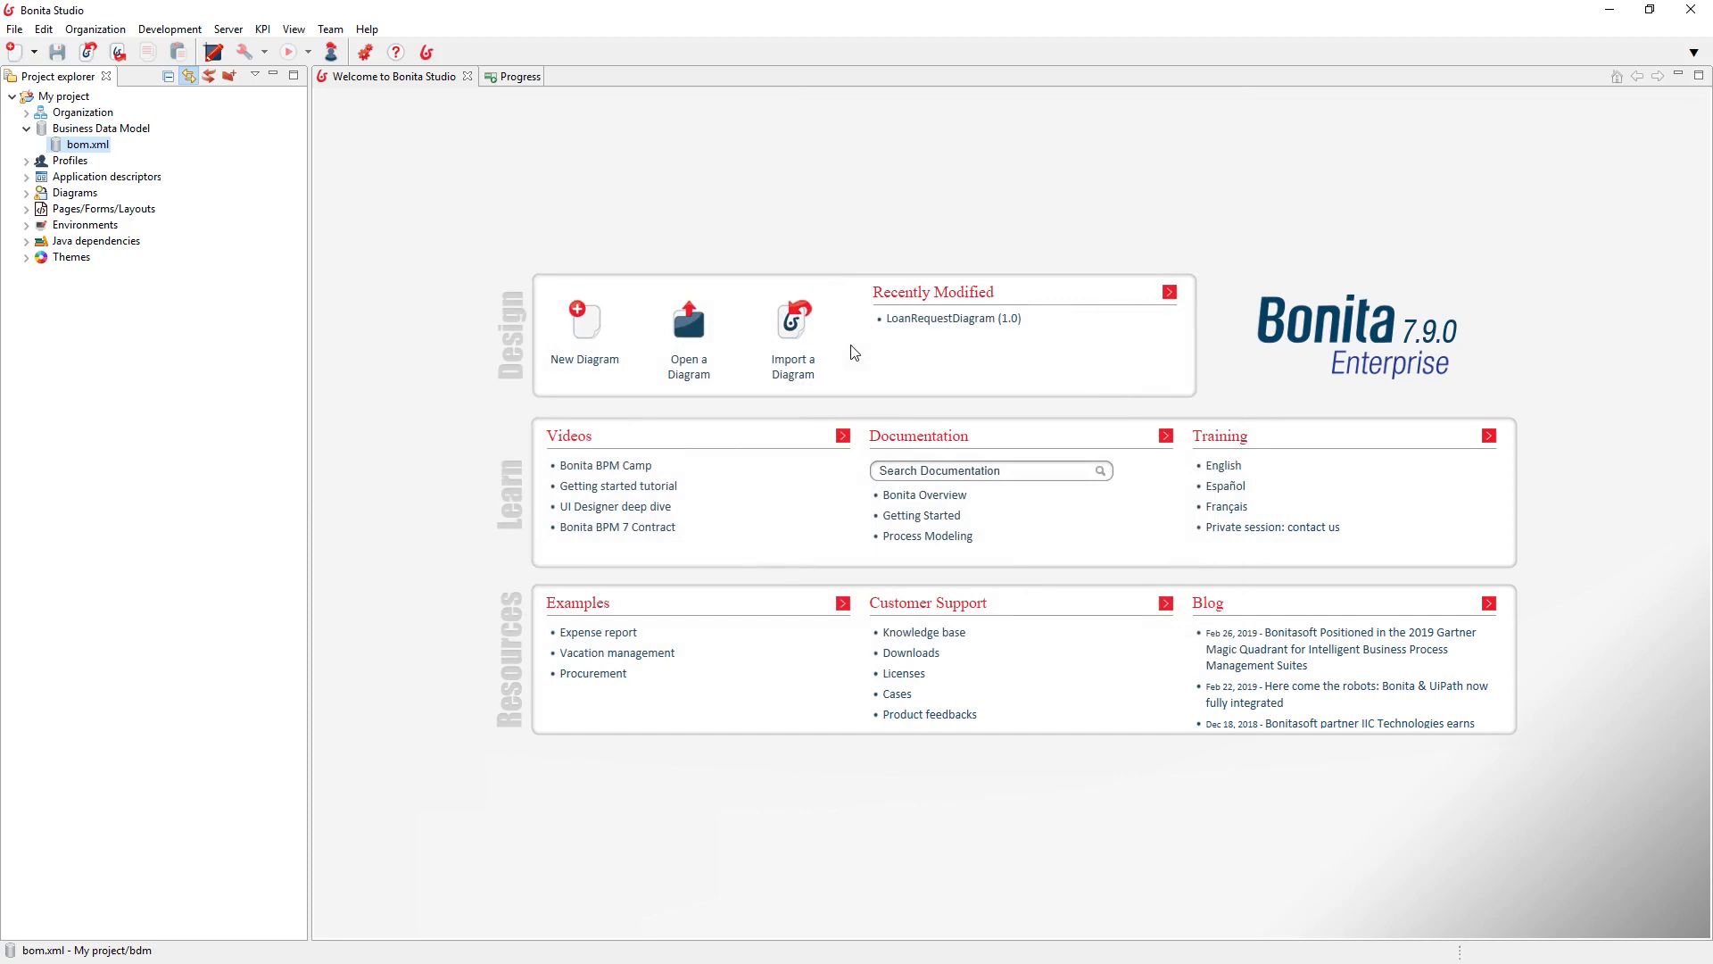
Open the LoanRequestDiagram-1.0.proc diagram from the project and show the LoanRequest pool's variables
{"action": "left_click", "coordinate": [67, 195]}
{"action": "left_click", "coordinate": [26, 193]}
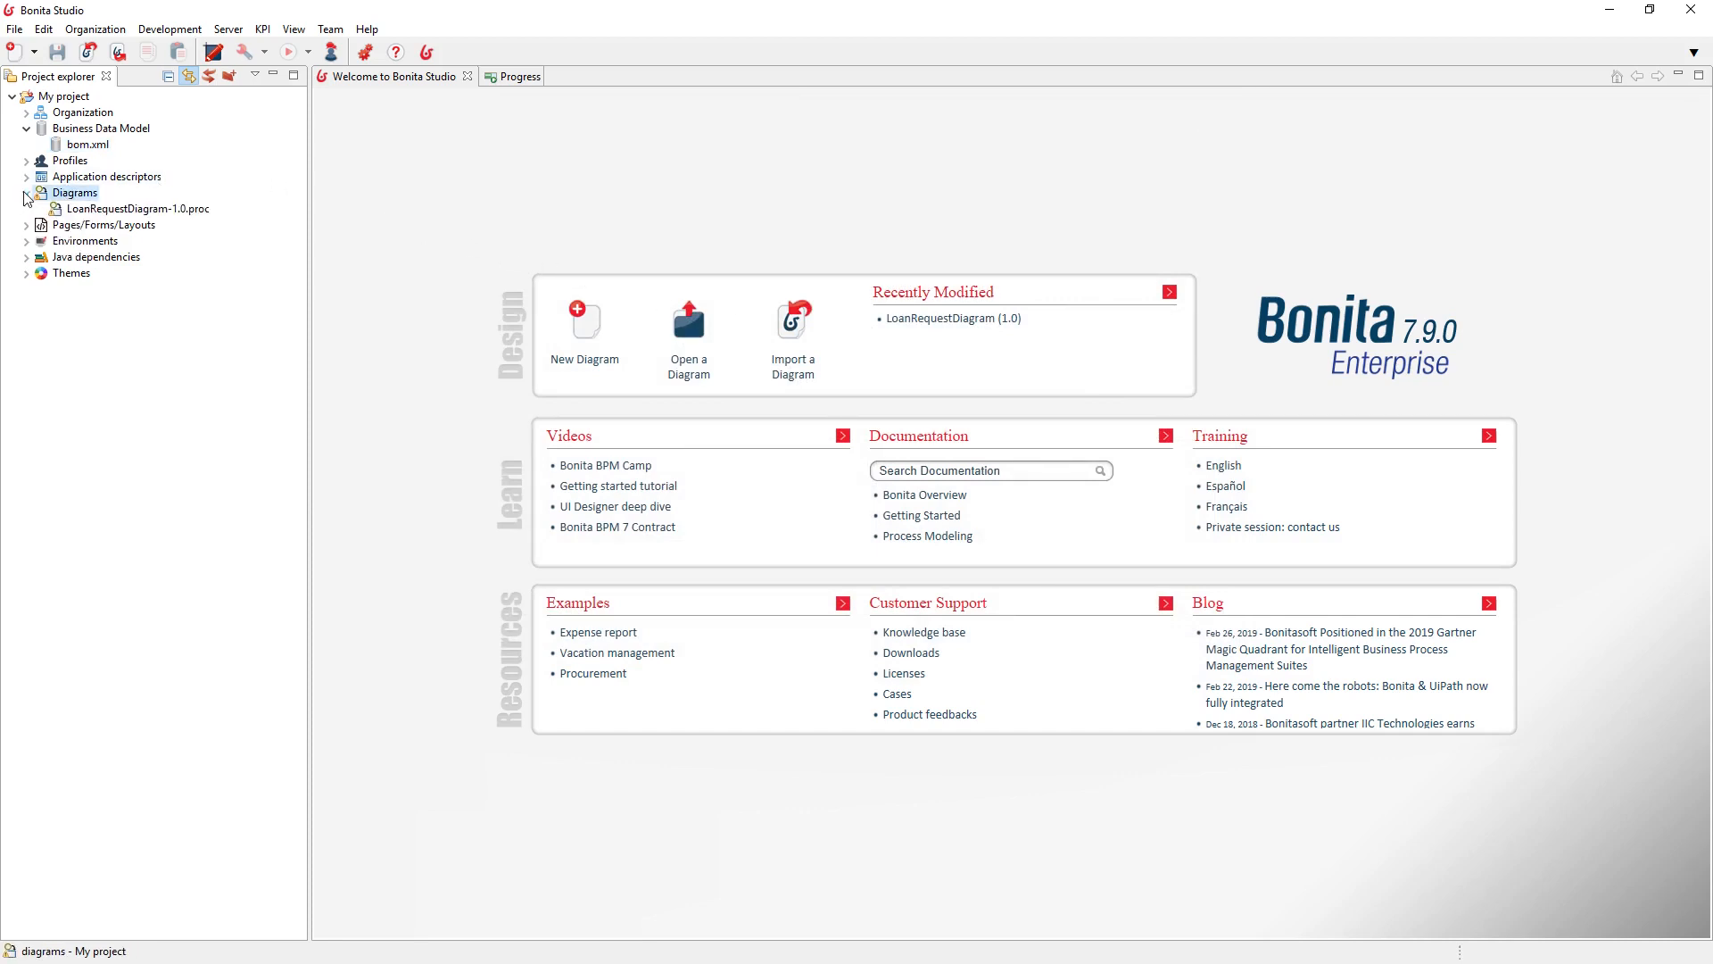
{"action": "left_click", "coordinate": [80, 214]}
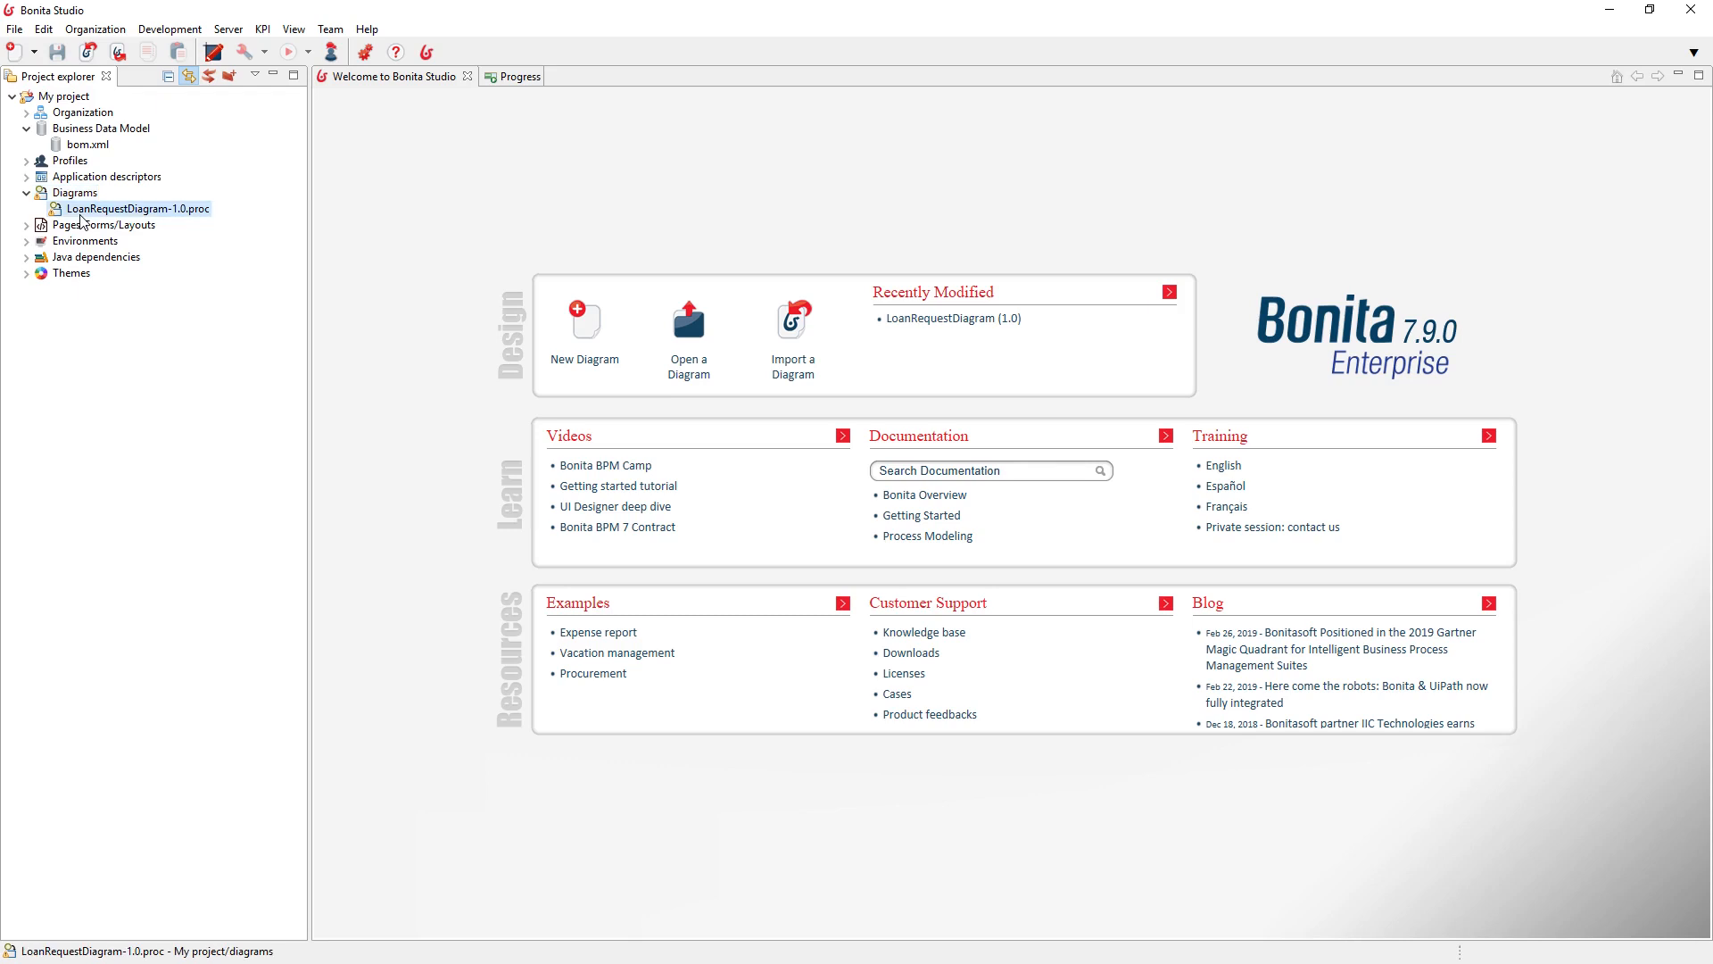
{"action": "double_click", "coordinate": [78, 211]}
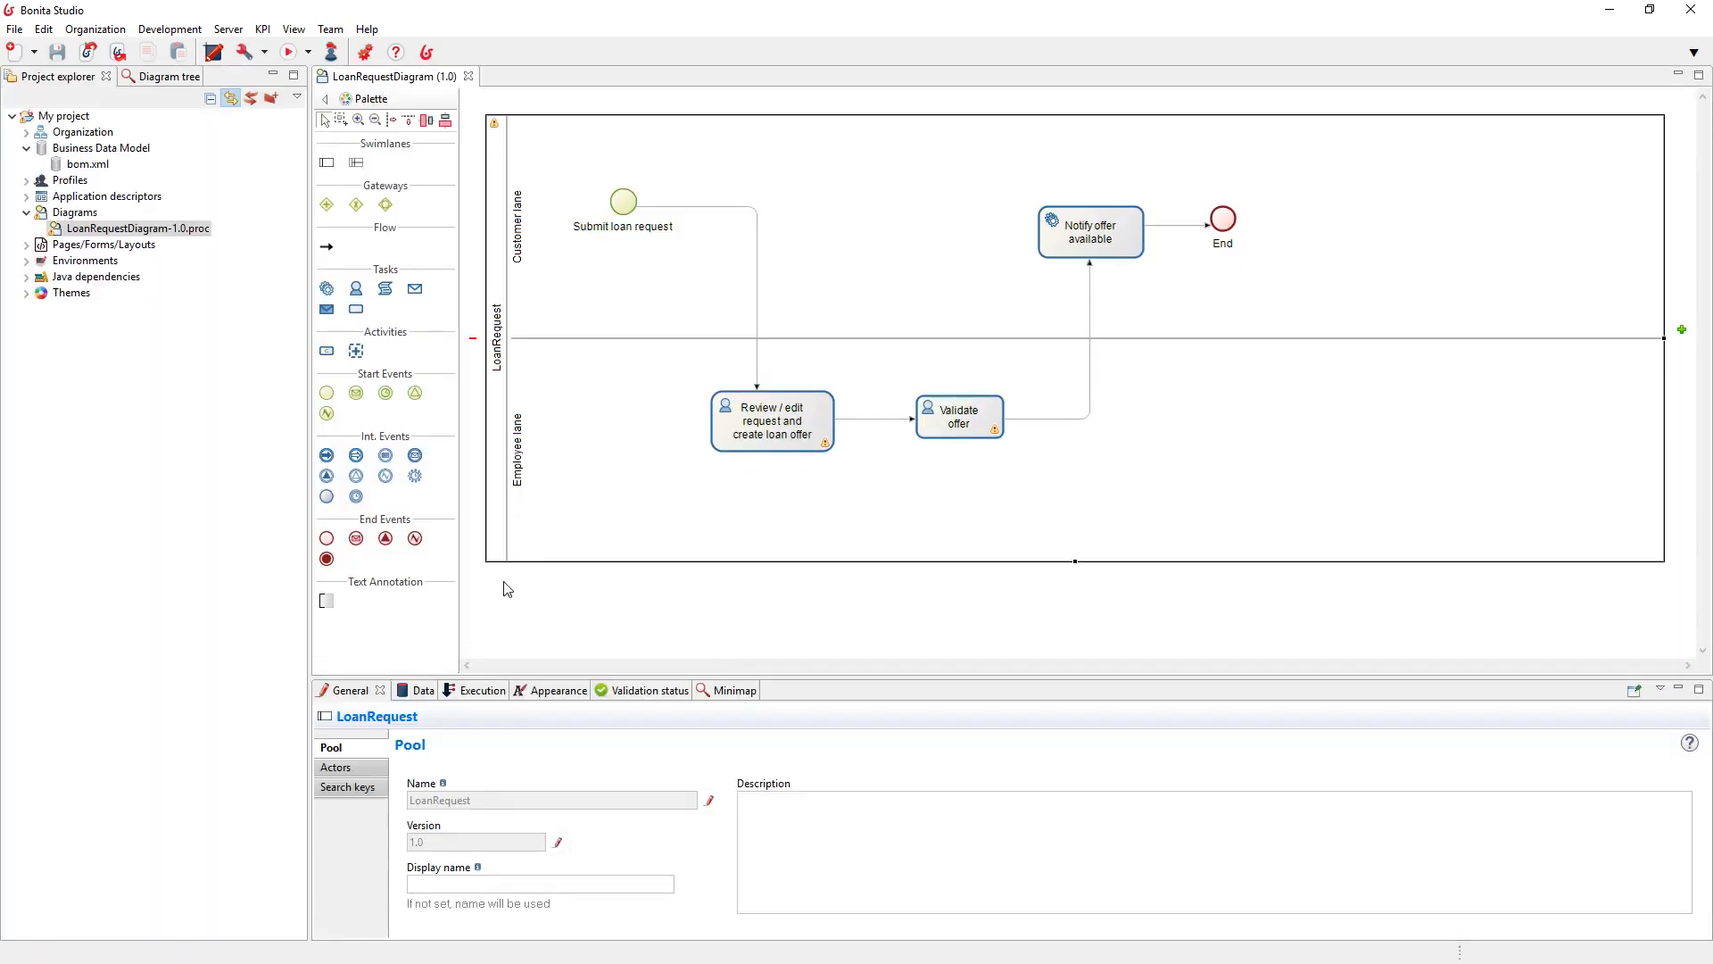
{"action": "left_click", "coordinate": [414, 691]}
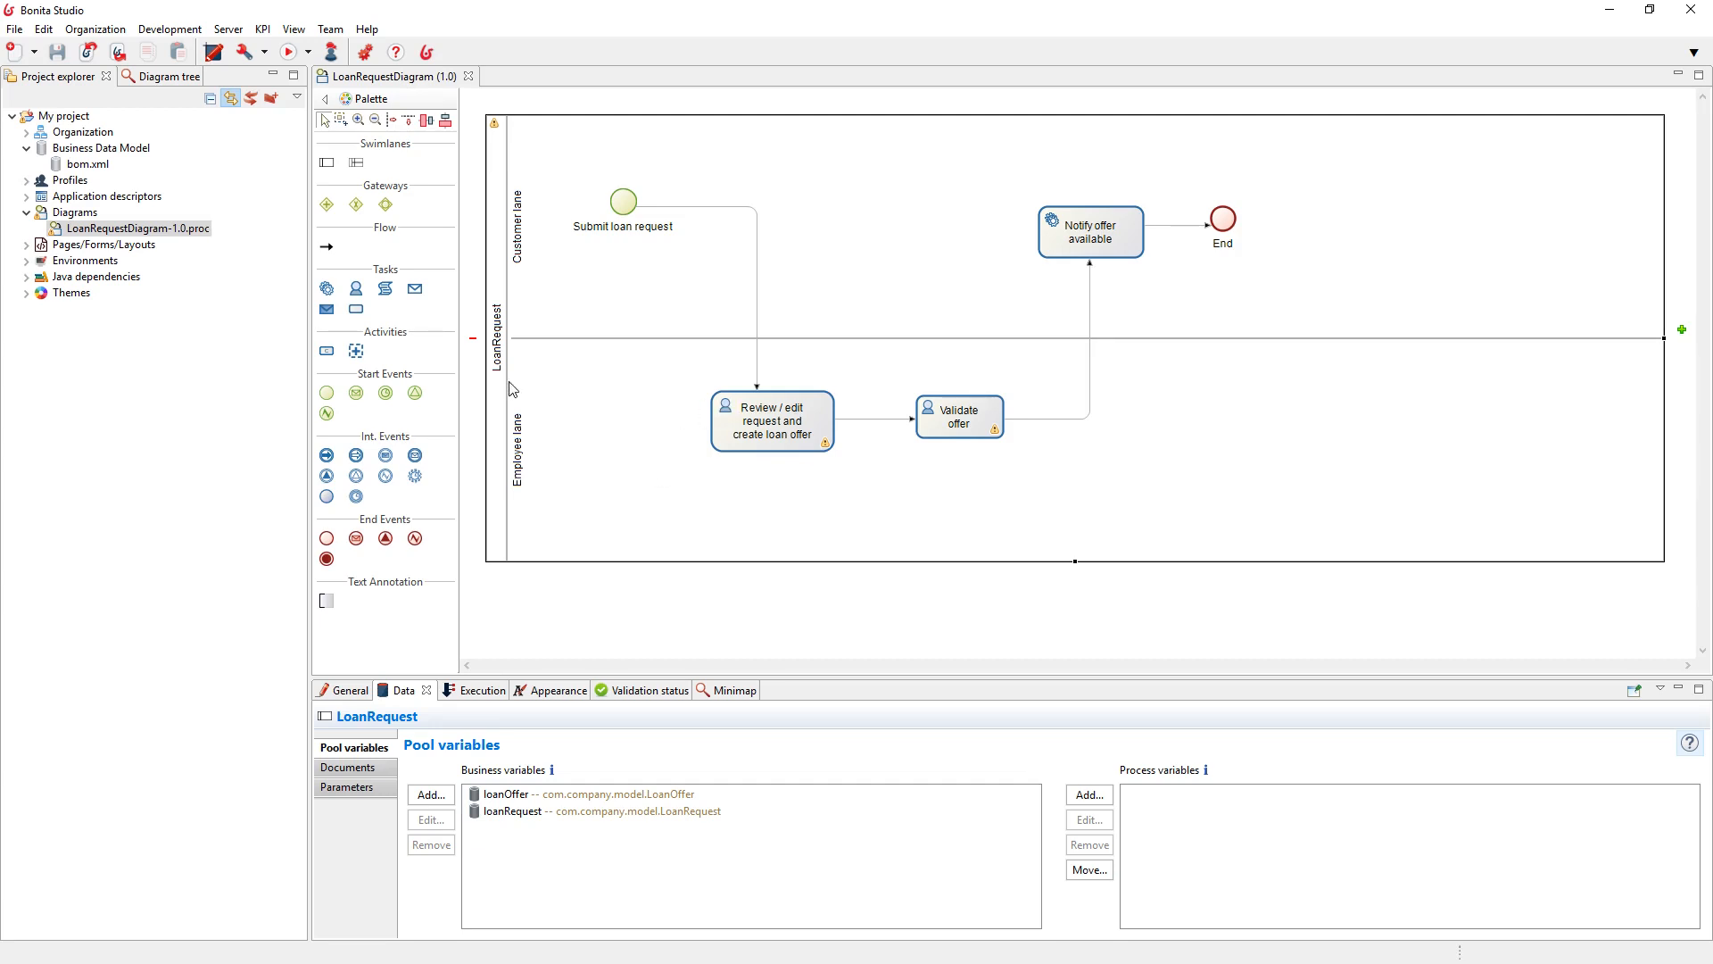
Add loanRequestInput to the pool's instantiation contract from the loanRequest business variable, including amount and description, with an auto-generated initialization script
{"action": "left_click", "coordinate": [464, 692]}
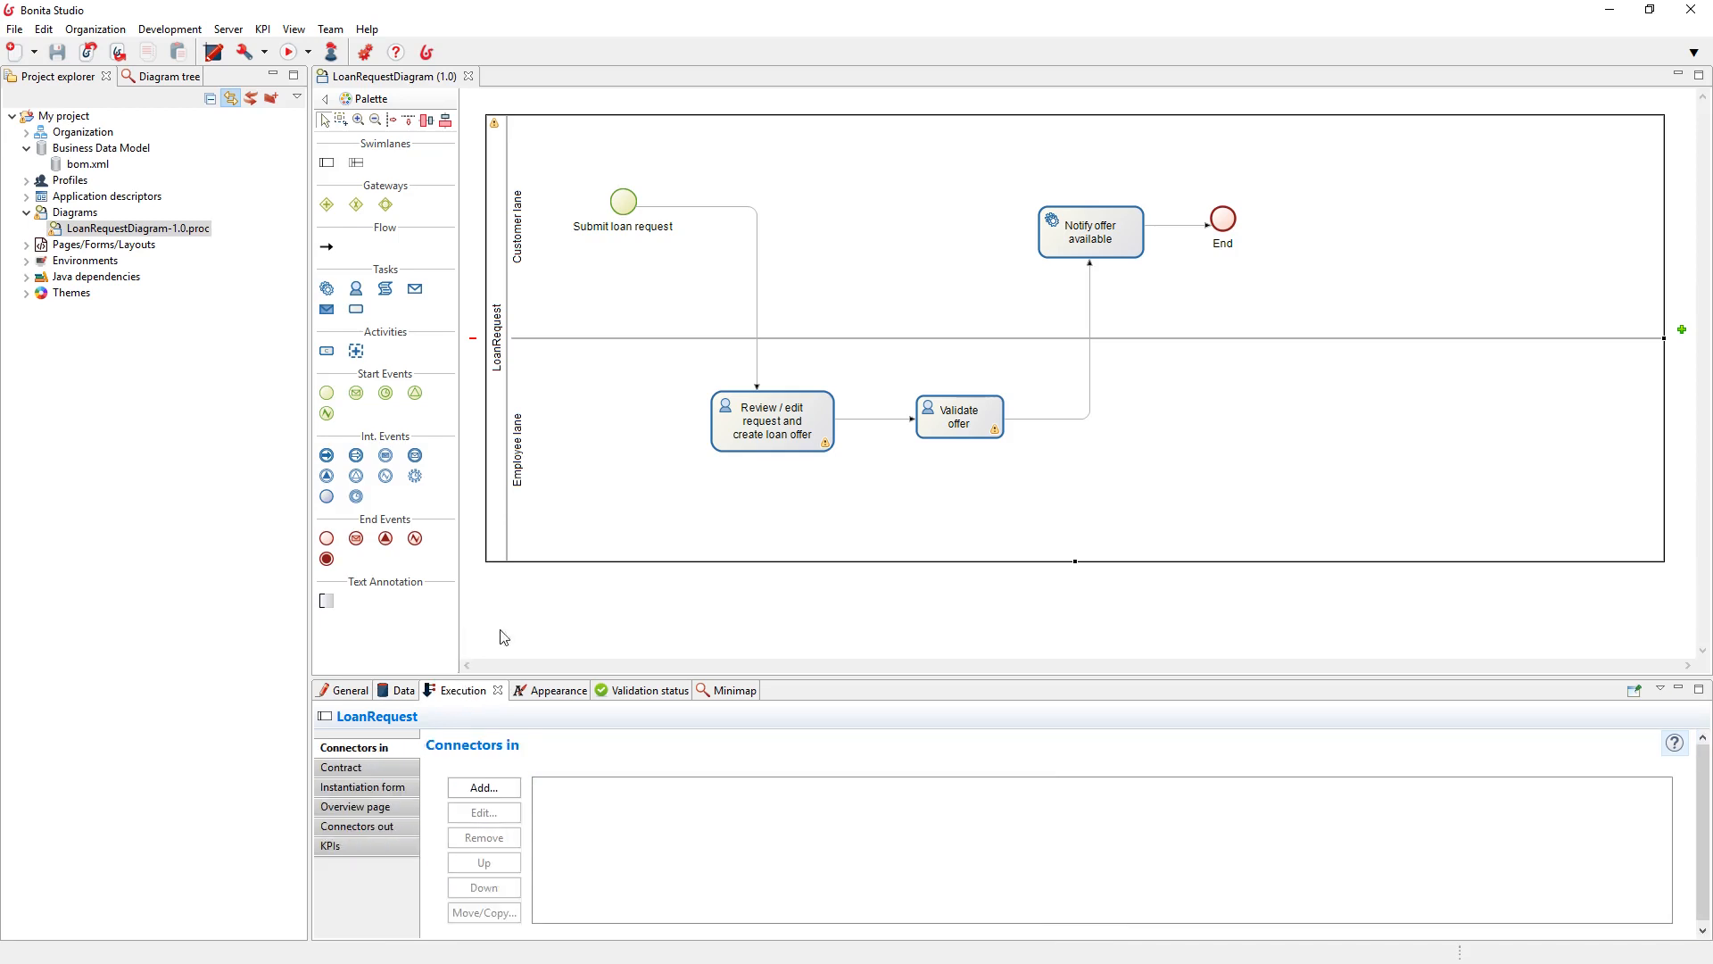
{"action": "left_click", "coordinate": [332, 771]}
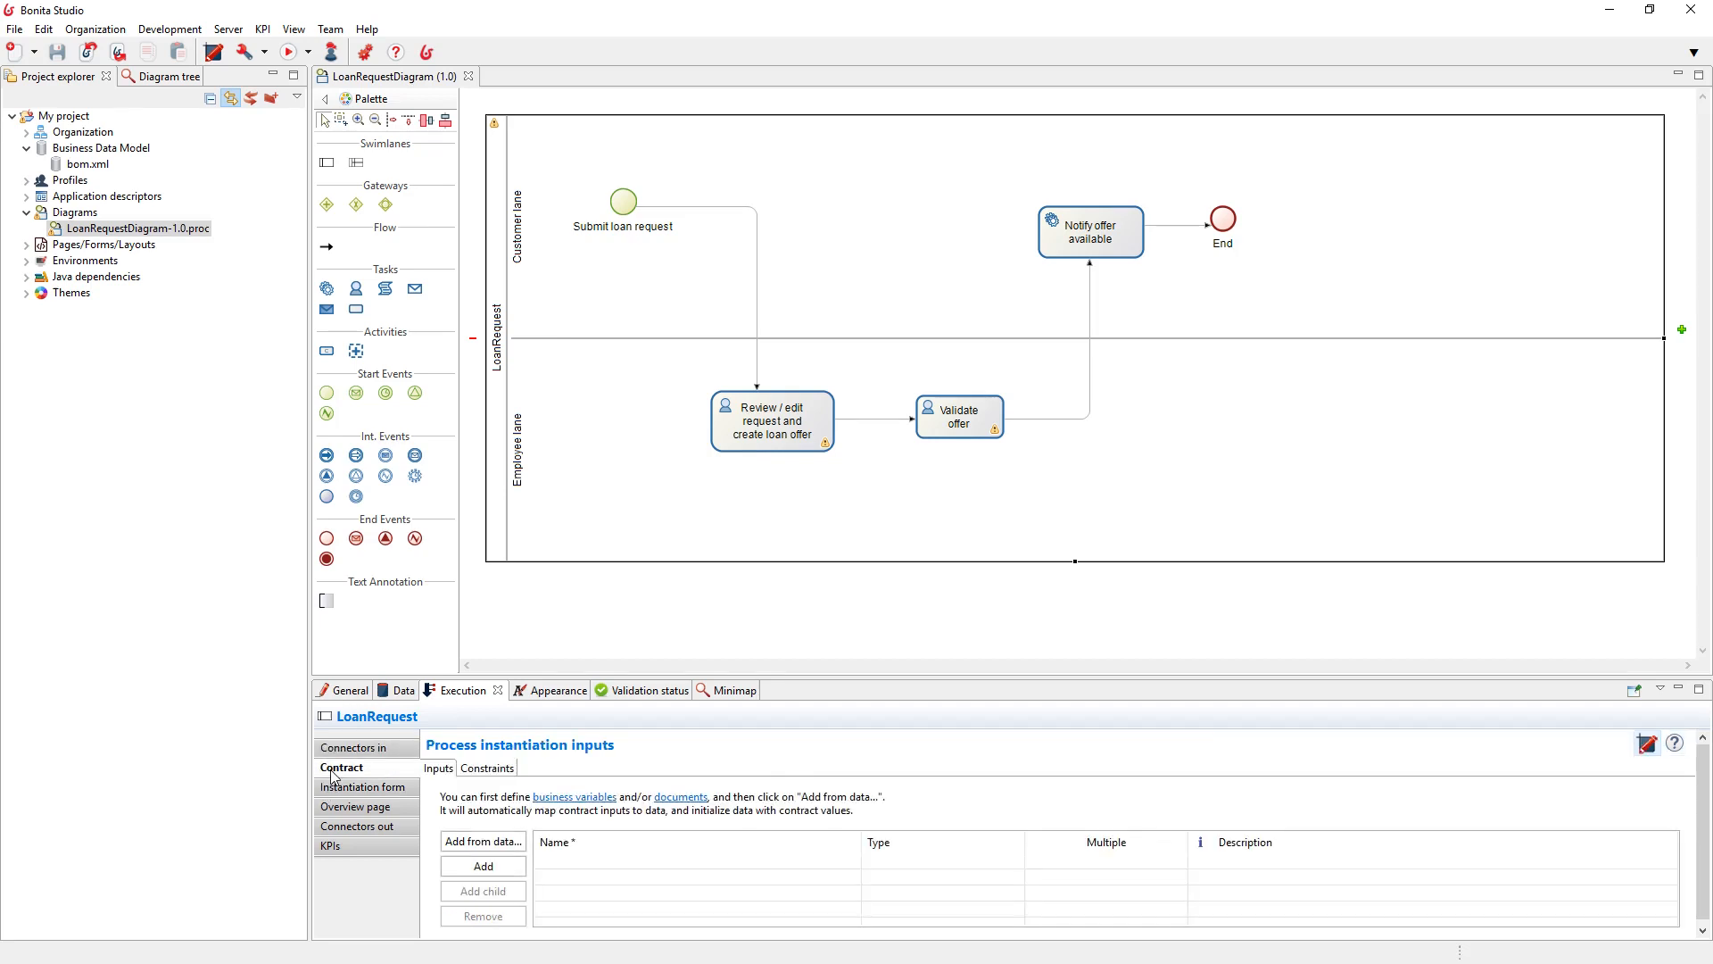
{"action": "left_click", "coordinate": [490, 843]}
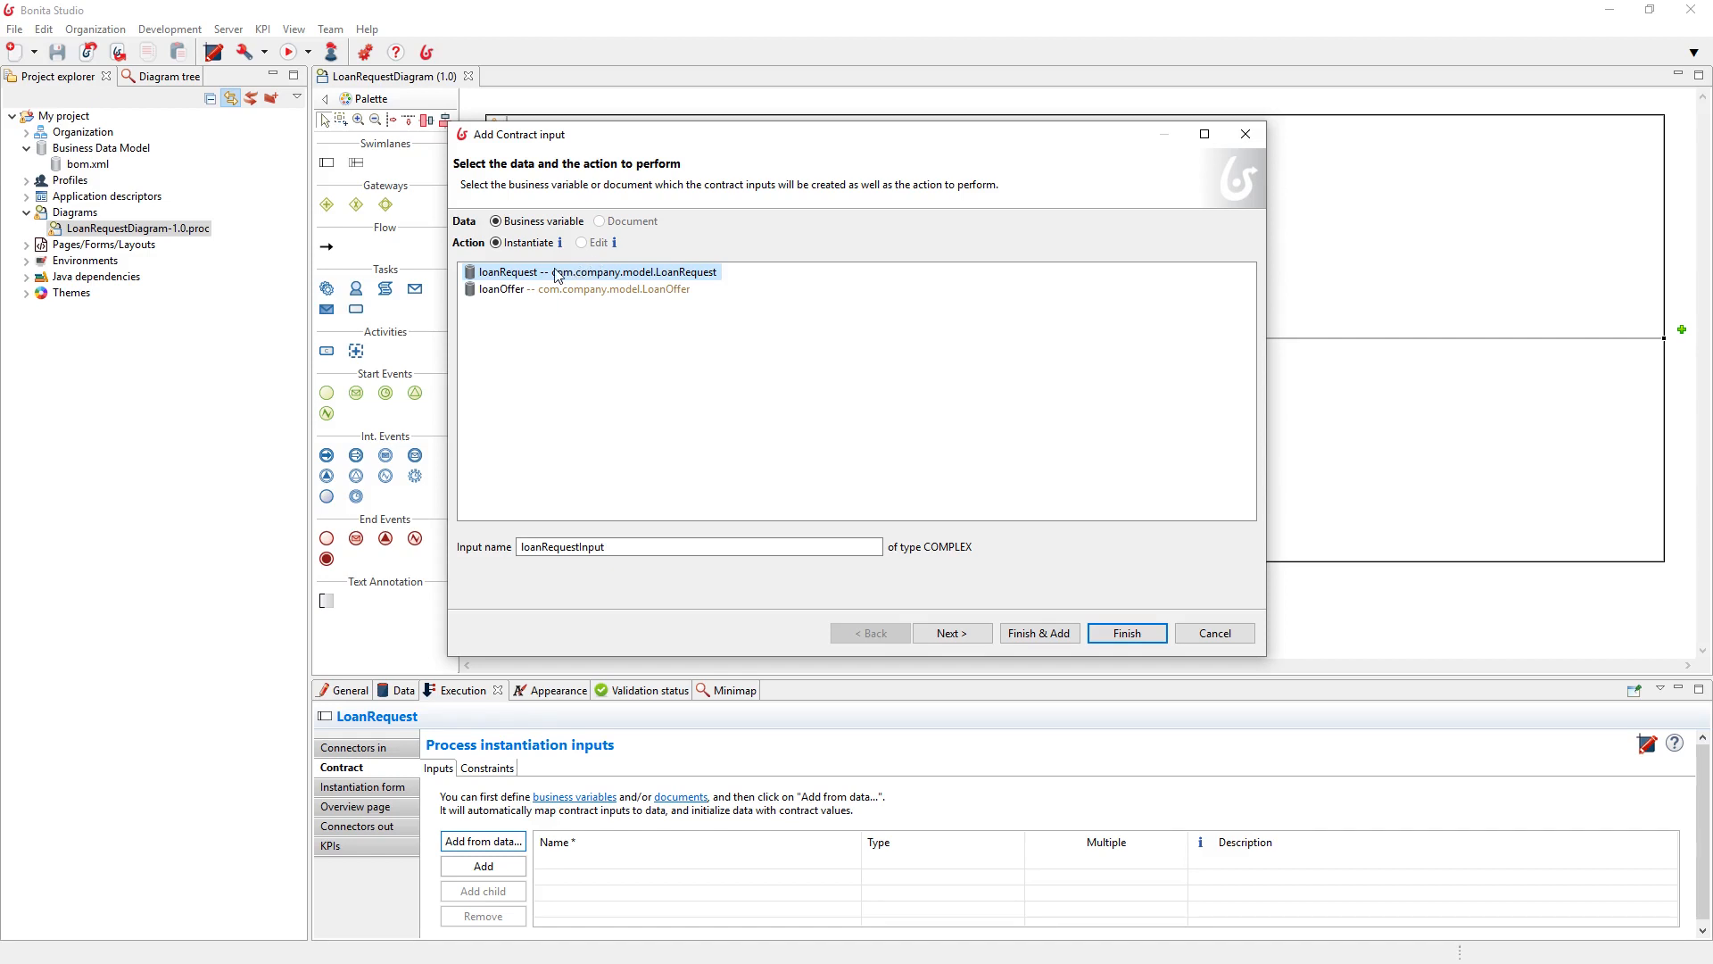
{"action": "left_click", "coordinate": [961, 637]}
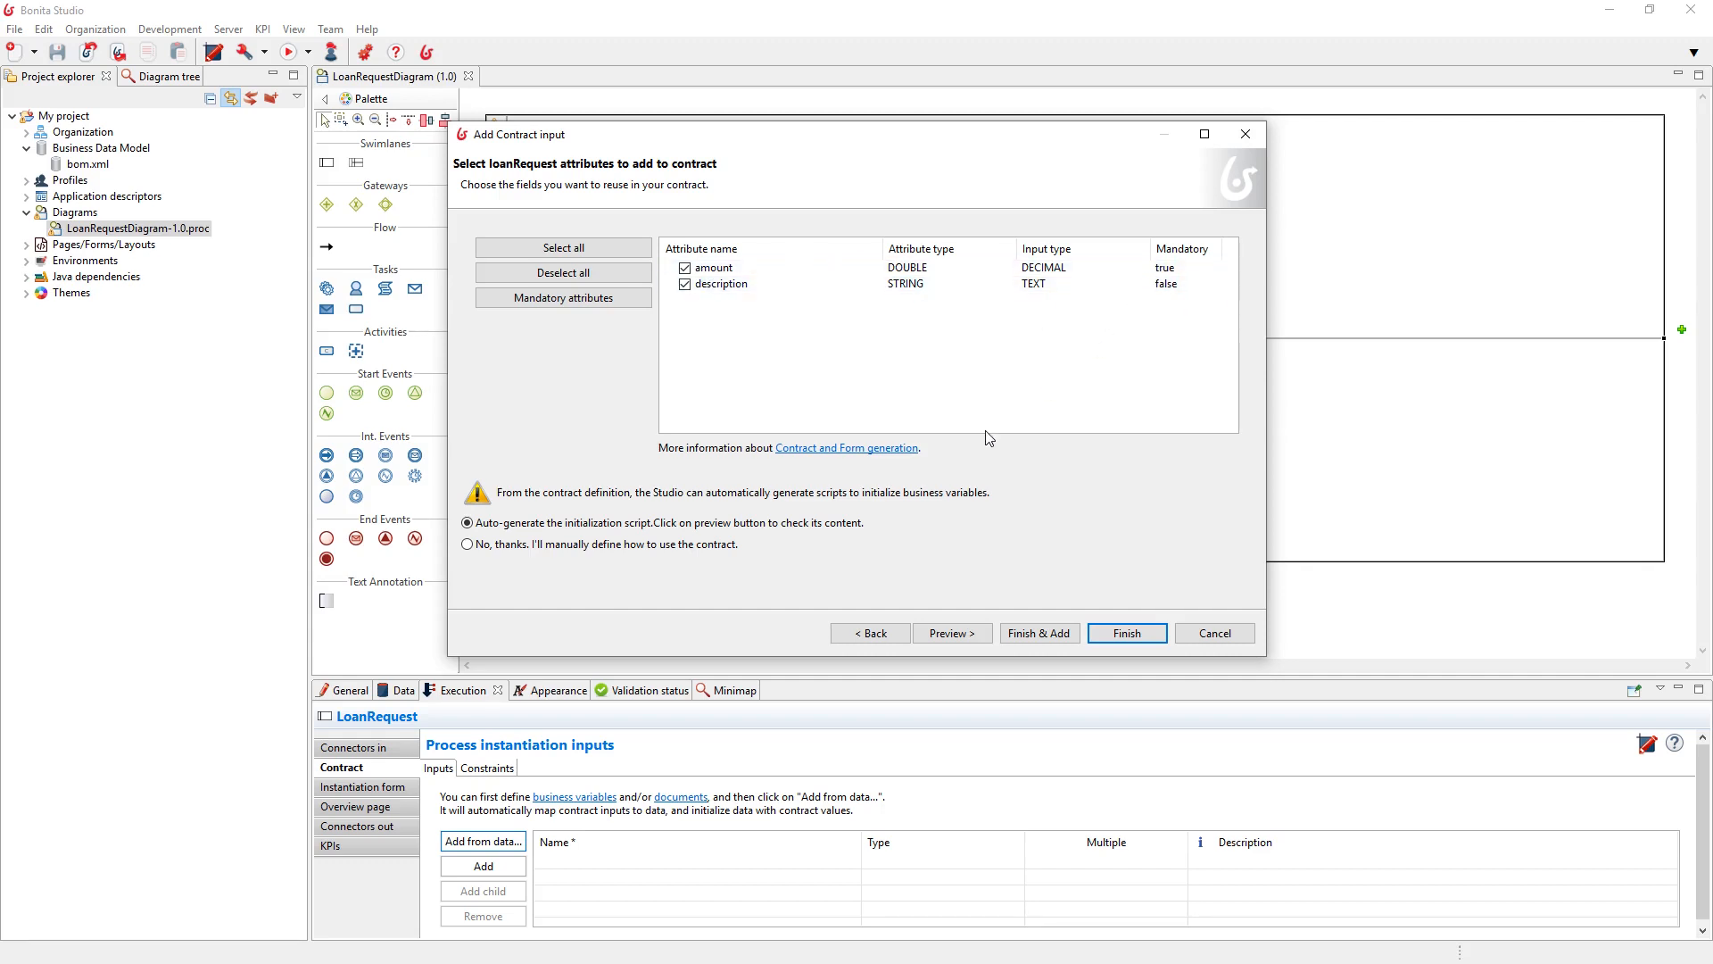
{"action": "left_click", "coordinate": [945, 635]}
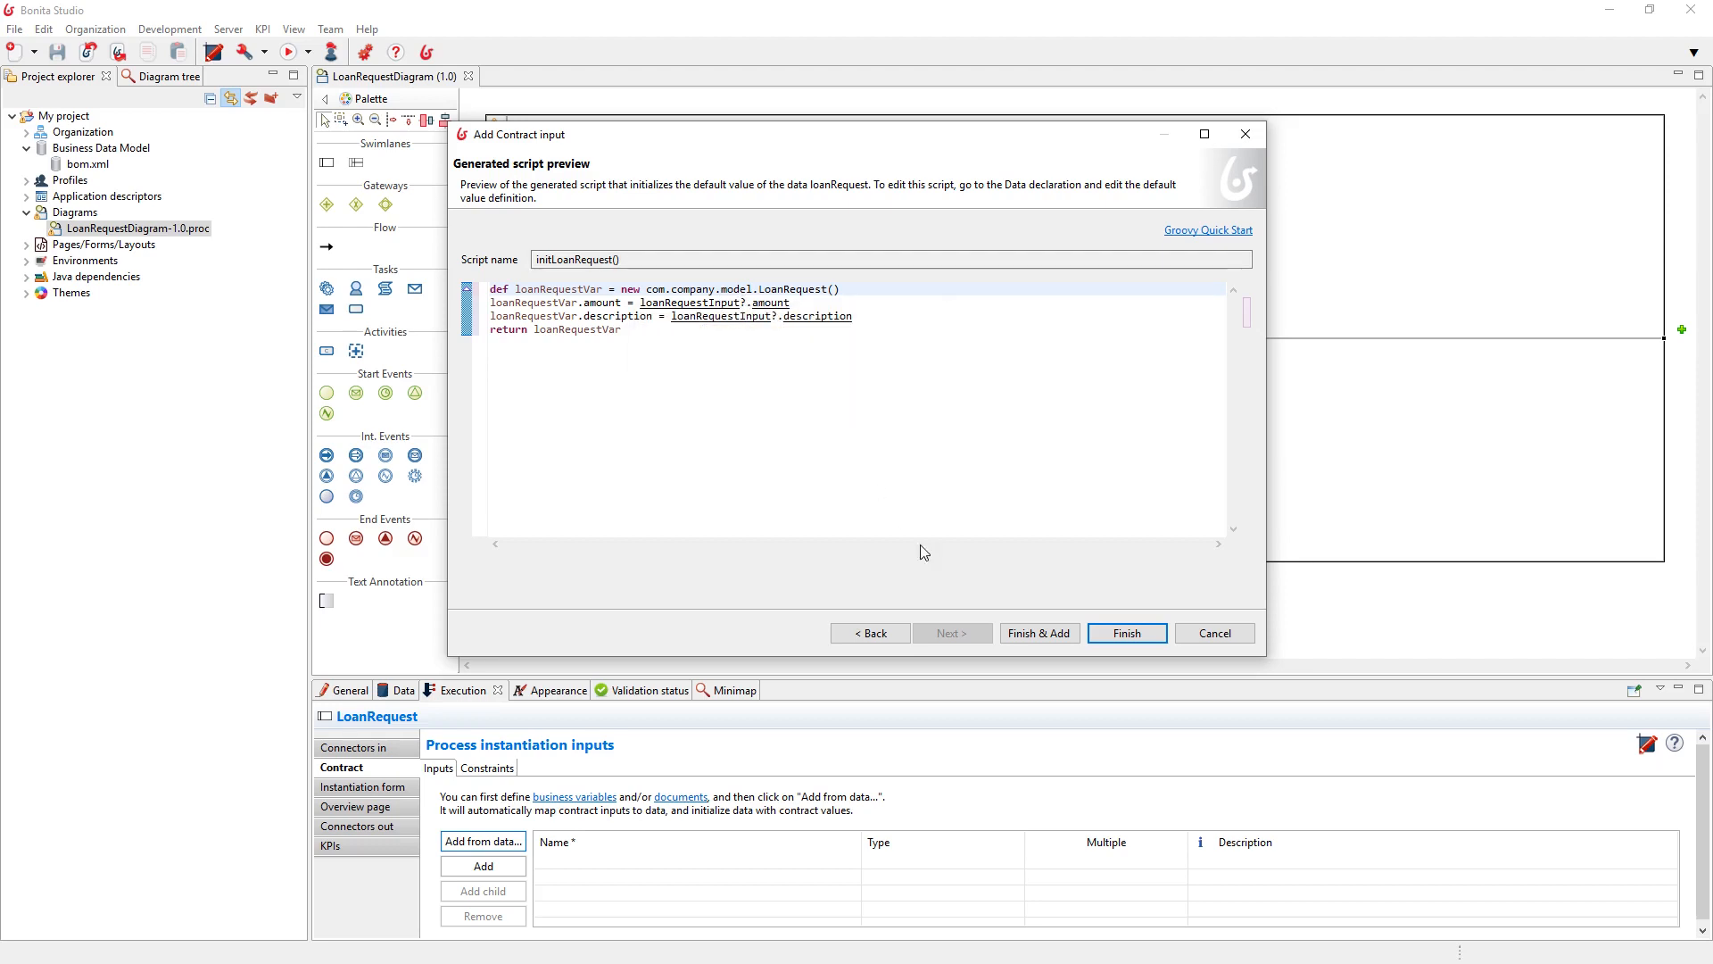
{"action": "left_click", "coordinate": [1102, 634]}
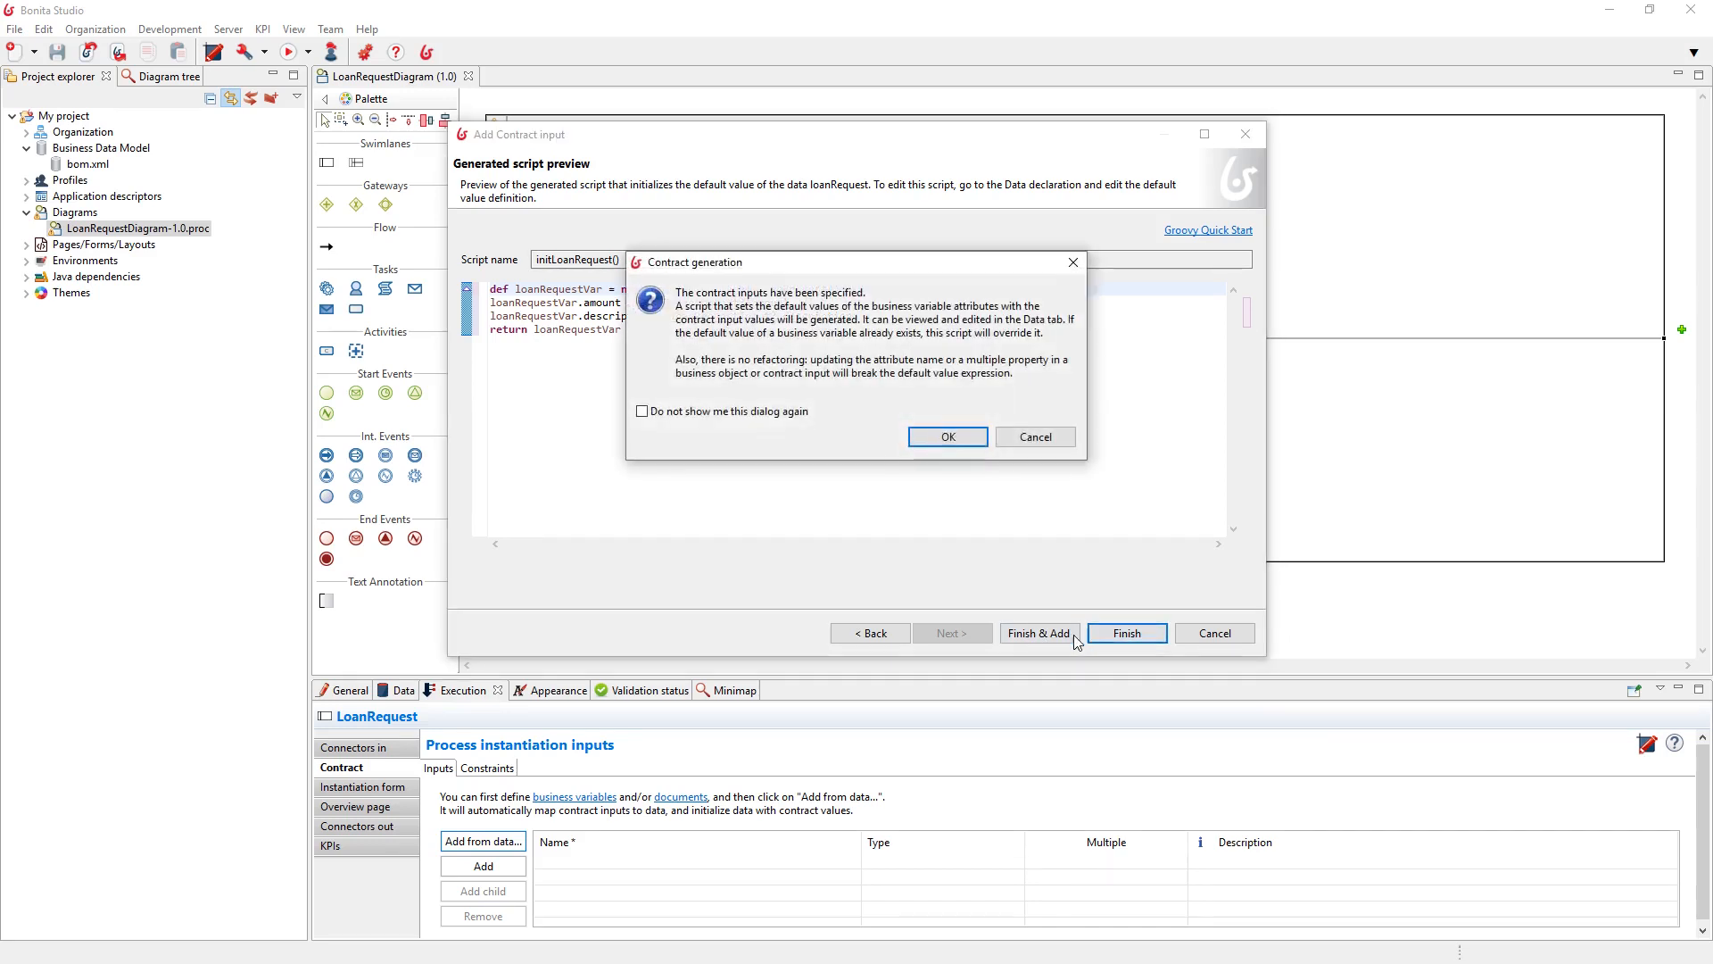
{"action": "left_click", "coordinate": [948, 436]}
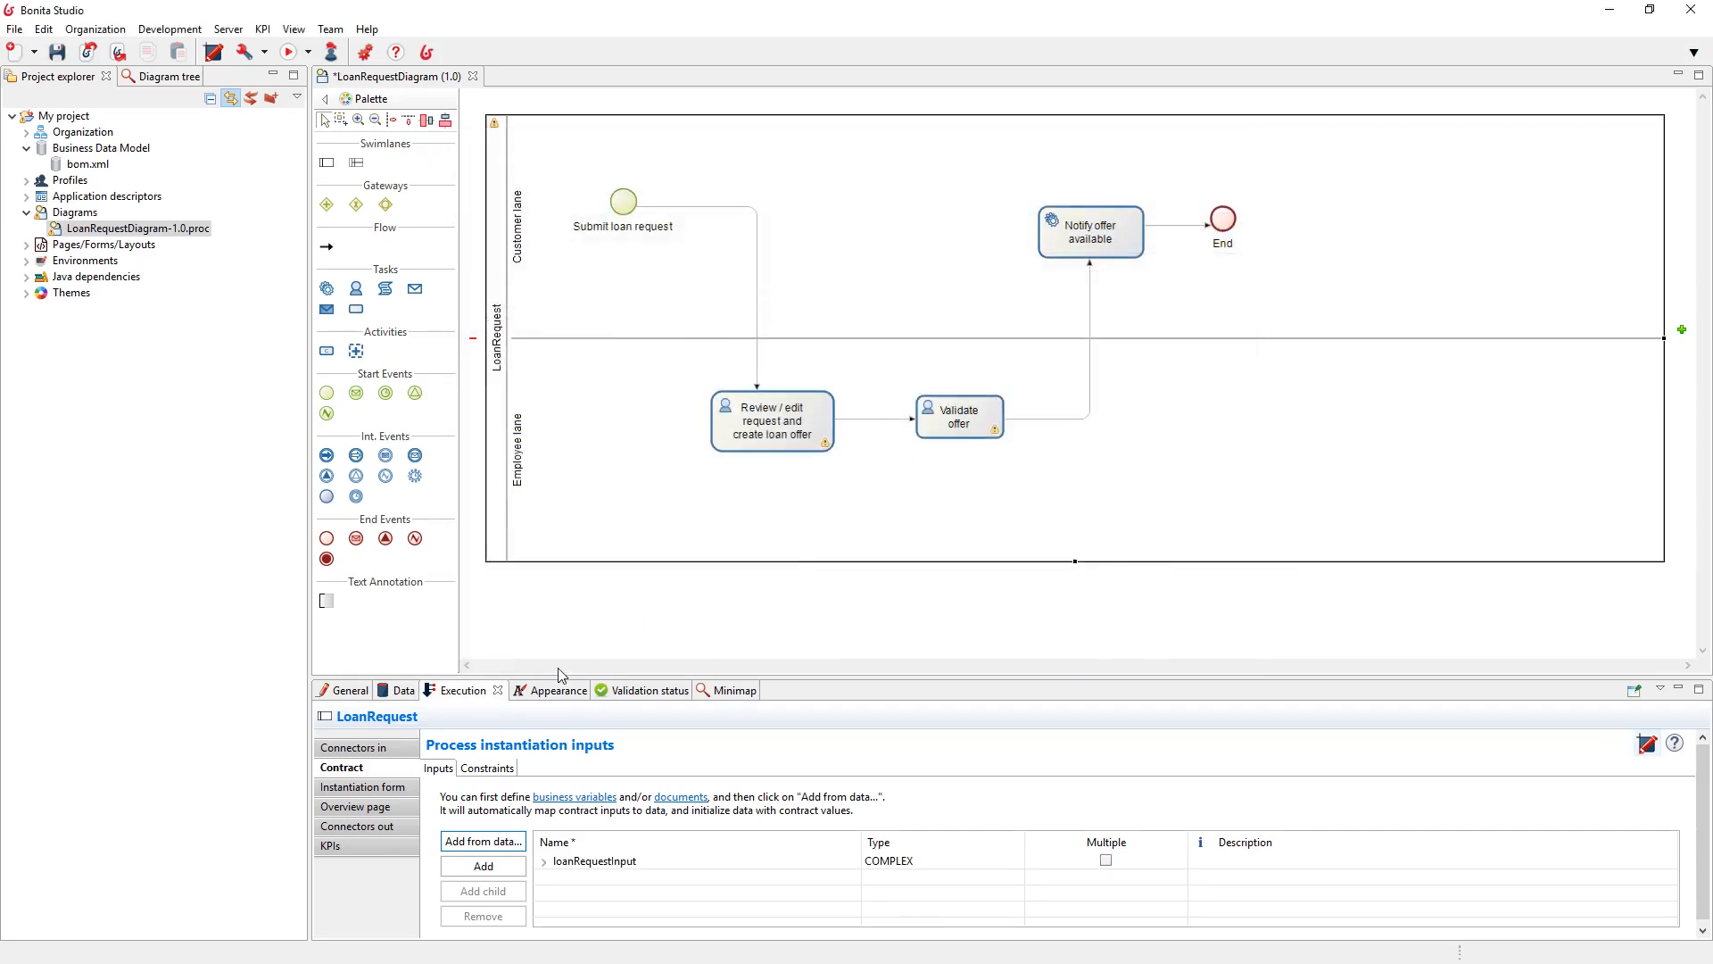
Check the instantiation contract's constraints and generate a process instantiation form from the contract in UI Designer
{"action": "left_click", "coordinate": [465, 772]}
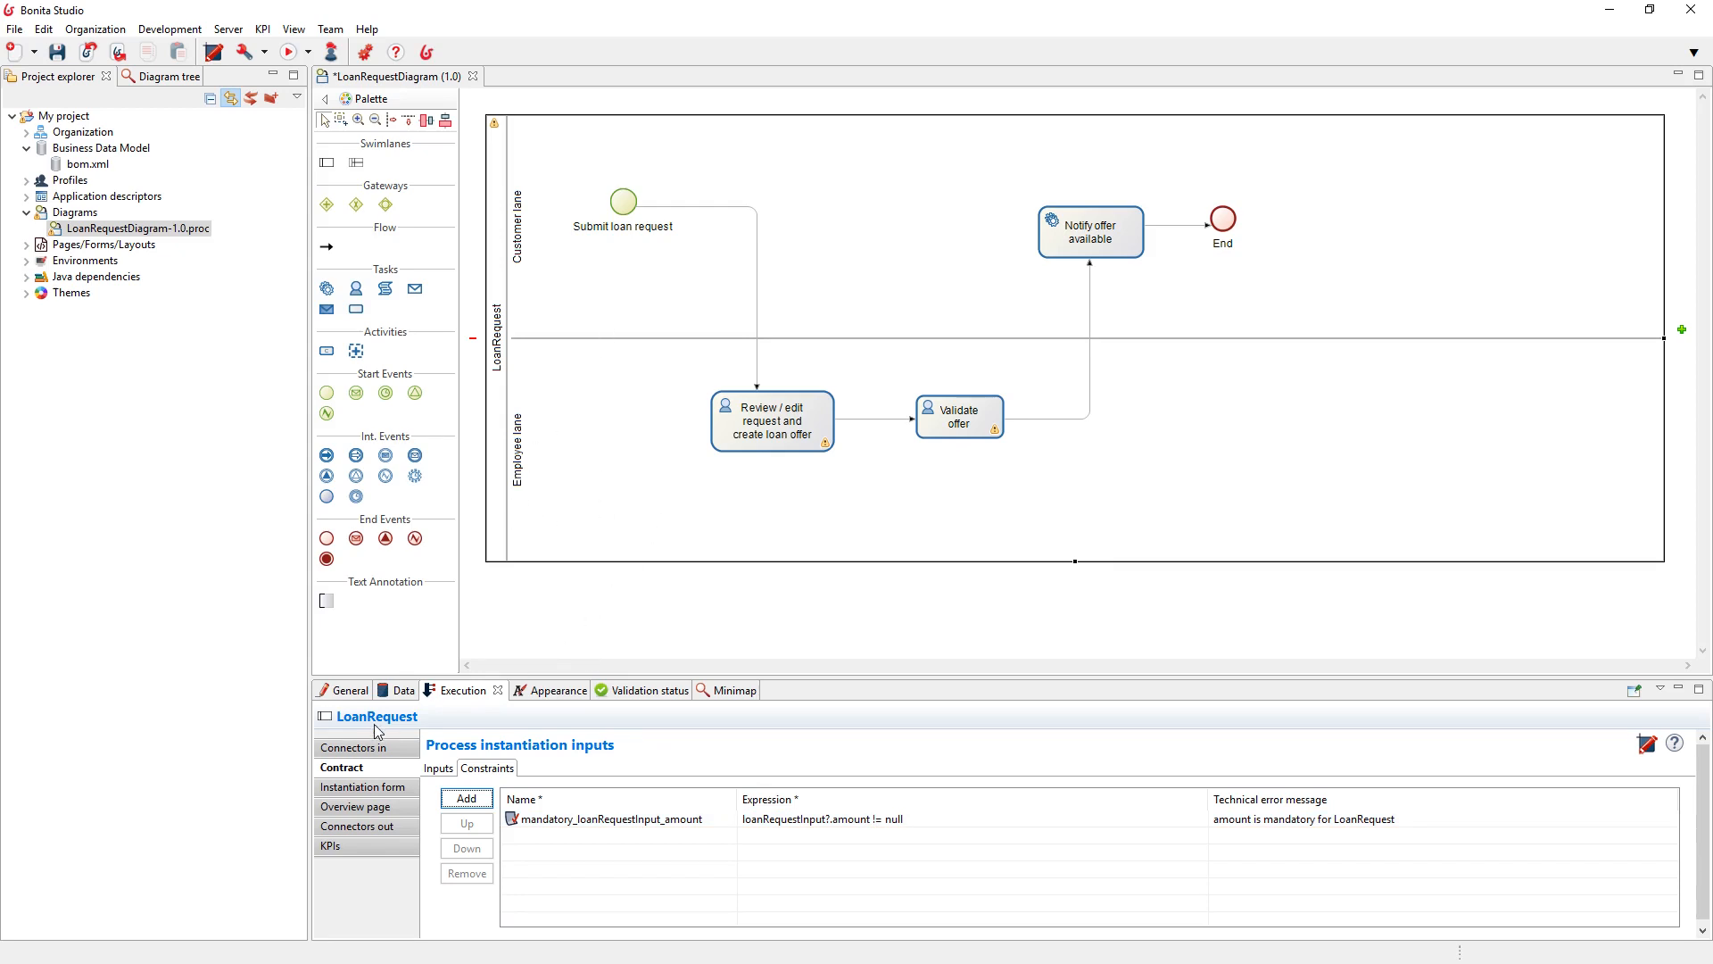
{"action": "left_click", "coordinate": [1646, 746]}
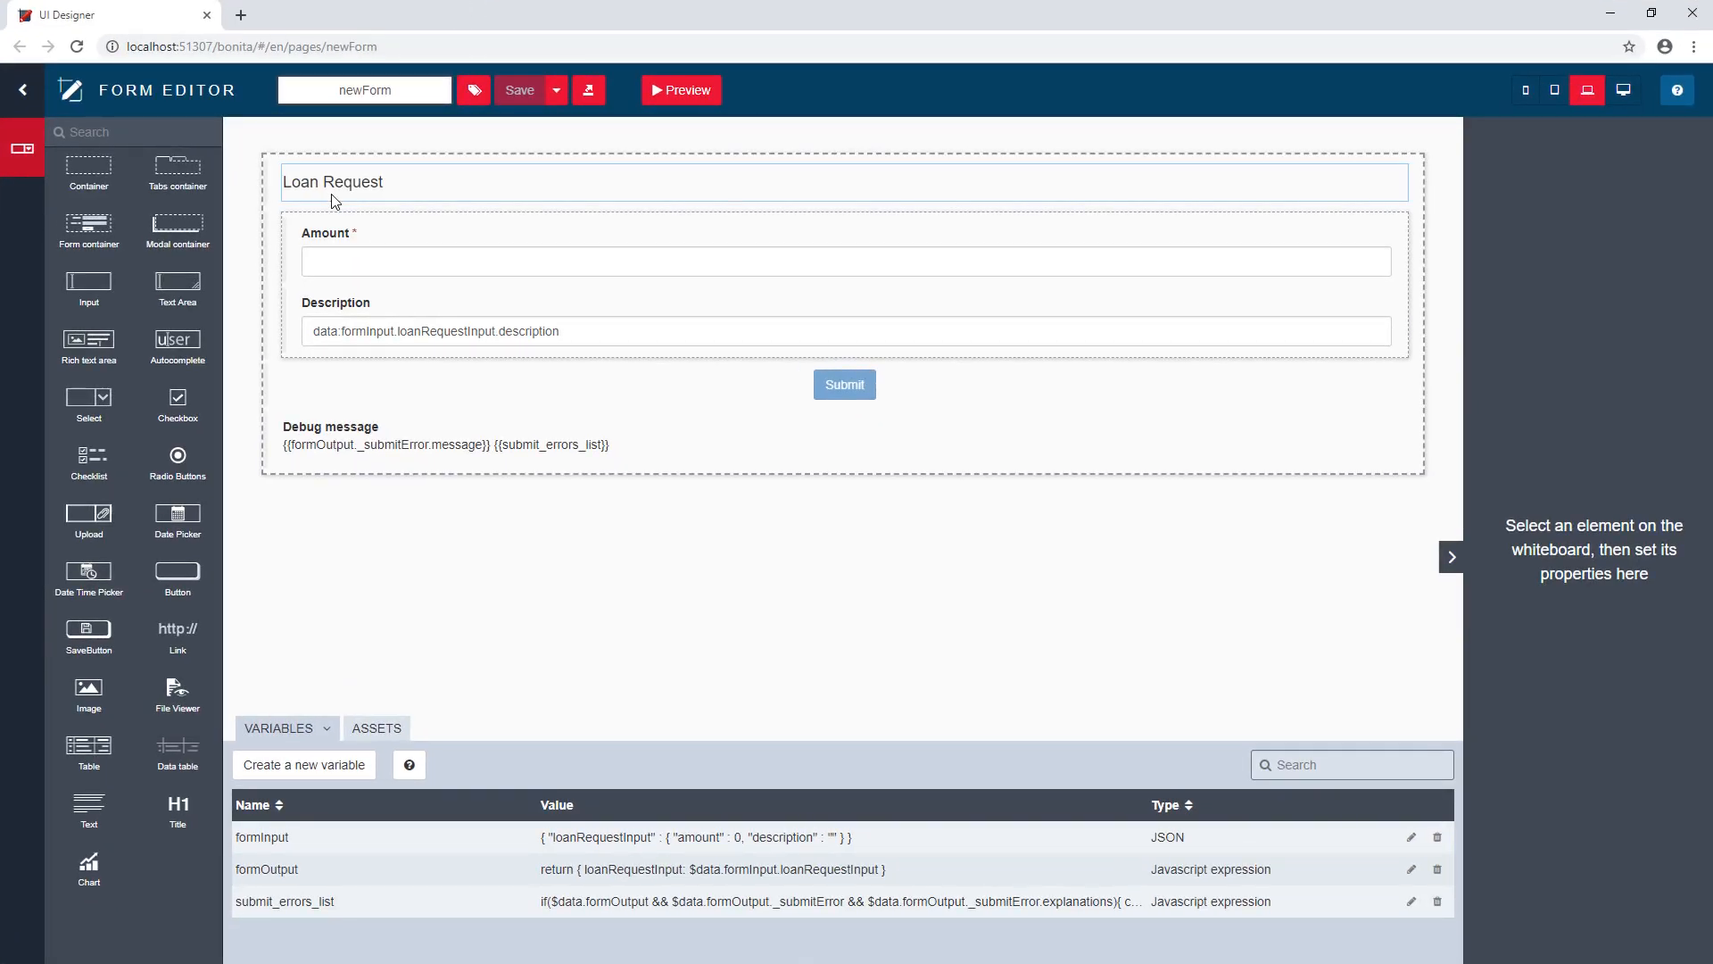
Examine the properties of the generated form's Amount and Description inputs and the formInput variable
{"action": "left_click", "coordinate": [349, 252]}
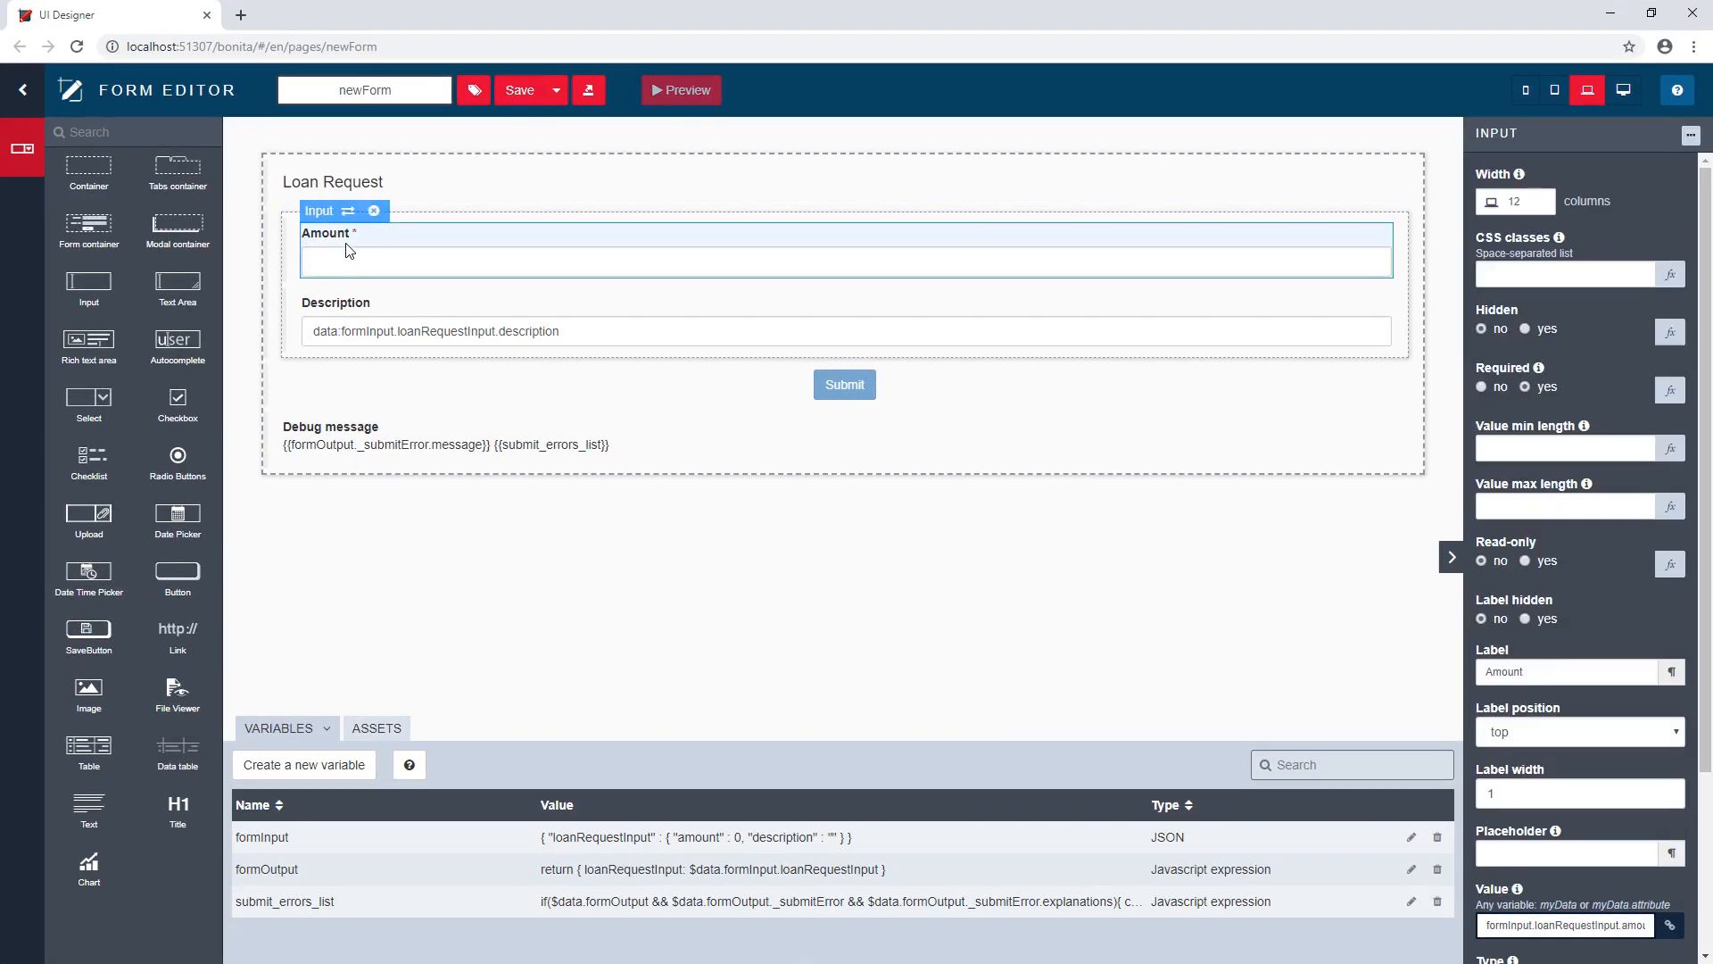
{"action": "left_click", "coordinate": [359, 317]}
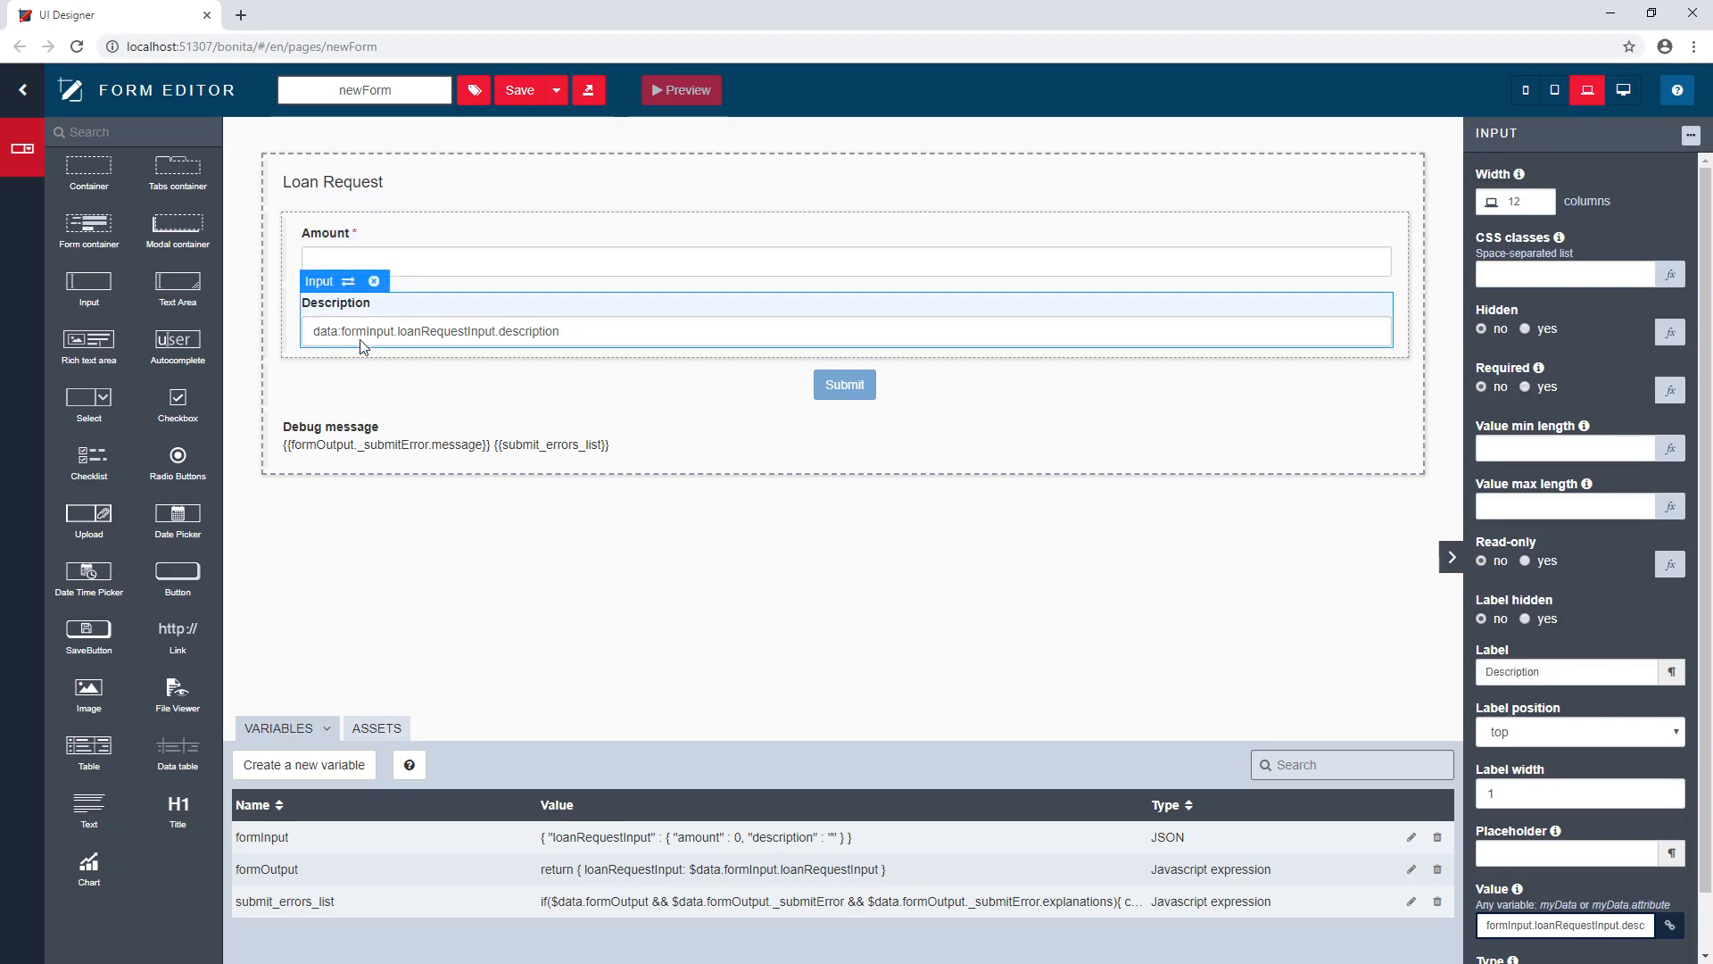
{"action": "double_click", "coordinate": [266, 840]}
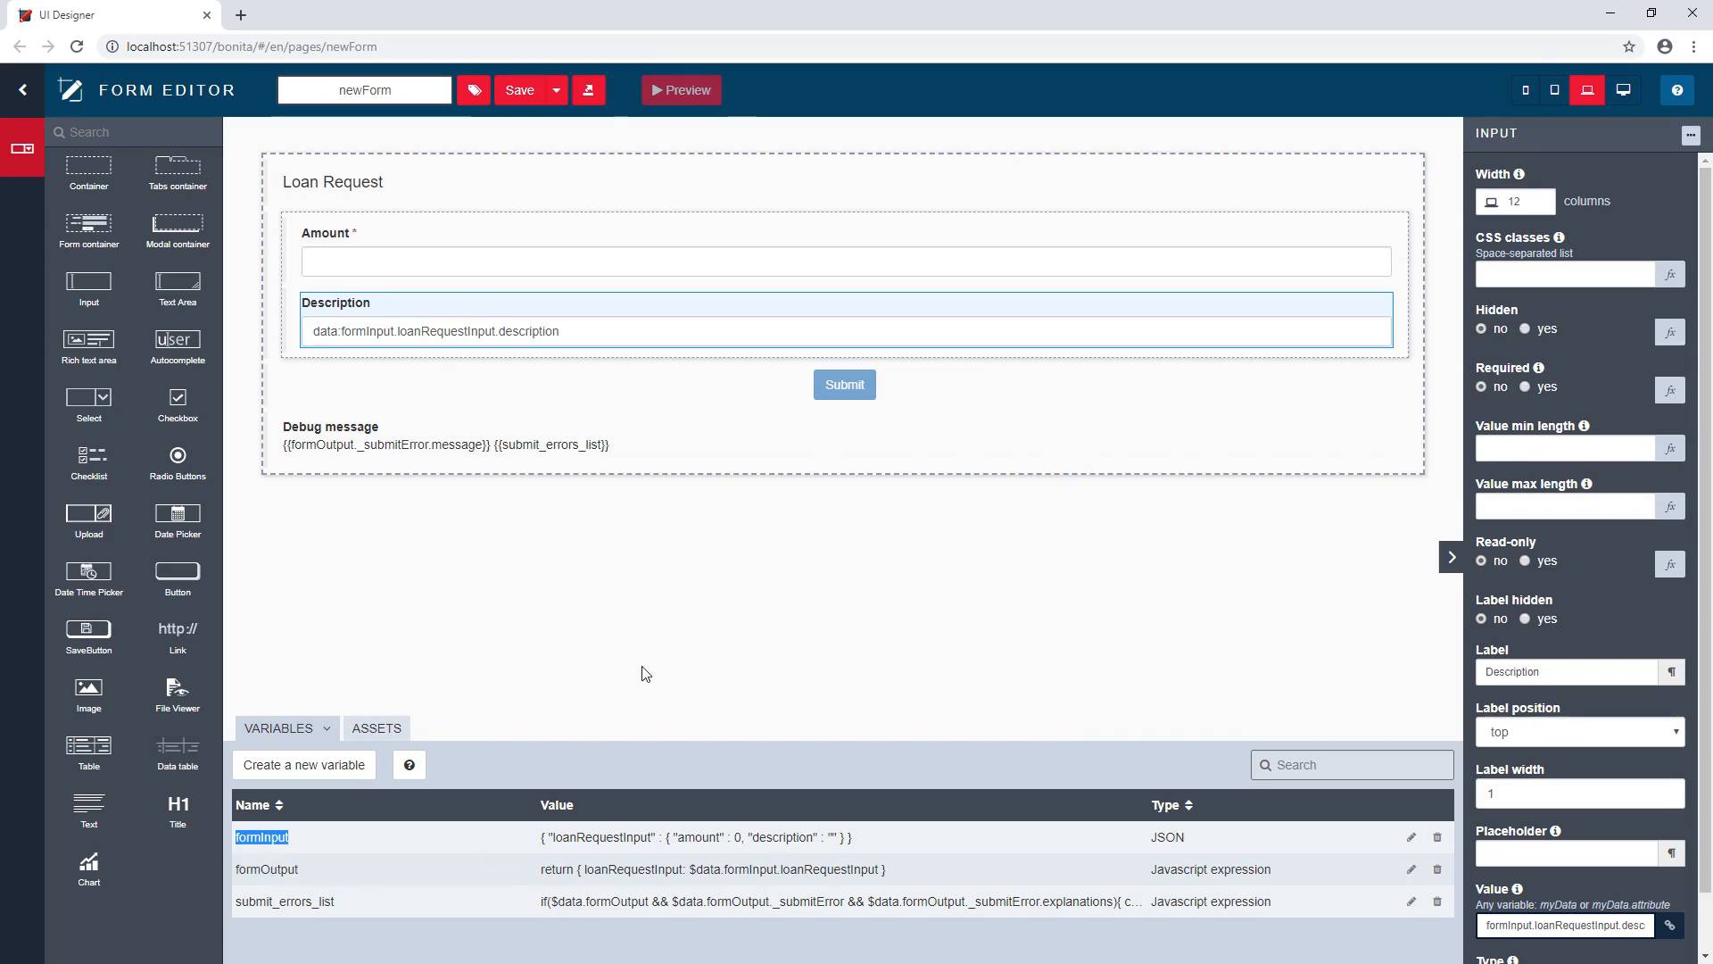
Examine the Submit button's properties, including its failed response value, and the Debug message text's hidden condition
{"action": "left_click", "coordinate": [874, 376]}
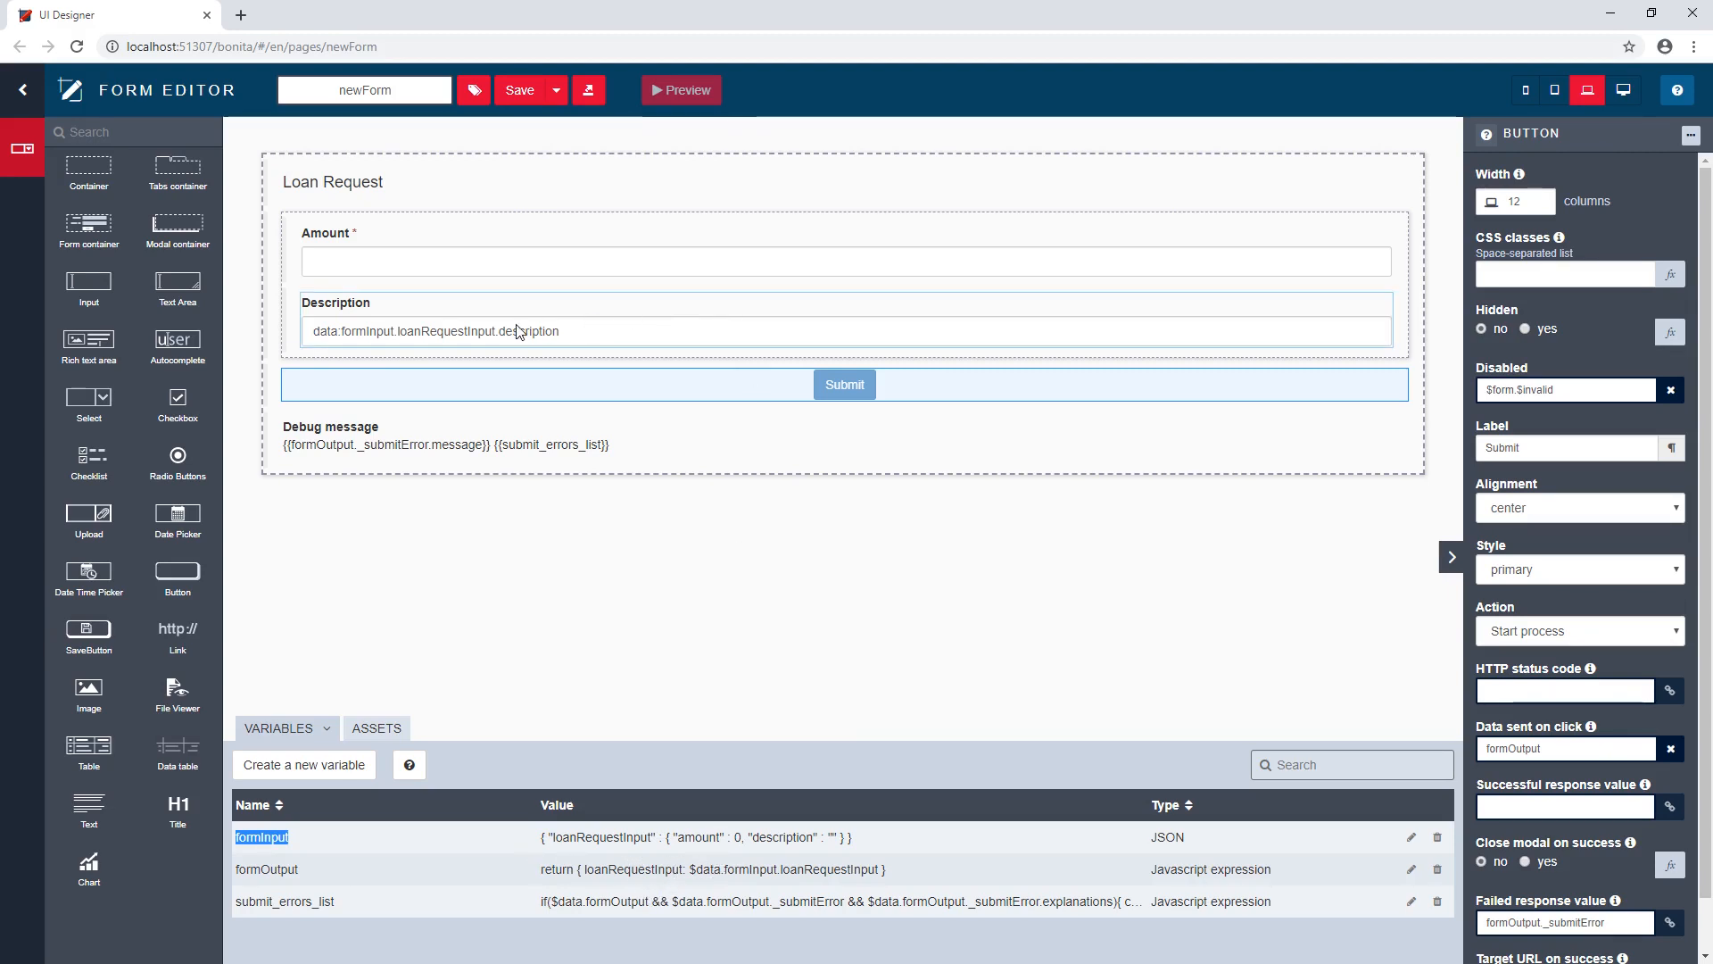
{"action": "left_click", "coordinate": [448, 428]}
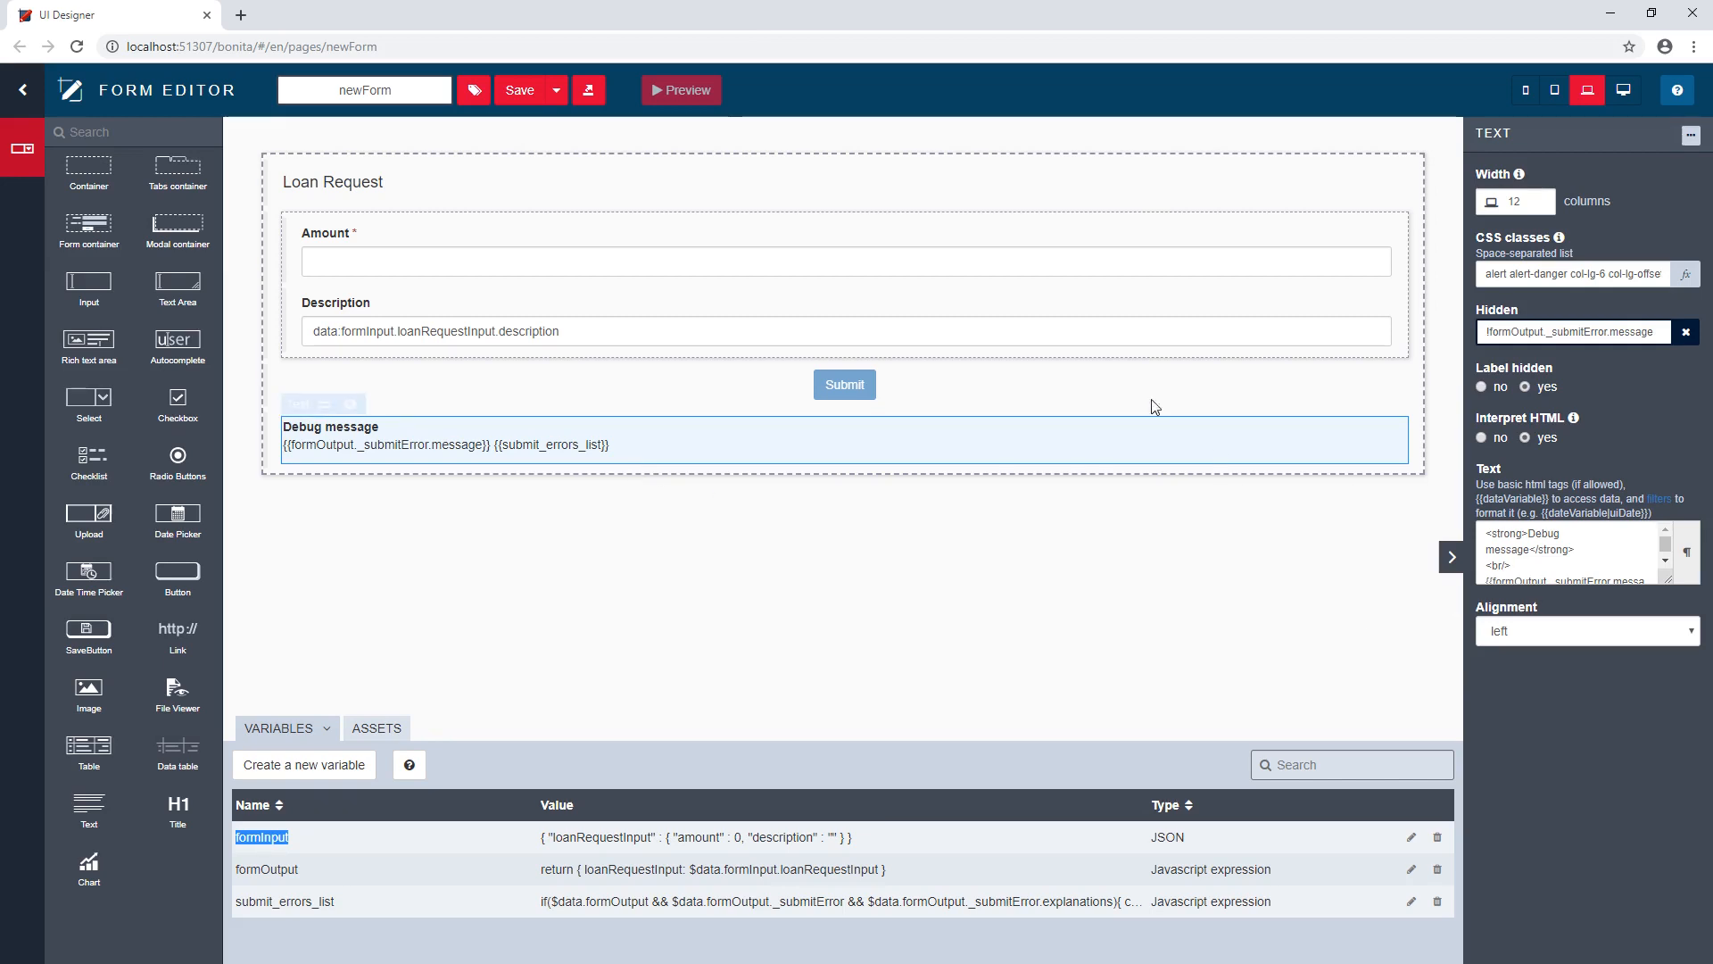
{"action": "left_click", "coordinate": [1548, 330]}
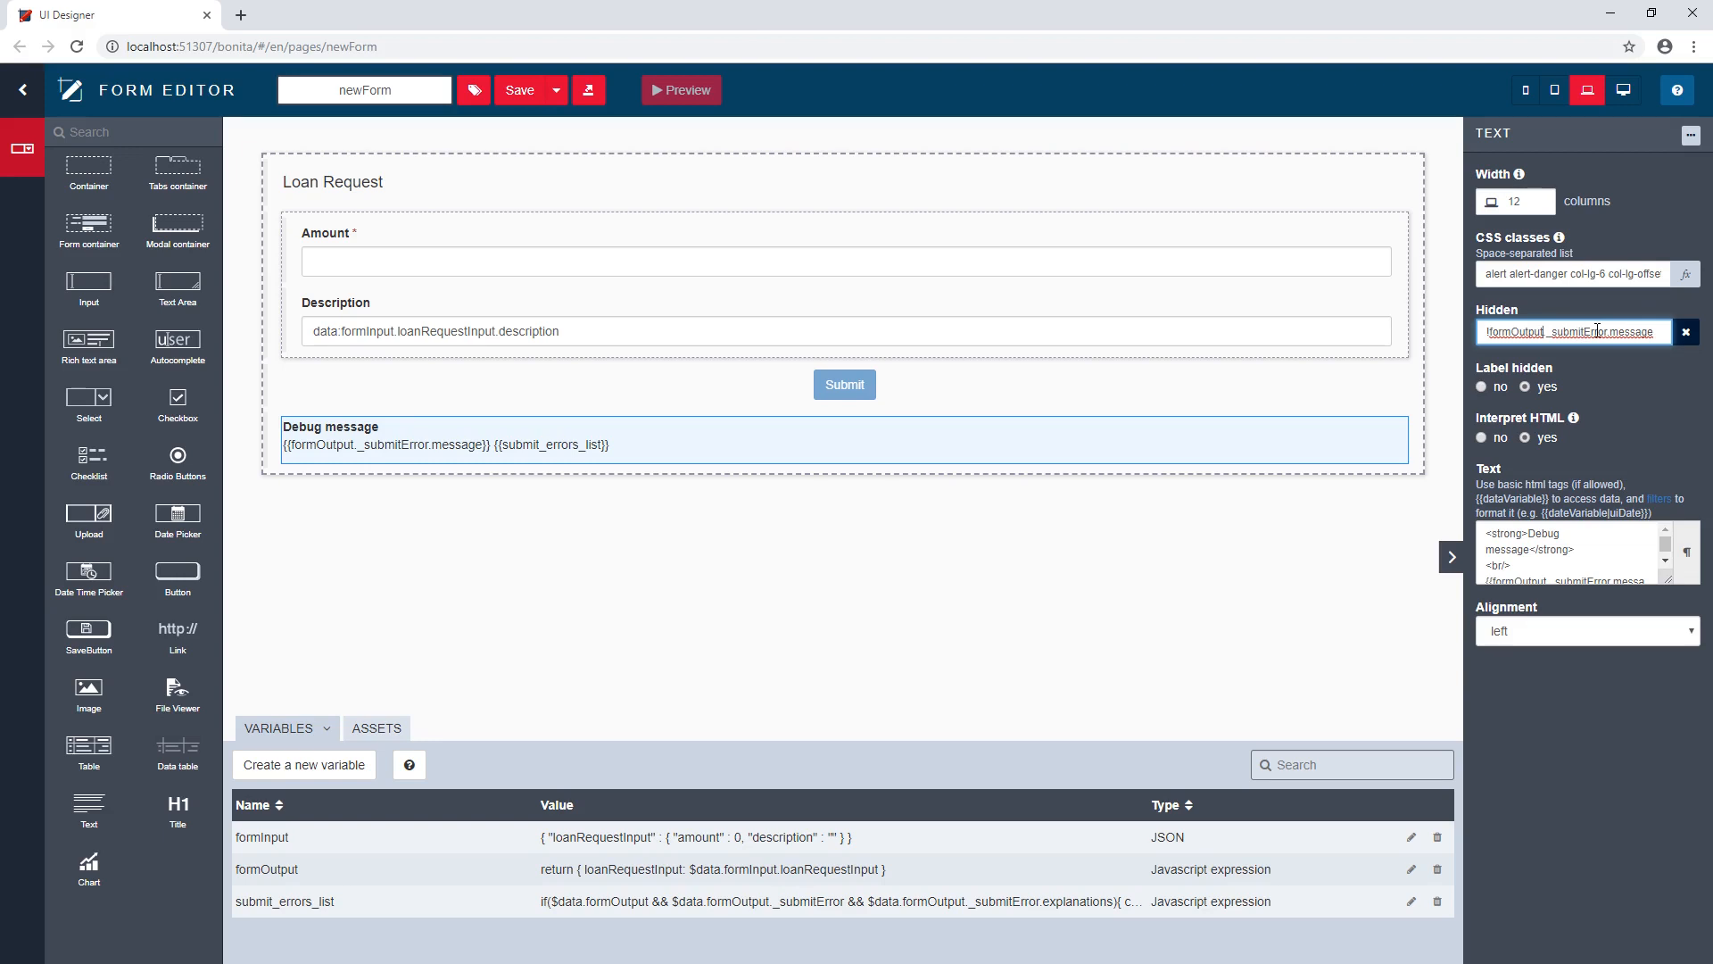
{"action": "left_click", "coordinate": [843, 385]}
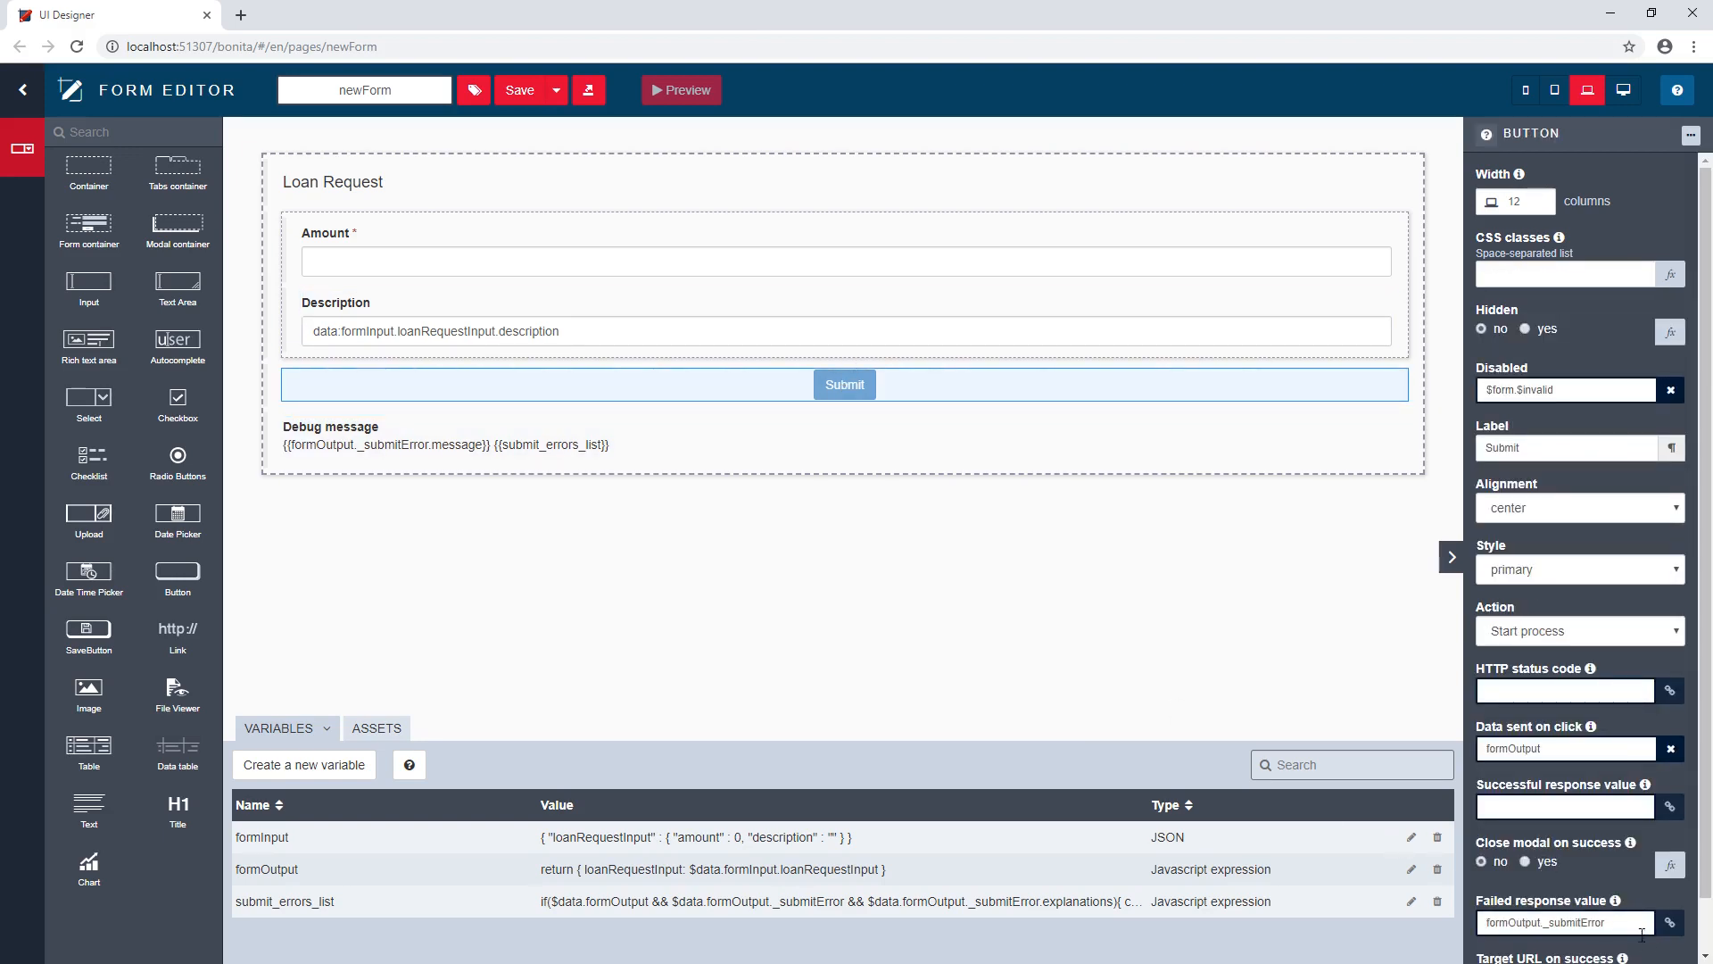
{"action": "left_click", "coordinate": [1610, 924]}
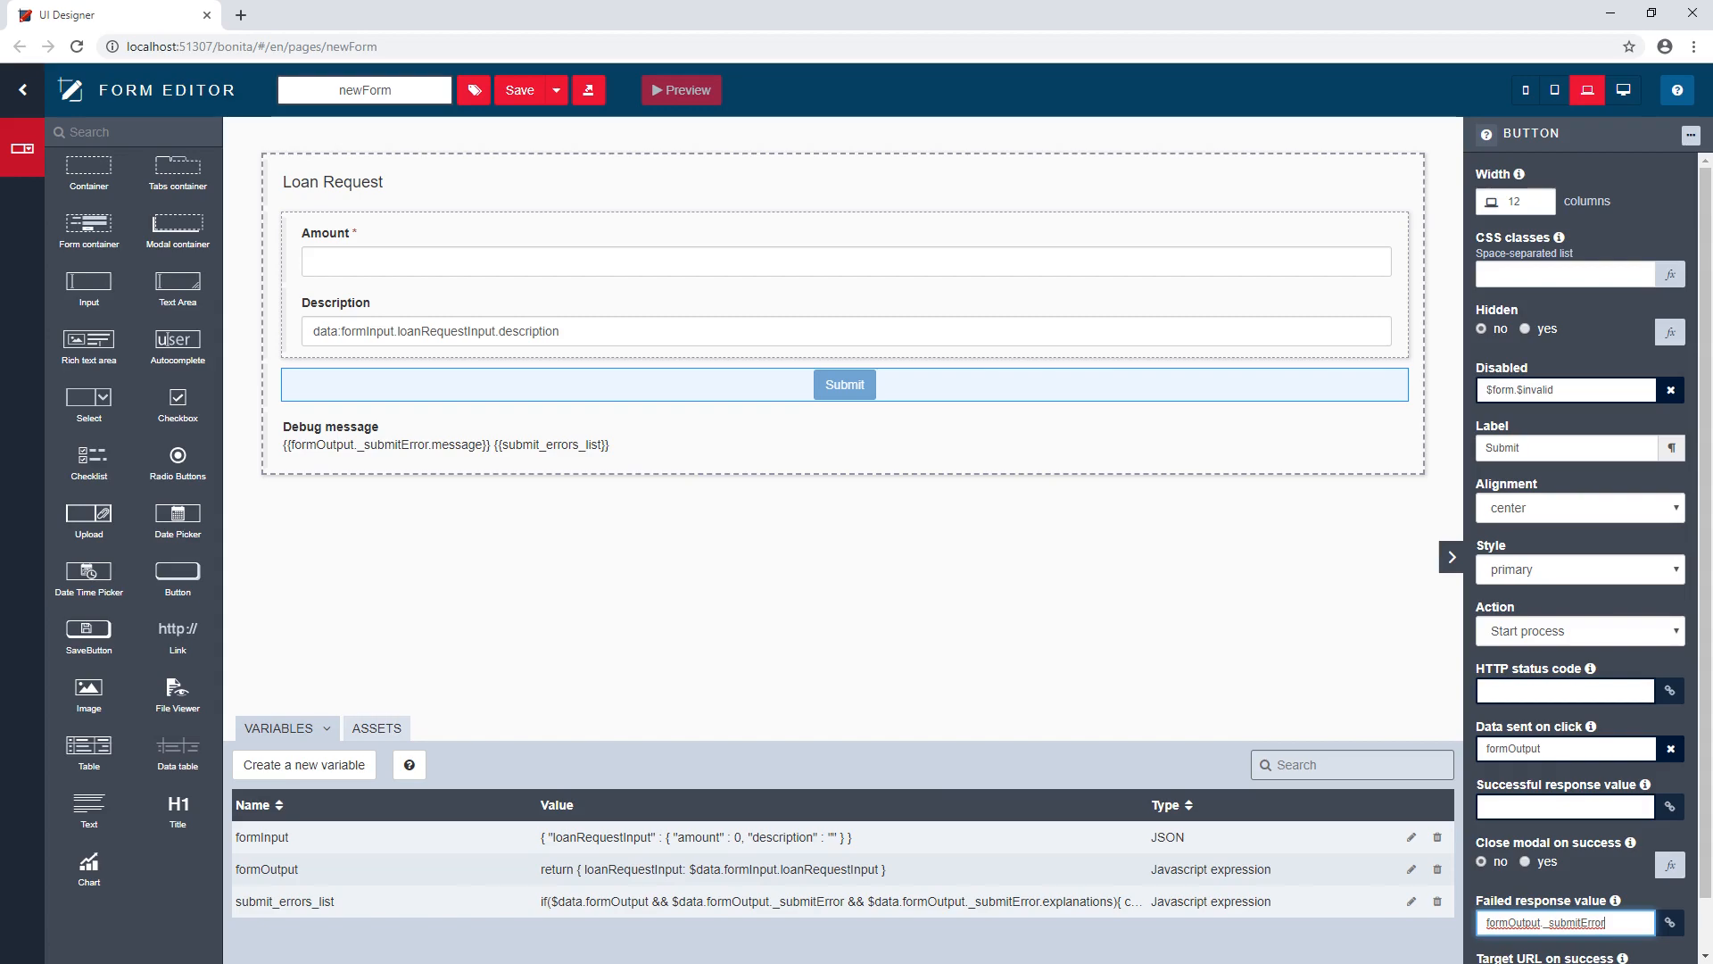
Switch back to Bonita Studio and add loanRequestInput to the Review / edit request task's contract, editing only loanRequest's description with auto-generated storage operations
{"action": "key", "text": "alt+Tab"}
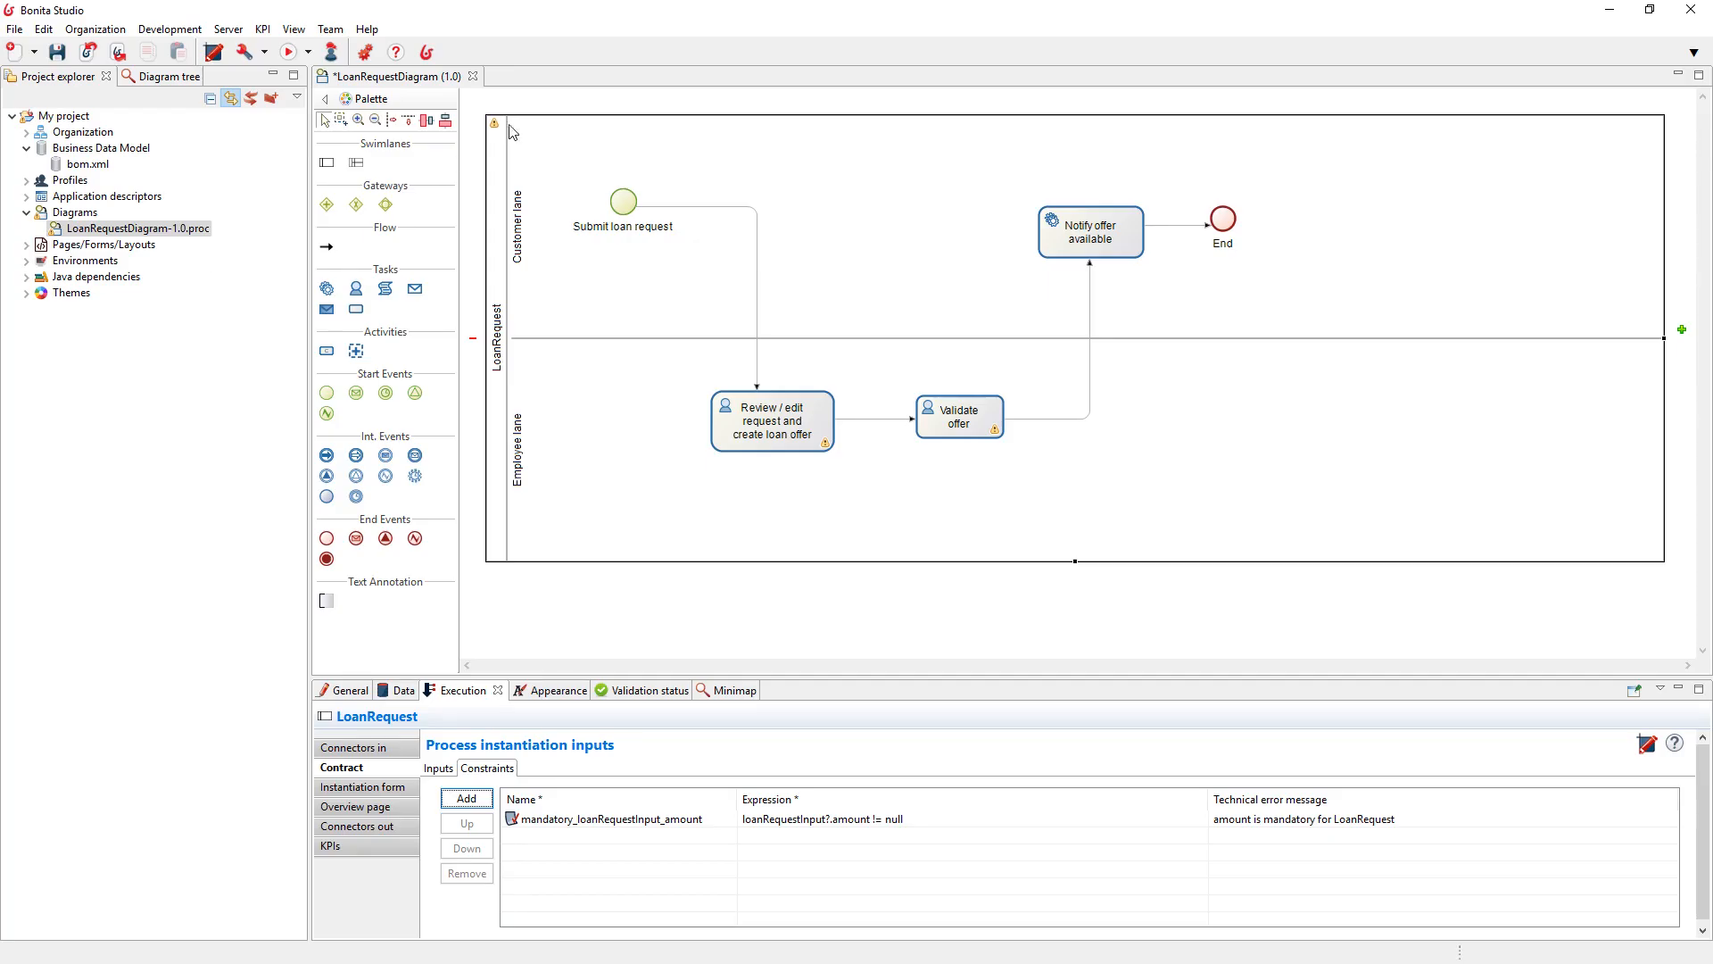
{"action": "left_click", "coordinate": [770, 416]}
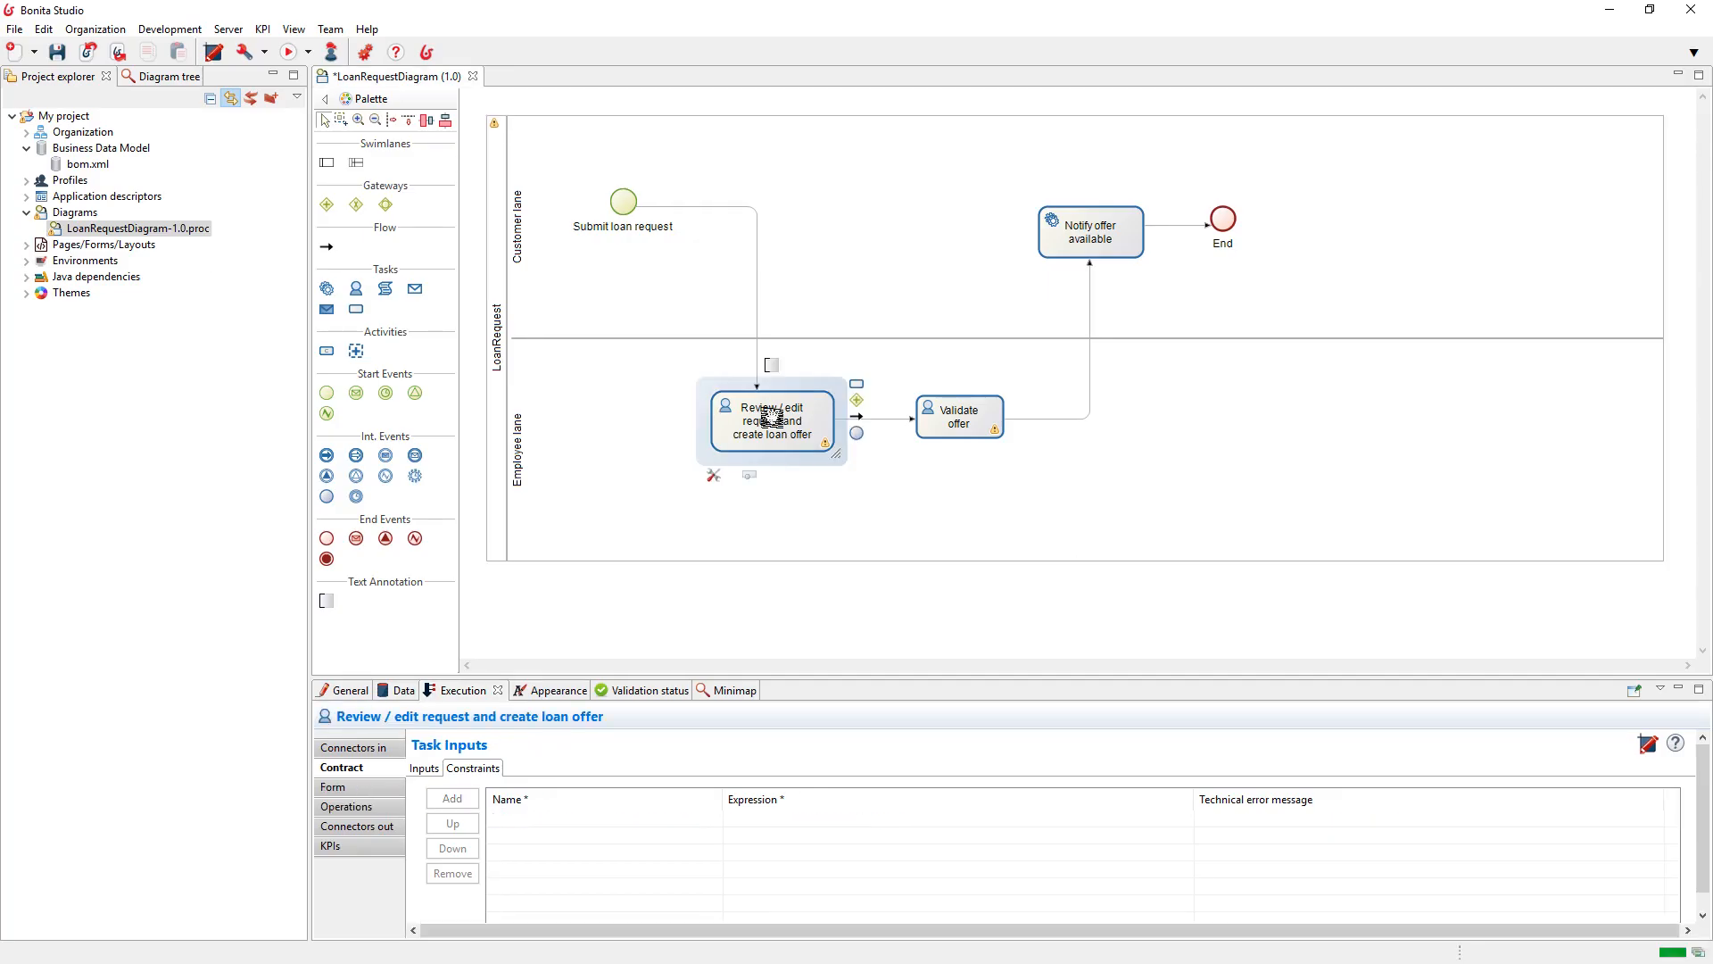
{"action": "left_click", "coordinate": [428, 775]}
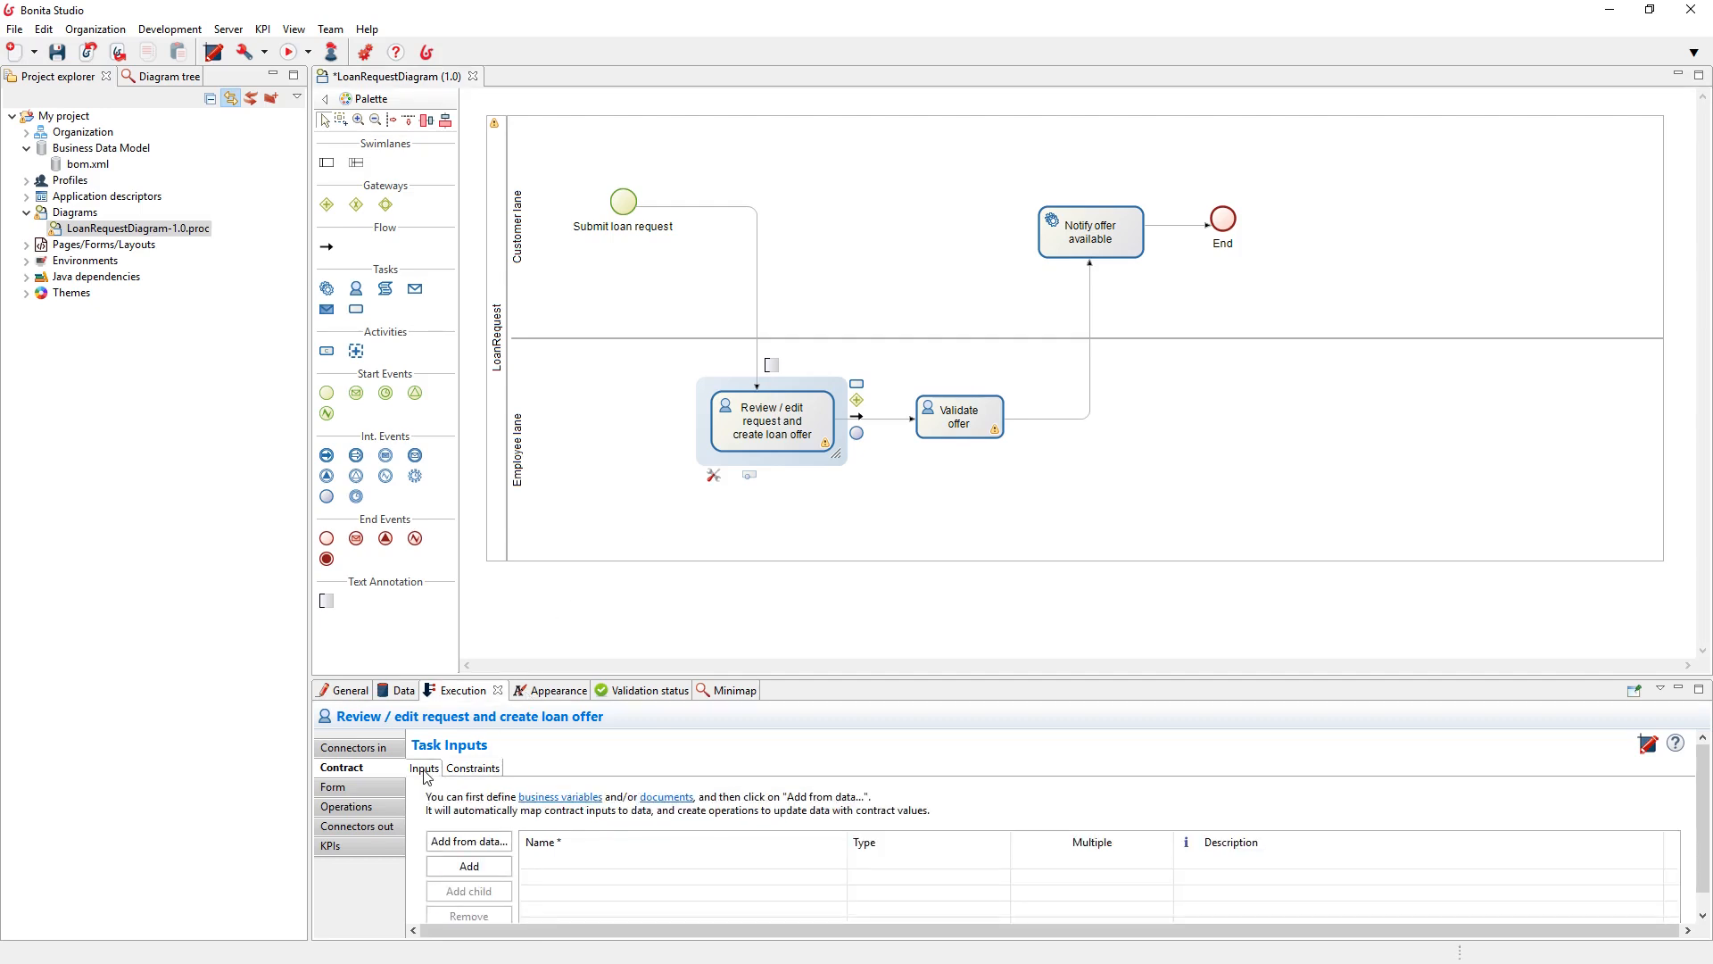
{"action": "left_click", "coordinate": [461, 842]}
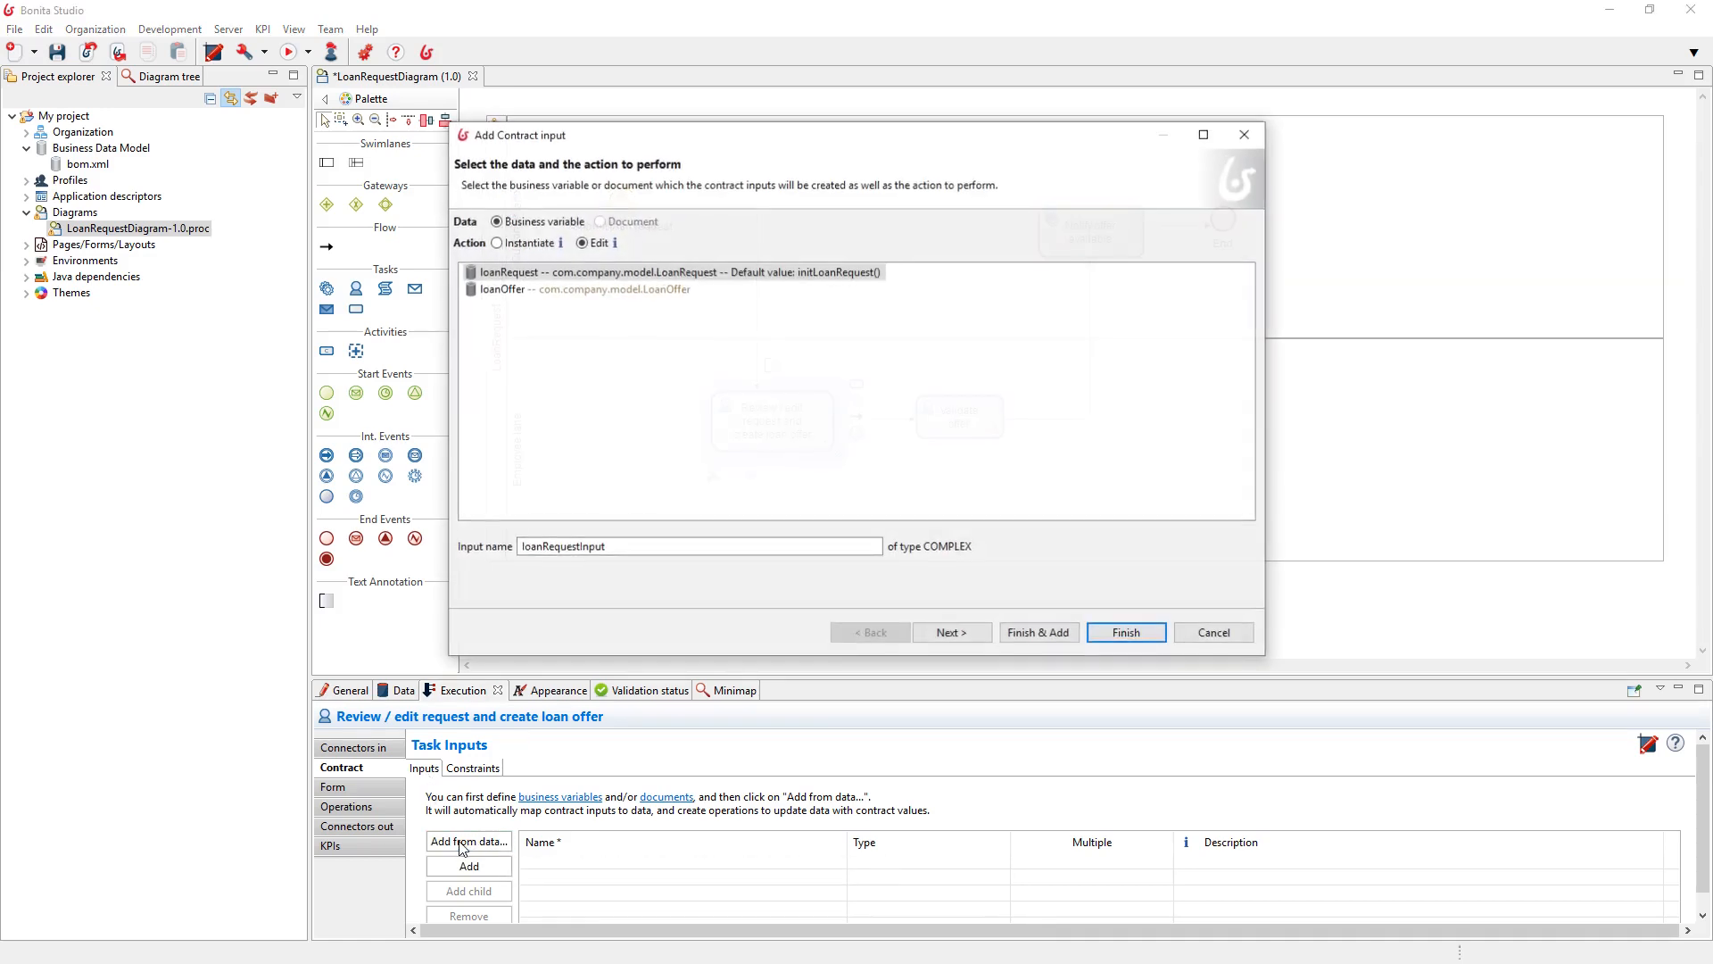
{"action": "left_click", "coordinate": [596, 272]}
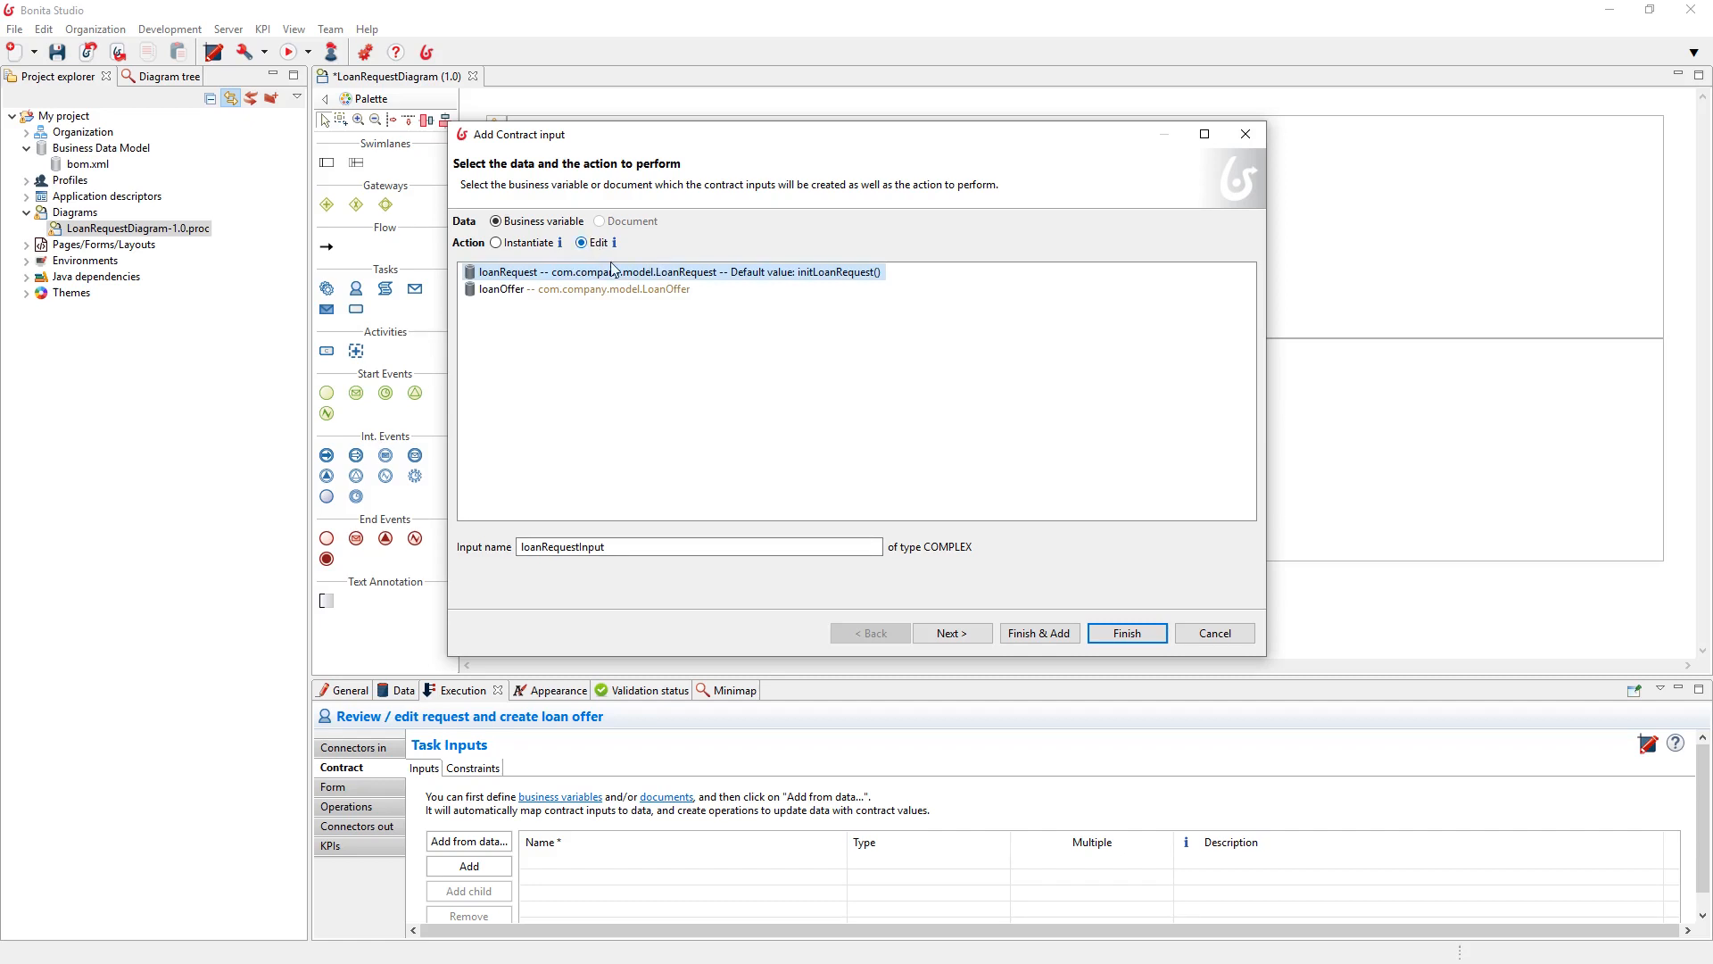
{"action": "left_click", "coordinate": [939, 631]}
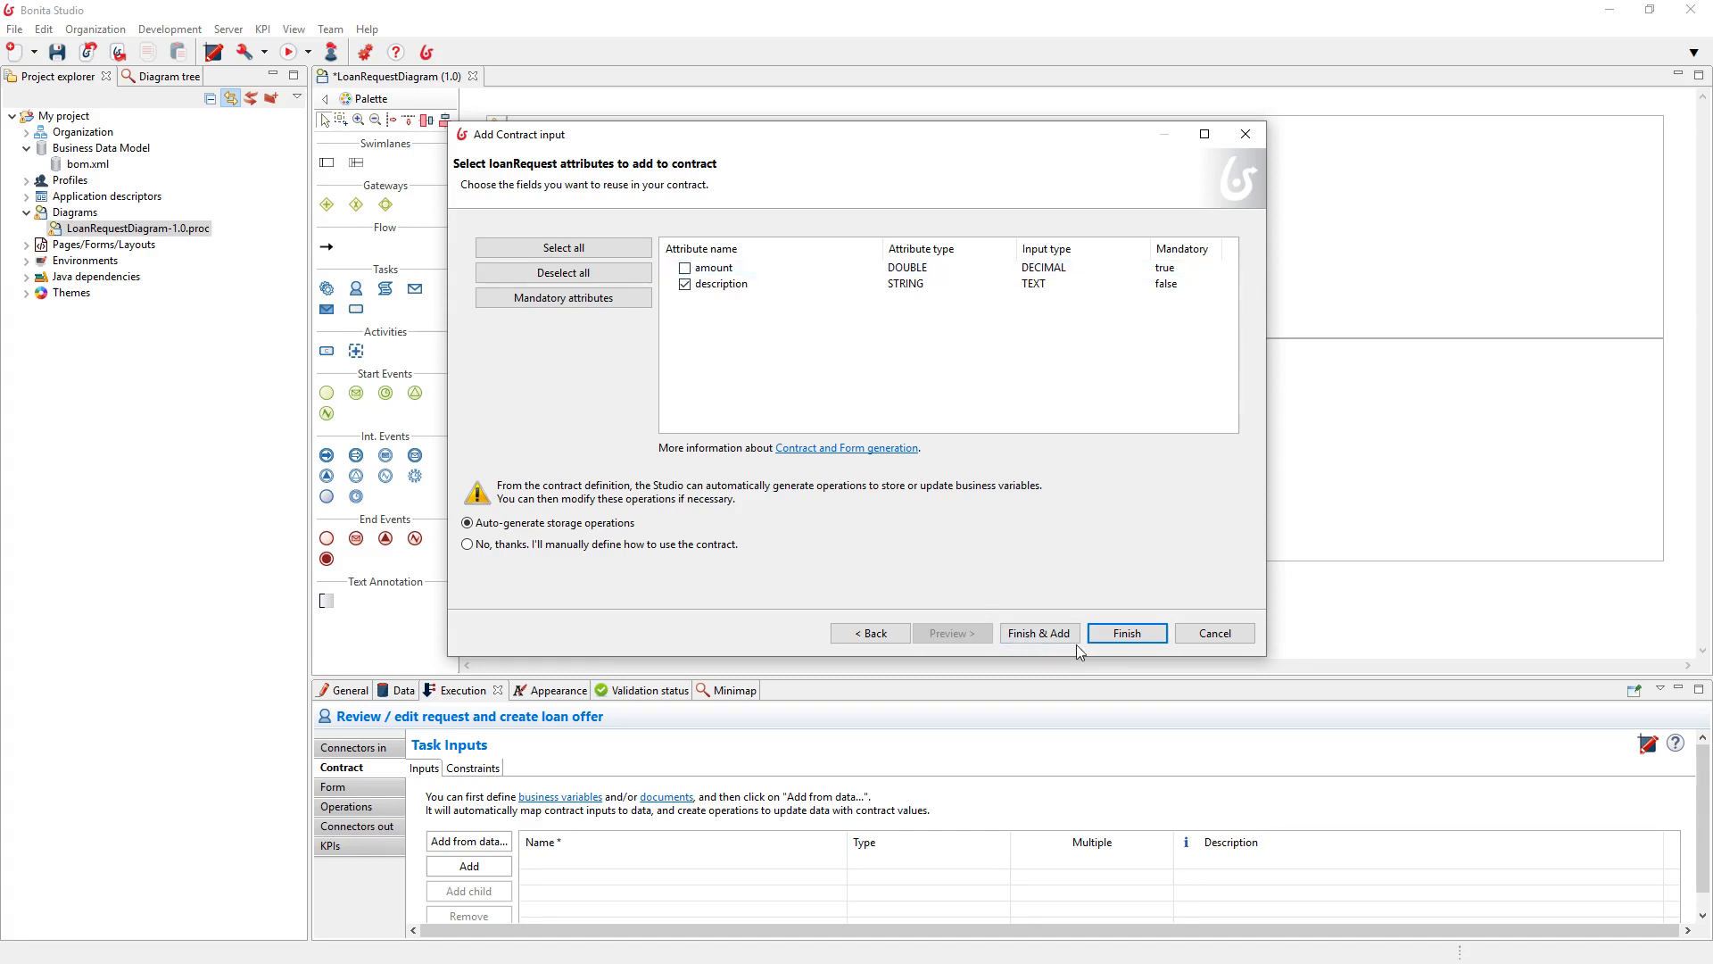
{"action": "left_click", "coordinate": [1121, 636]}
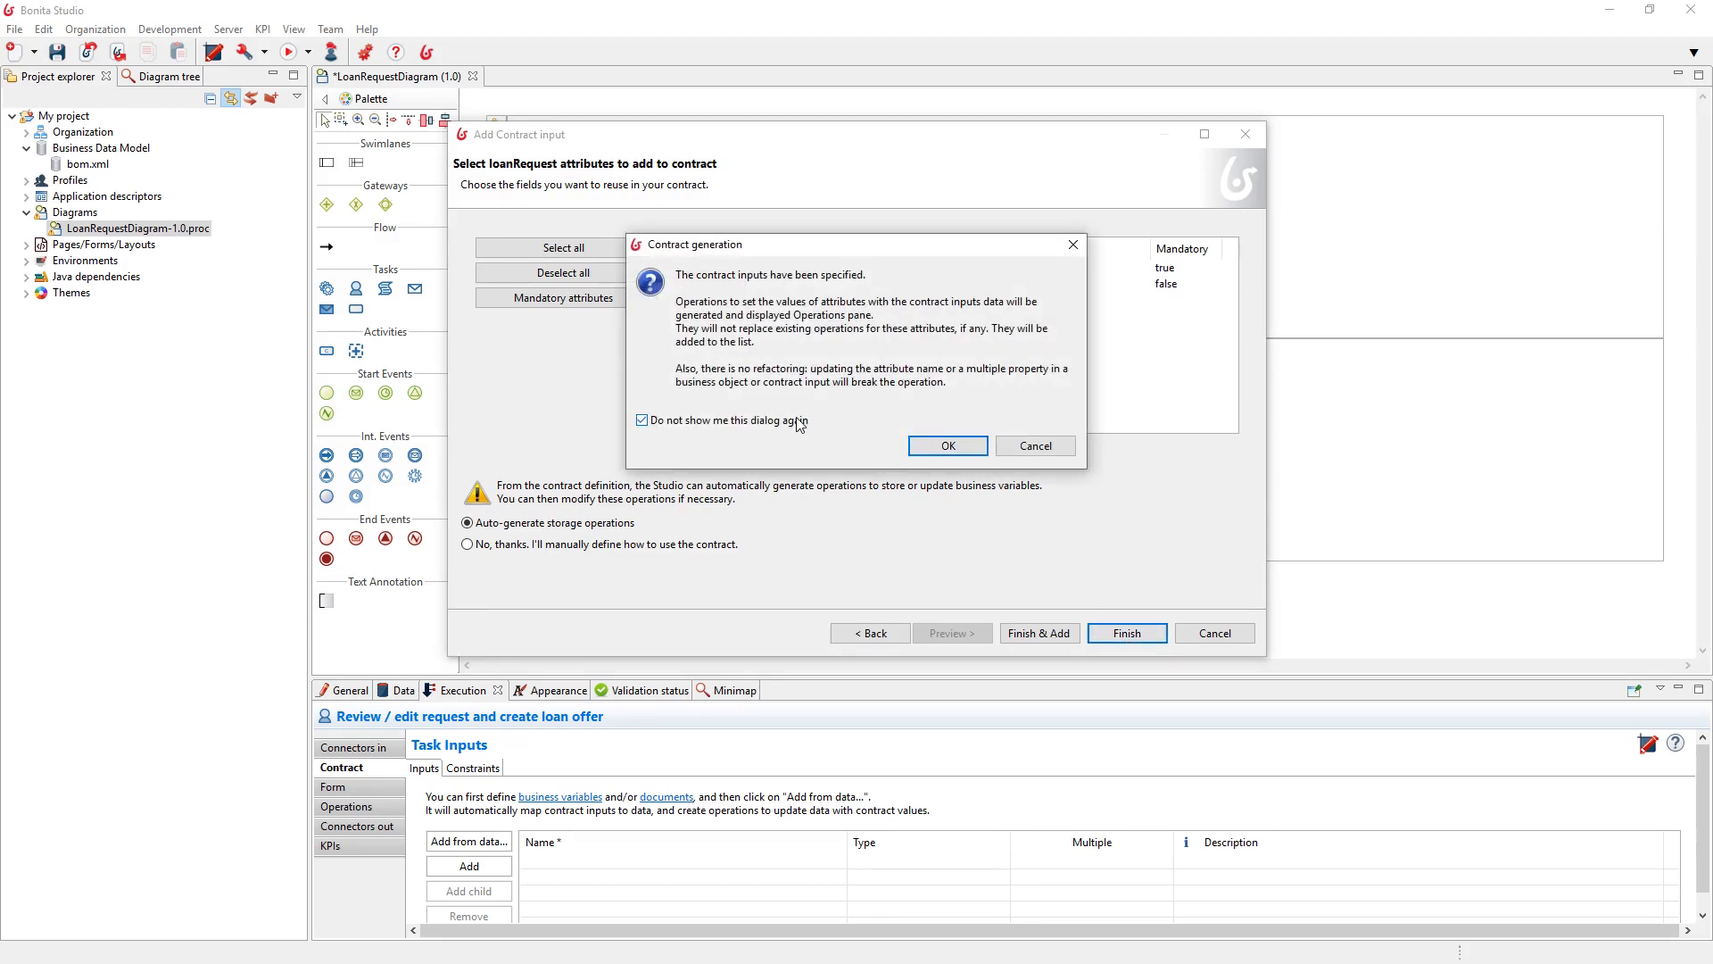
{"action": "left_click", "coordinate": [950, 446]}
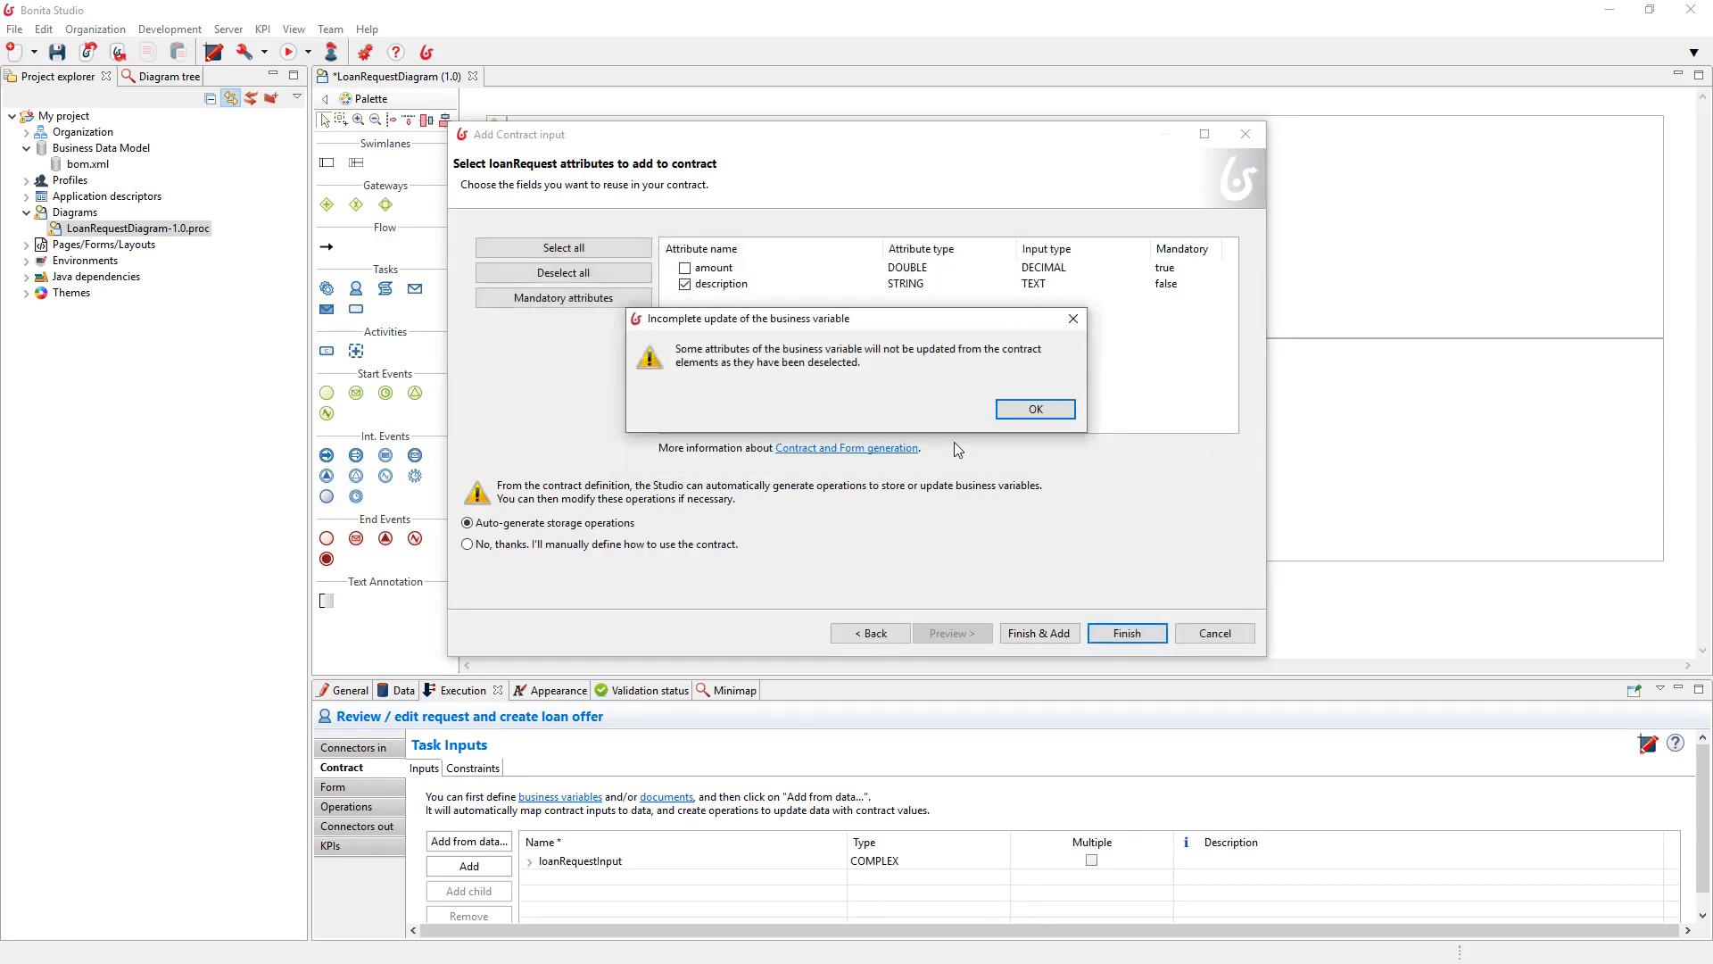
{"action": "left_click", "coordinate": [1038, 410]}
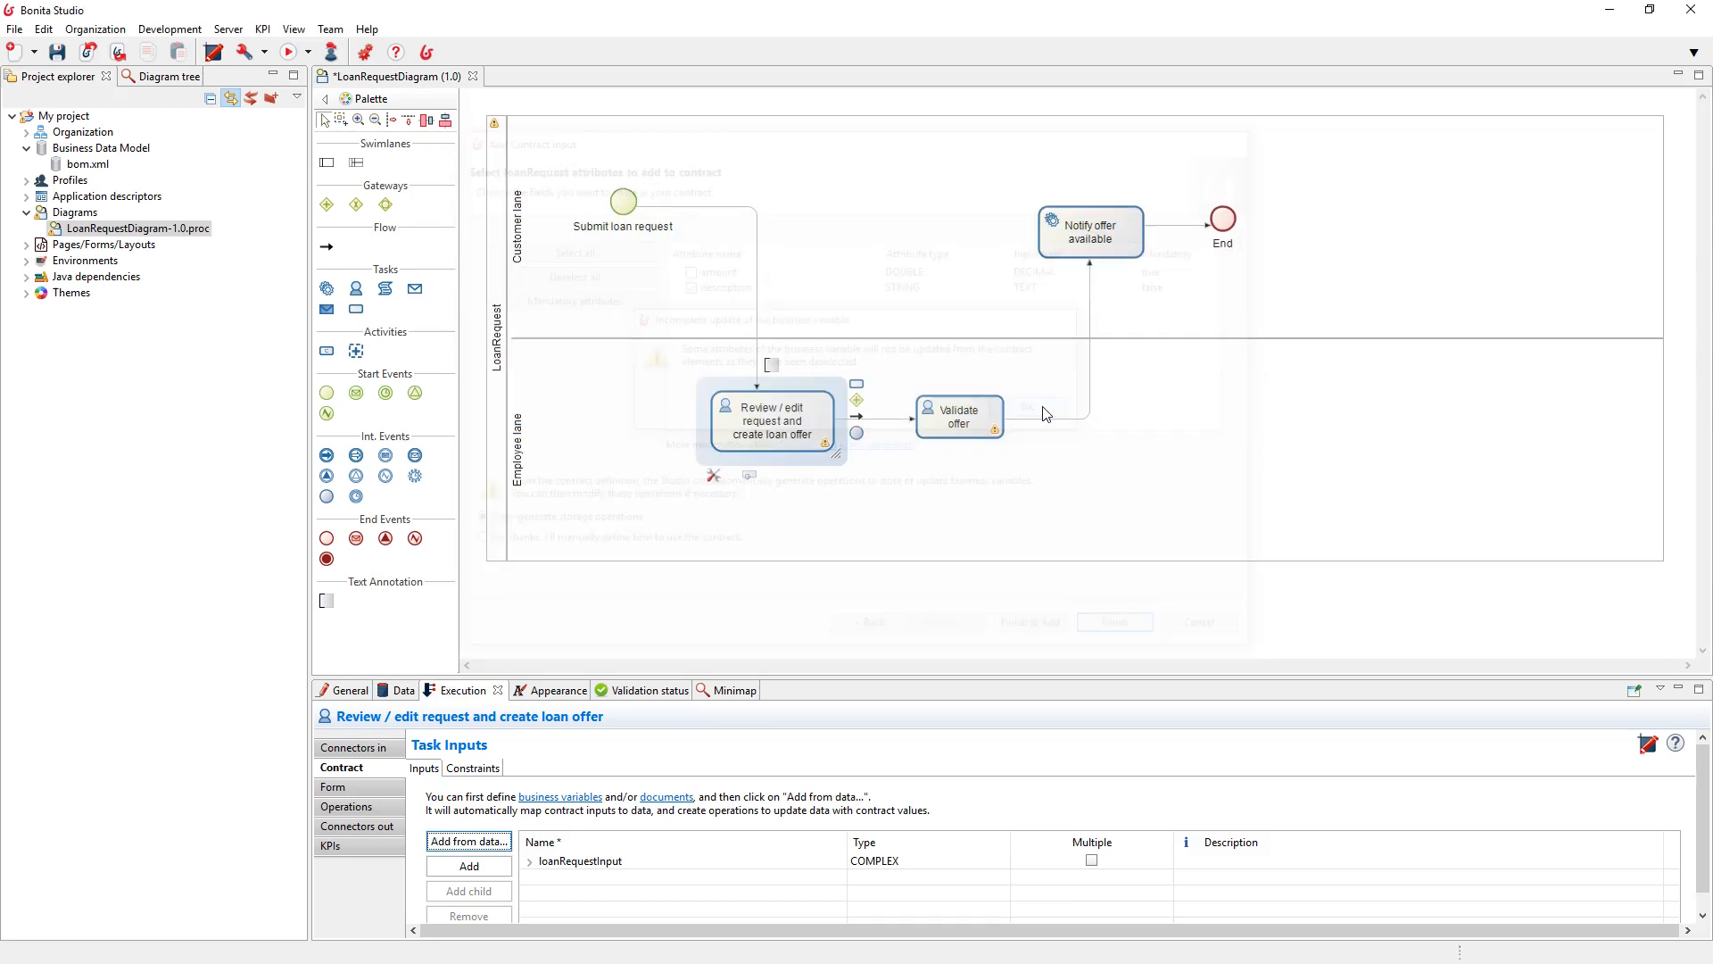
Add loanOfferInput to the Review / edit request task's contract from the loanOffer business variable, using the Instantiate action
{"action": "left_click", "coordinate": [463, 844]}
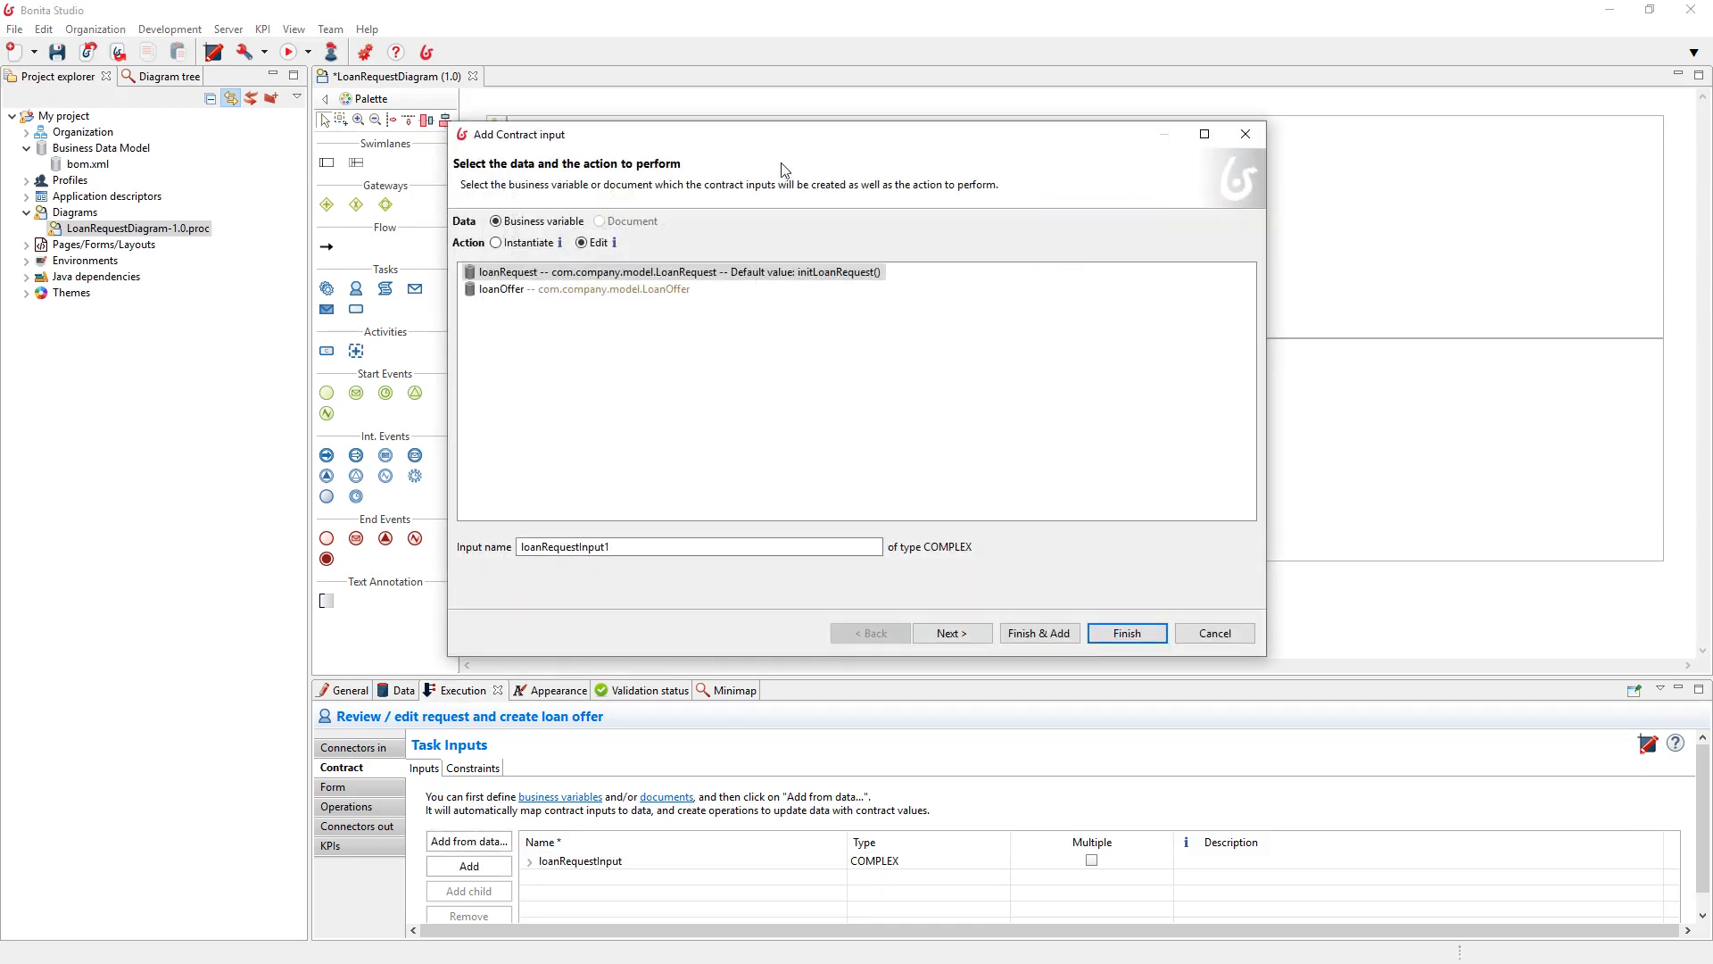
{"action": "left_click", "coordinate": [571, 289]}
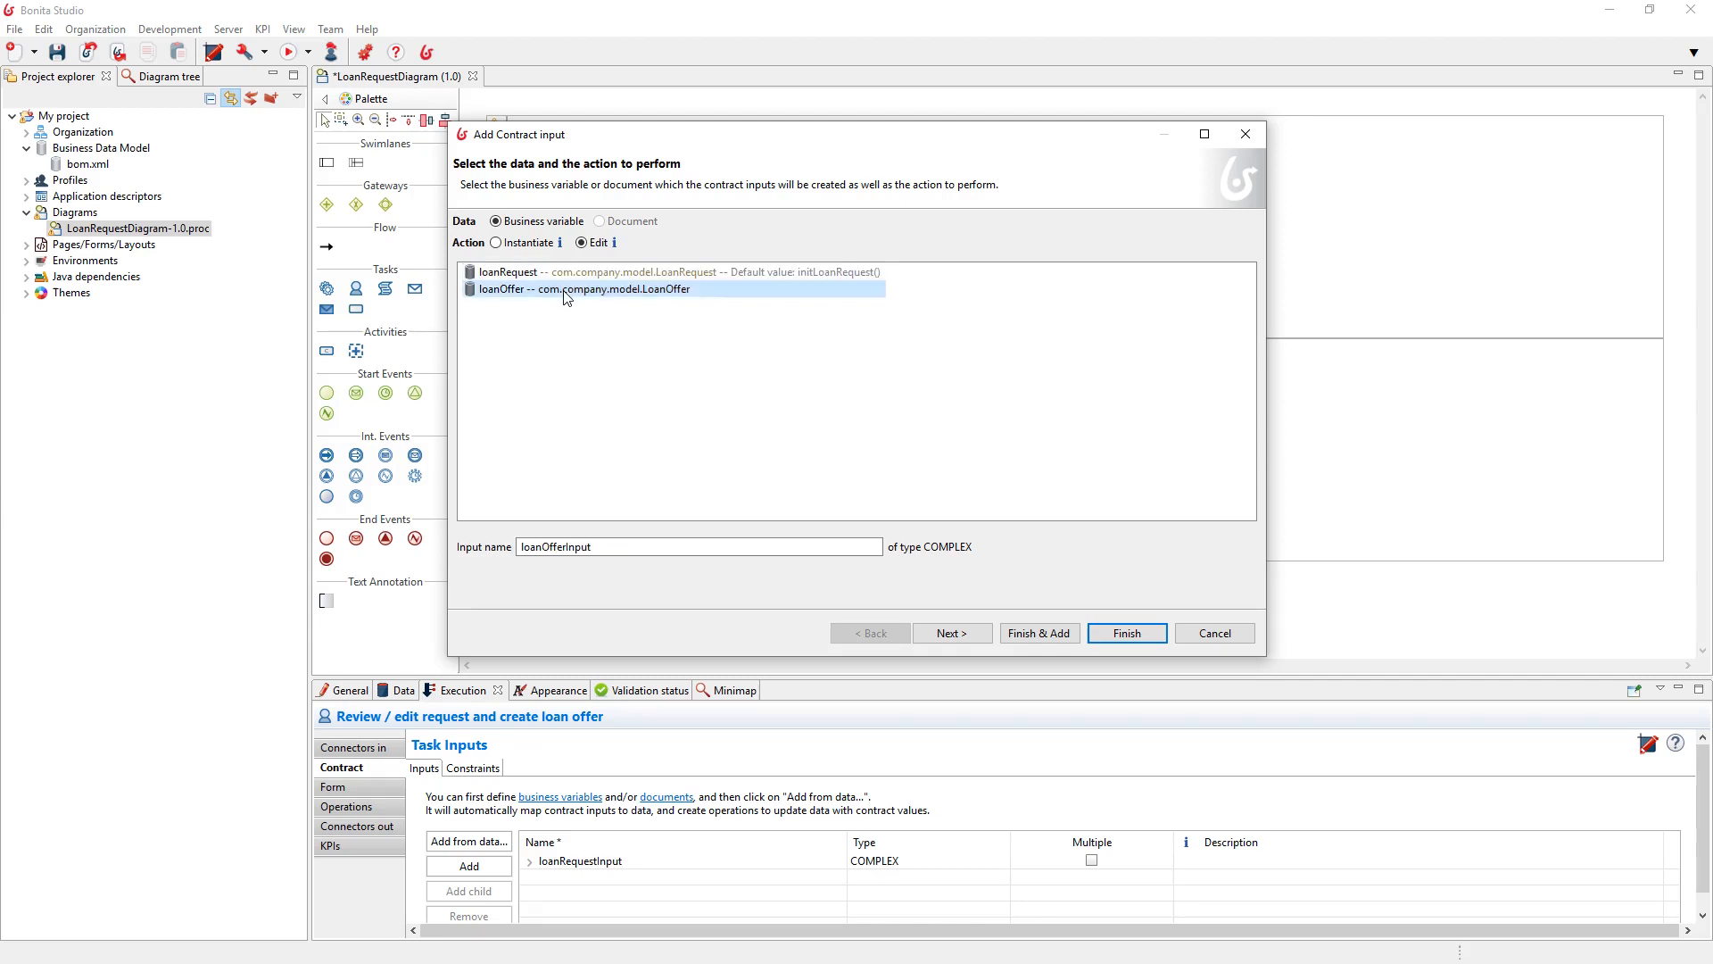
{"action": "left_click", "coordinate": [535, 252]}
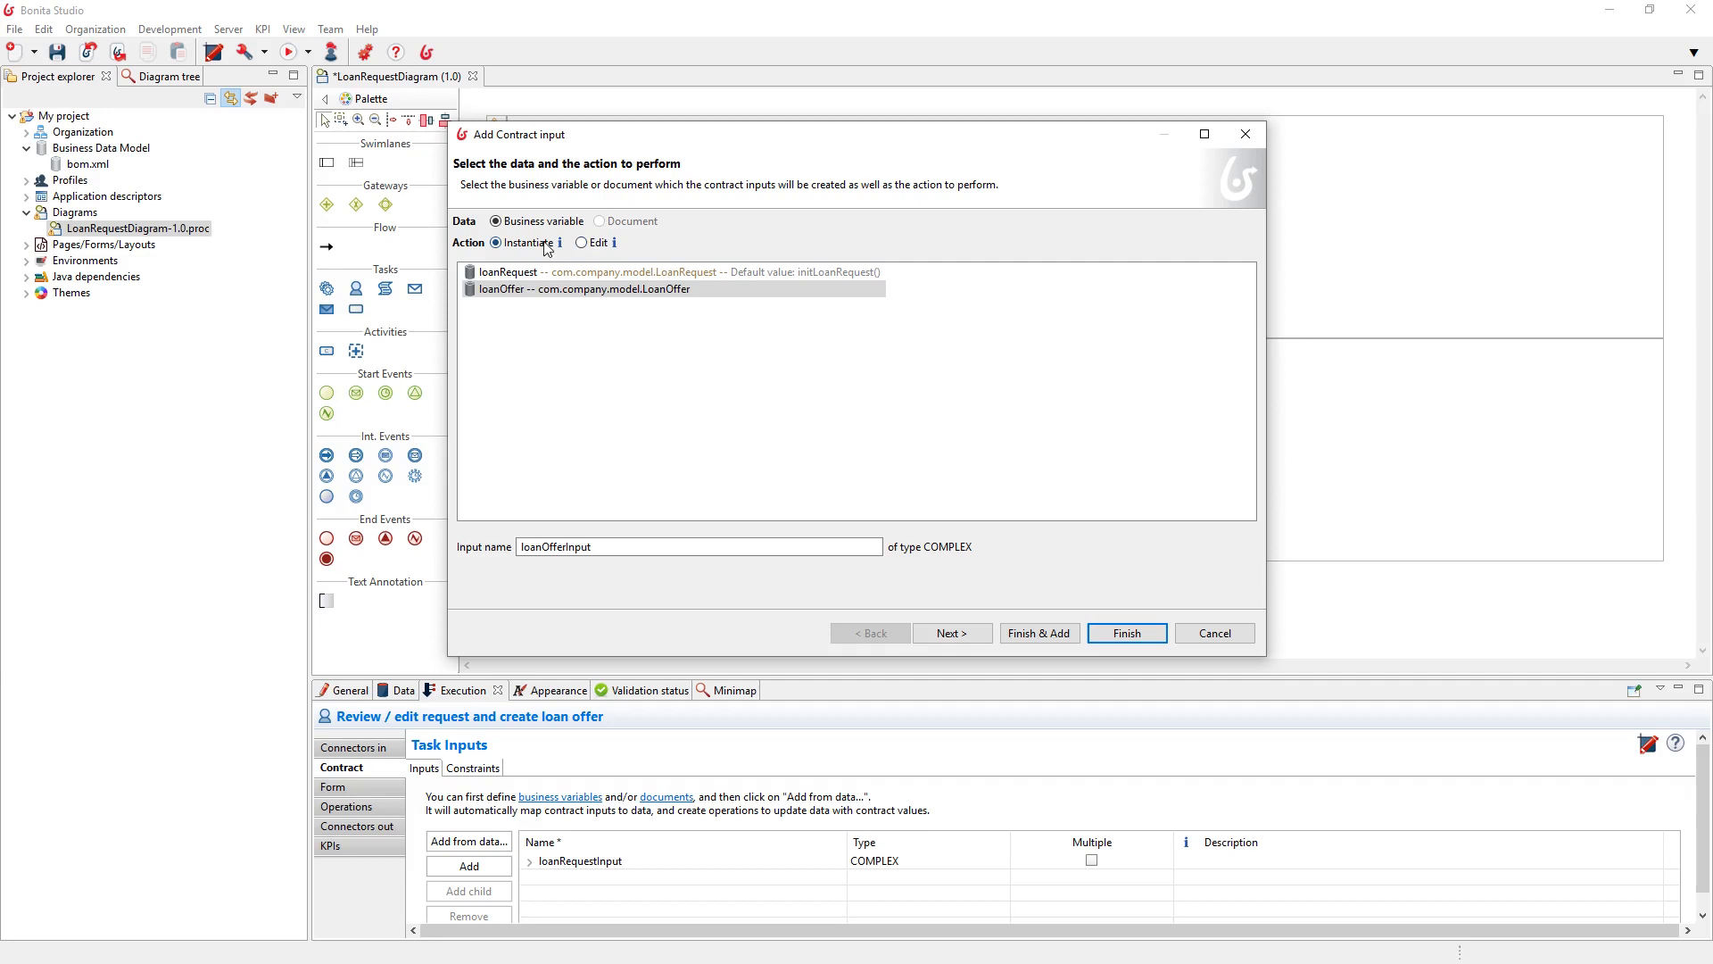
{"action": "left_click", "coordinate": [1127, 635]}
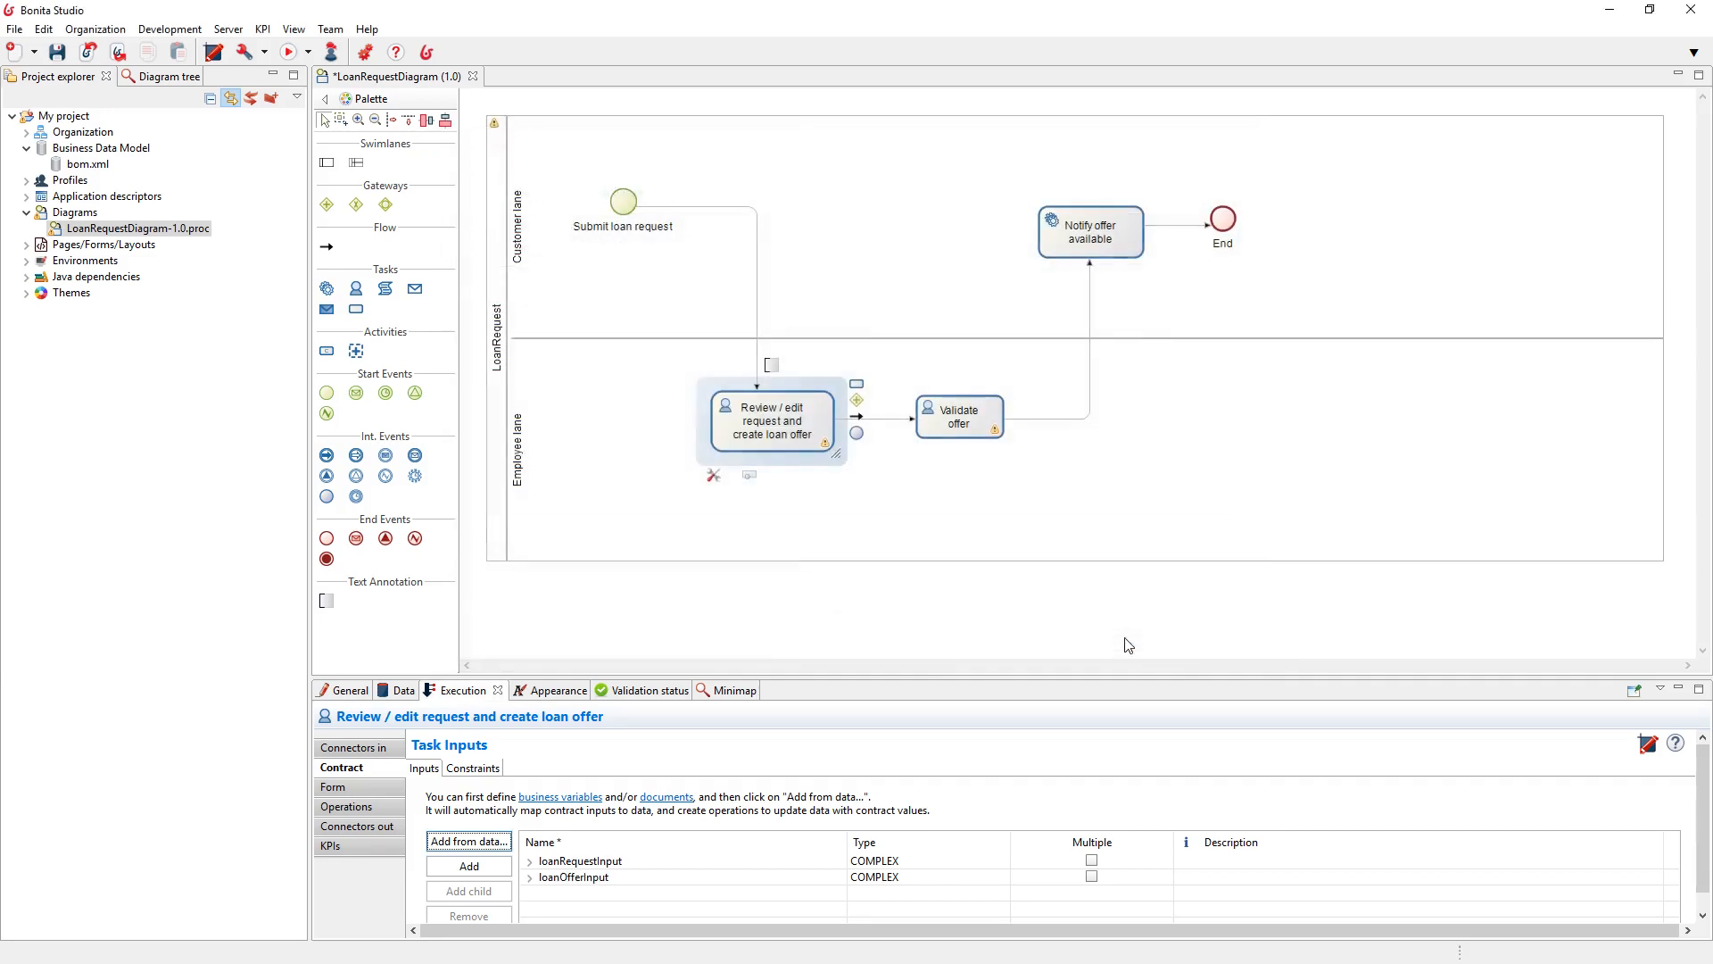
Check the task's operations and generate a form from its contract in UI Designer, including read-only widgets
{"action": "left_click", "coordinate": [365, 805]}
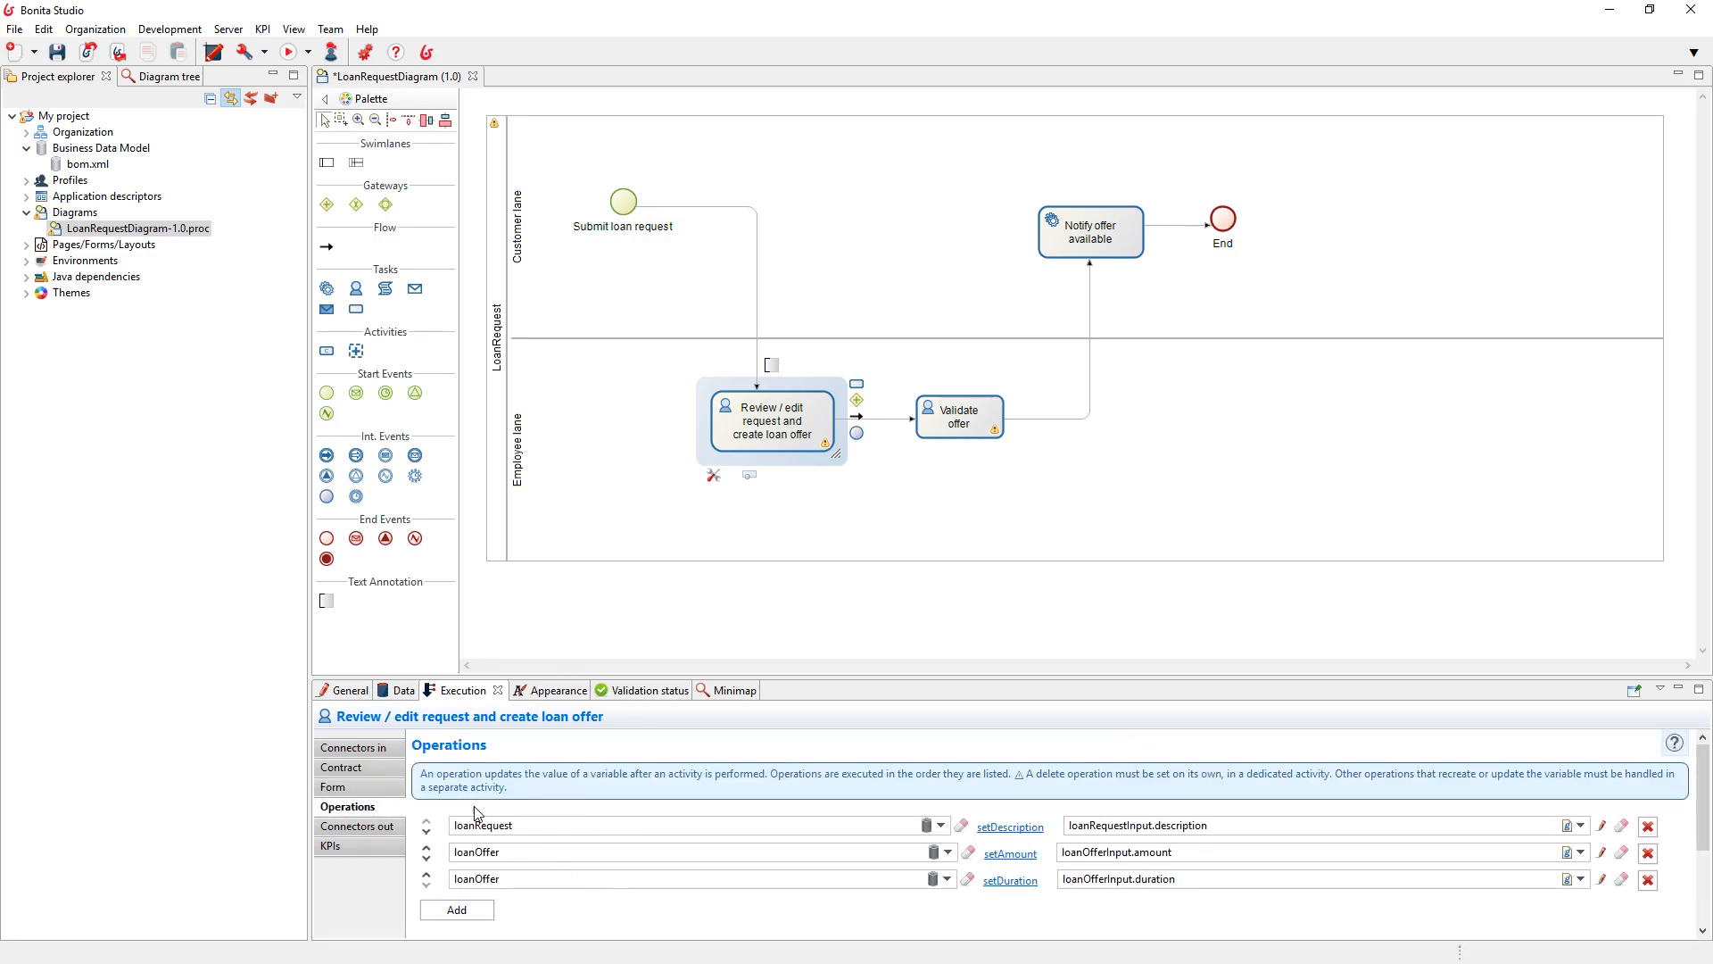
{"action": "left_click", "coordinate": [345, 773]}
{"action": "left_click", "coordinate": [1649, 748]}
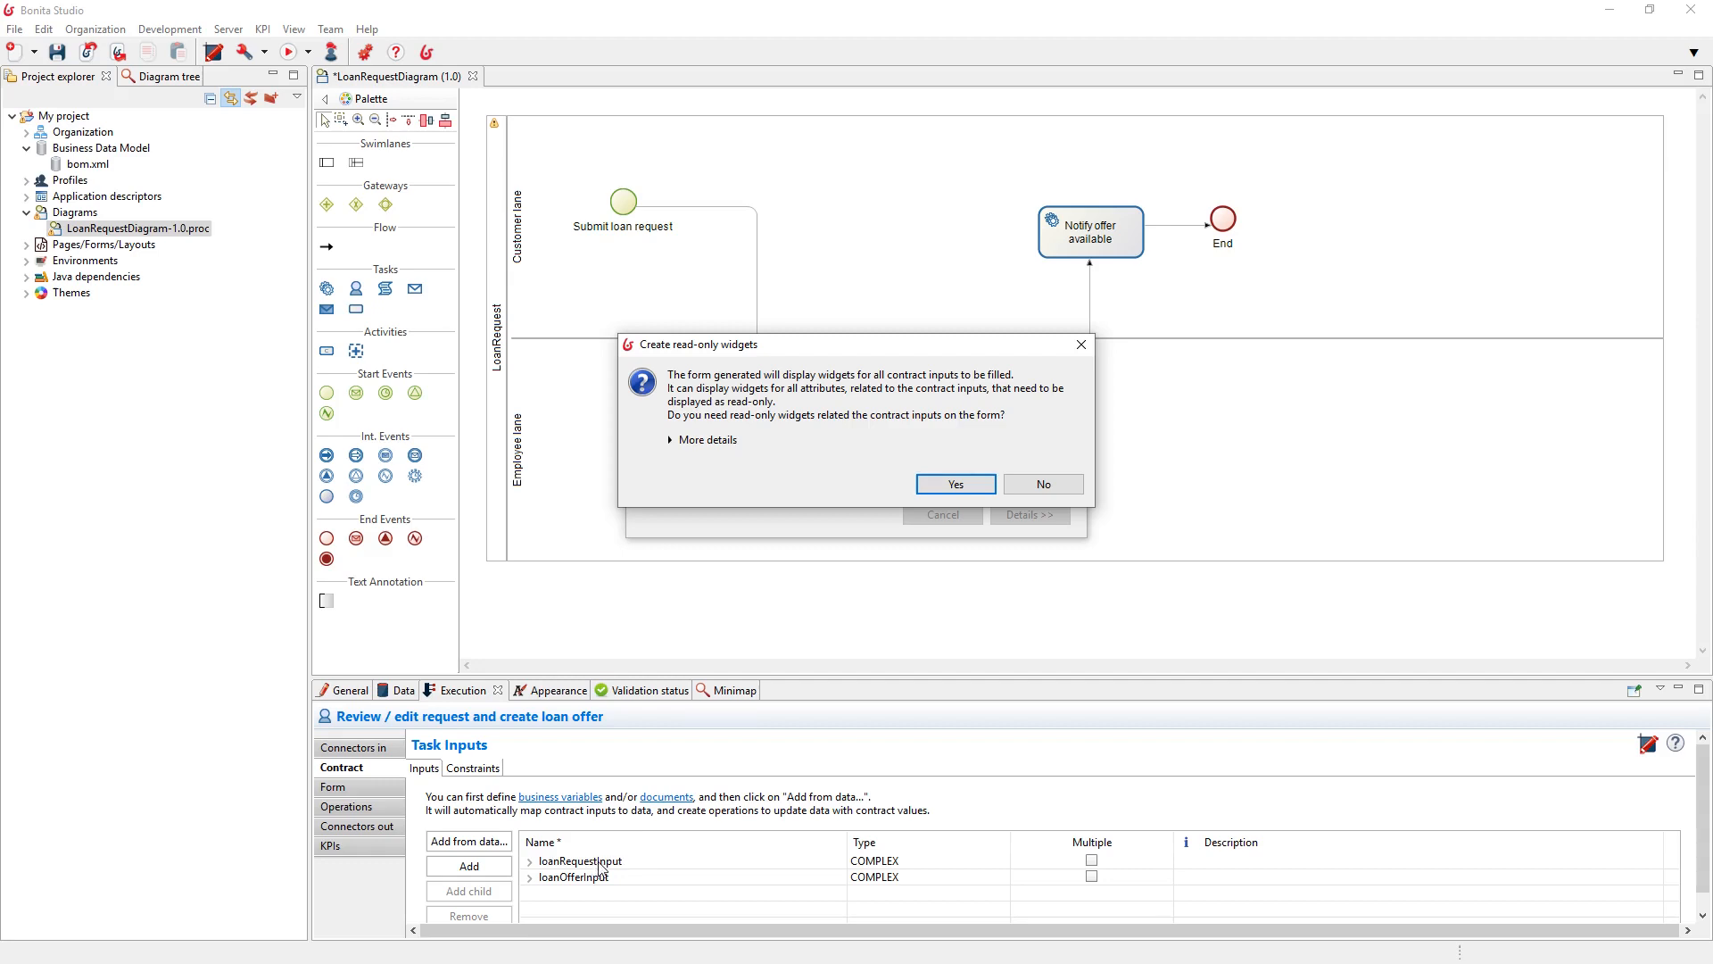
{"action": "left_click", "coordinate": [963, 489]}
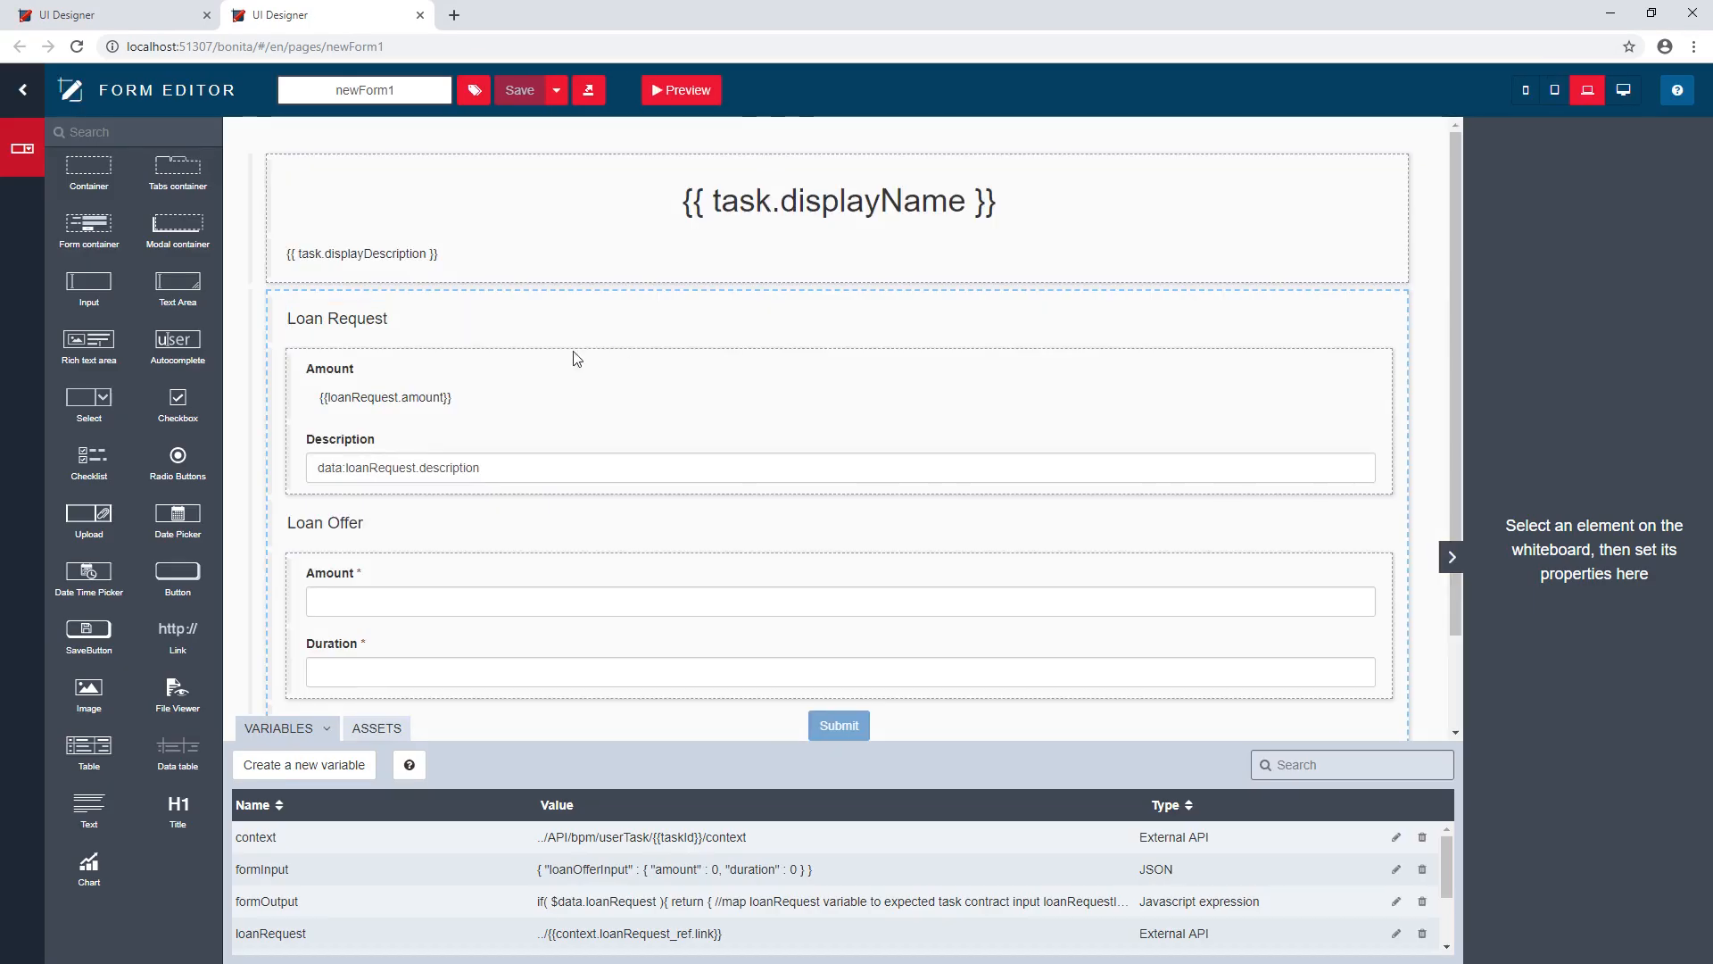
Examine the properties of the Loan Request and Loan Offer widgets, along with the formInput and loanRequest variables
{"action": "left_click", "coordinate": [355, 448]}
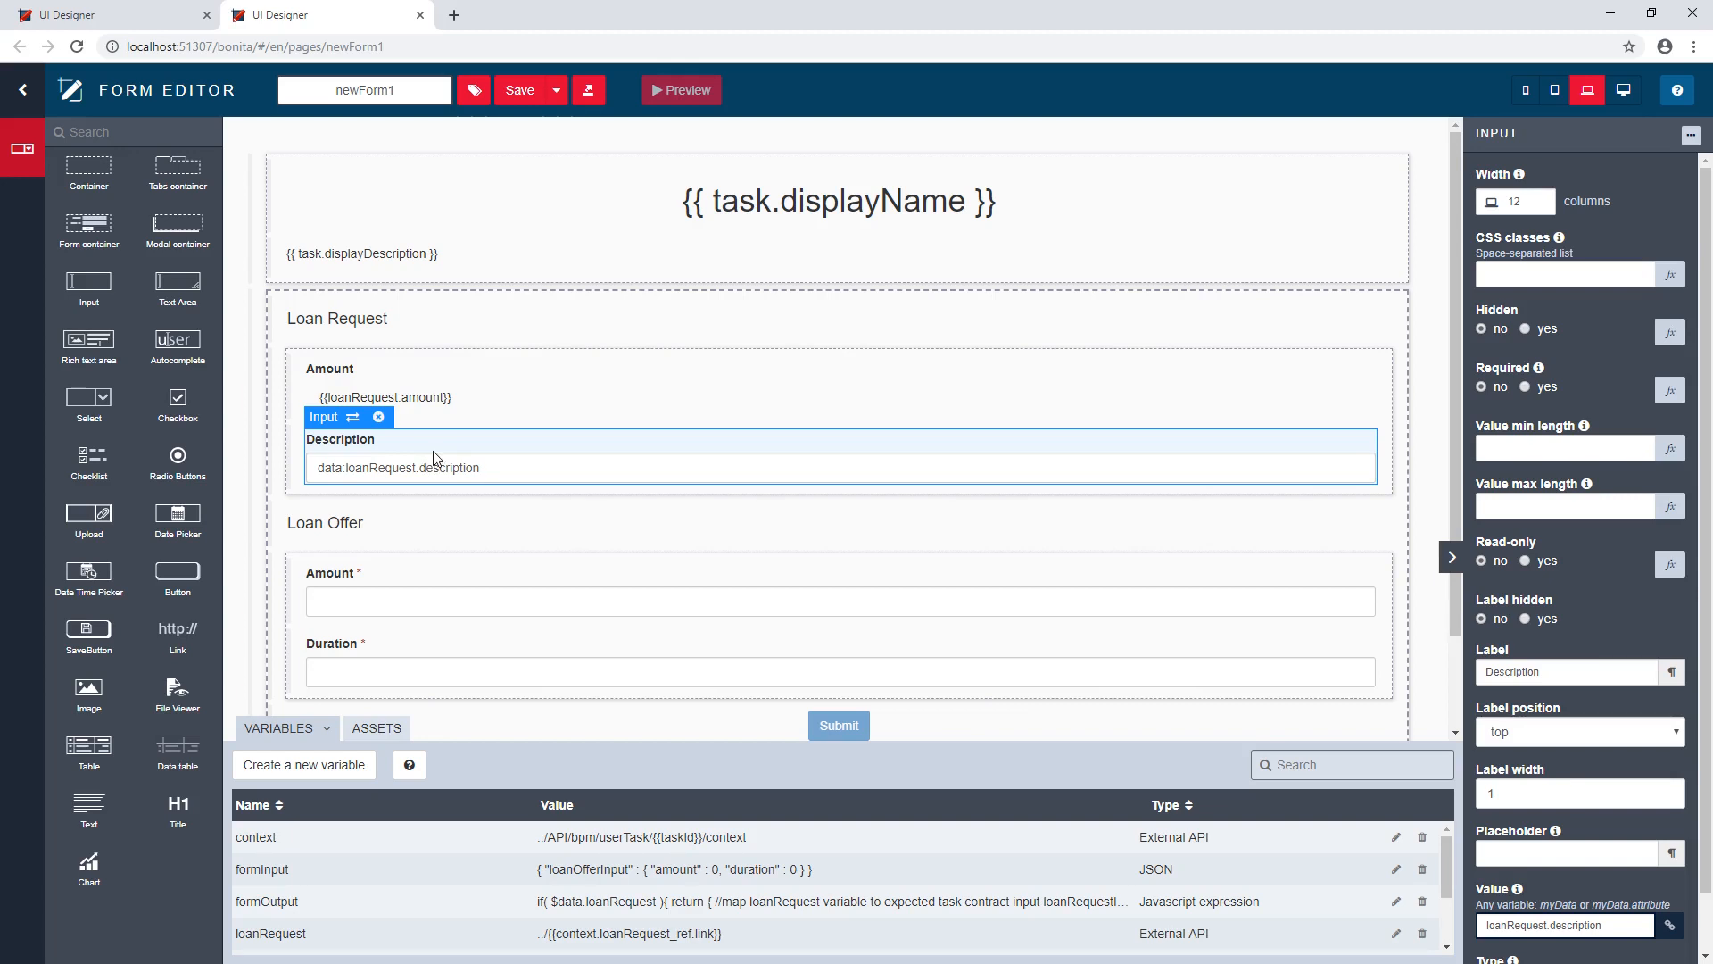
{"action": "left_click", "coordinate": [432, 387]}
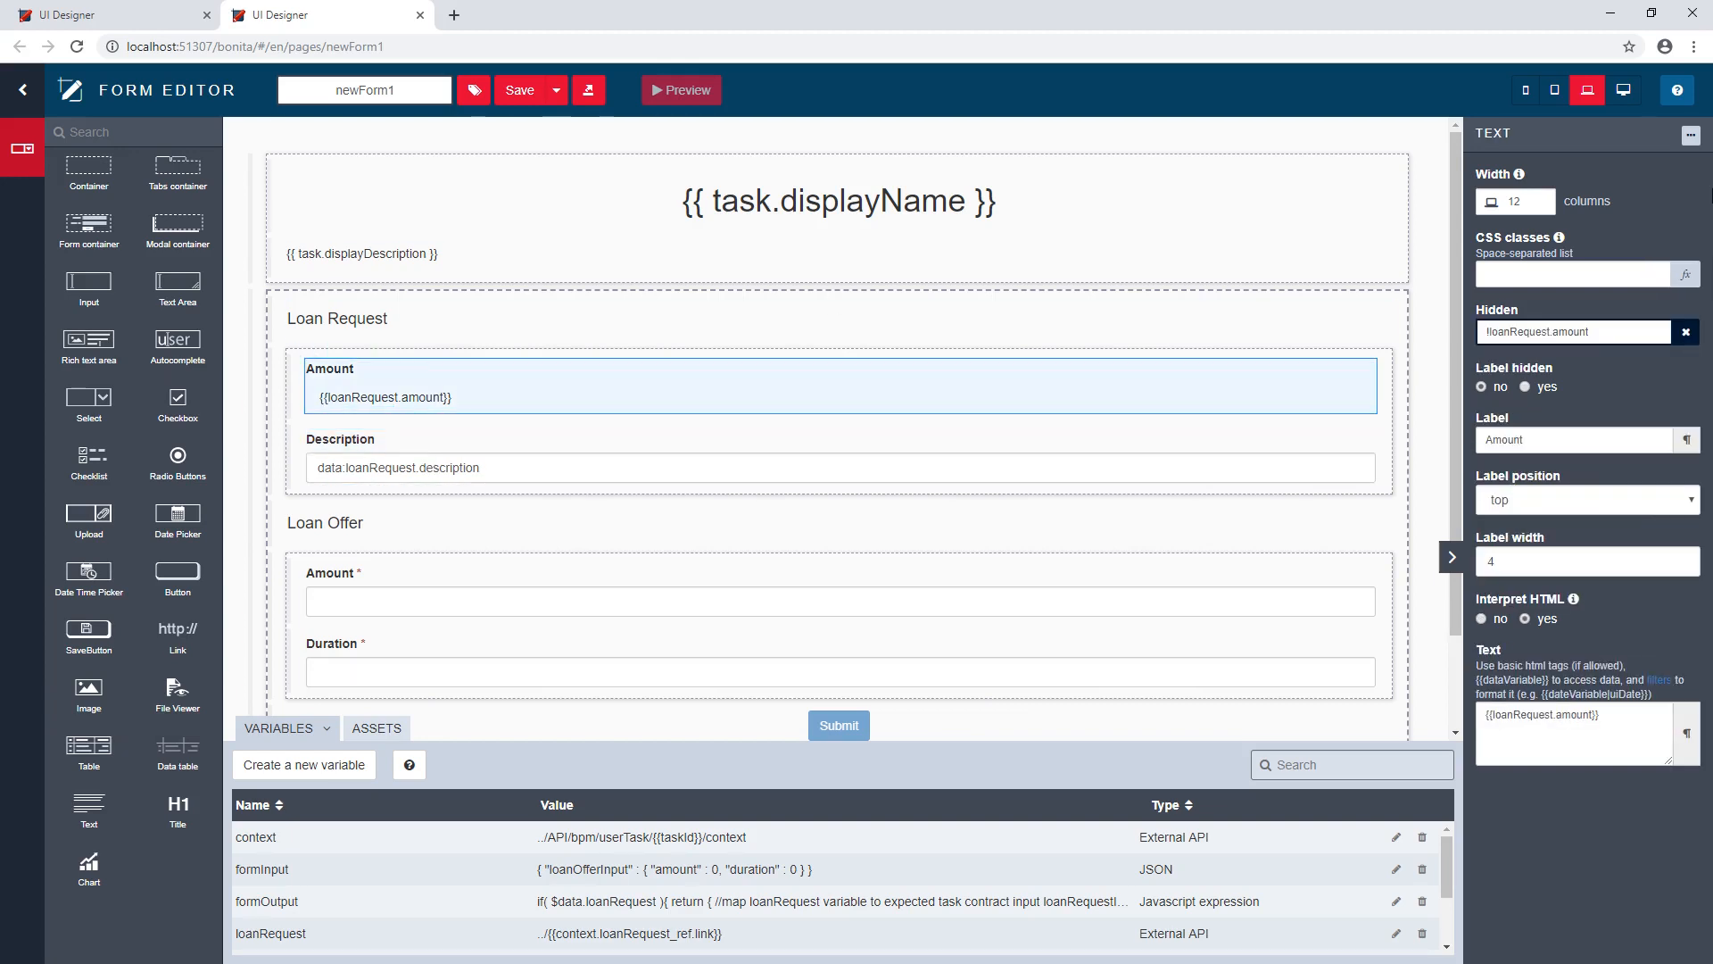
{"action": "double_click", "coordinate": [1496, 135]}
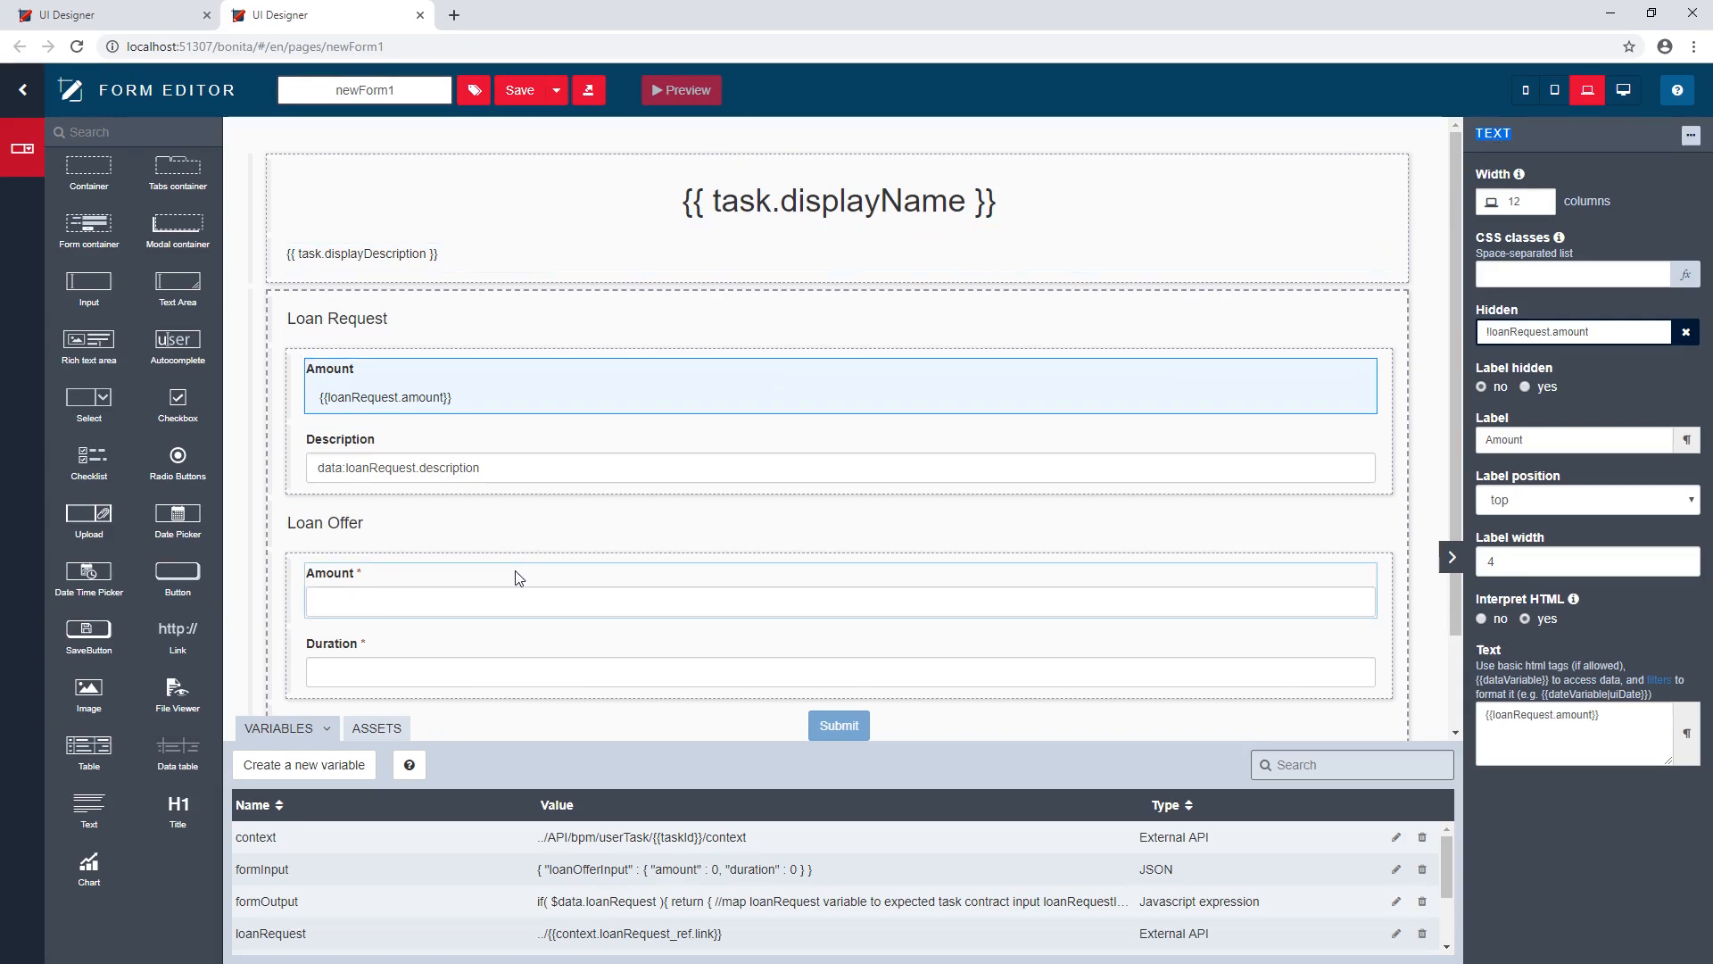
{"action": "left_click", "coordinate": [452, 598]}
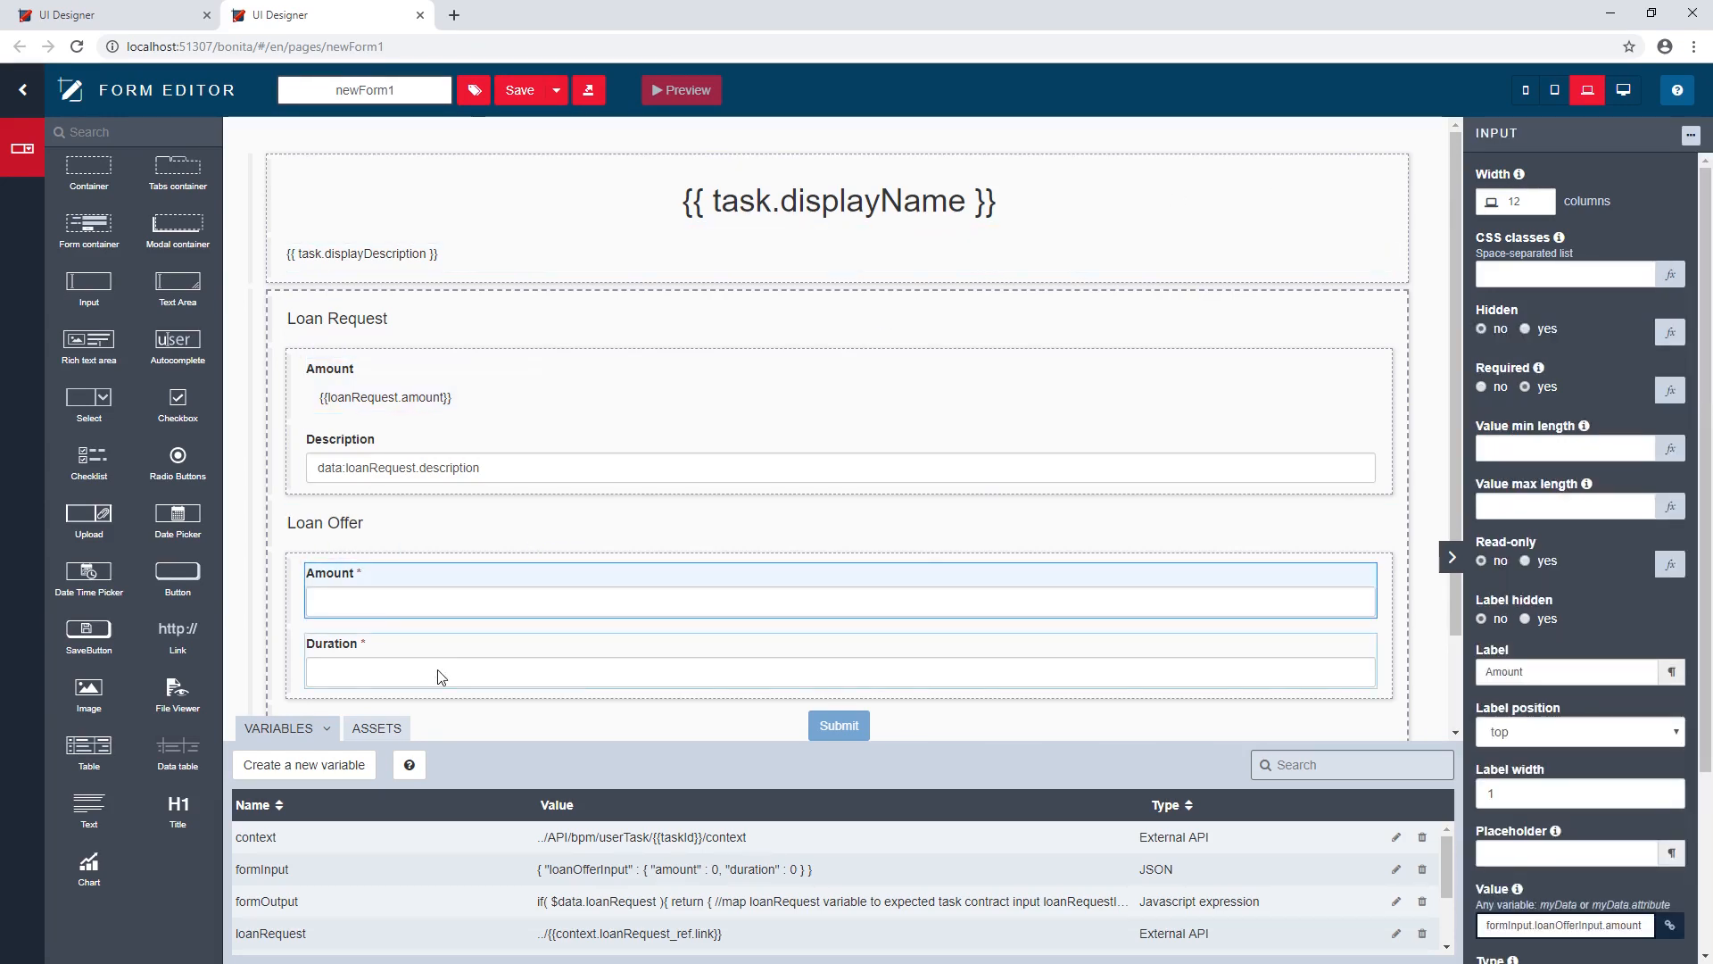
{"action": "left_click", "coordinate": [437, 677]}
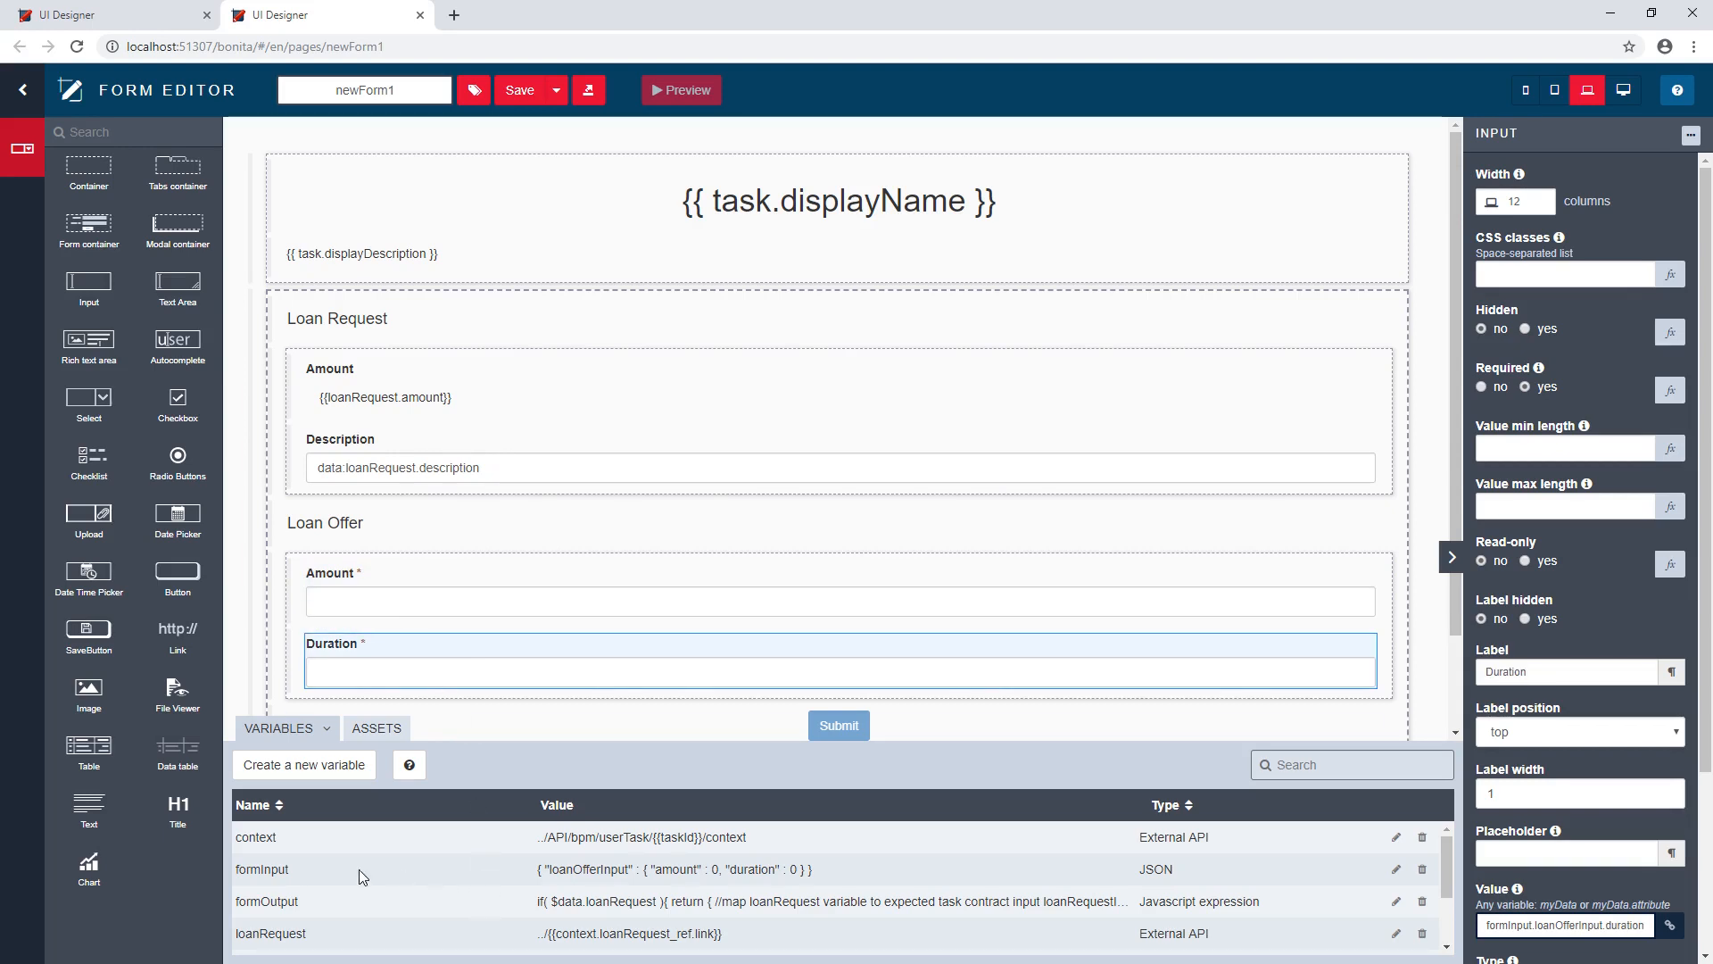
{"action": "double_click", "coordinate": [267, 869]}
{"action": "double_click", "coordinate": [250, 930]}
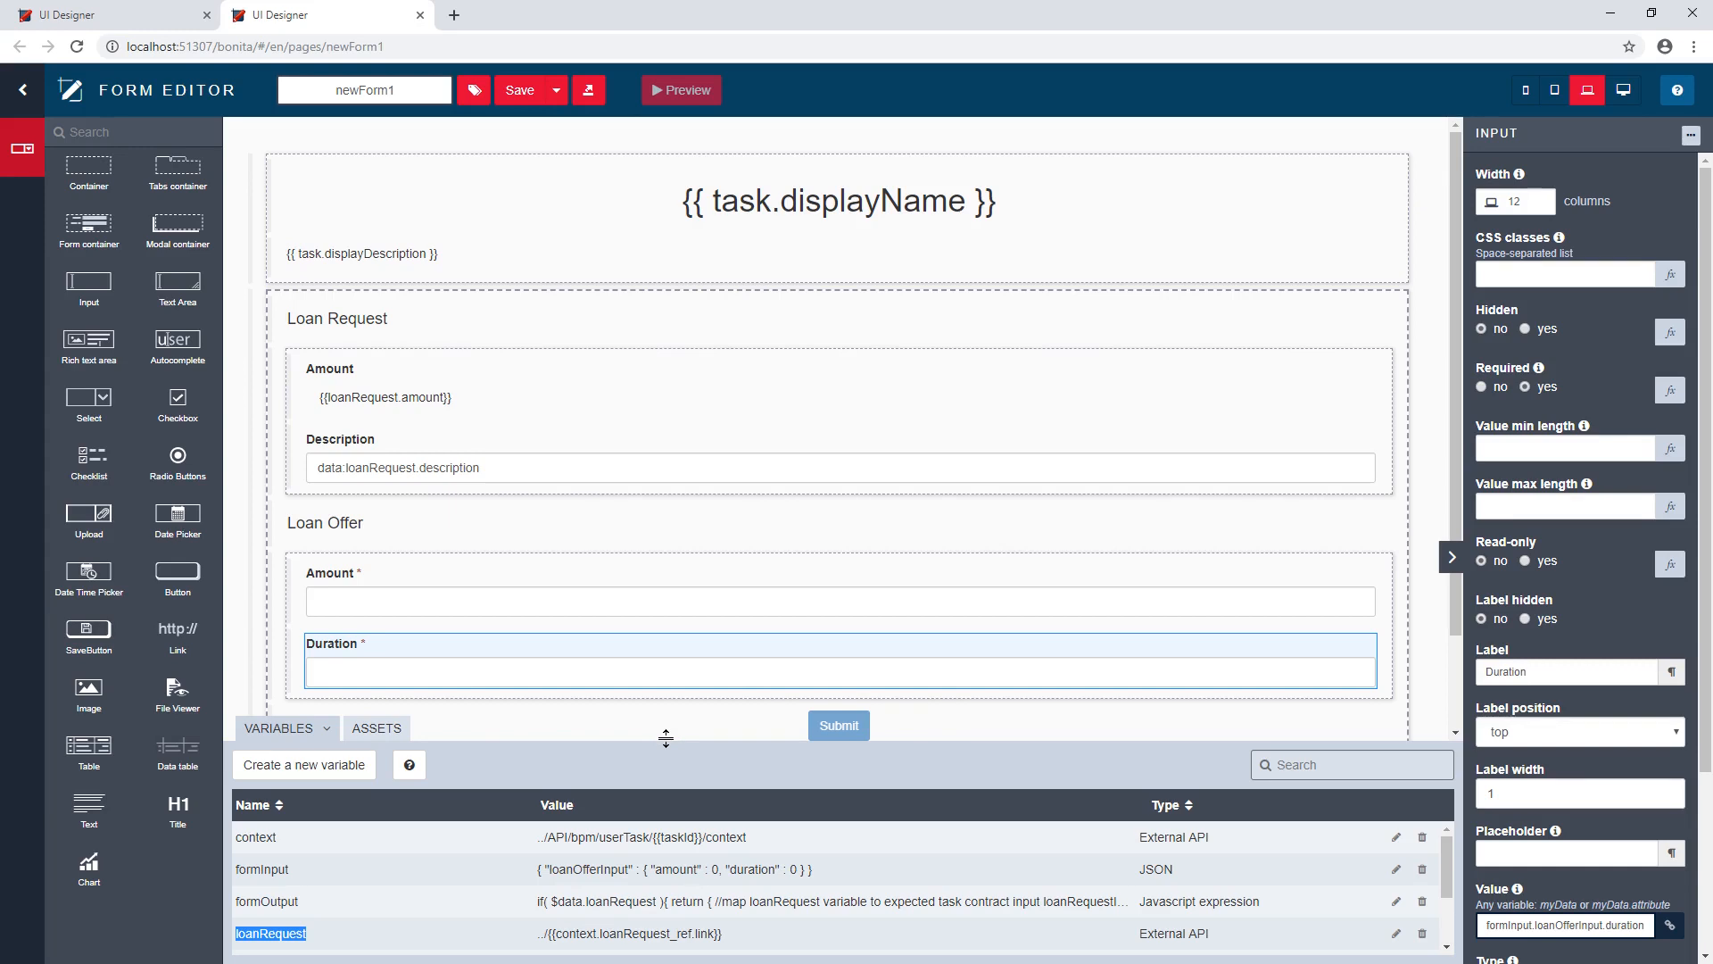
Examine the Submit button's data sent on click and the formOutput variable's expression, leaving the variable unedited
{"action": "left_click_drag", "start_coordinate": [666, 738], "coordinate": [658, 608]}
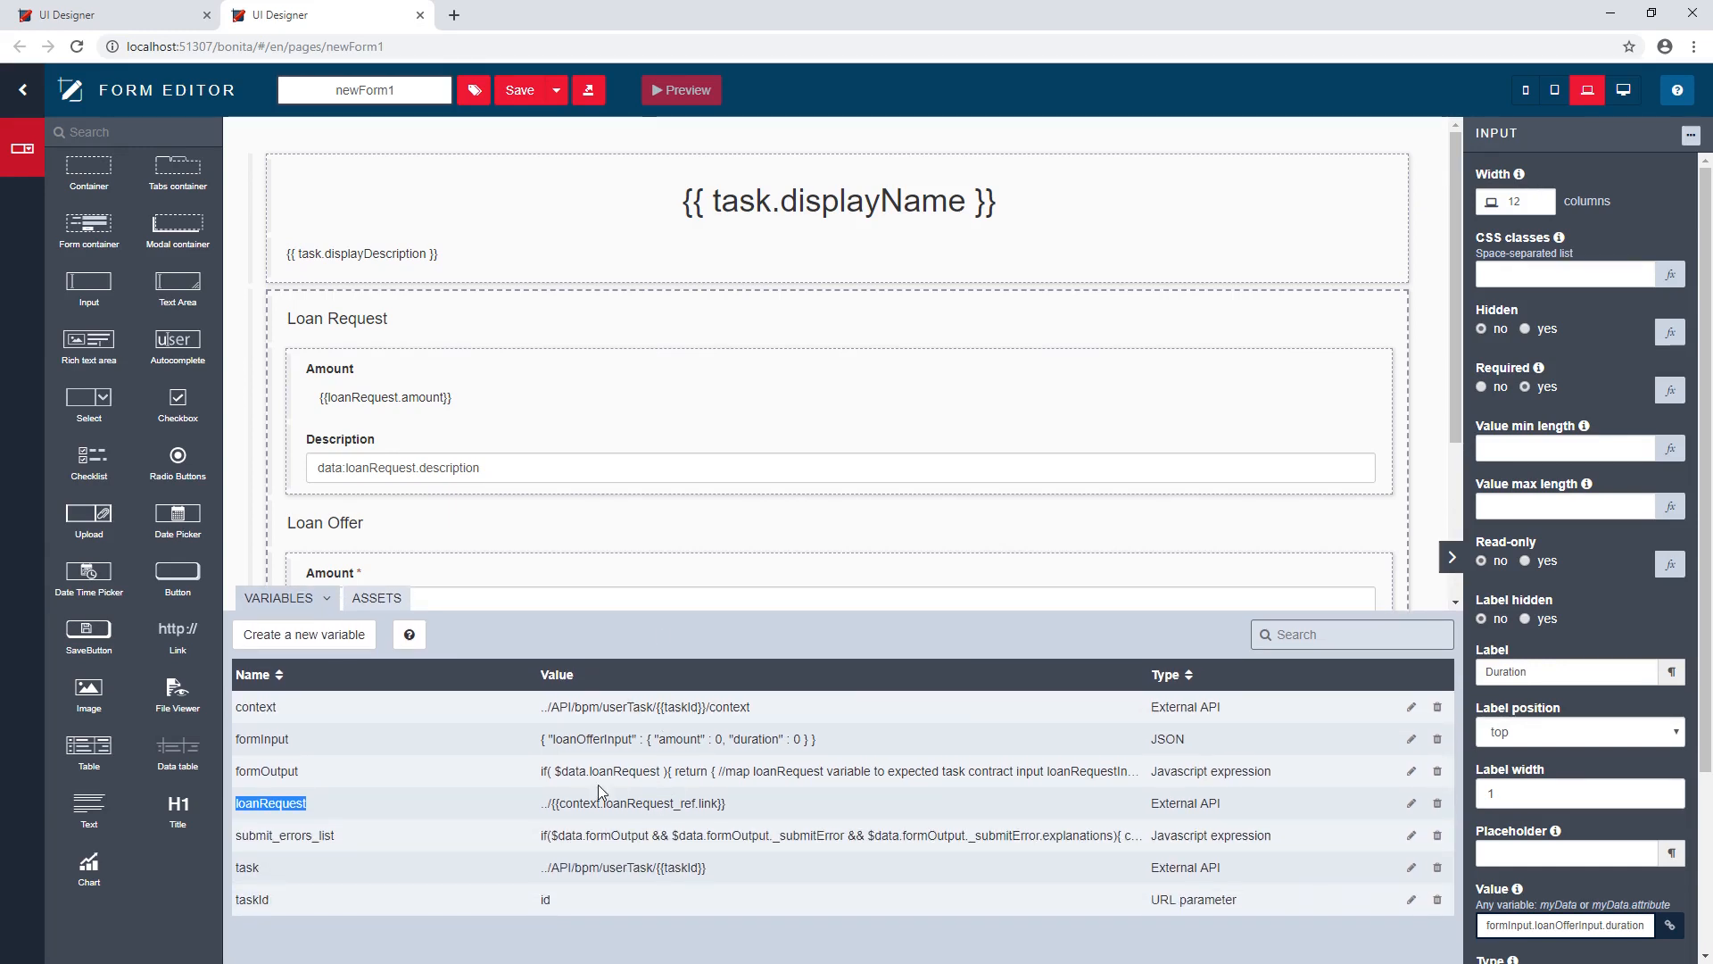
{"action": "scroll", "coordinate": [594, 566], "scroll_direction": "down", "scroll_amount": 2}
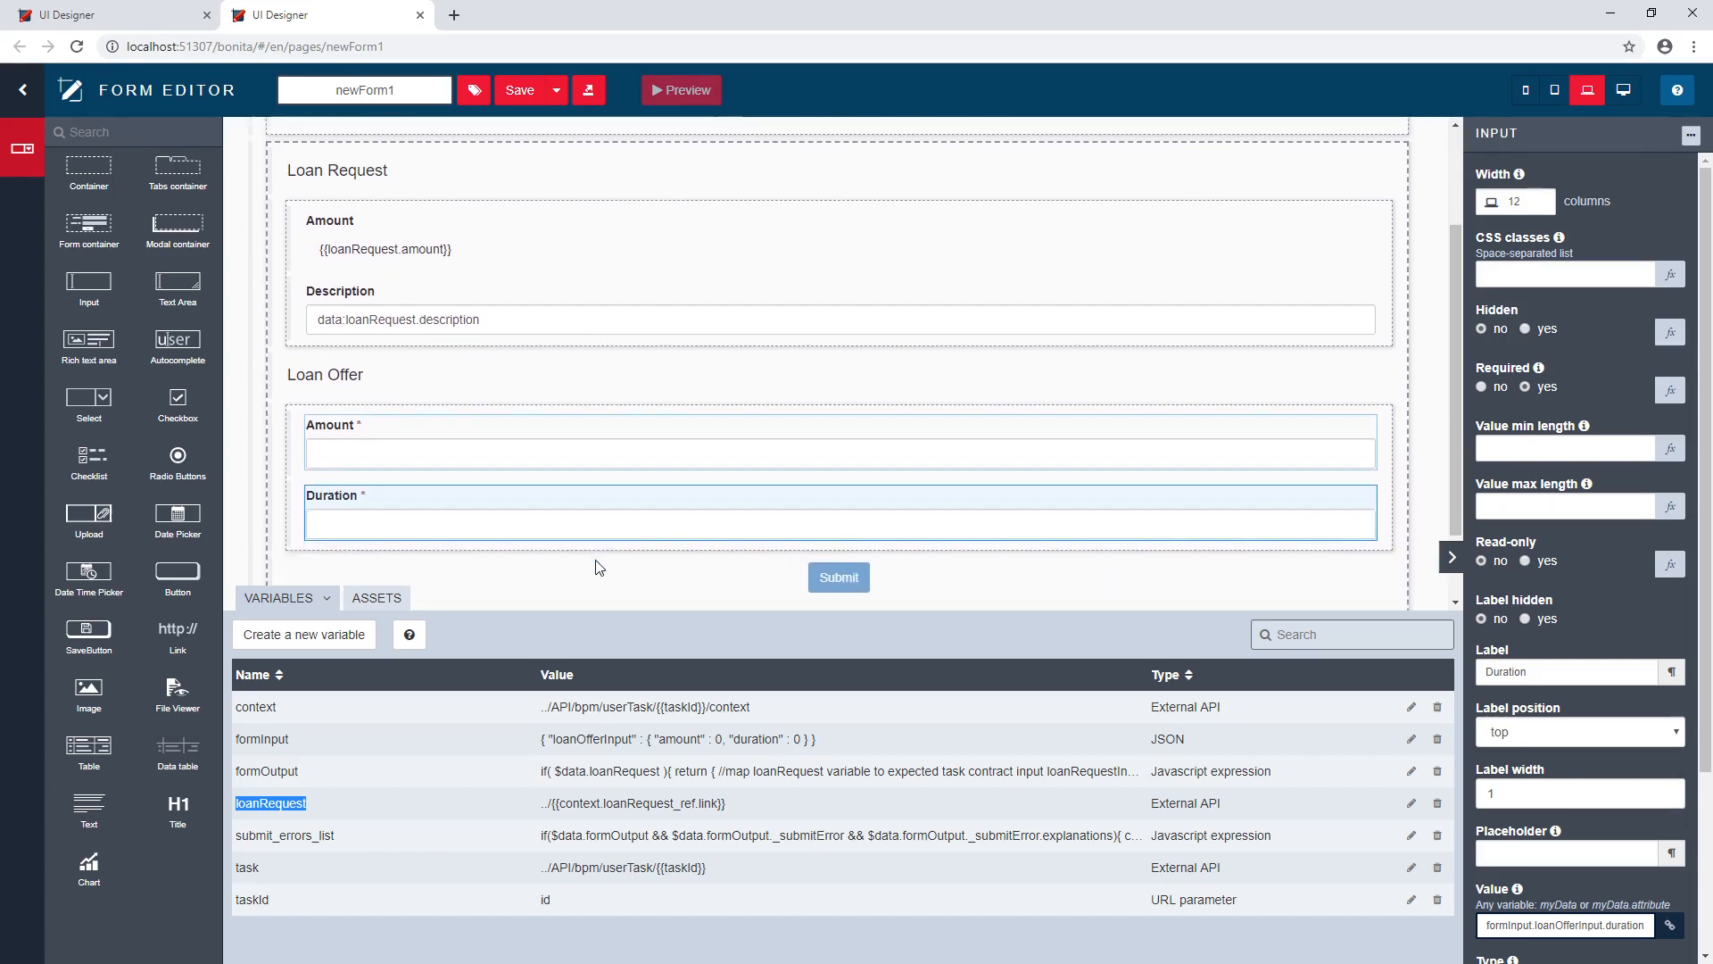
{"action": "left_click", "coordinate": [845, 571]}
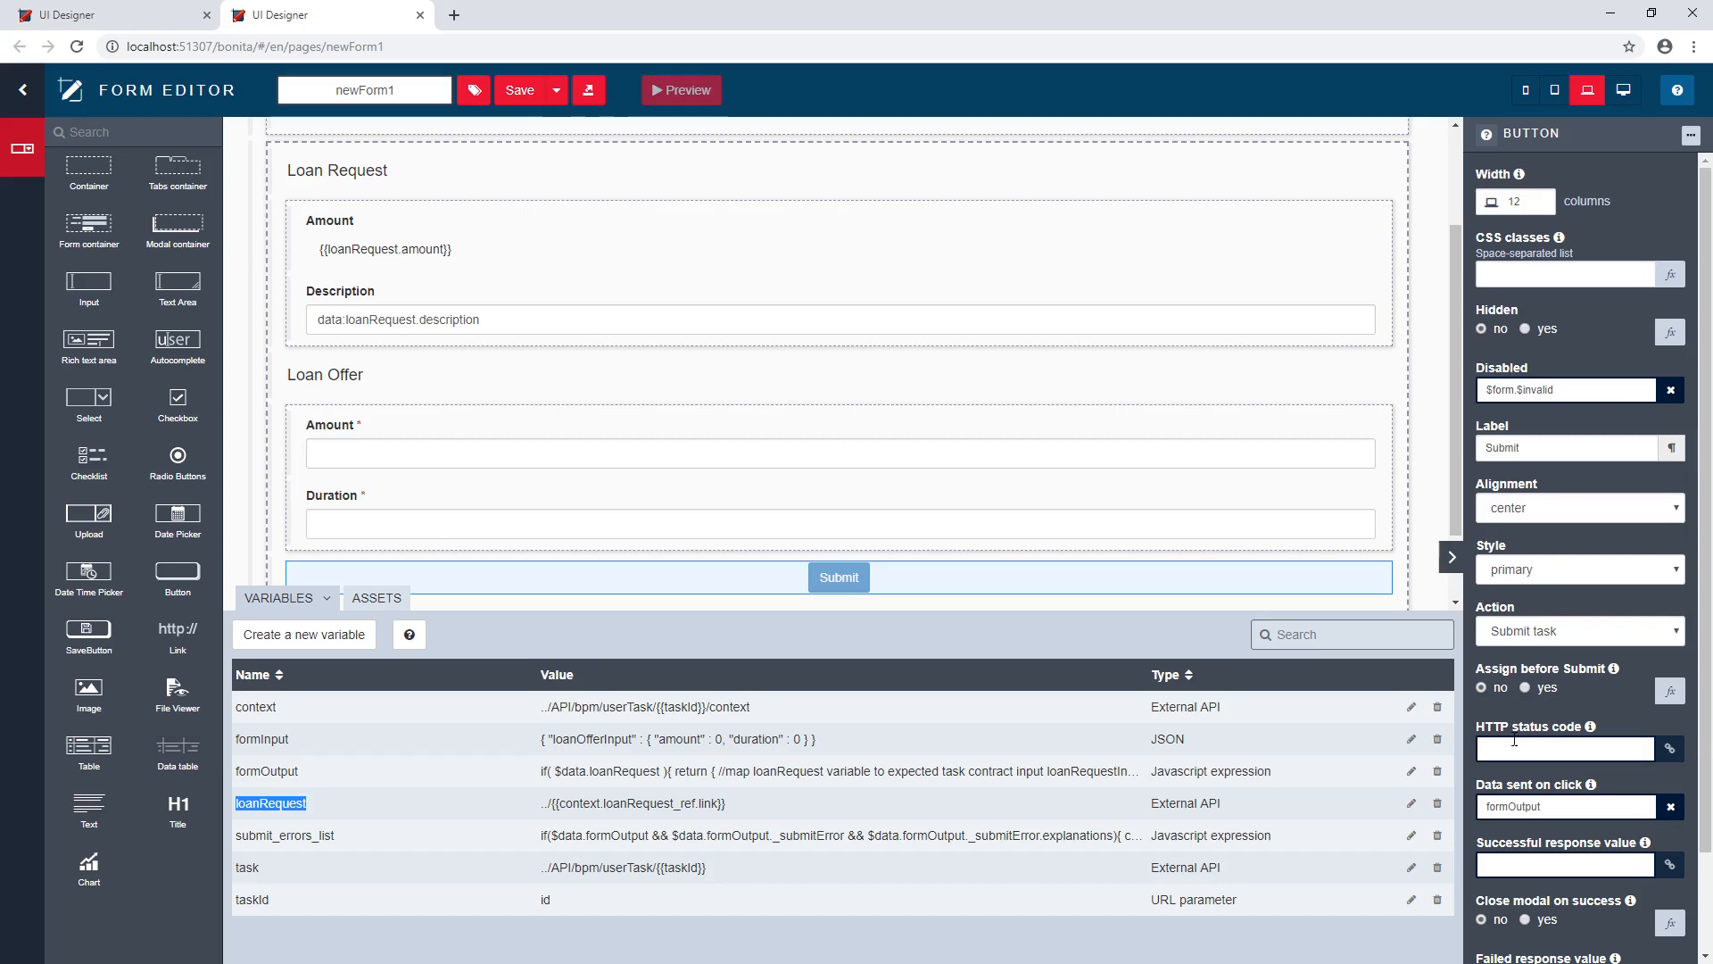
{"action": "double_click", "coordinate": [1511, 805]}
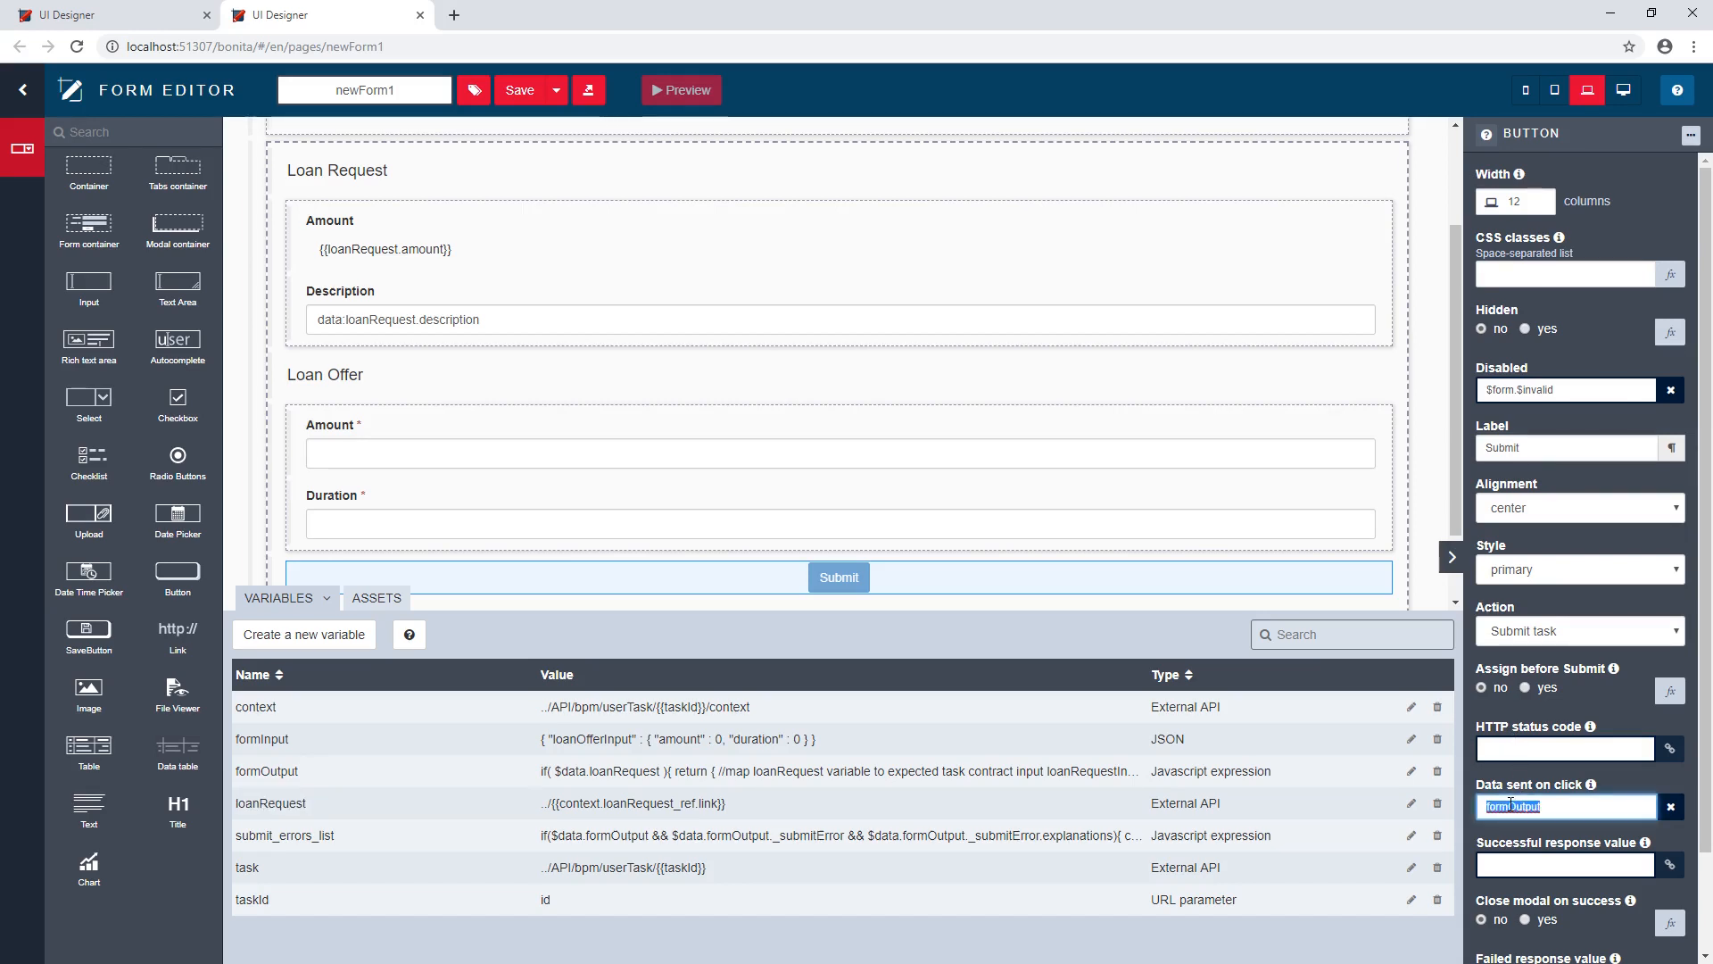
{"action": "left_click", "coordinate": [1409, 773]}
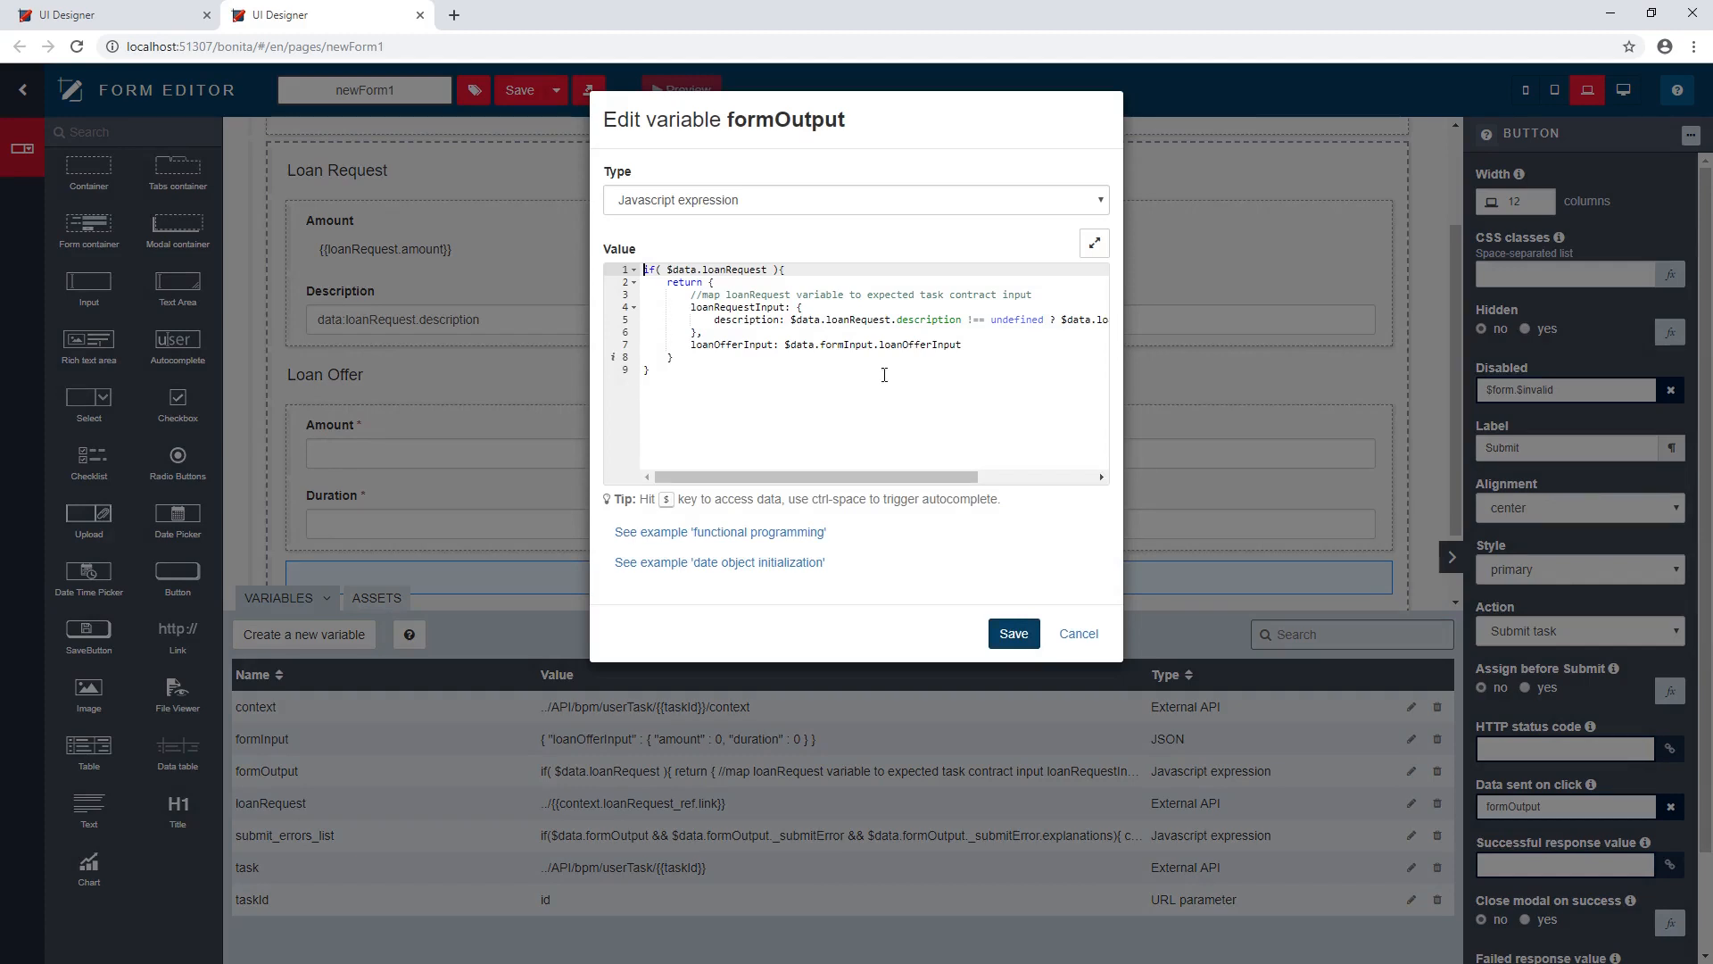
{"action": "double_click", "coordinate": [859, 319]}
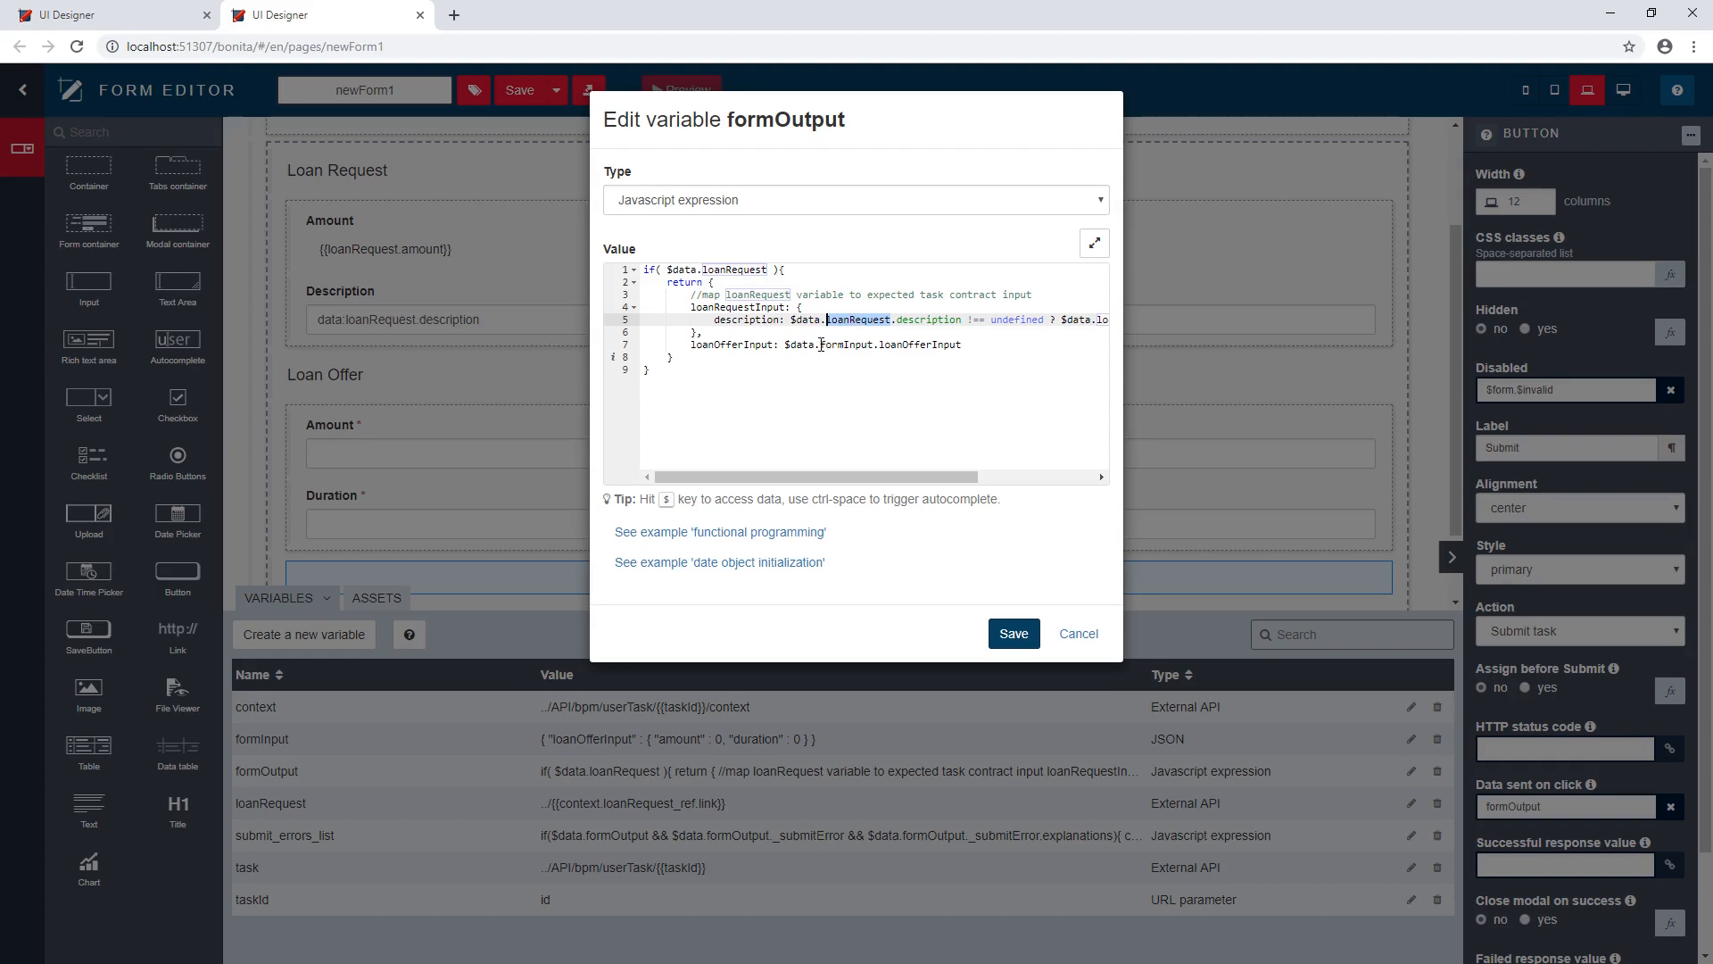
{"action": "left_click_drag", "start_coordinate": [821, 346], "coordinate": [876, 345]}
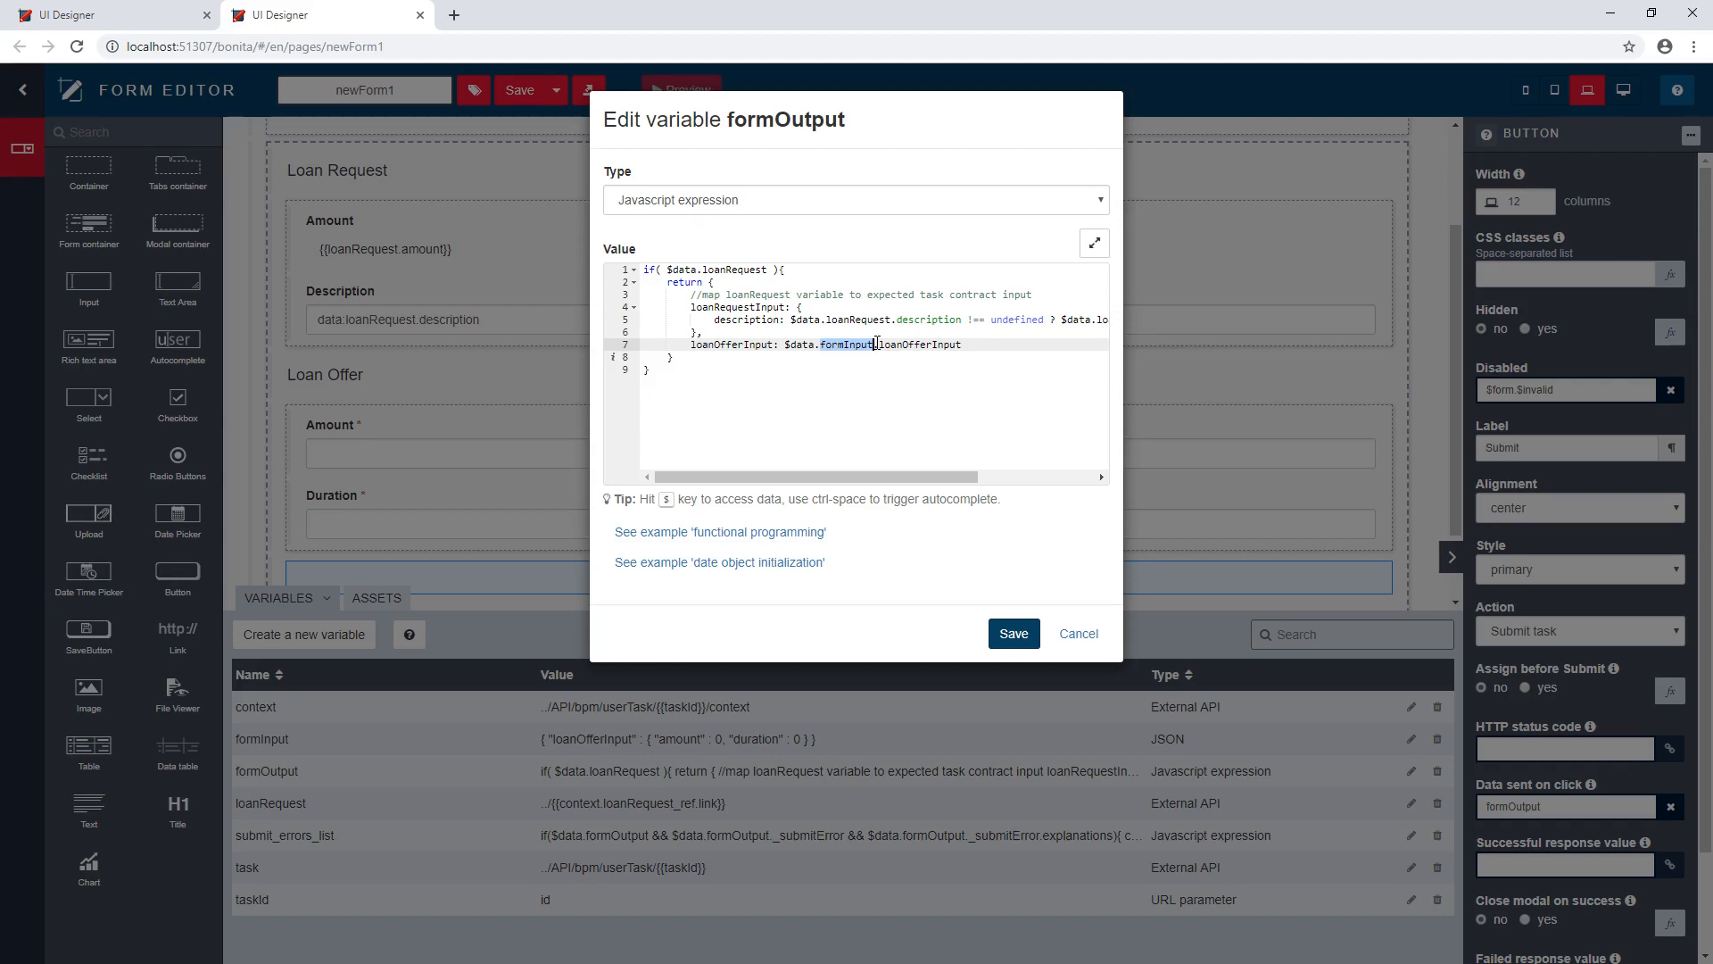
{"action": "left_click", "coordinate": [1087, 636]}
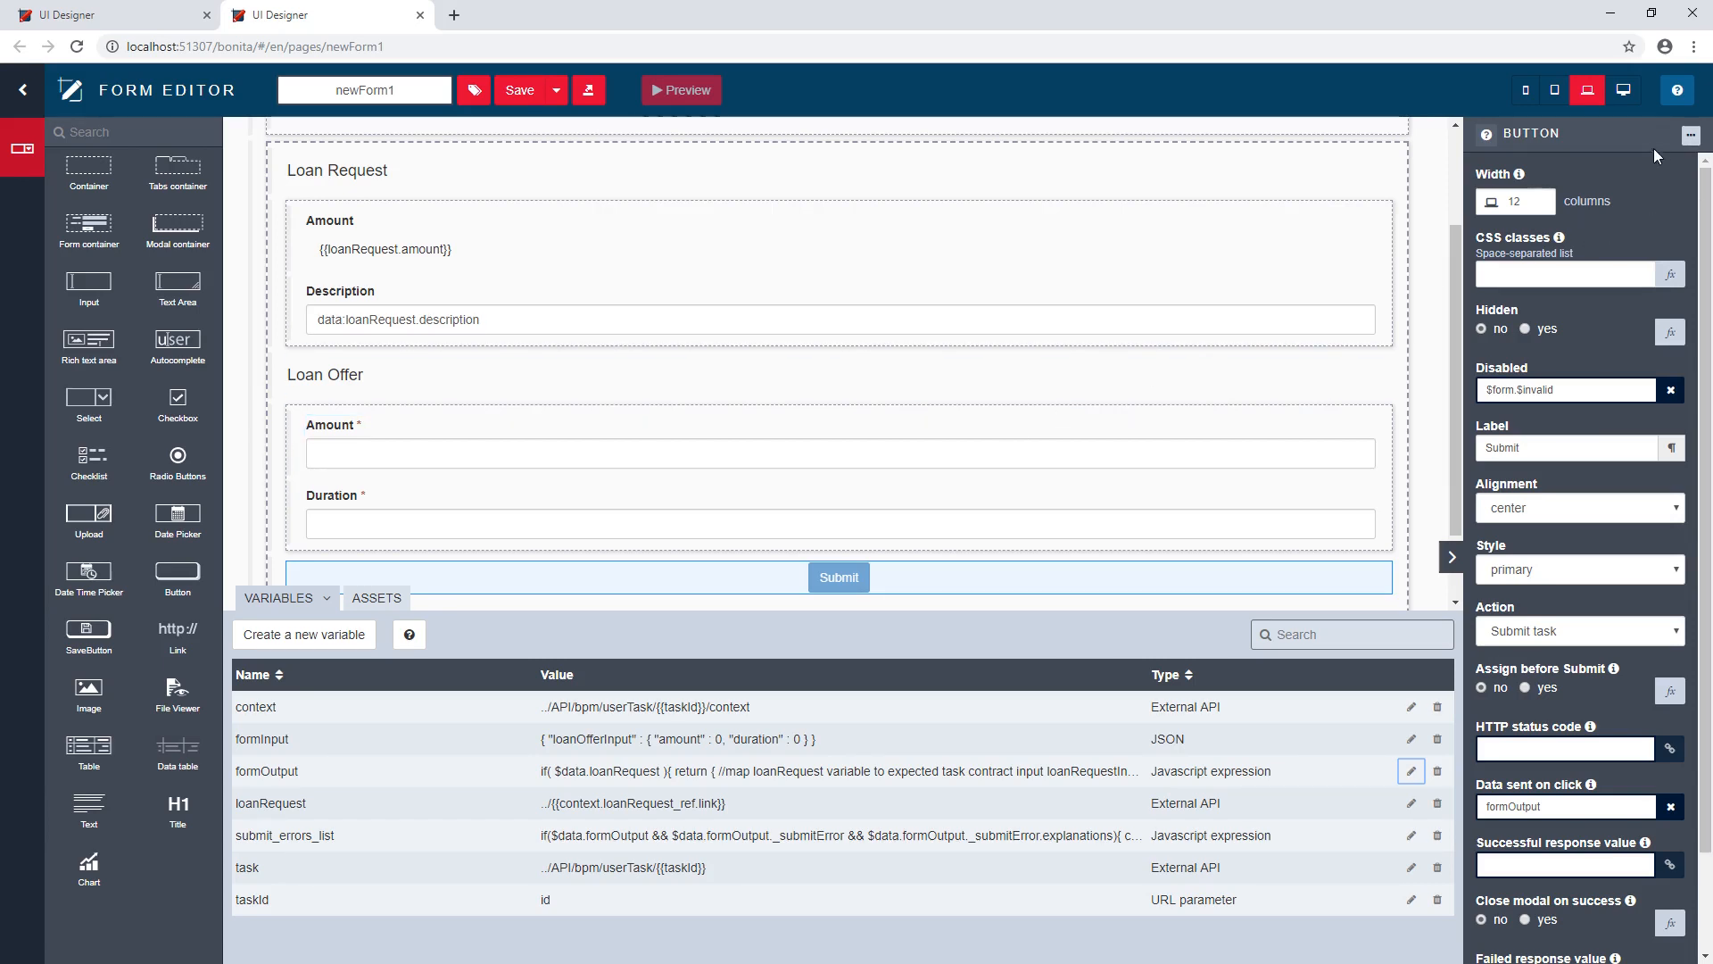
Switch the Loan Offer's Duration input to a Select widget, mapping its Read-only property to Disabled
{"action": "left_click", "coordinate": [802, 505]}
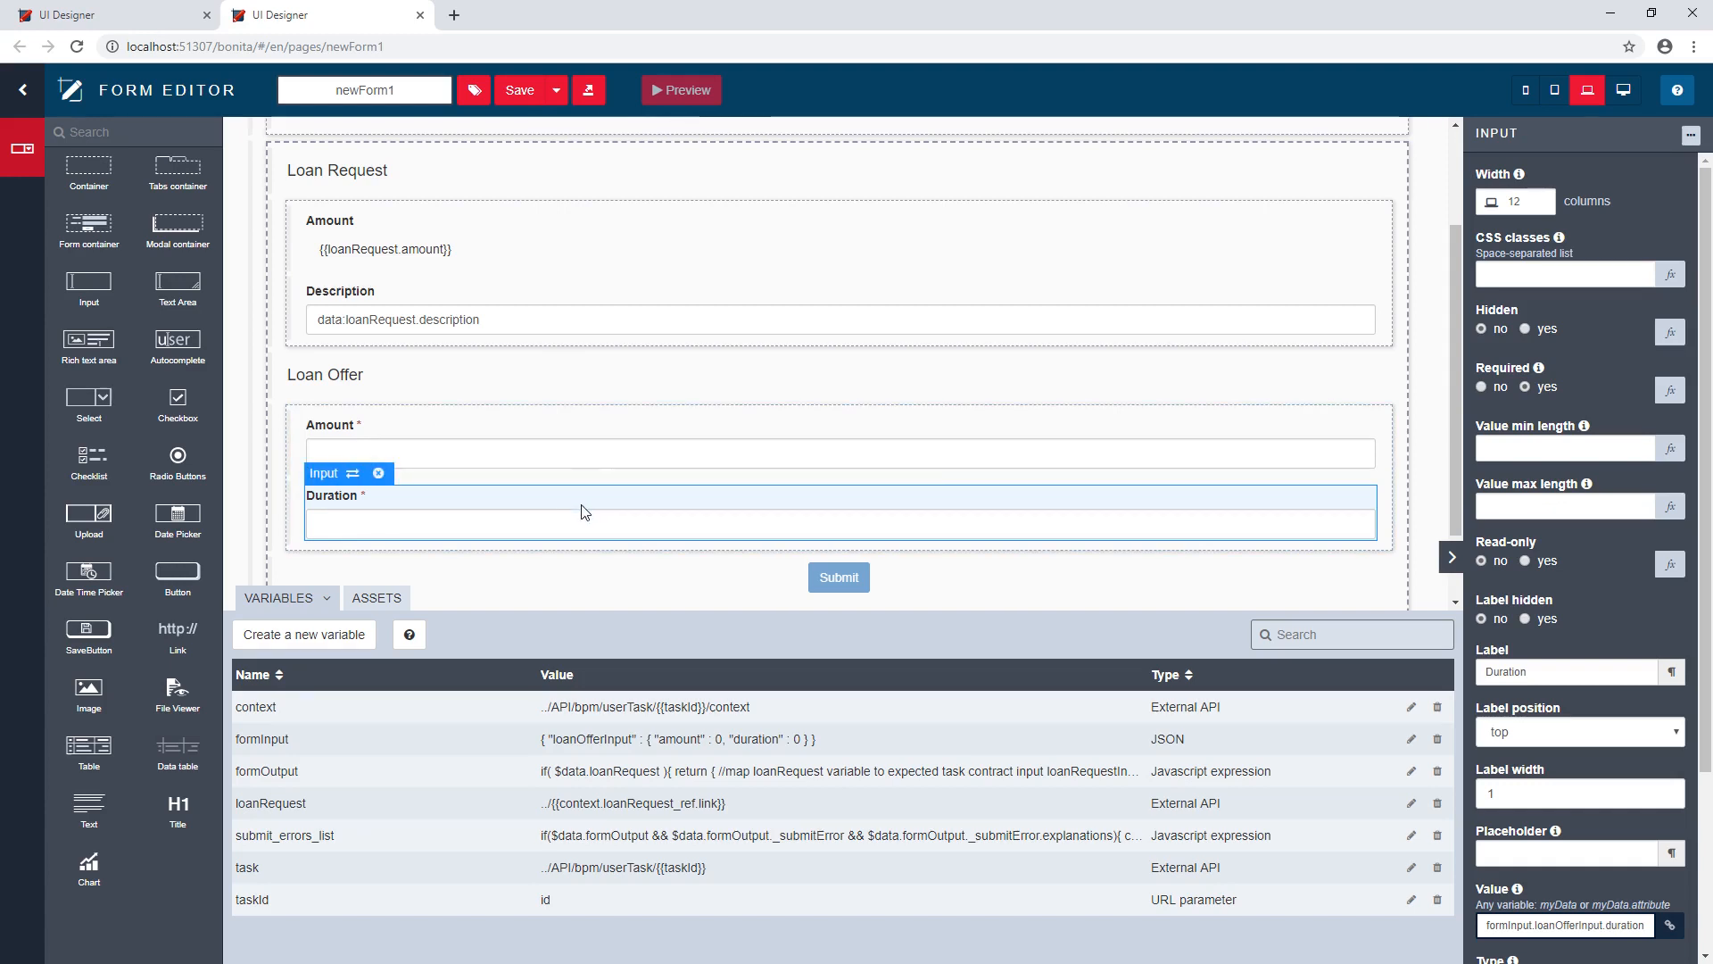
{"action": "left_click", "coordinate": [1691, 137]}
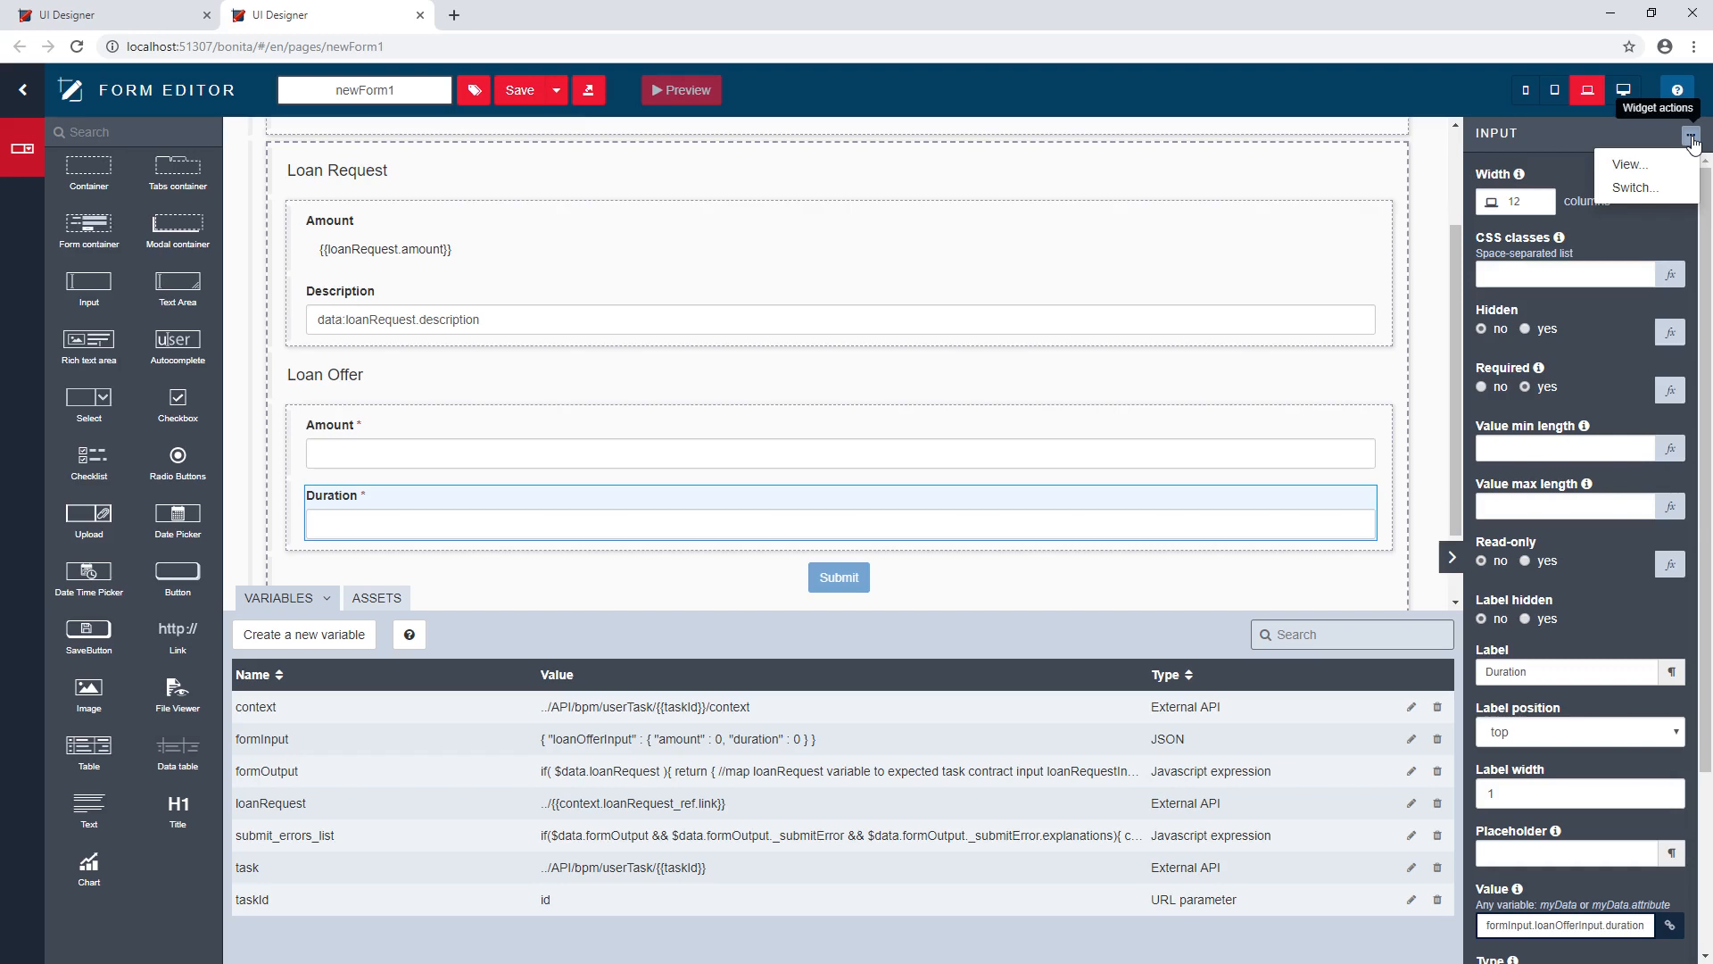
{"action": "left_click", "coordinate": [1658, 187]}
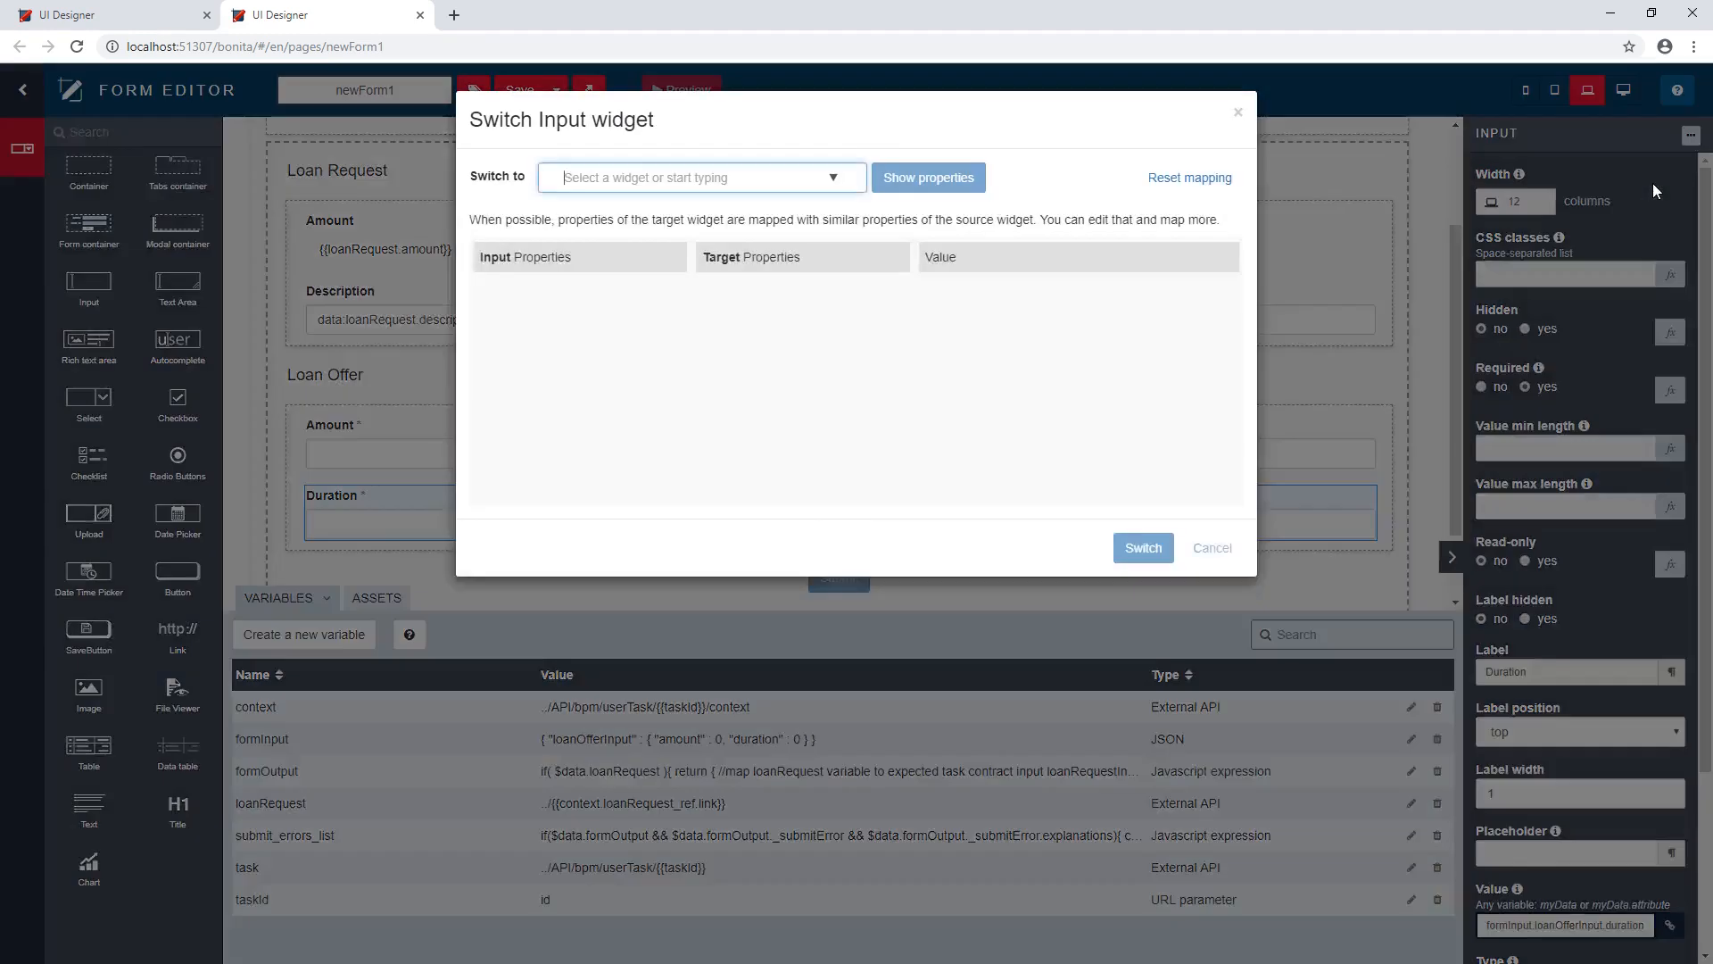
{"action": "type", "text": "sele"}
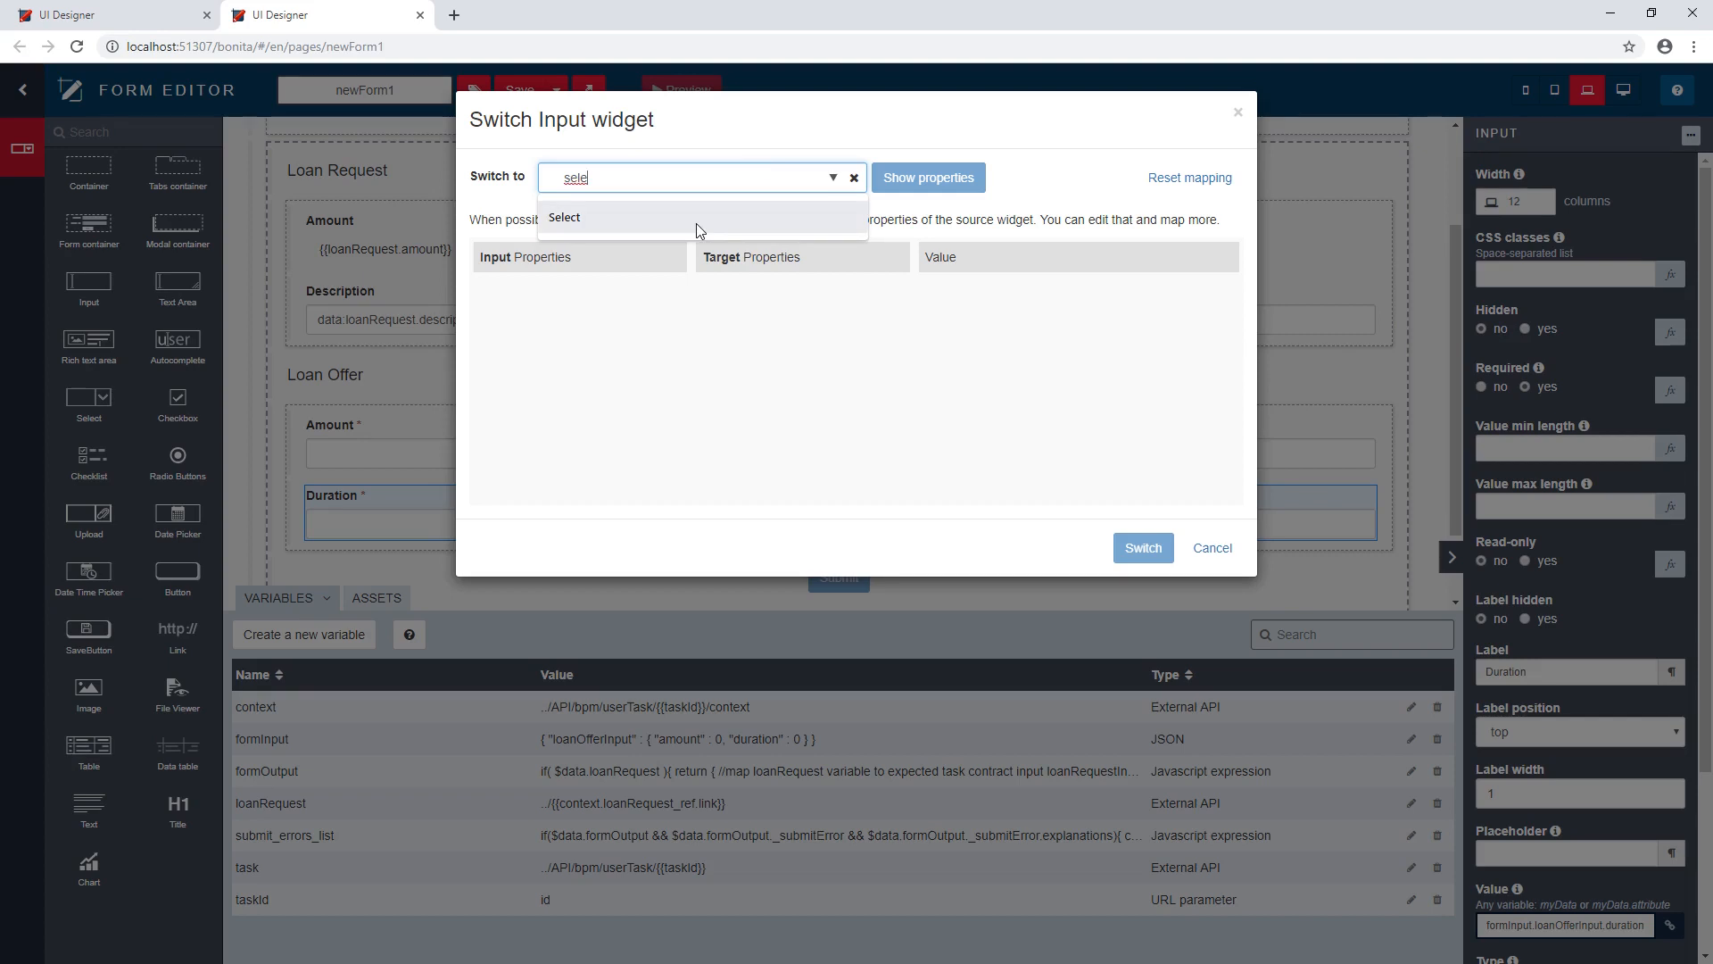
{"action": "left_click", "coordinate": [698, 228]}
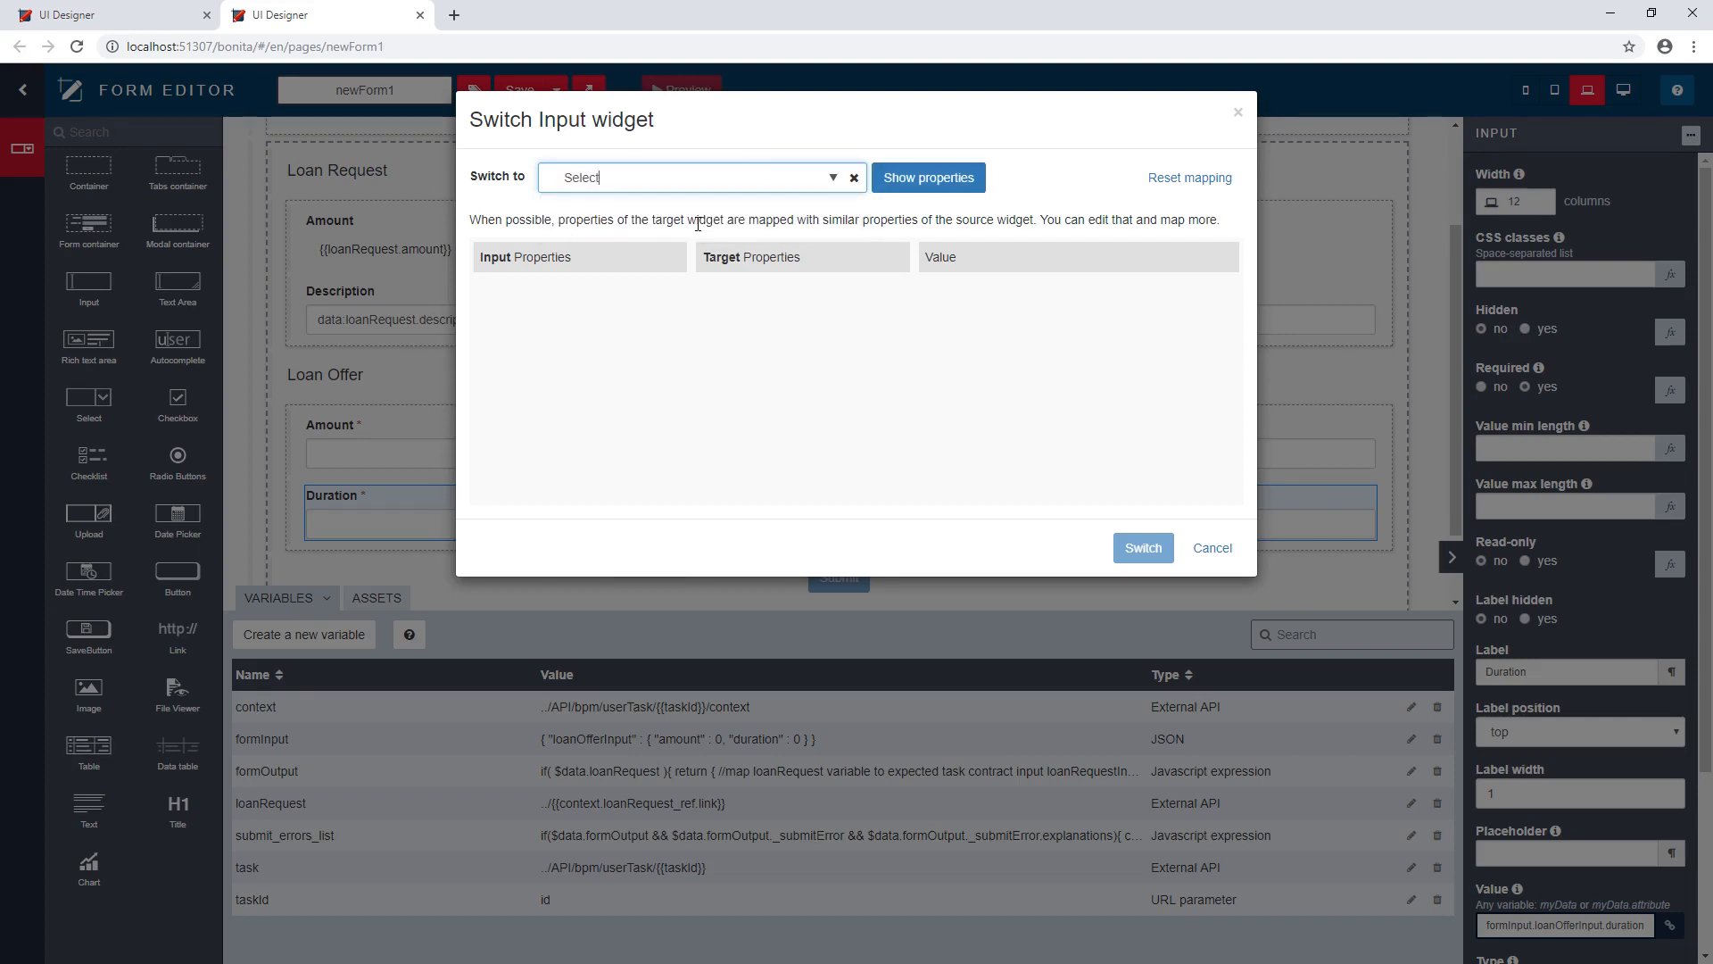
{"action": "left_click", "coordinate": [898, 180]}
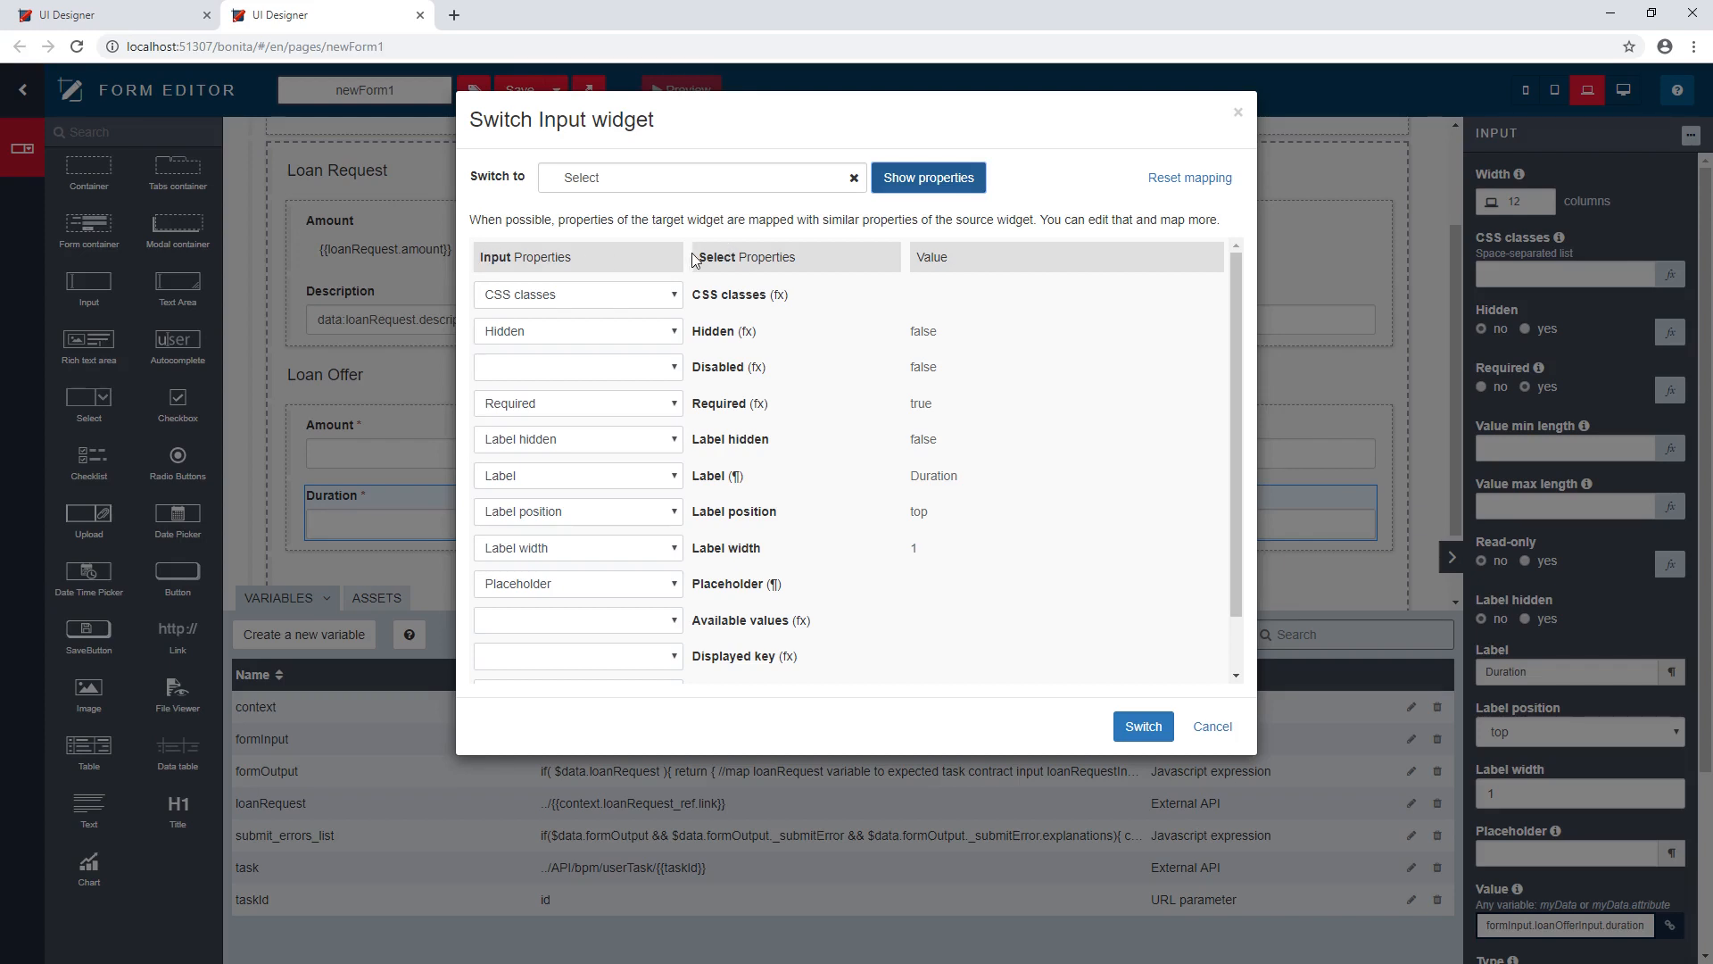
{"action": "left_click", "coordinate": [676, 368]}
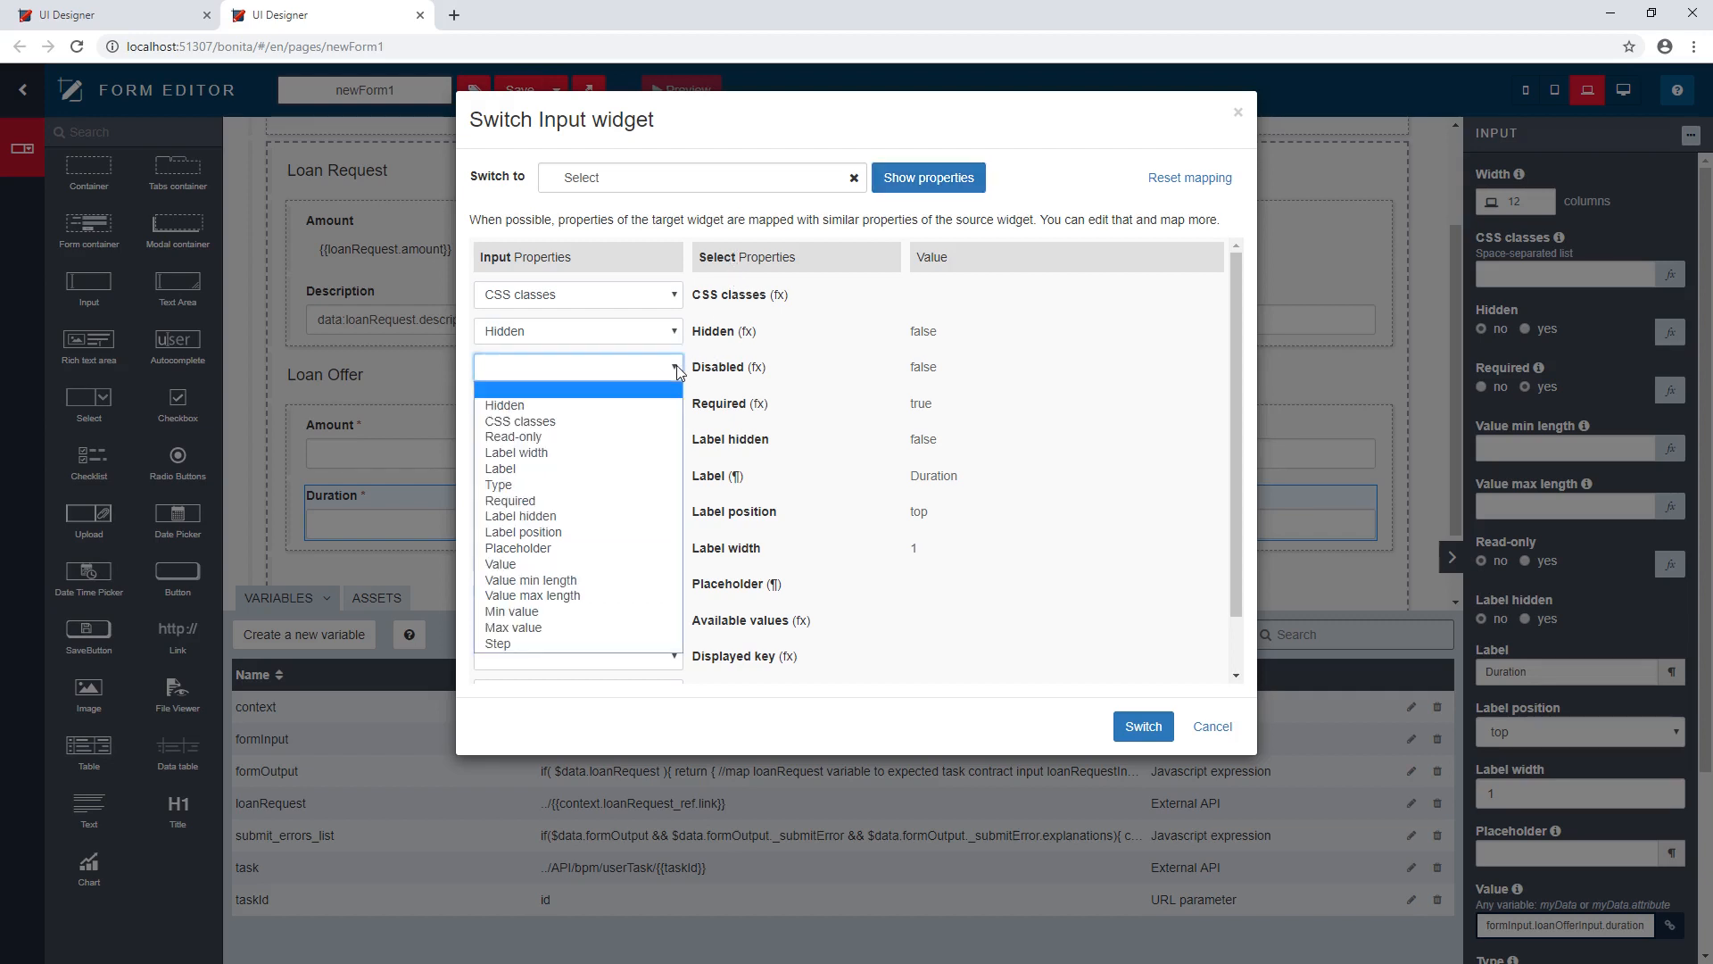
{"action": "left_click", "coordinate": [606, 436]}
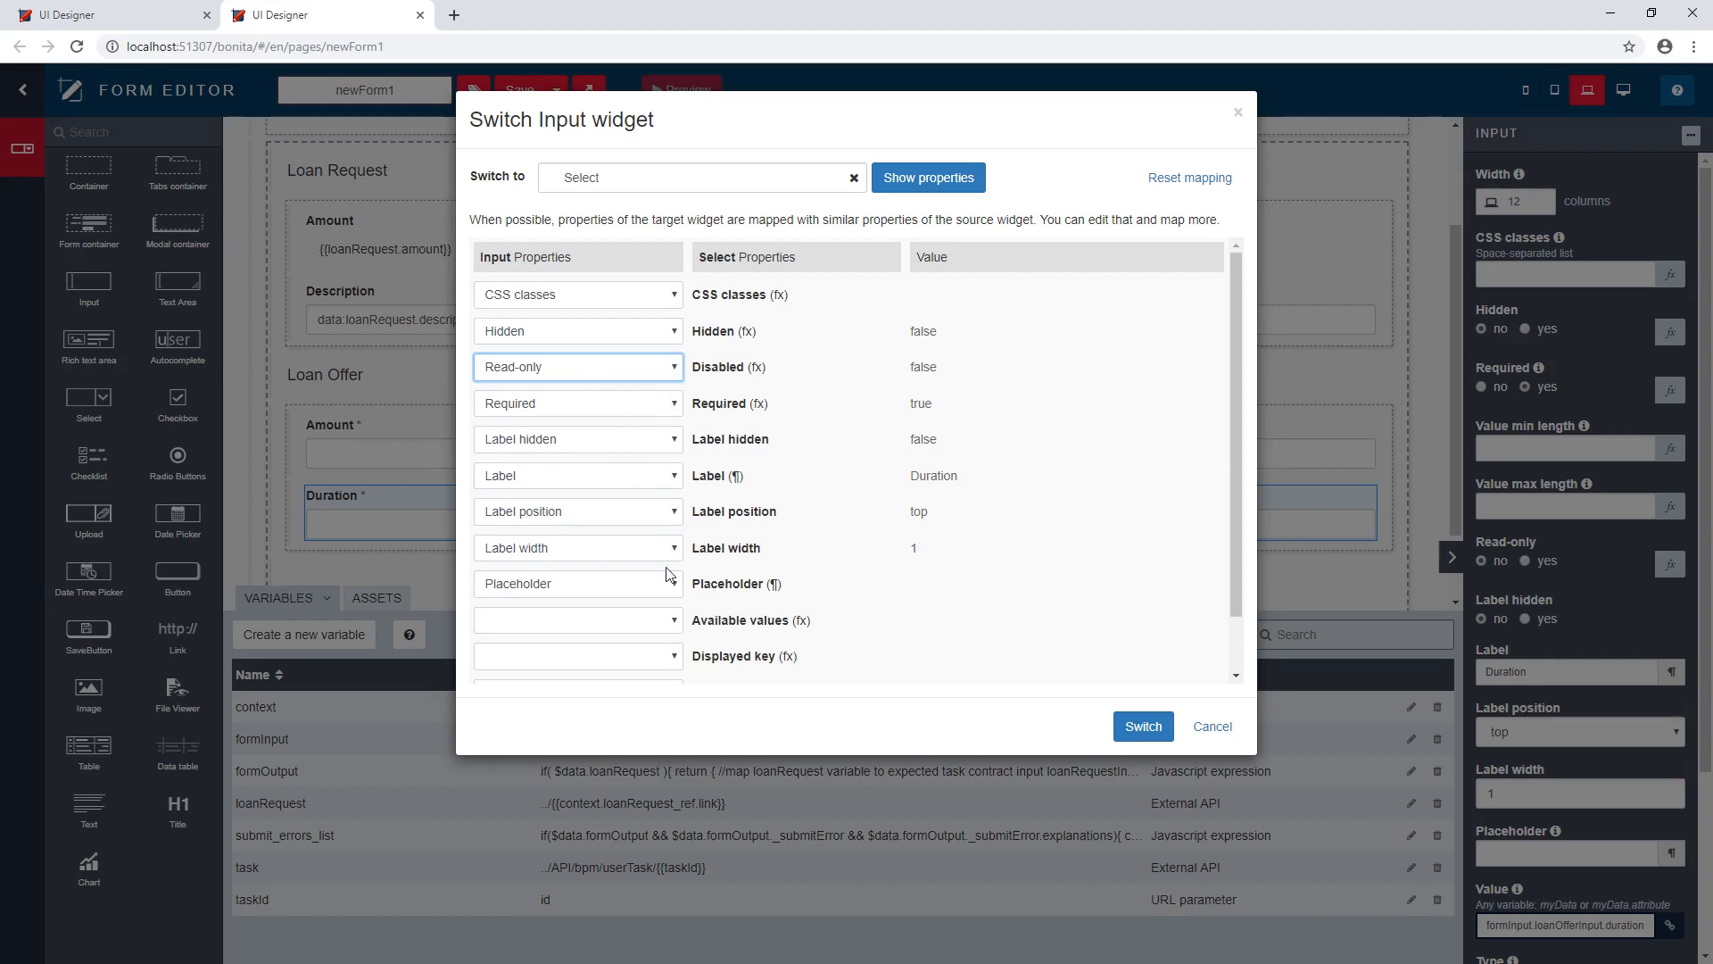
{"action": "left_click", "coordinate": [695, 619]}
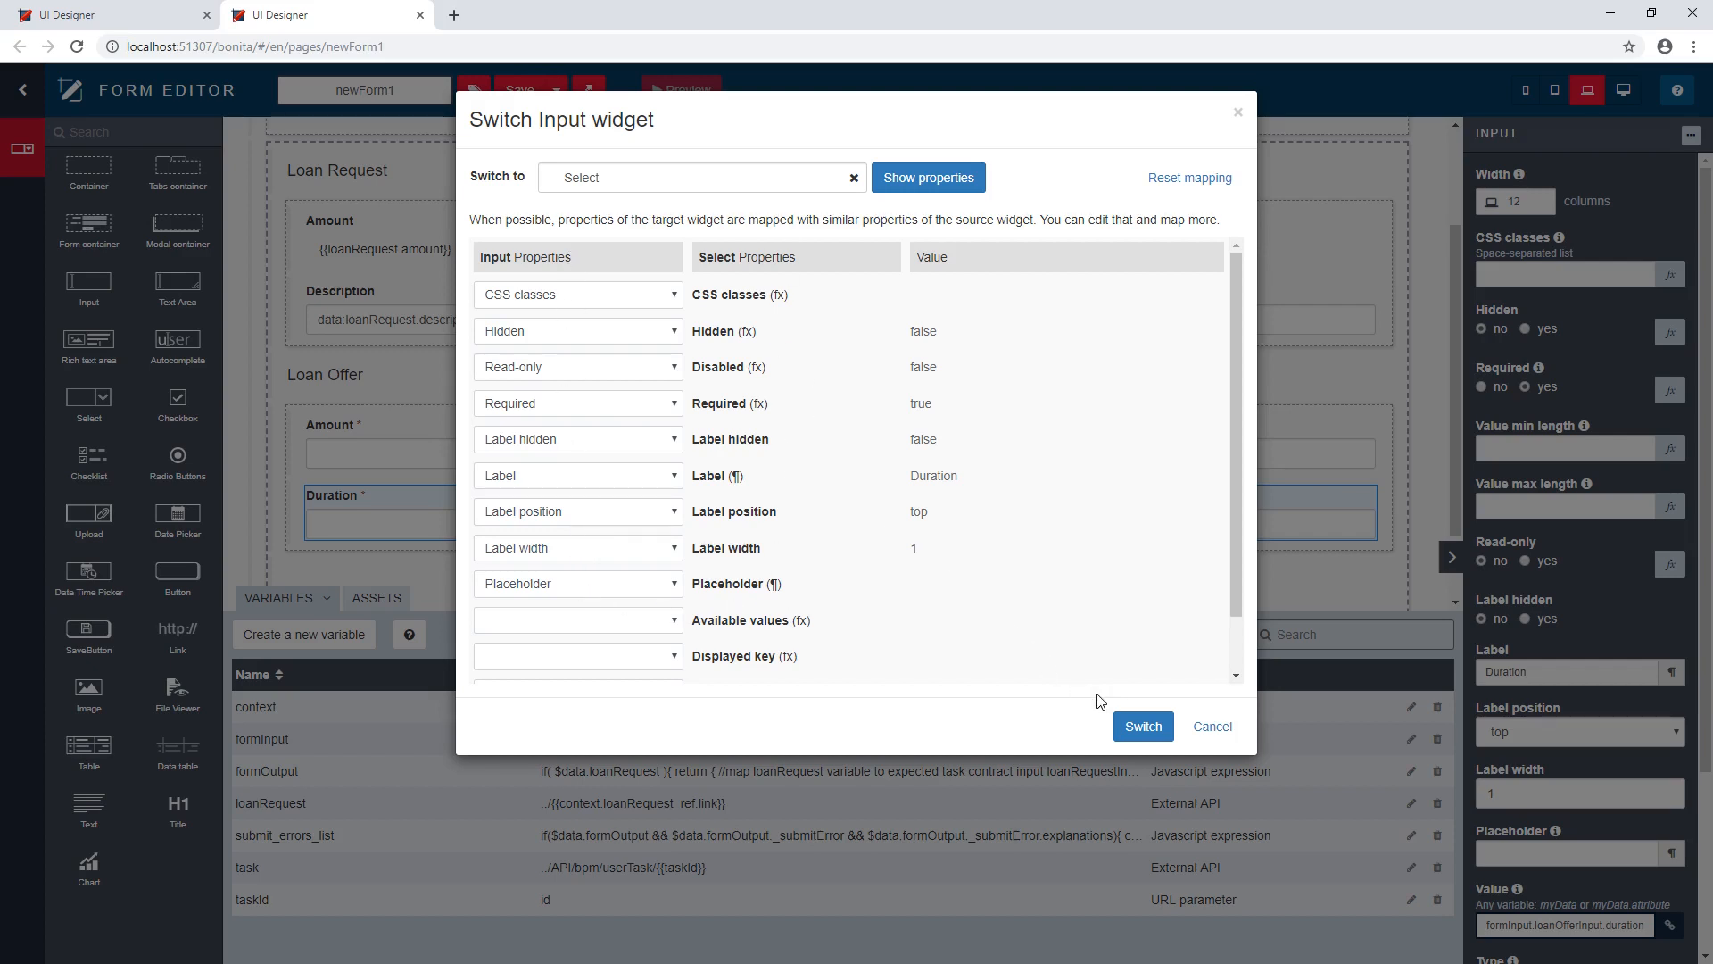
{"action": "left_click", "coordinate": [1129, 724]}
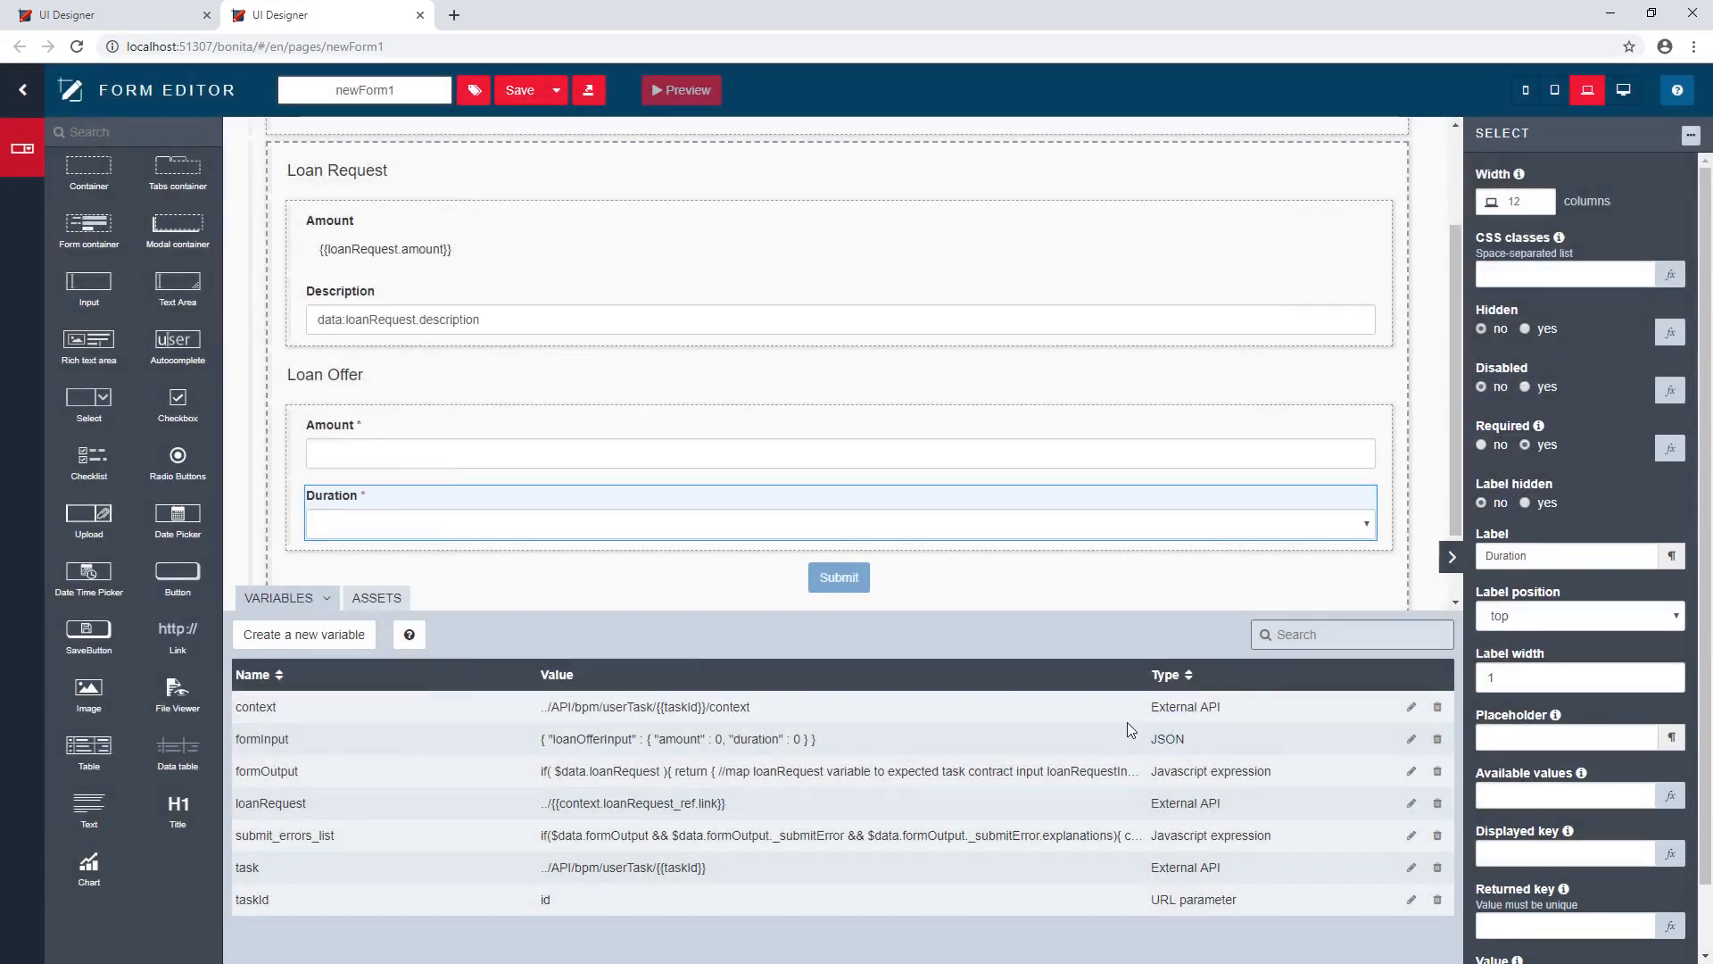
Set the Duration select's available values to 3,6,9 and save the form
{"action": "left_click", "coordinate": [1592, 801]}
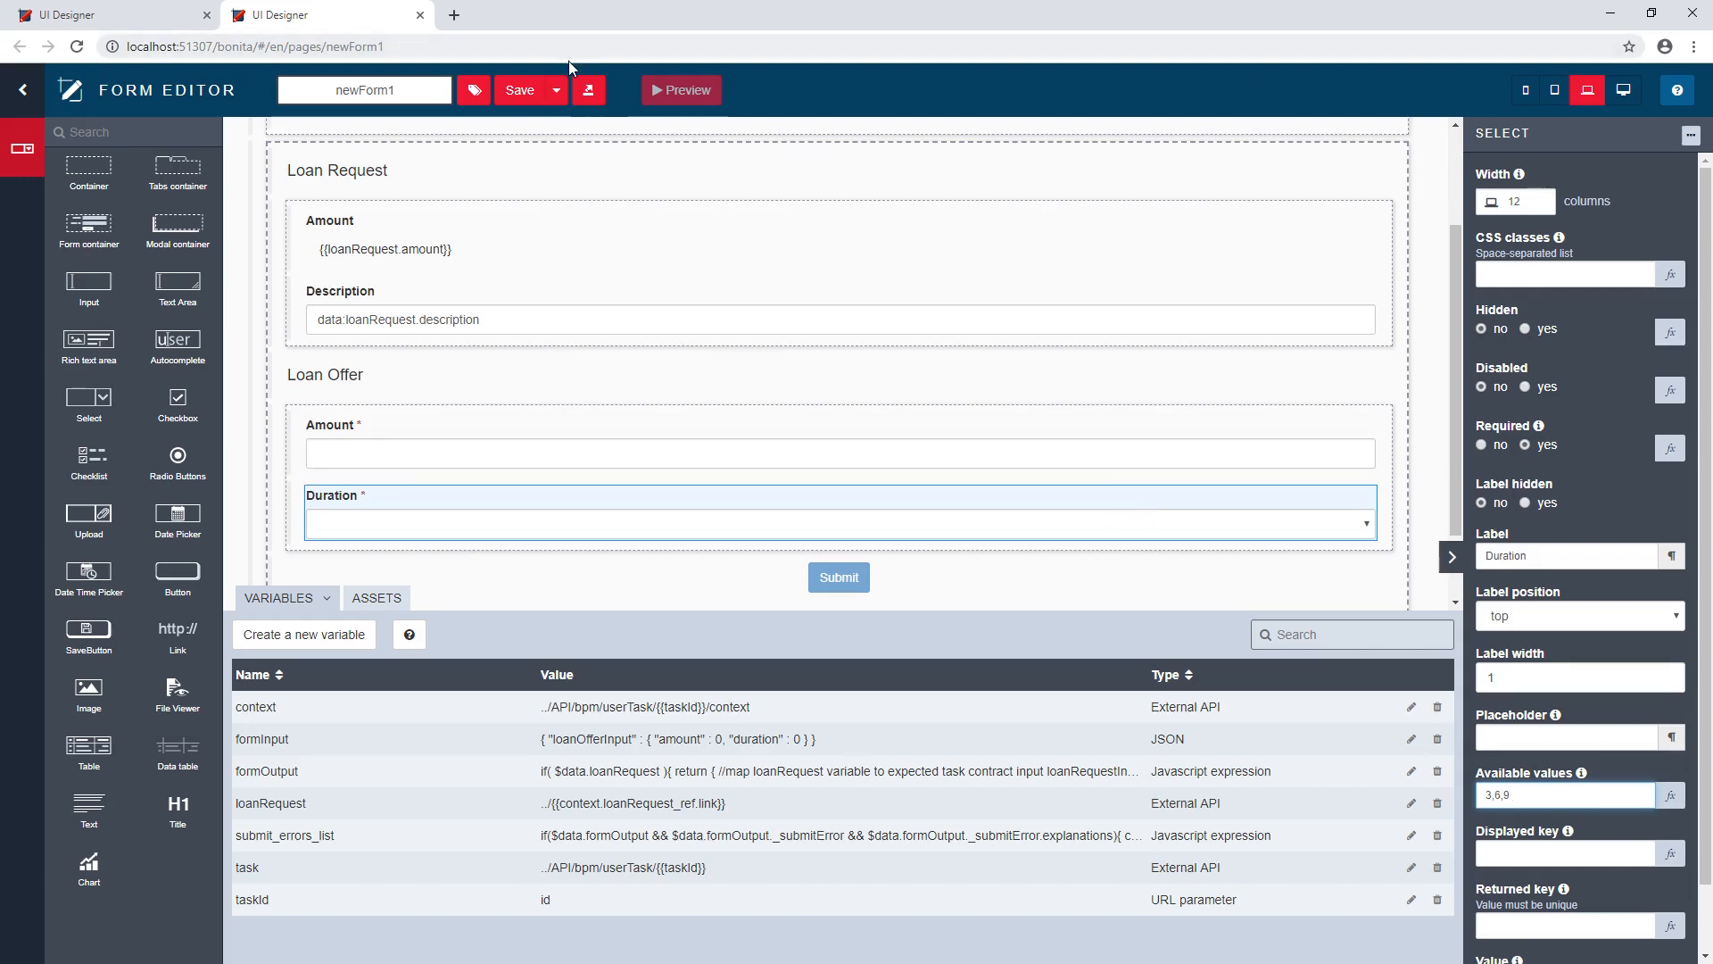
{"action": "left_click", "coordinate": [521, 87]}
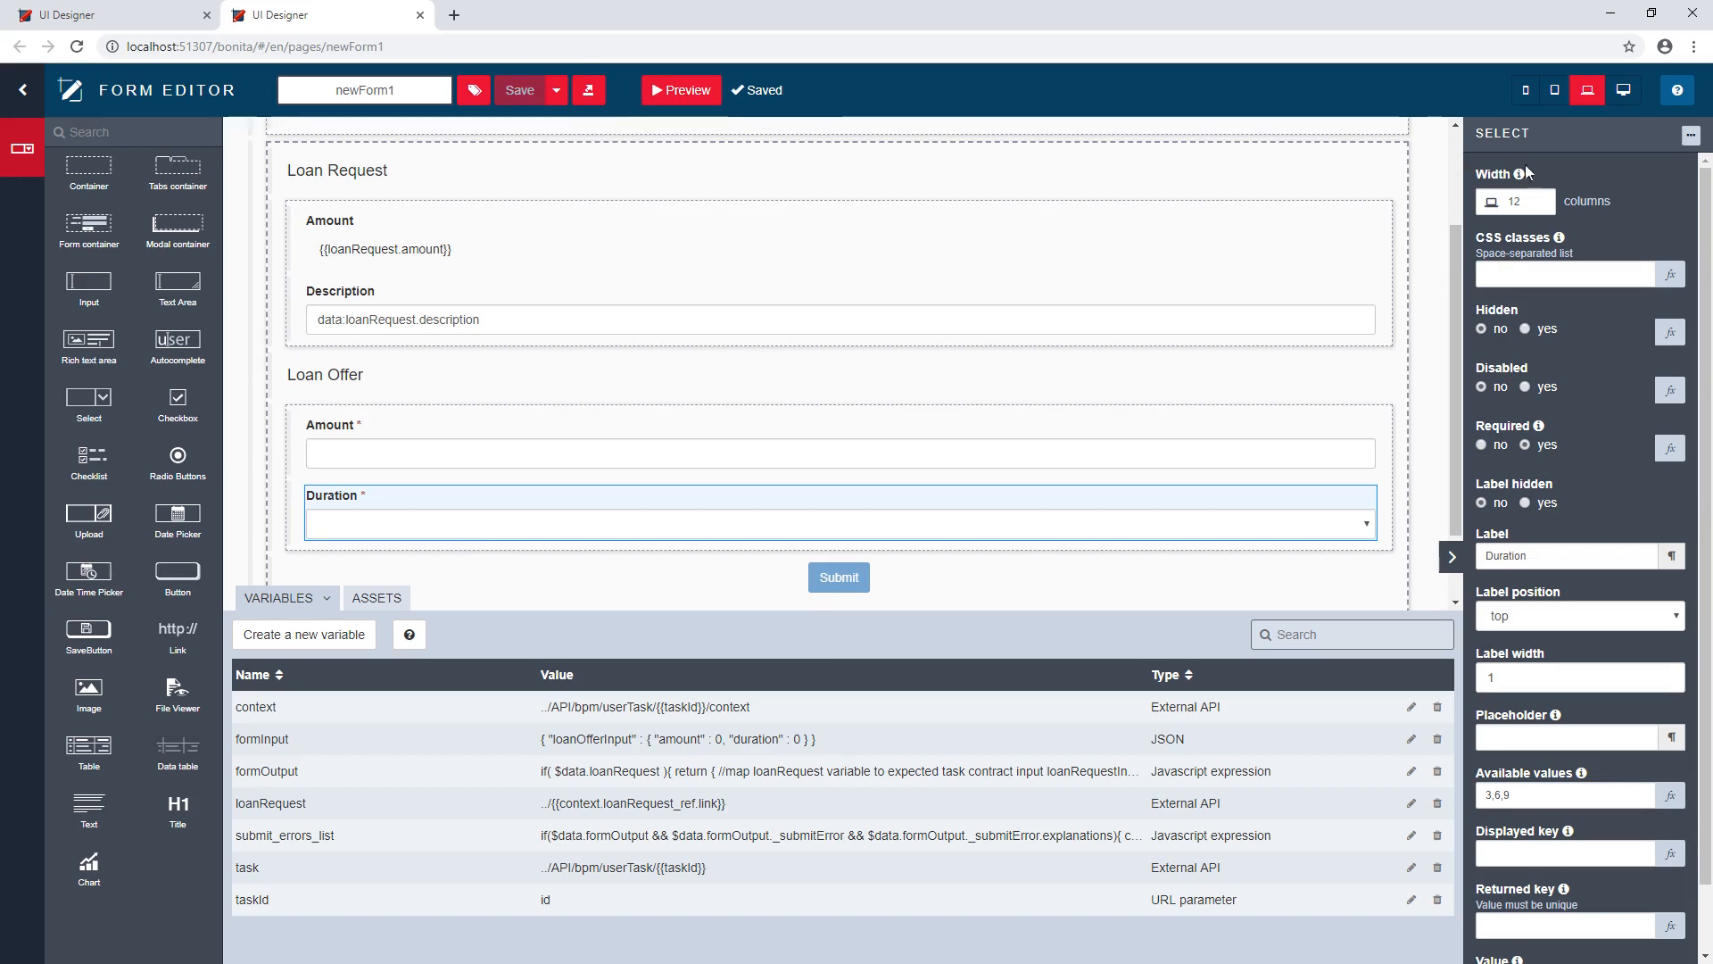
View the definition of the Input widget used for the Loan Offer's Amount field in the widget editor
{"action": "left_click", "coordinate": [1304, 461]}
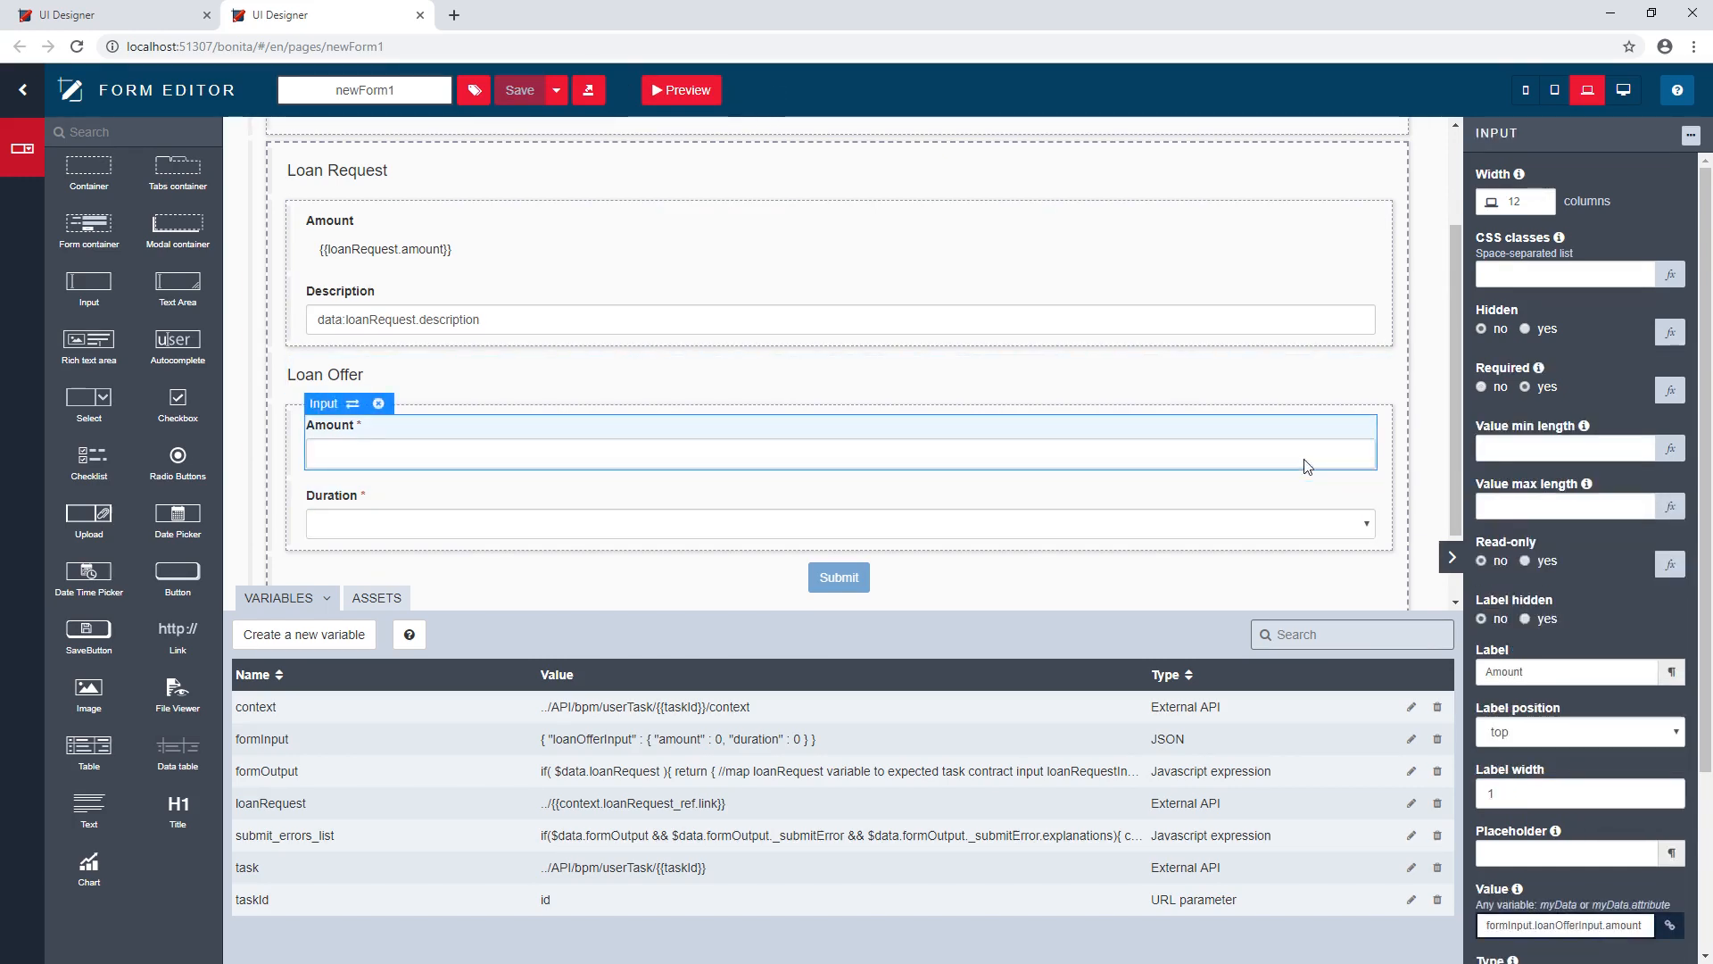
{"action": "left_click", "coordinate": [1692, 136]}
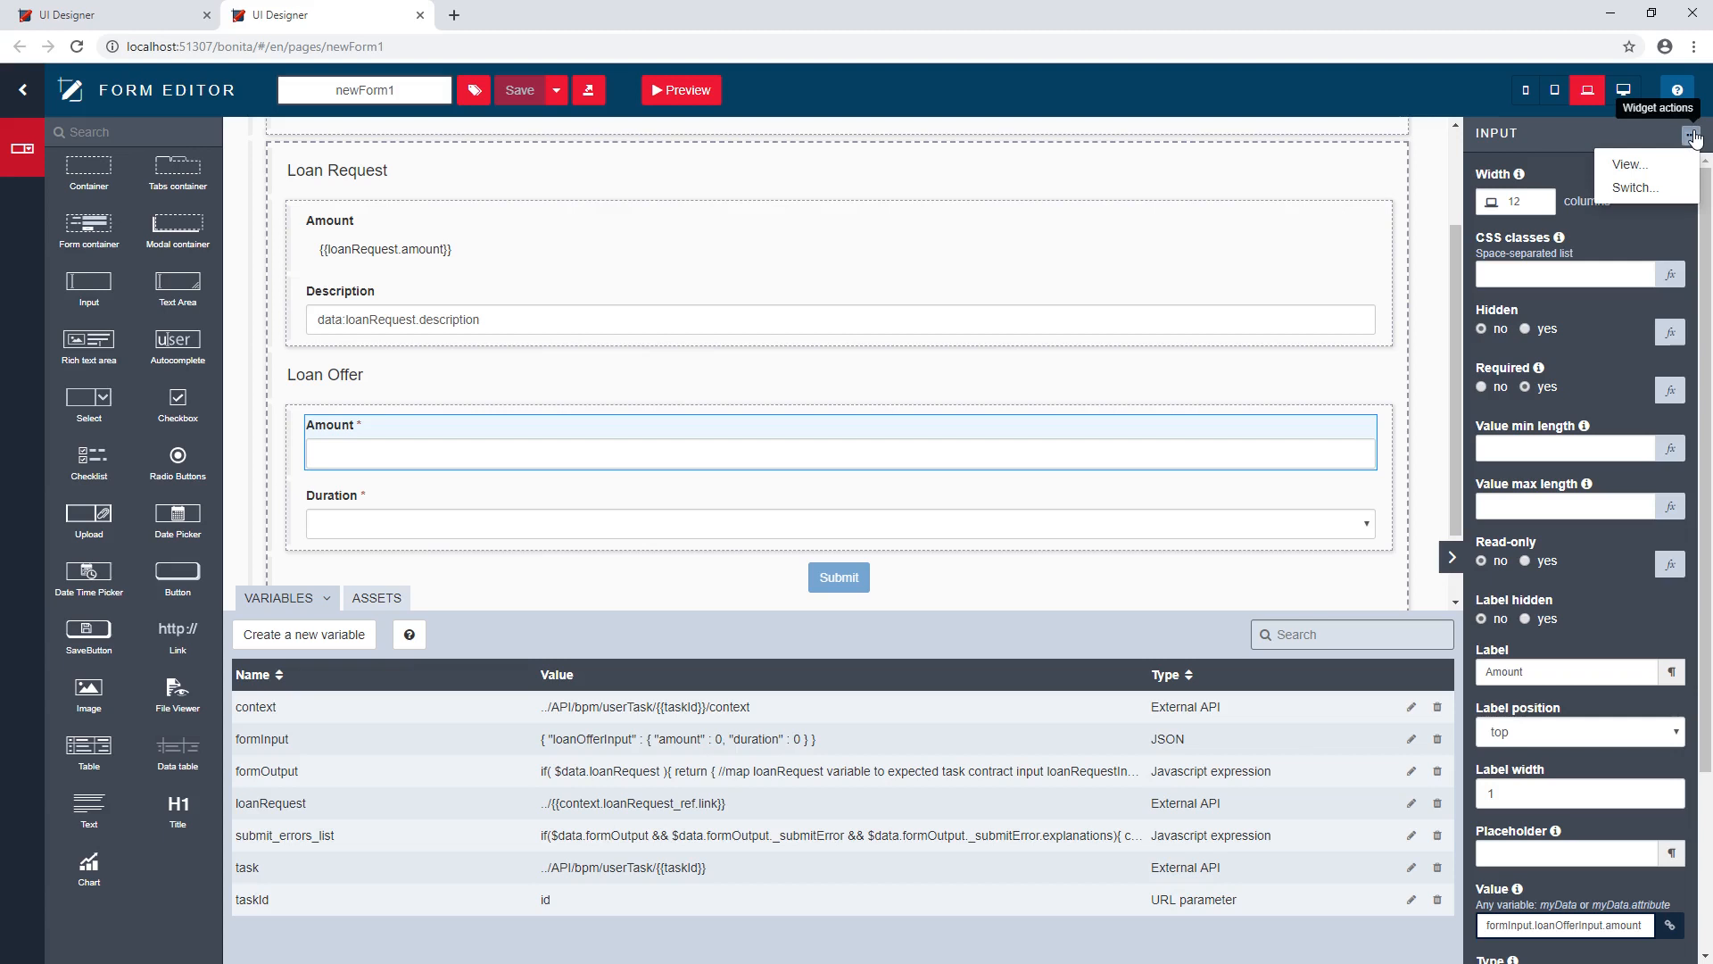
{"action": "left_click", "coordinate": [1649, 165]}
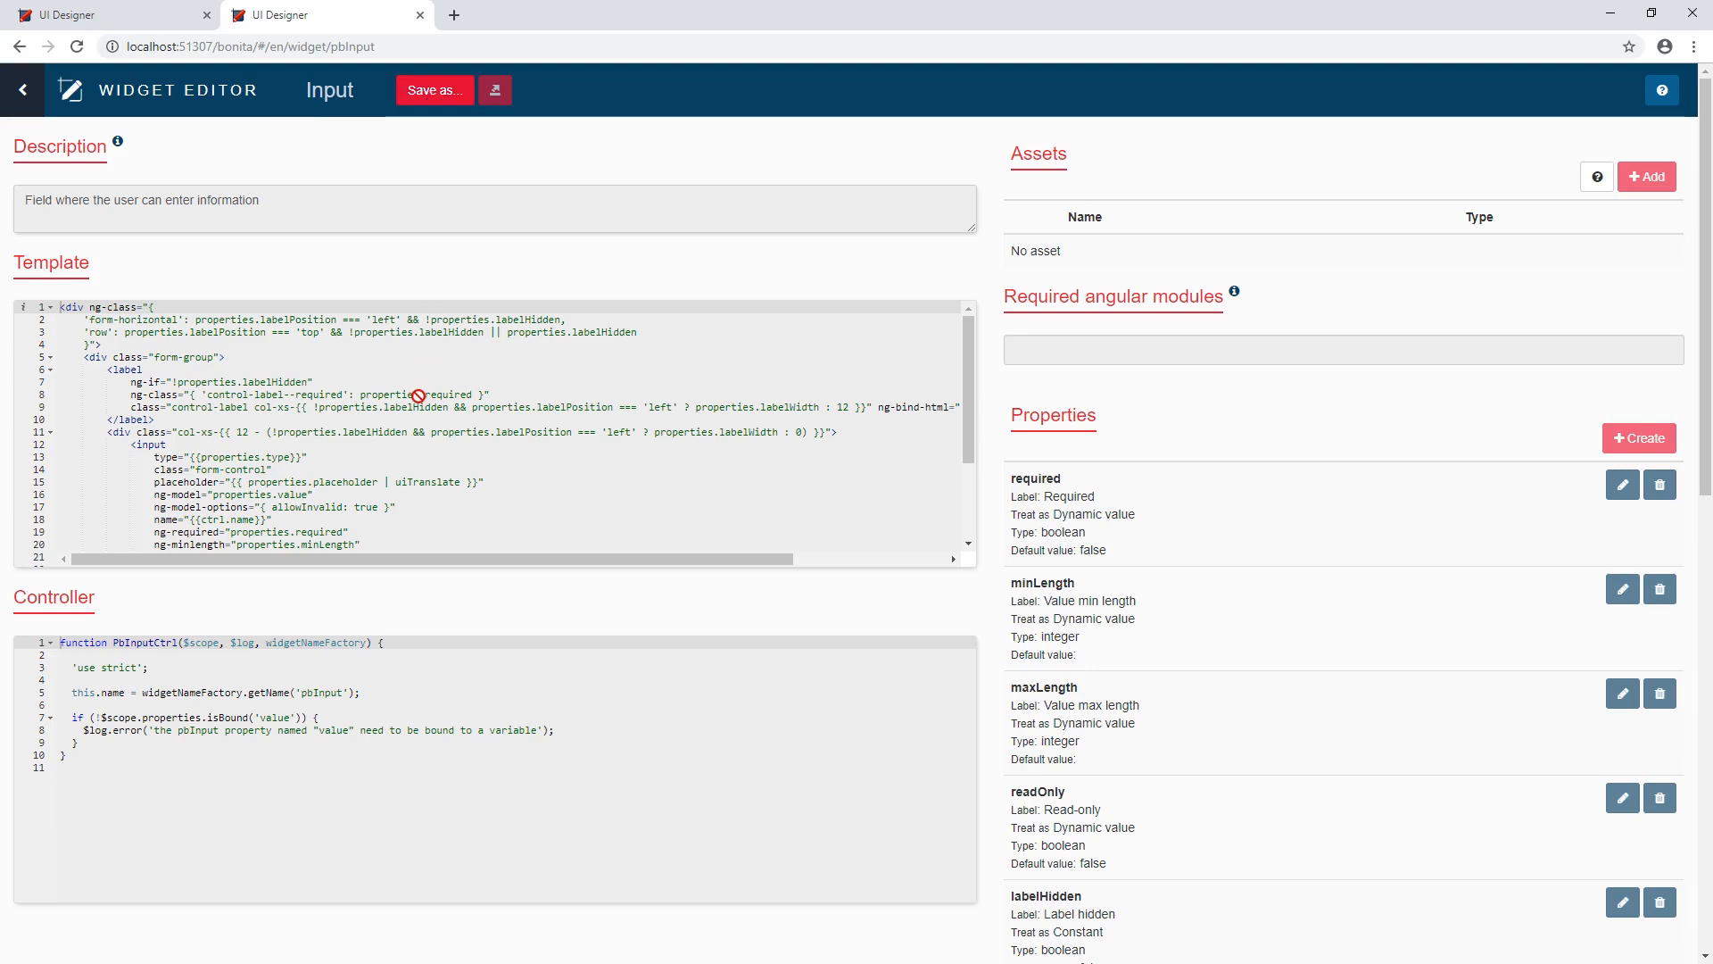
Close the widget editor and save the newForm form
{"action": "left_click", "coordinate": [419, 15]}
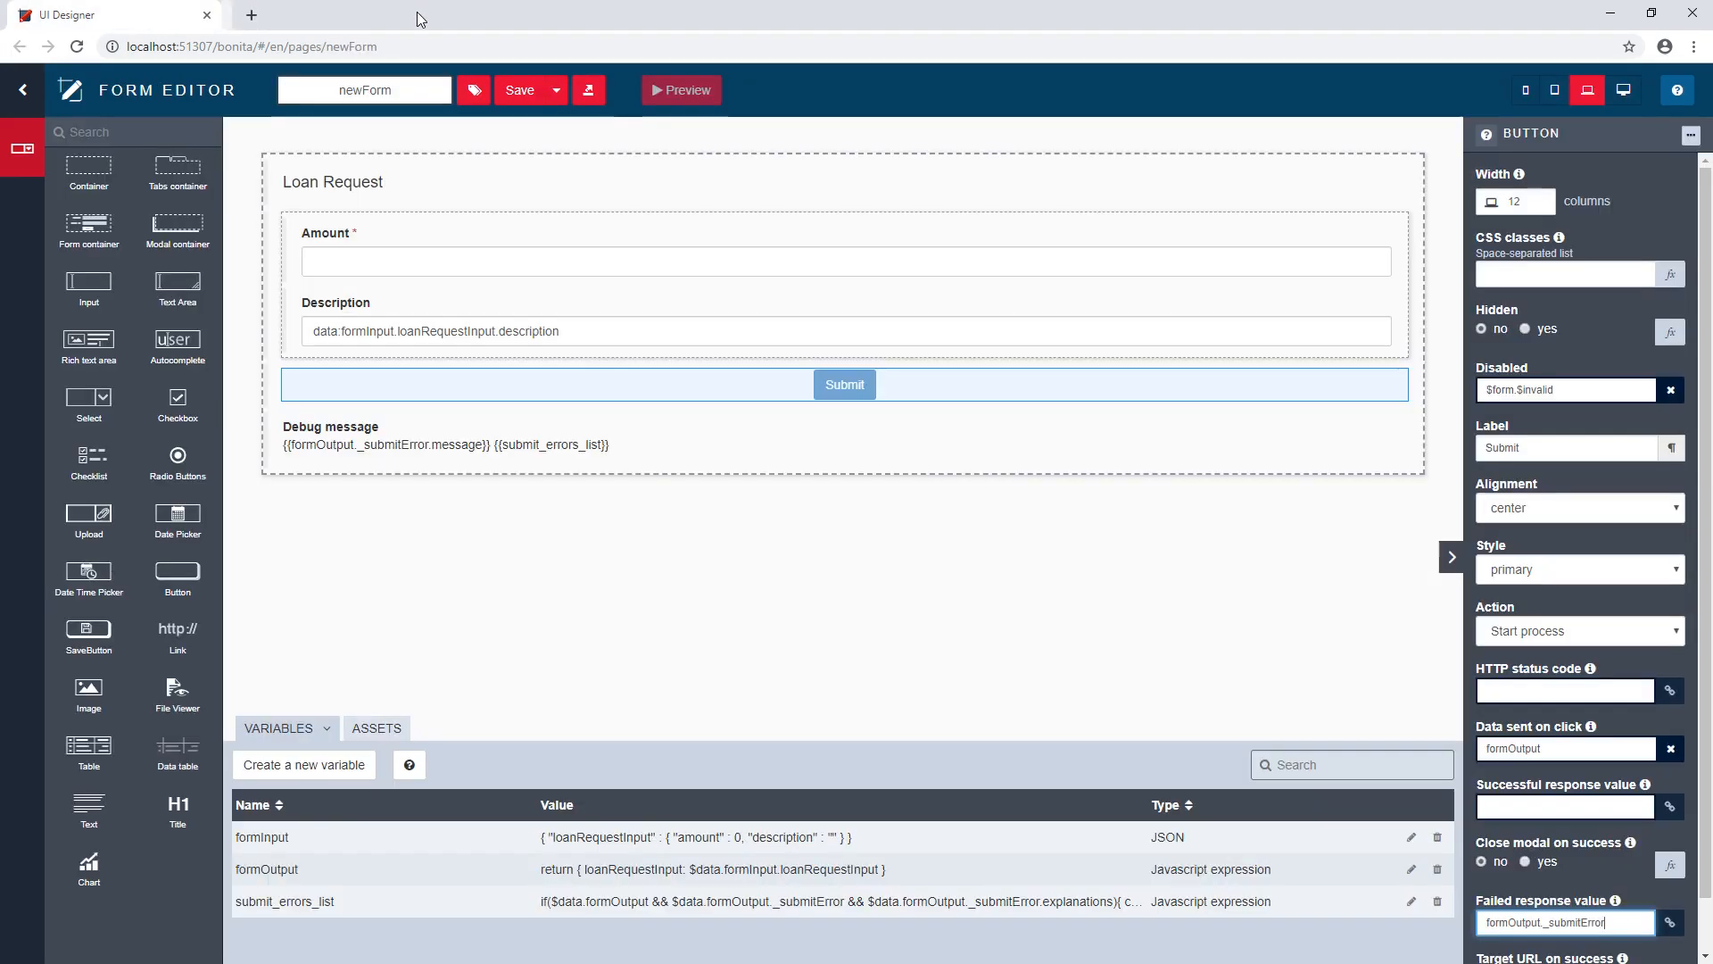
{"action": "left_click", "coordinate": [520, 90]}
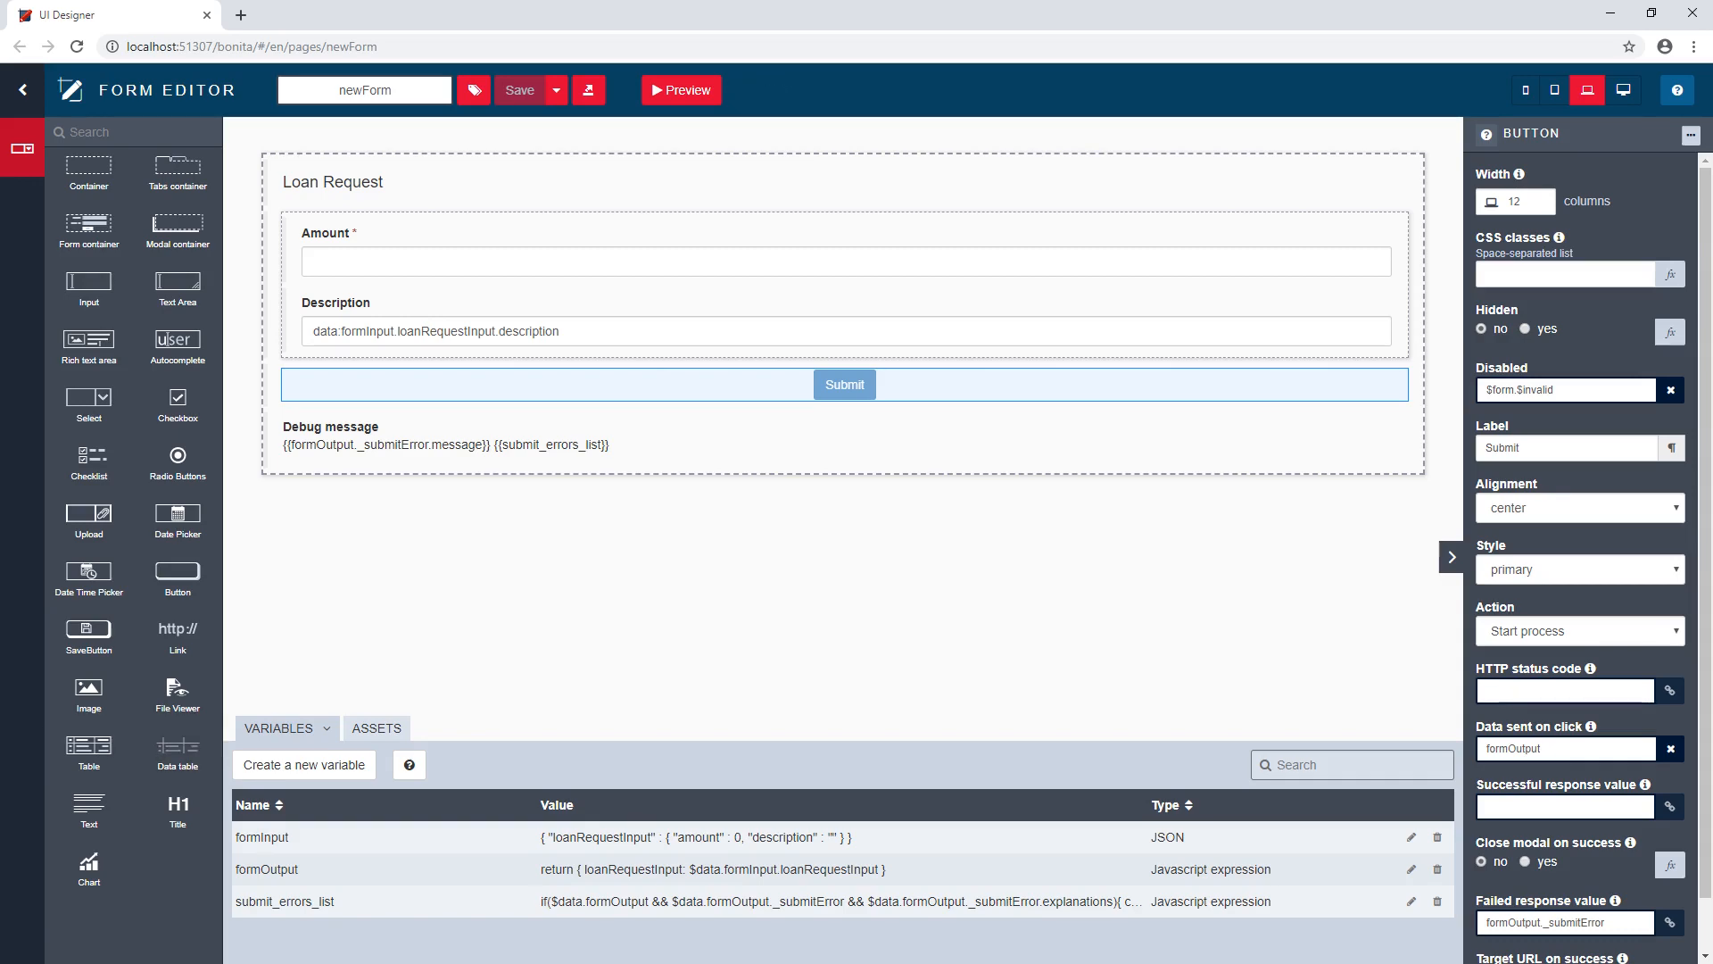
In Bonita Studio, add the Validate offer task's loanOfferInput contract input from loanOffer, keeping amount, duration and auto-generated storage operations
{"action": "key", "text": "alt+Tab"}
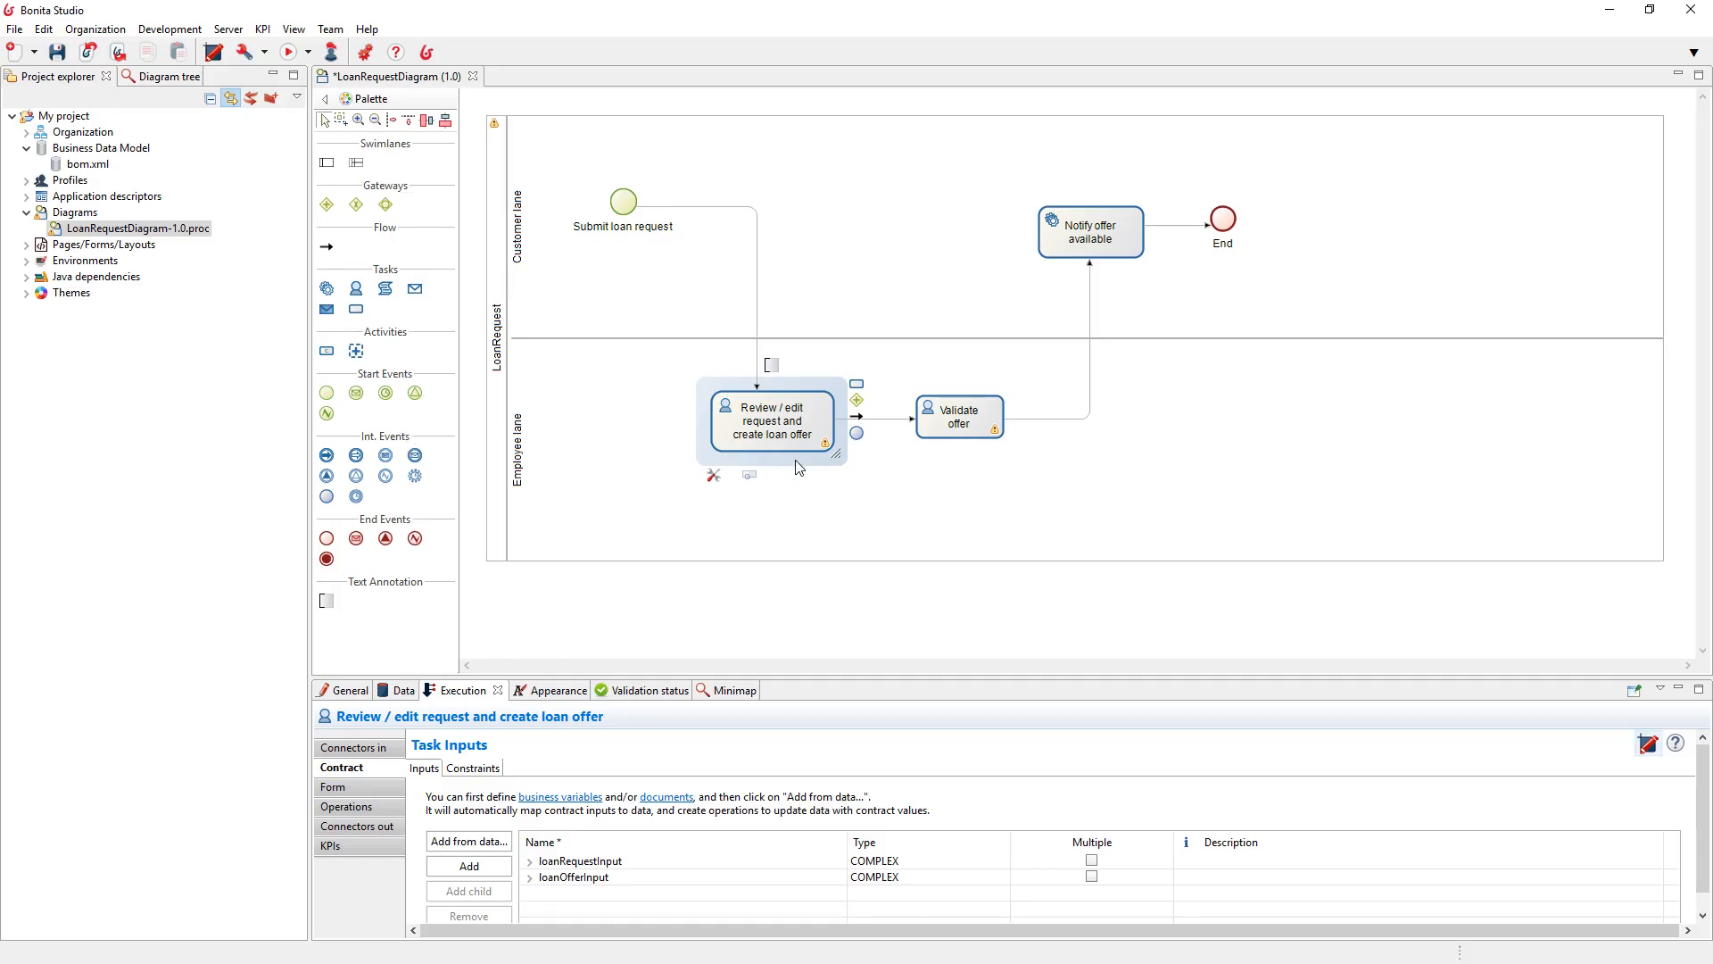
{"action": "left_click", "coordinate": [966, 410]}
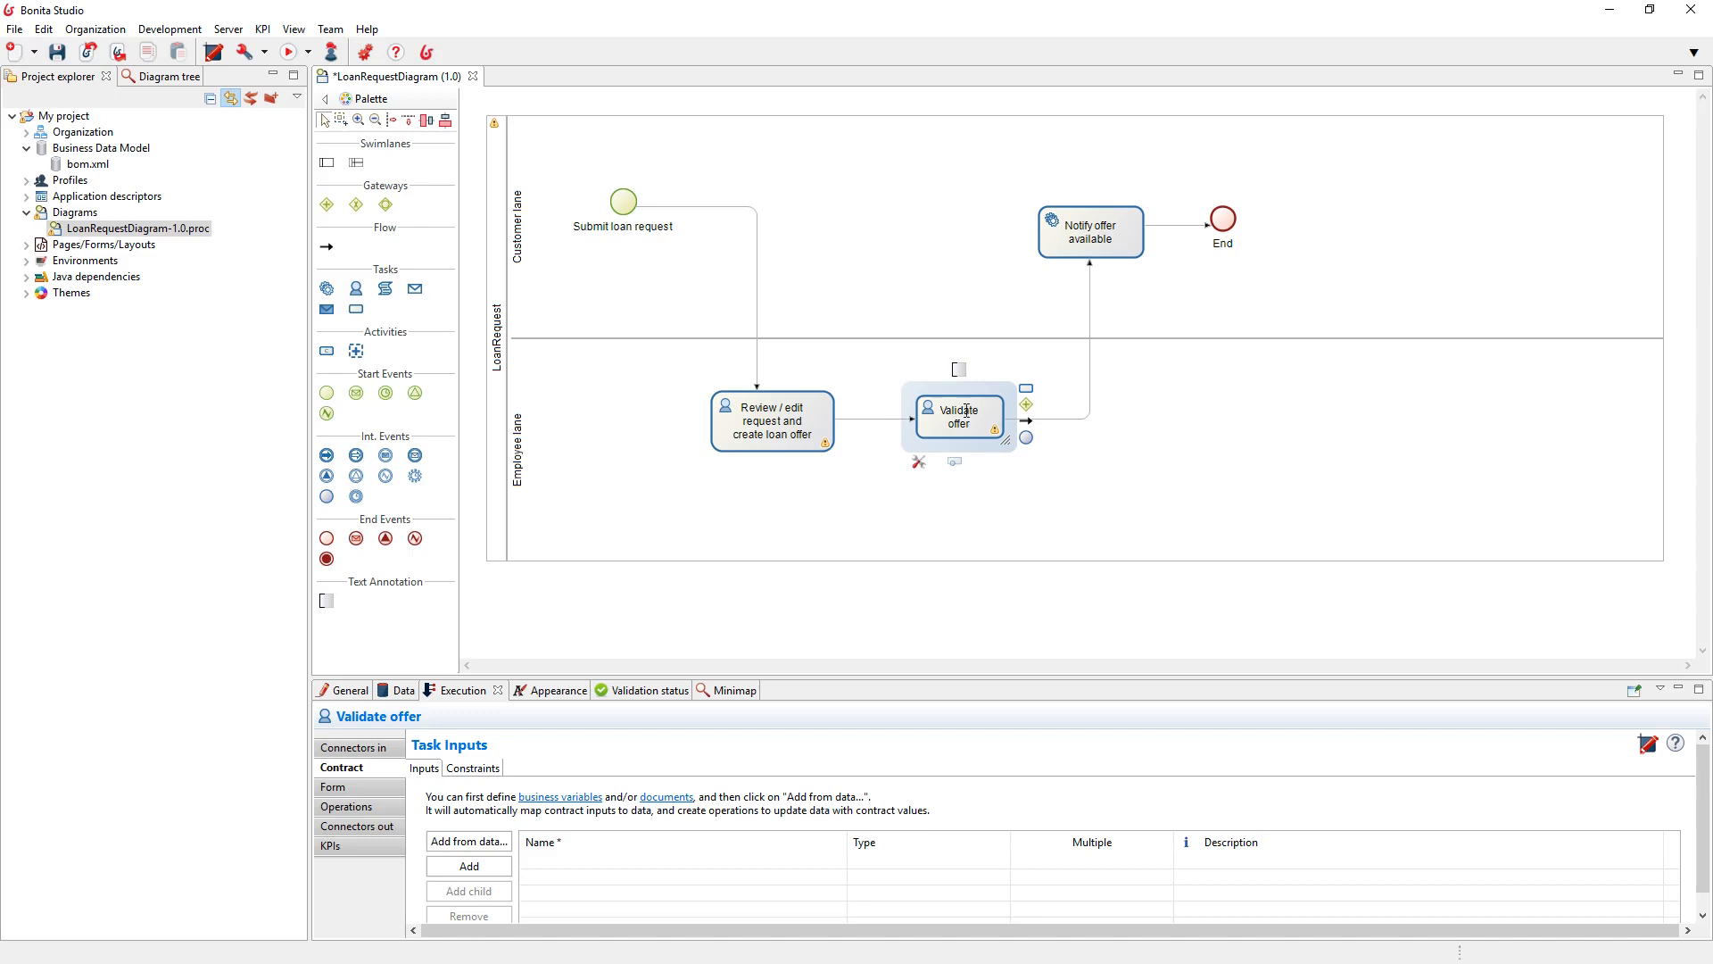
{"action": "left_click", "coordinate": [460, 845]}
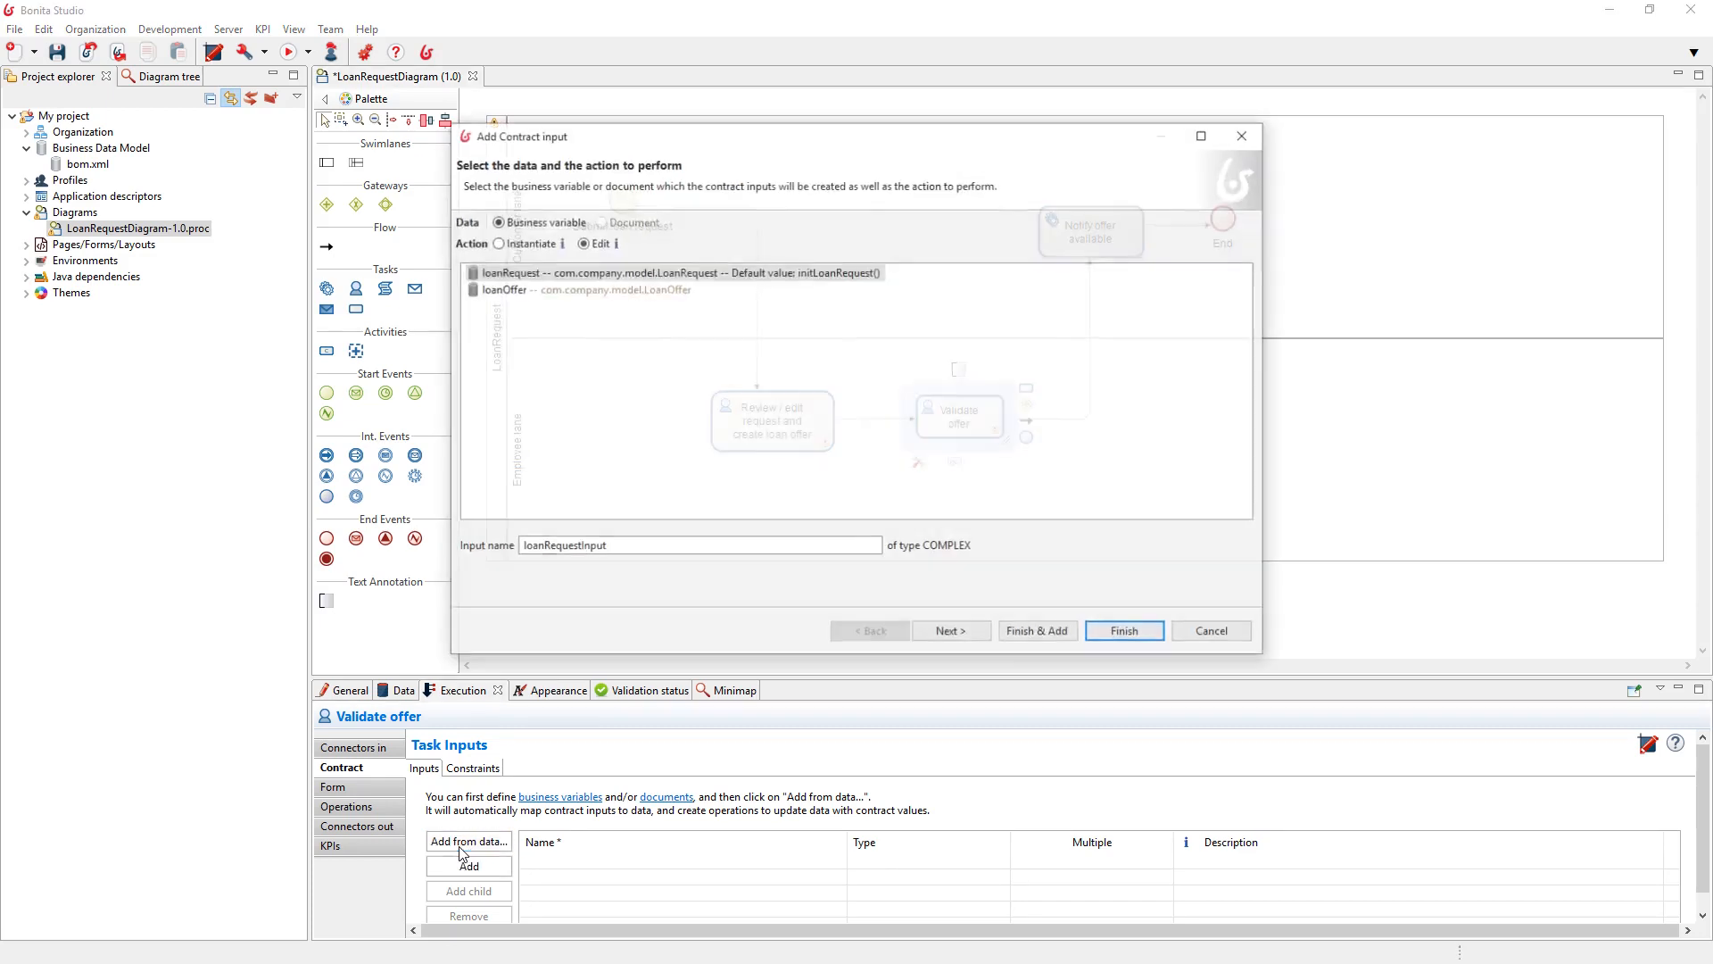
{"action": "left_click", "coordinate": [532, 296]}
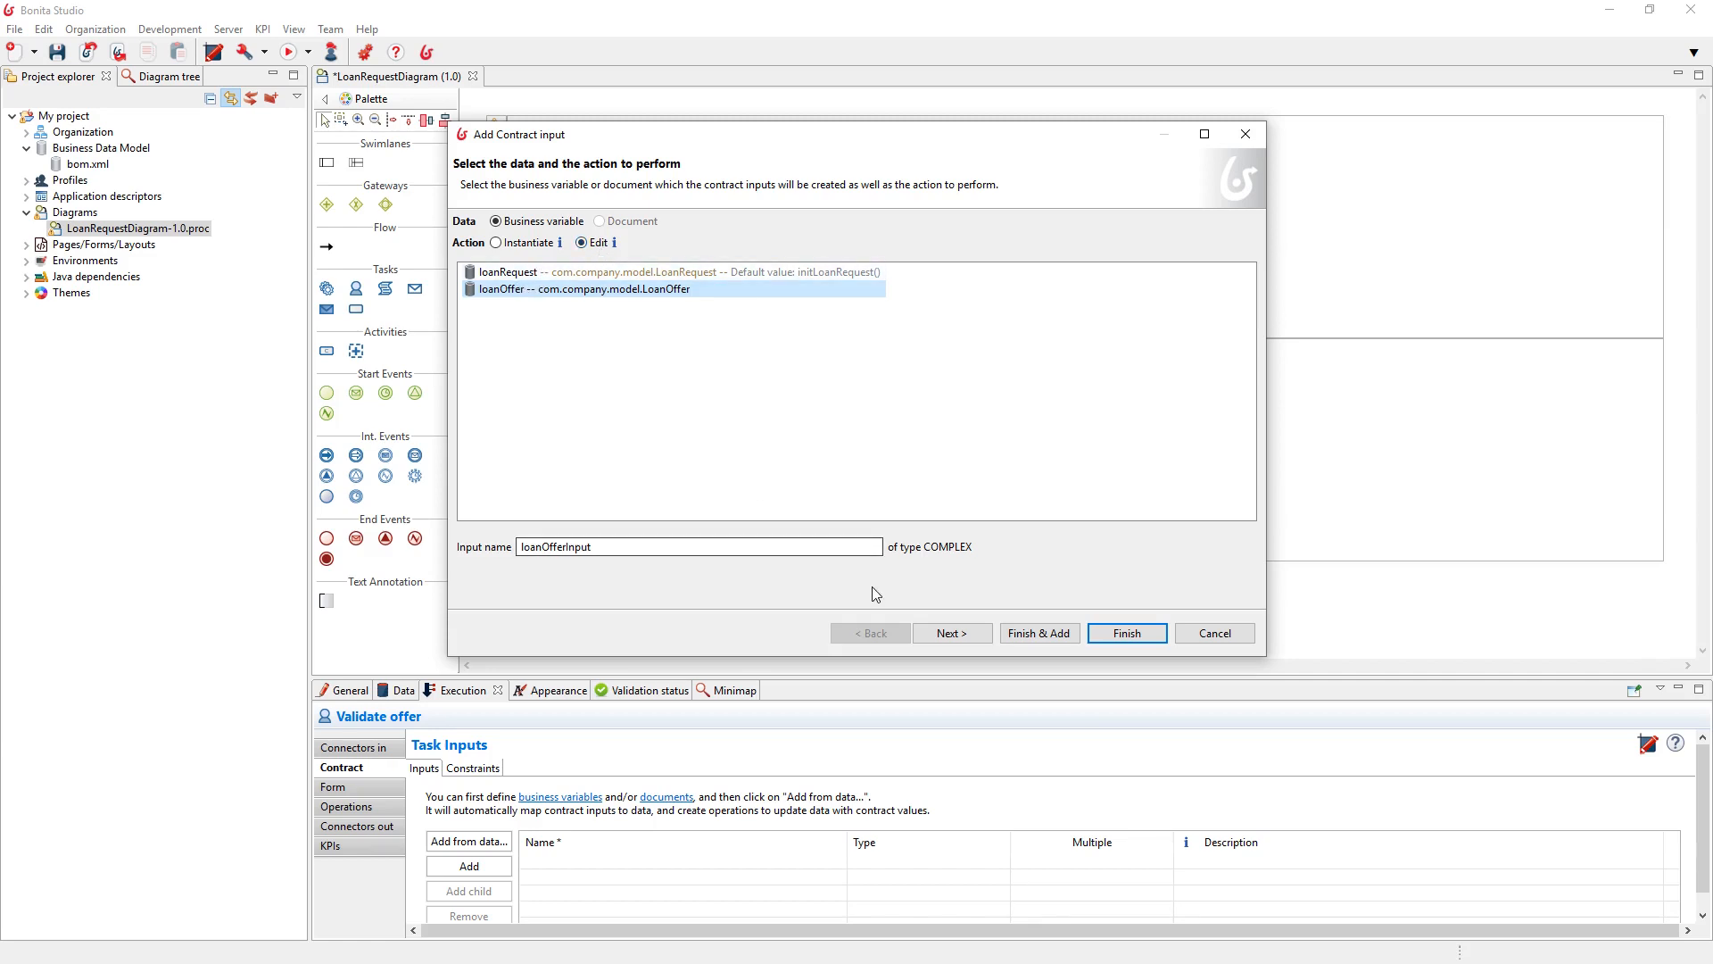
{"action": "left_click", "coordinate": [941, 636]}
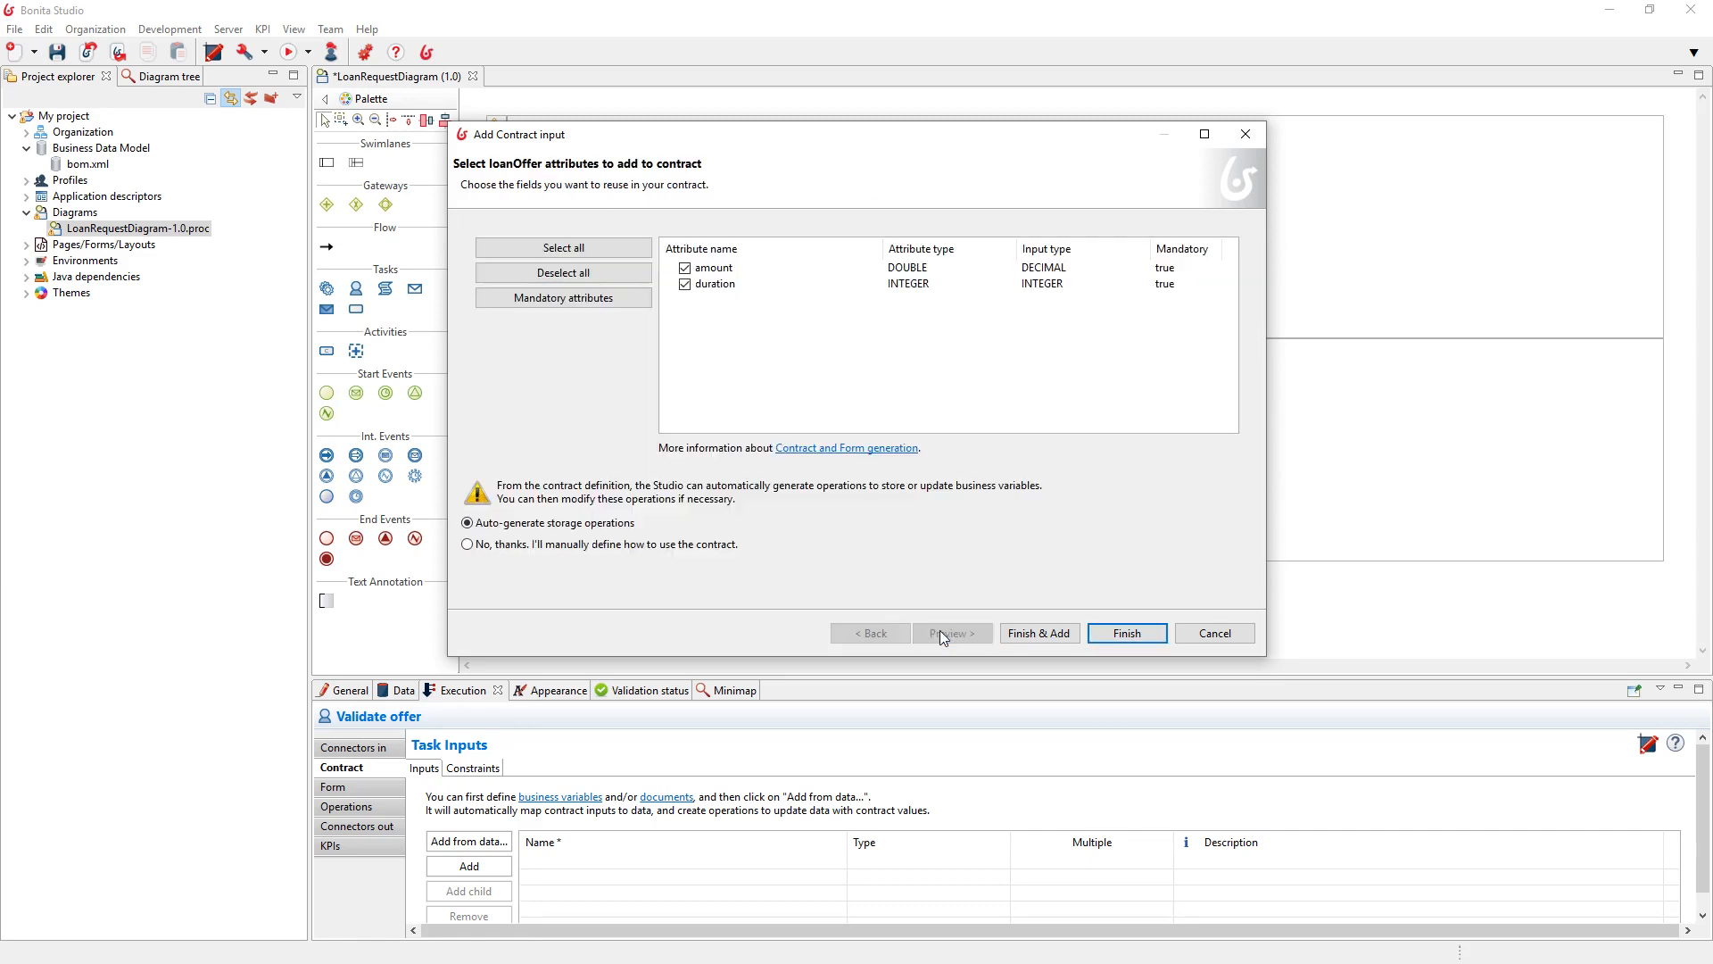
{"action": "left_click", "coordinate": [1128, 633]}
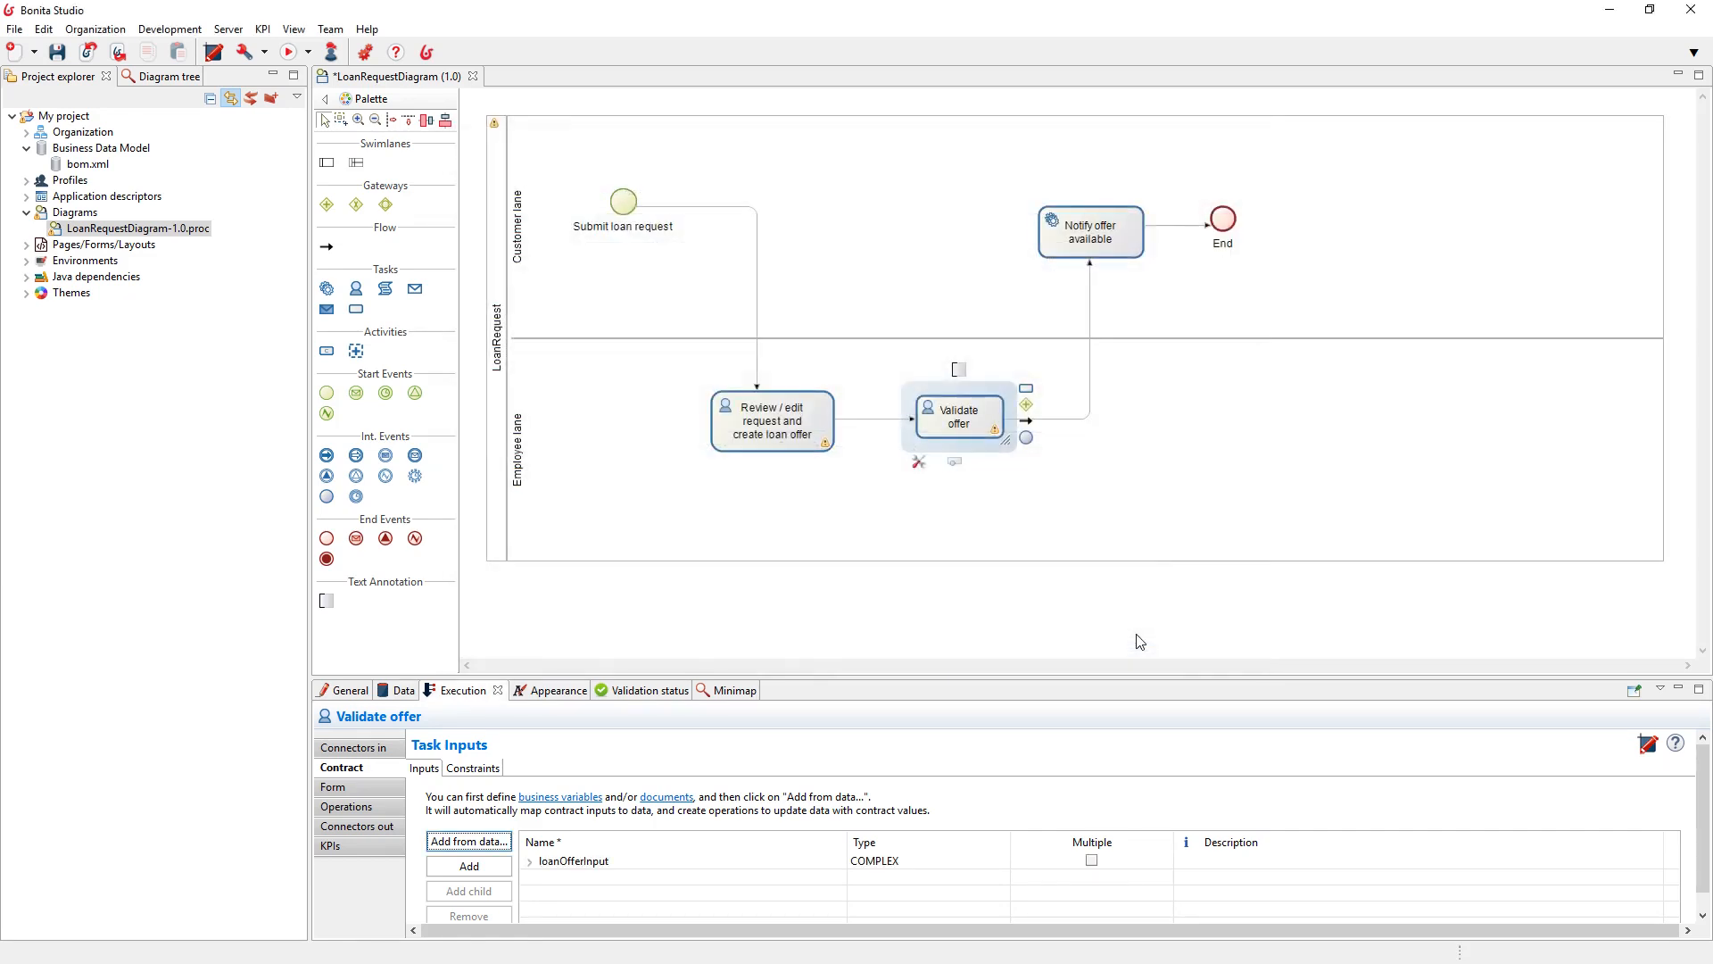
Generate a UI Designer form from the Validate offer task's contract, without adding another contract input
{"action": "left_click", "coordinate": [468, 841]}
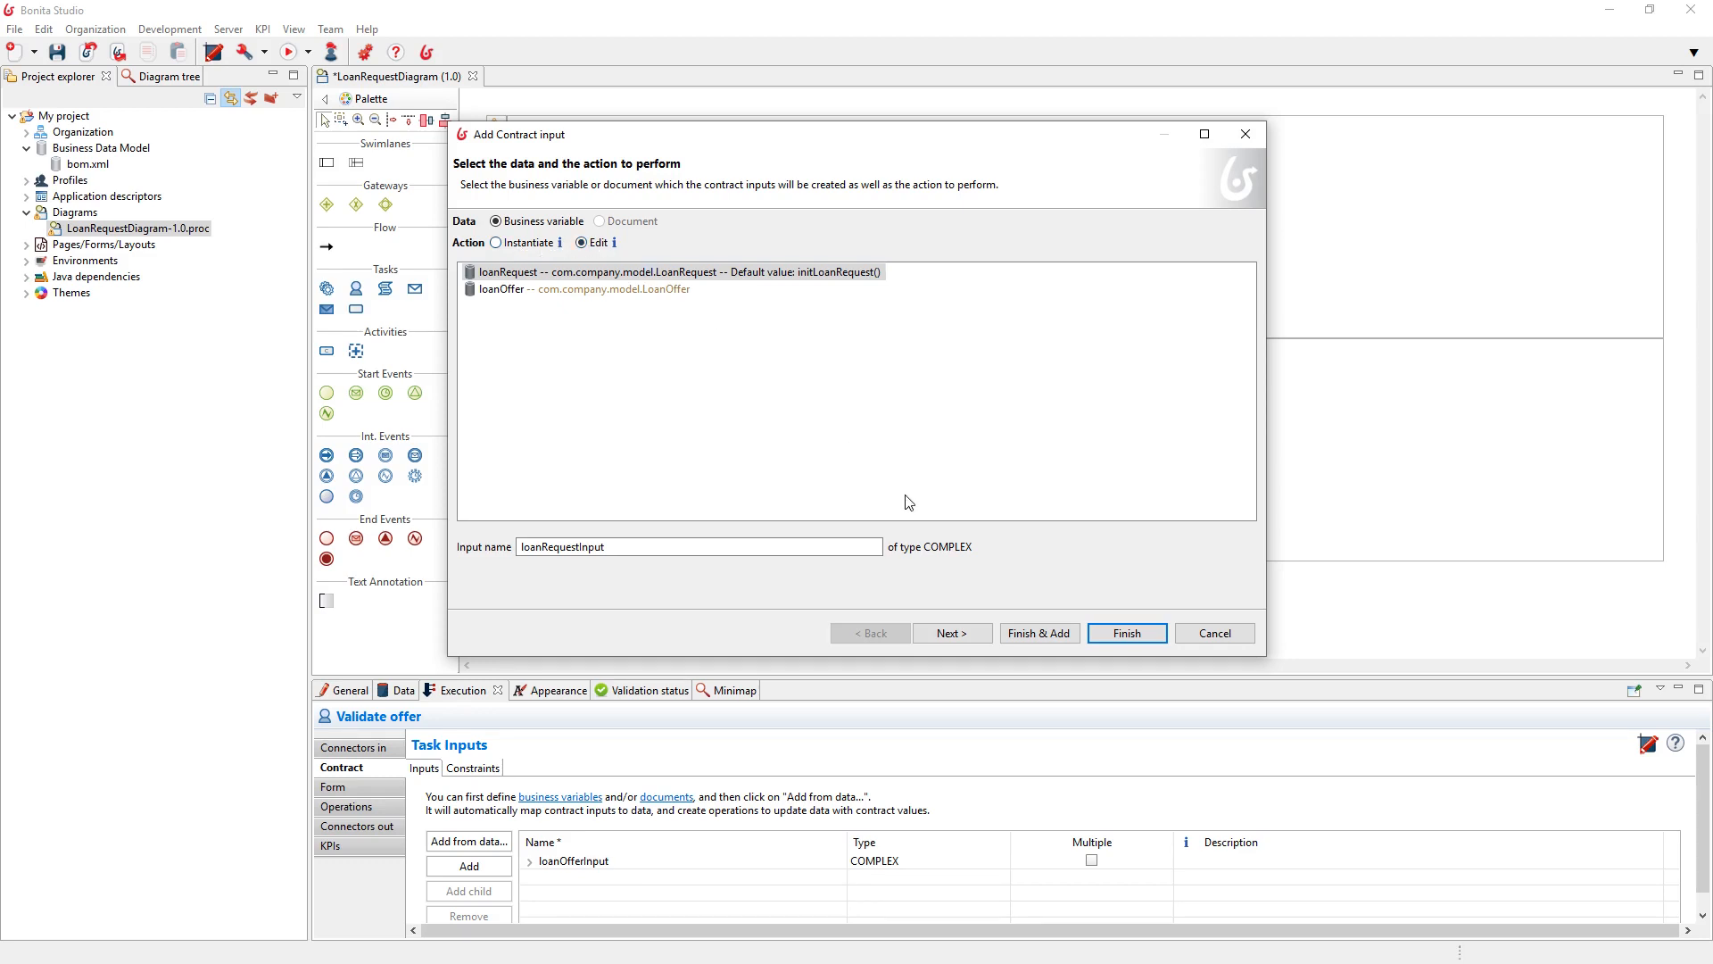
{"action": "left_click", "coordinate": [1204, 639]}
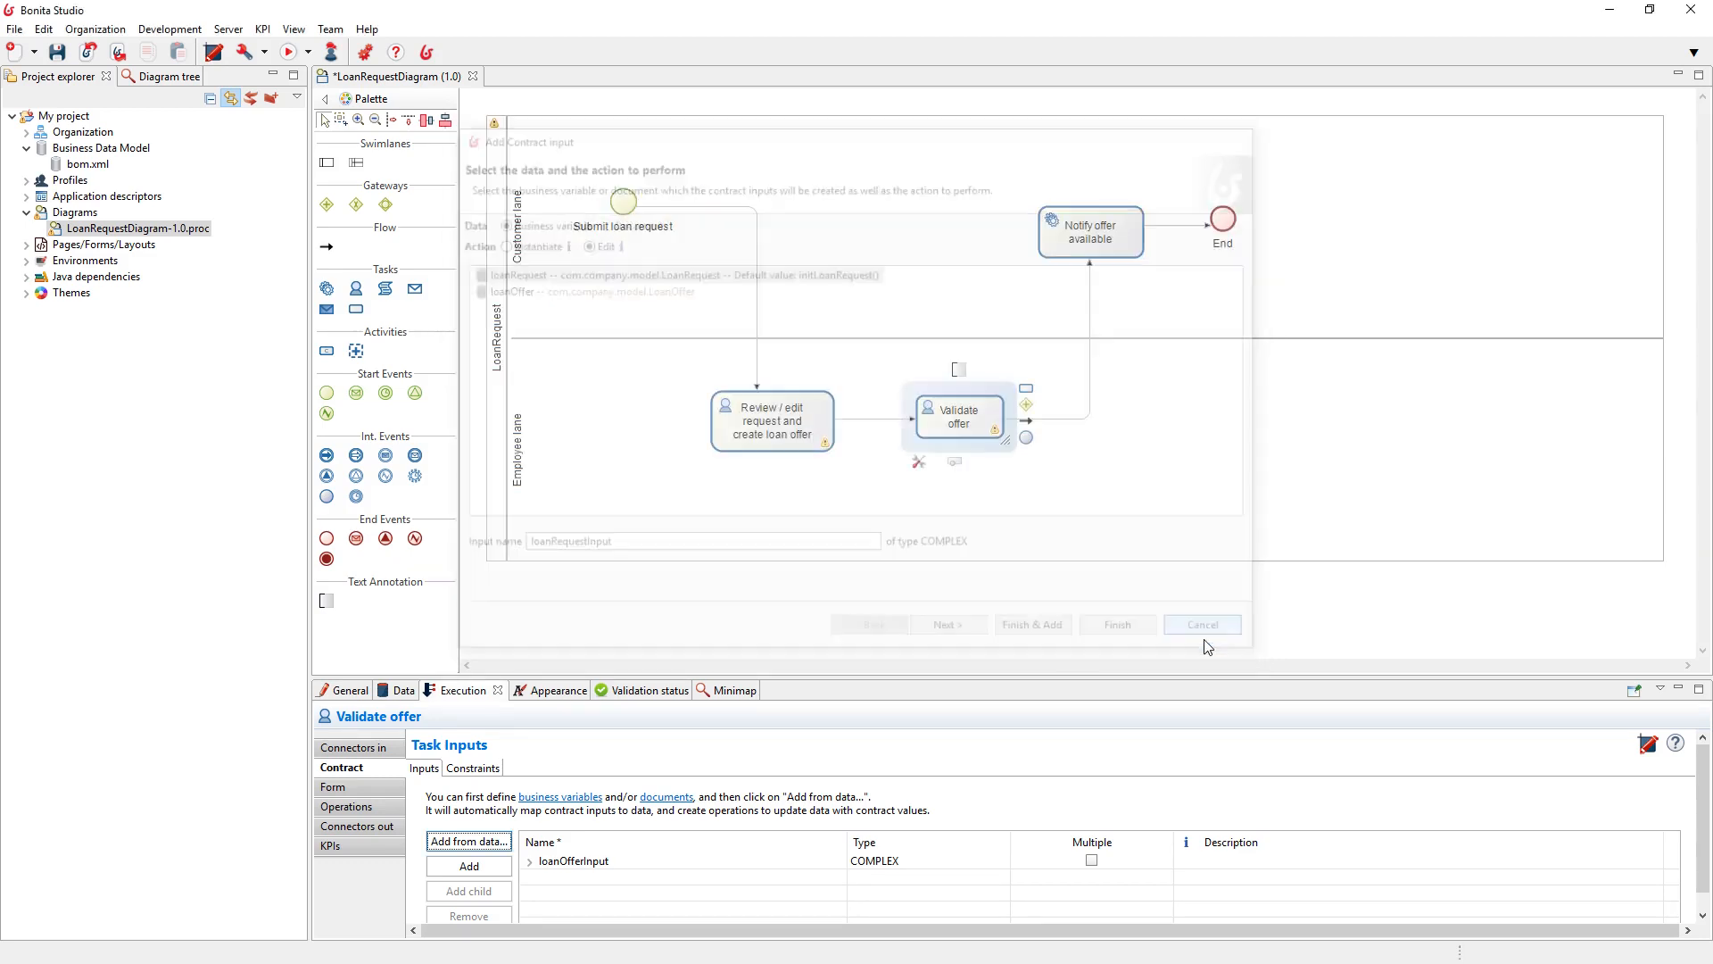
{"action": "left_click", "coordinate": [1654, 748]}
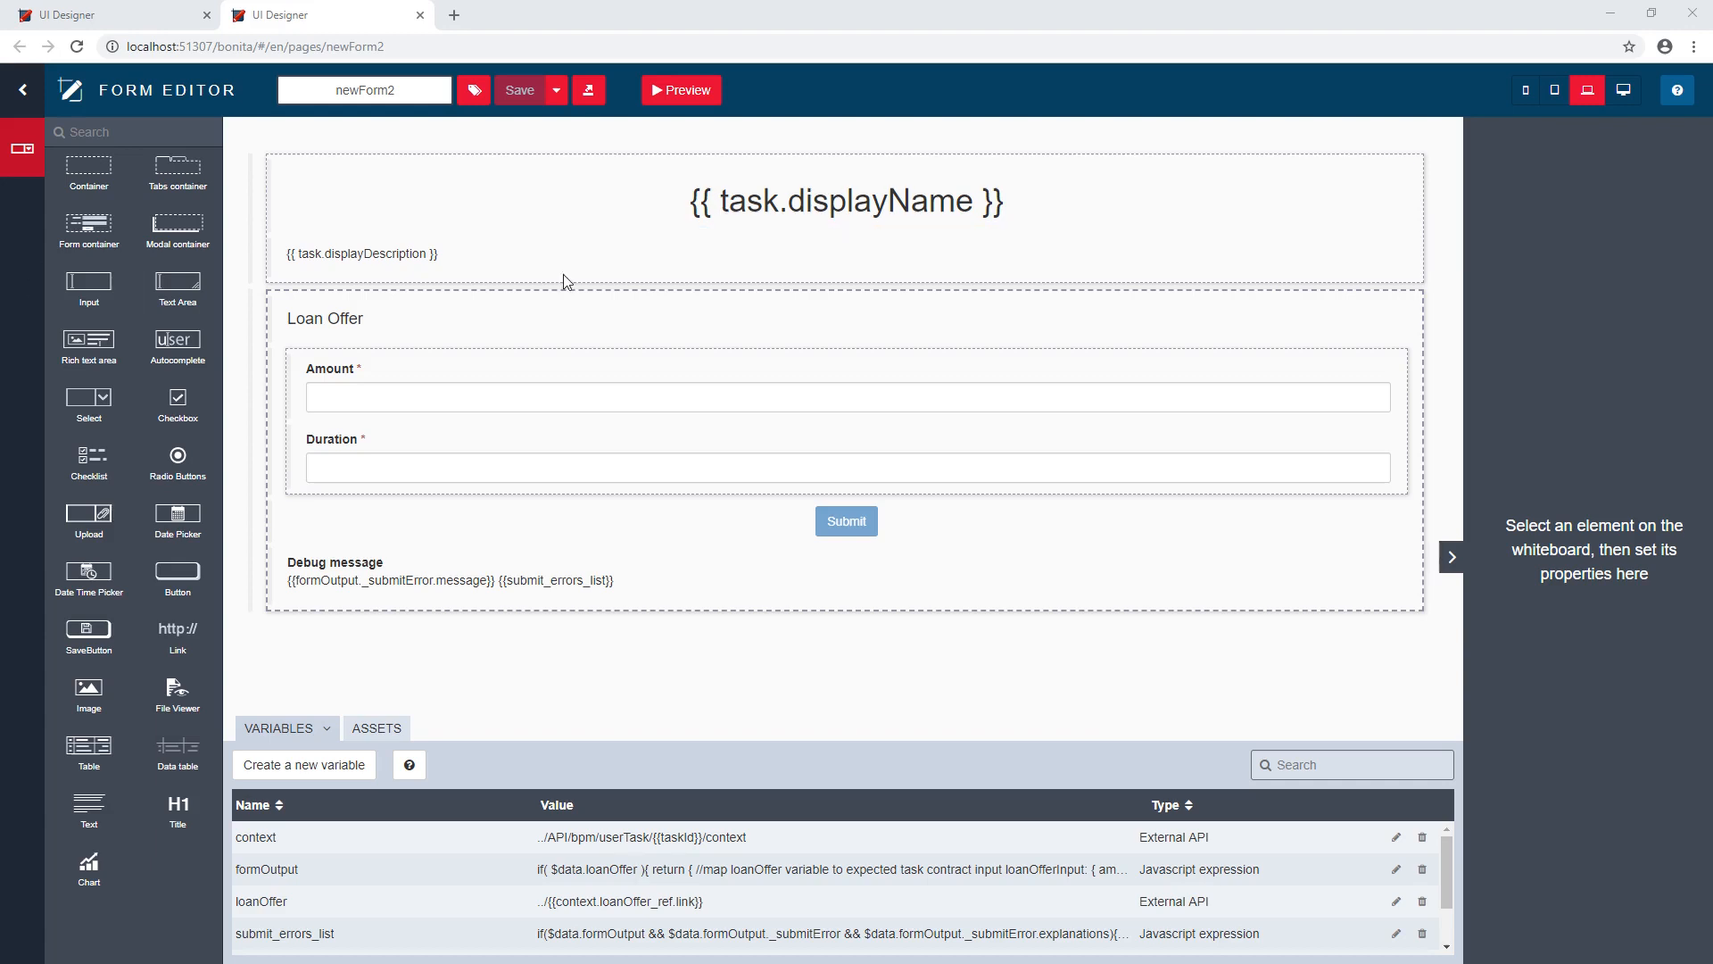
Examine the assets of newForm2, including the widget and base framework assets alongside the page-level ones
{"action": "left_click", "coordinate": [366, 729]}
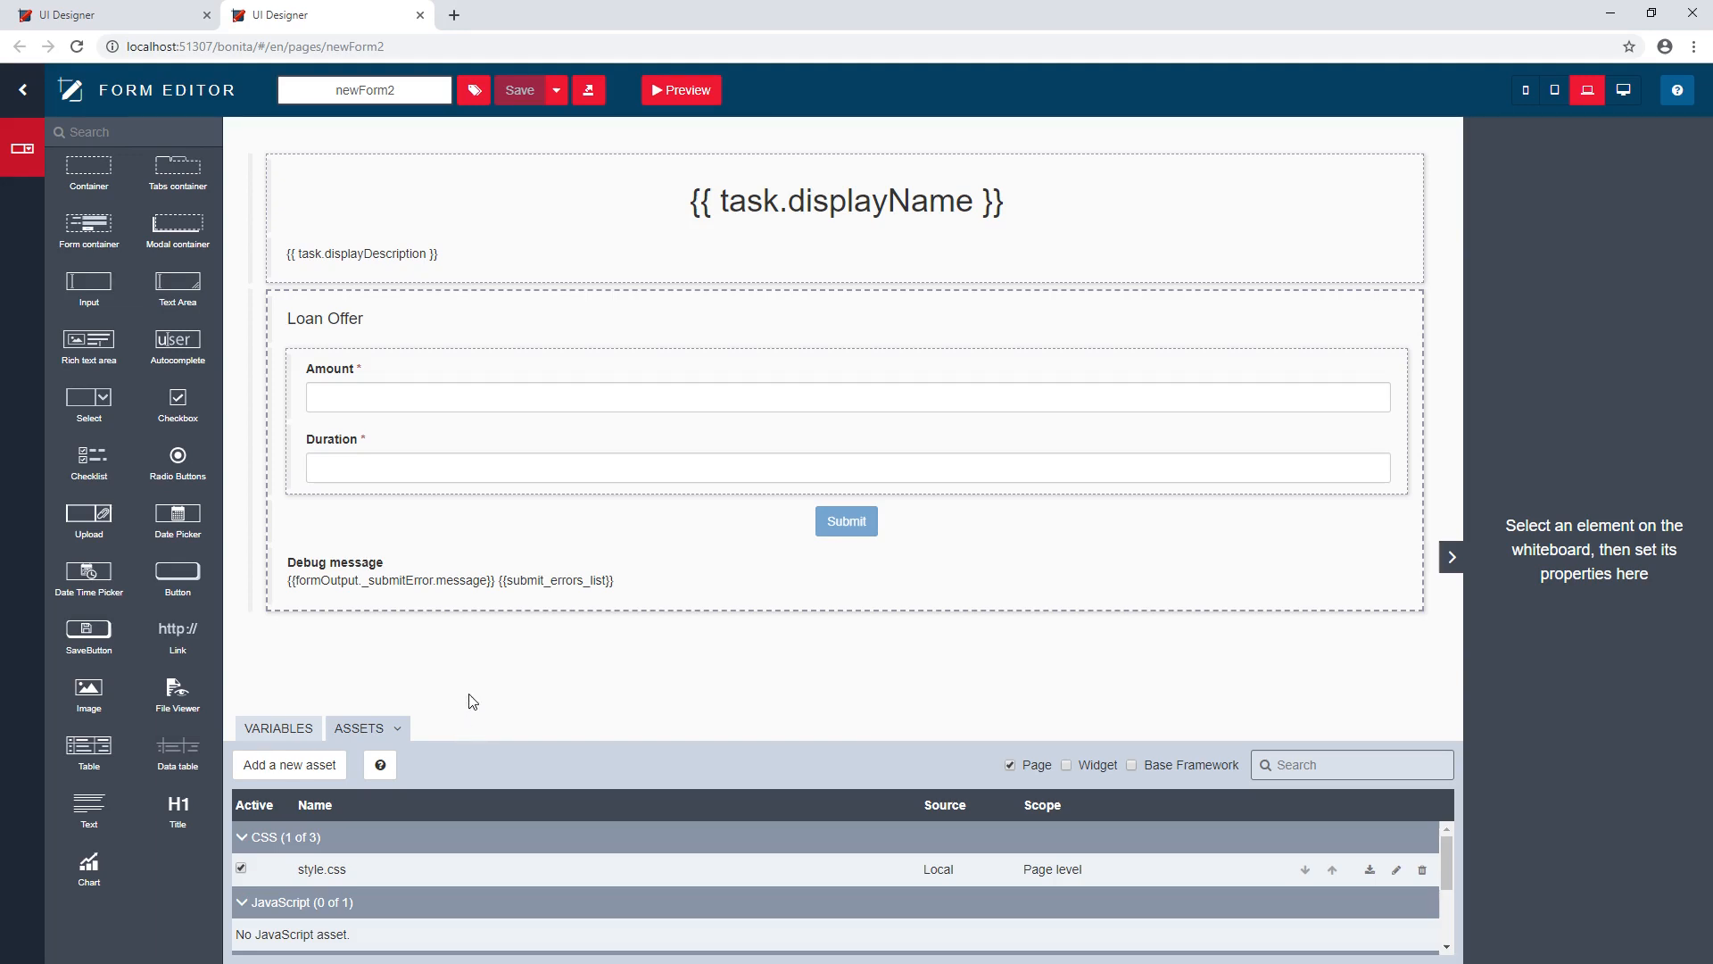
{"action": "left_click_drag", "start_coordinate": [466, 737], "coordinate": [487, 512]}
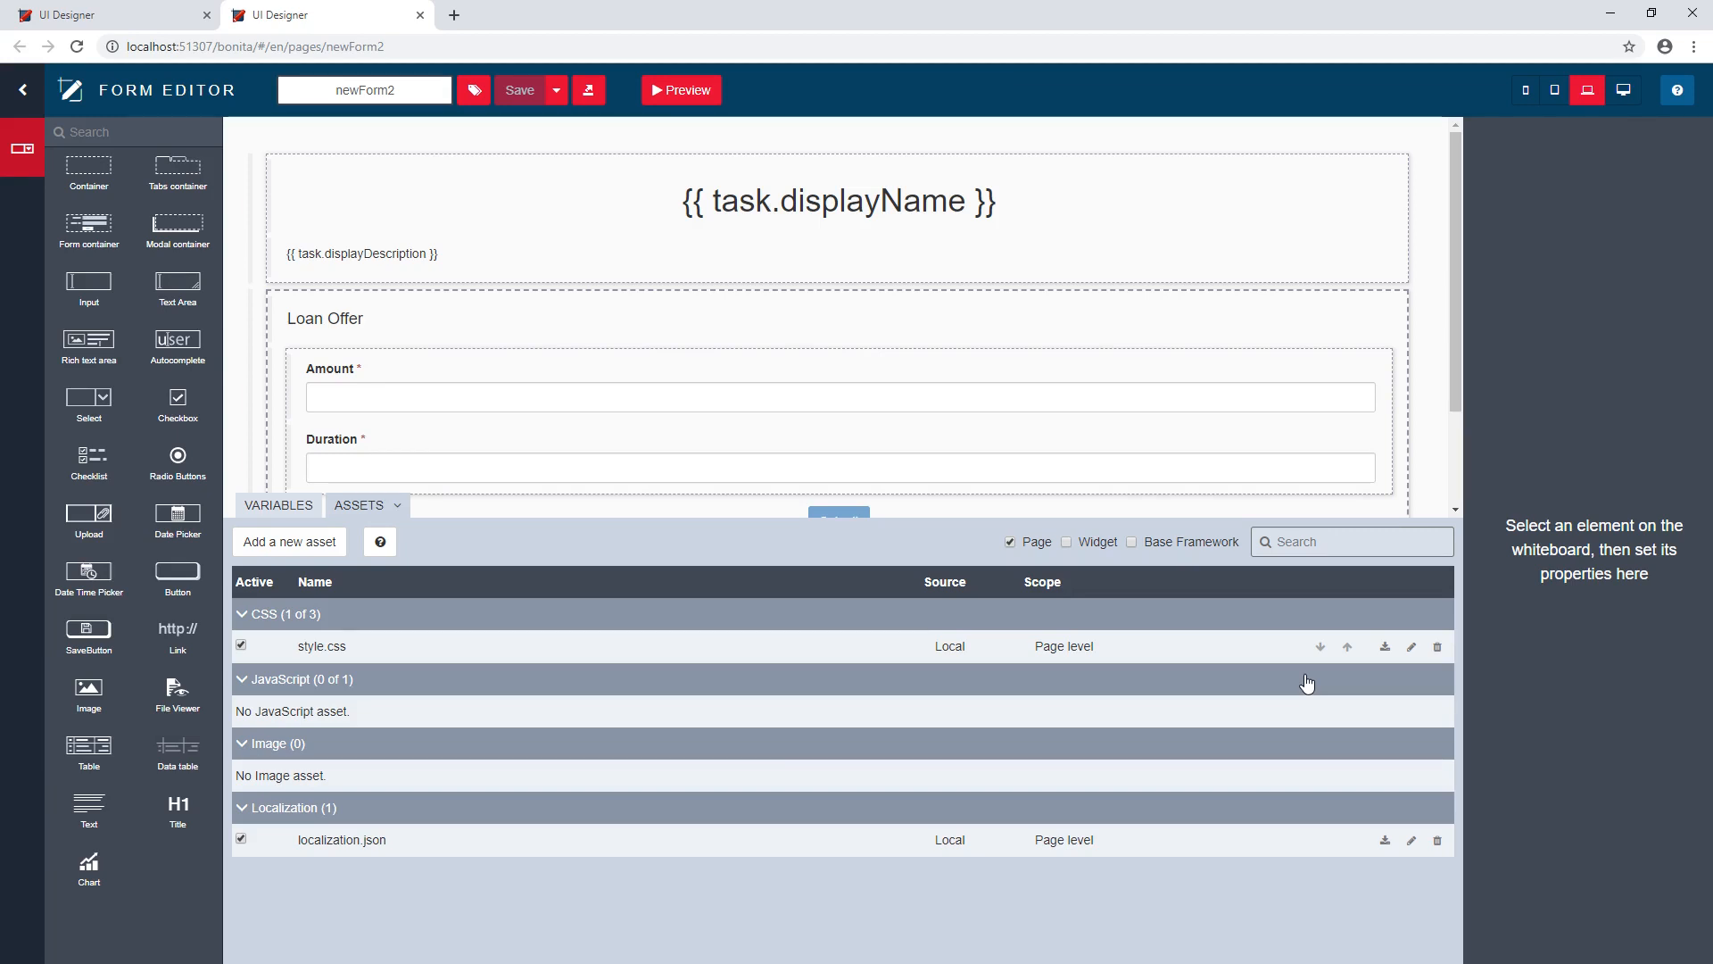
{"action": "left_click", "coordinate": [1107, 546]}
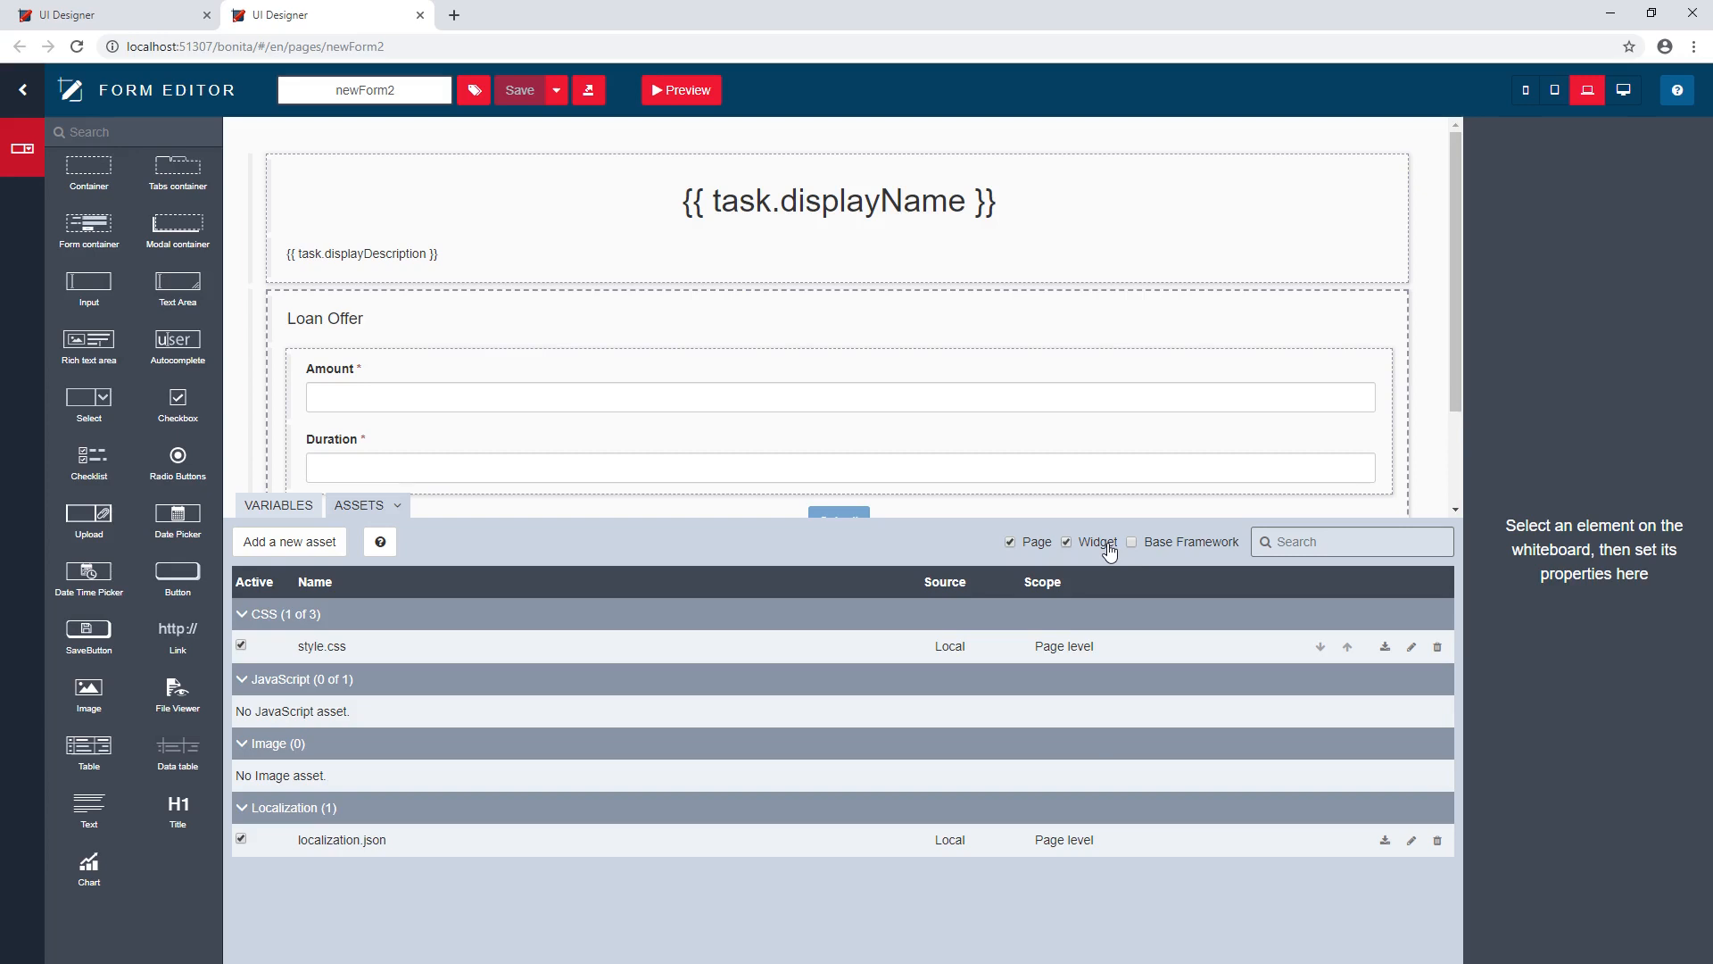
{"action": "left_click", "coordinate": [1145, 546]}
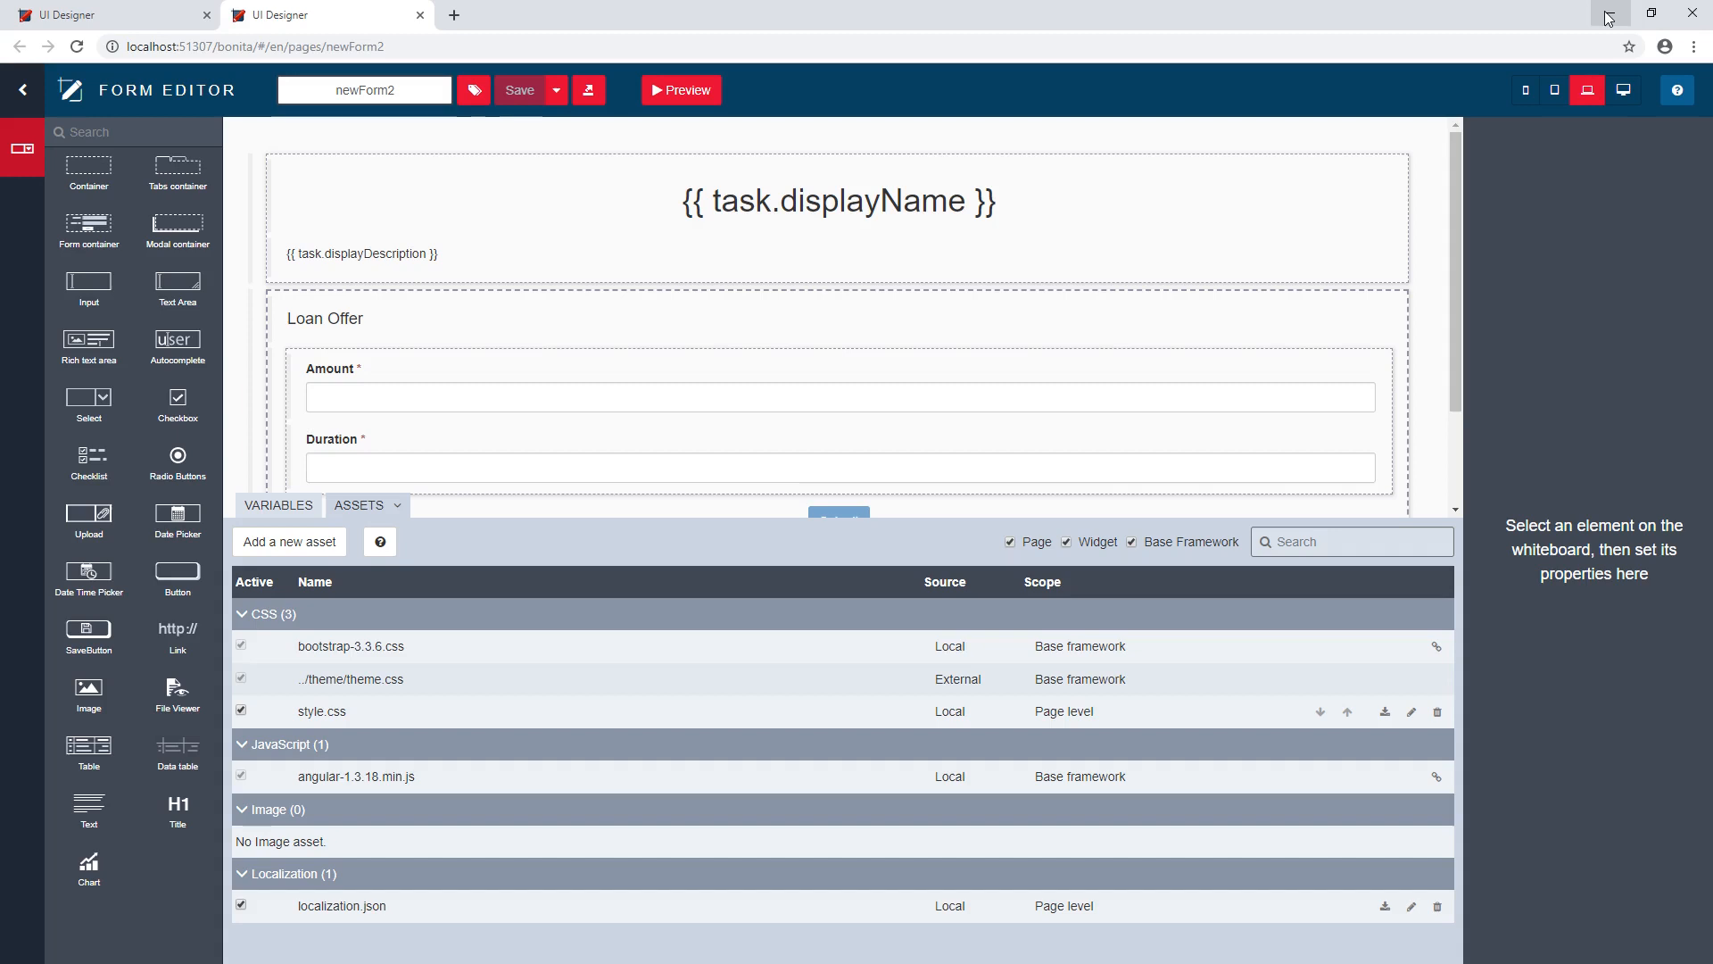
Preview newForm2 and check which applications it can be viewed in
{"action": "left_click", "coordinate": [687, 90]}
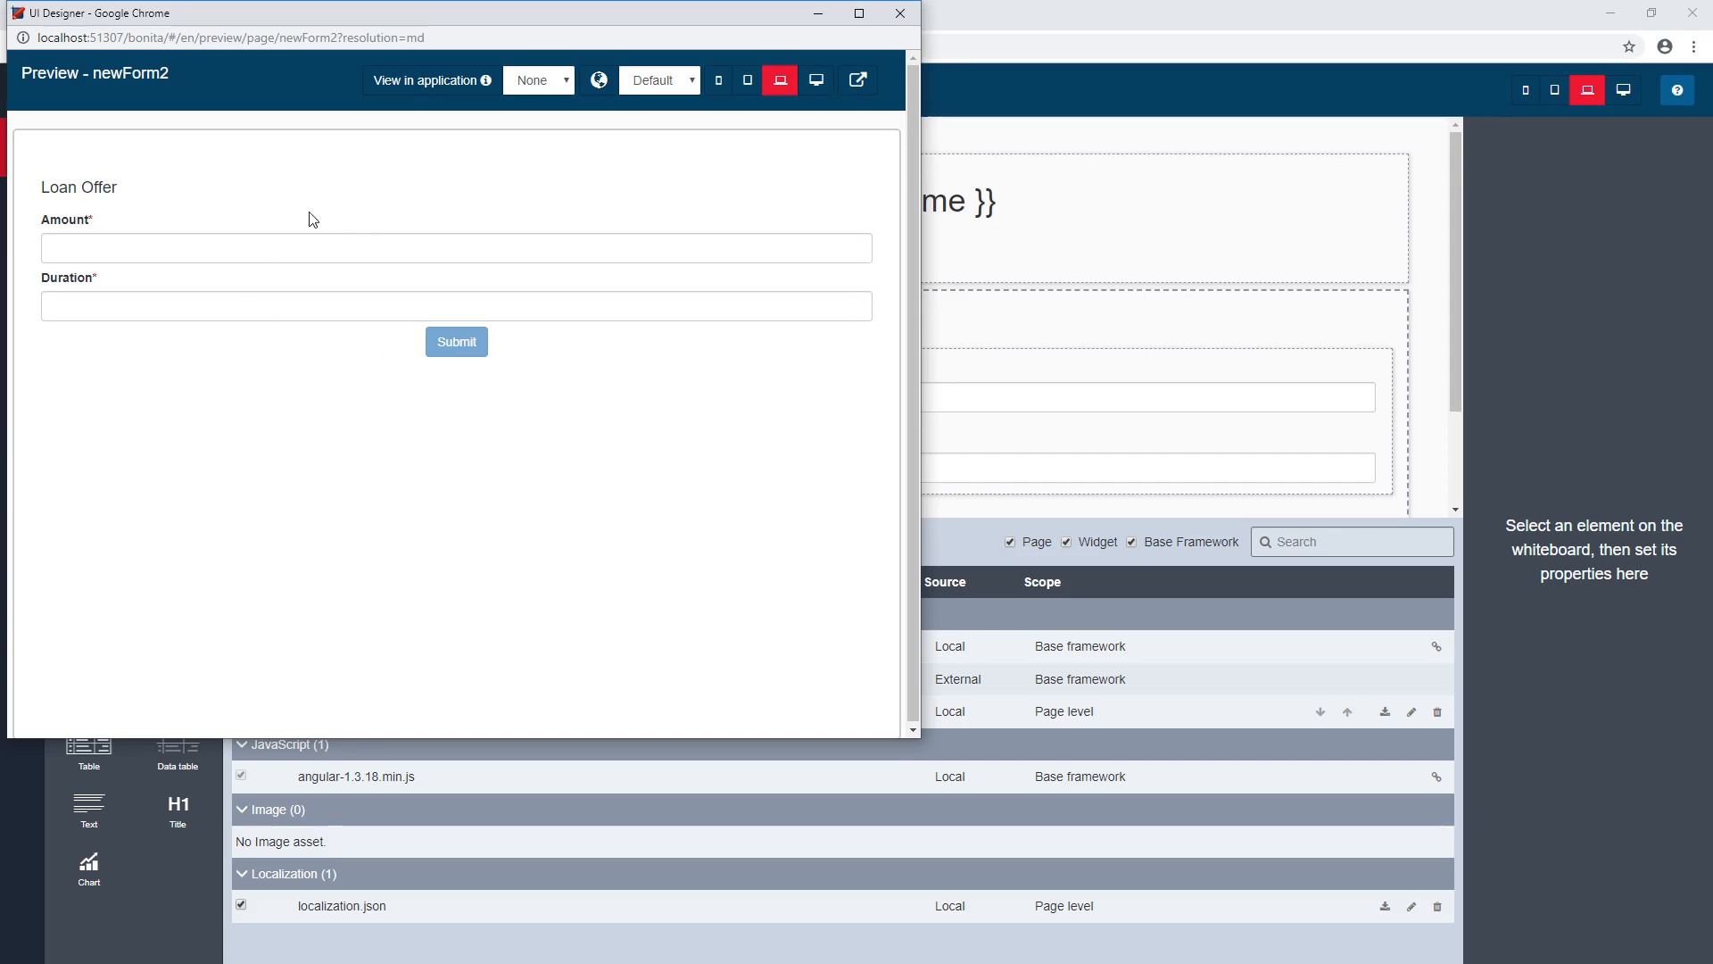
{"action": "left_click", "coordinate": [563, 93]}
{"action": "left_click", "coordinate": [612, 176]}
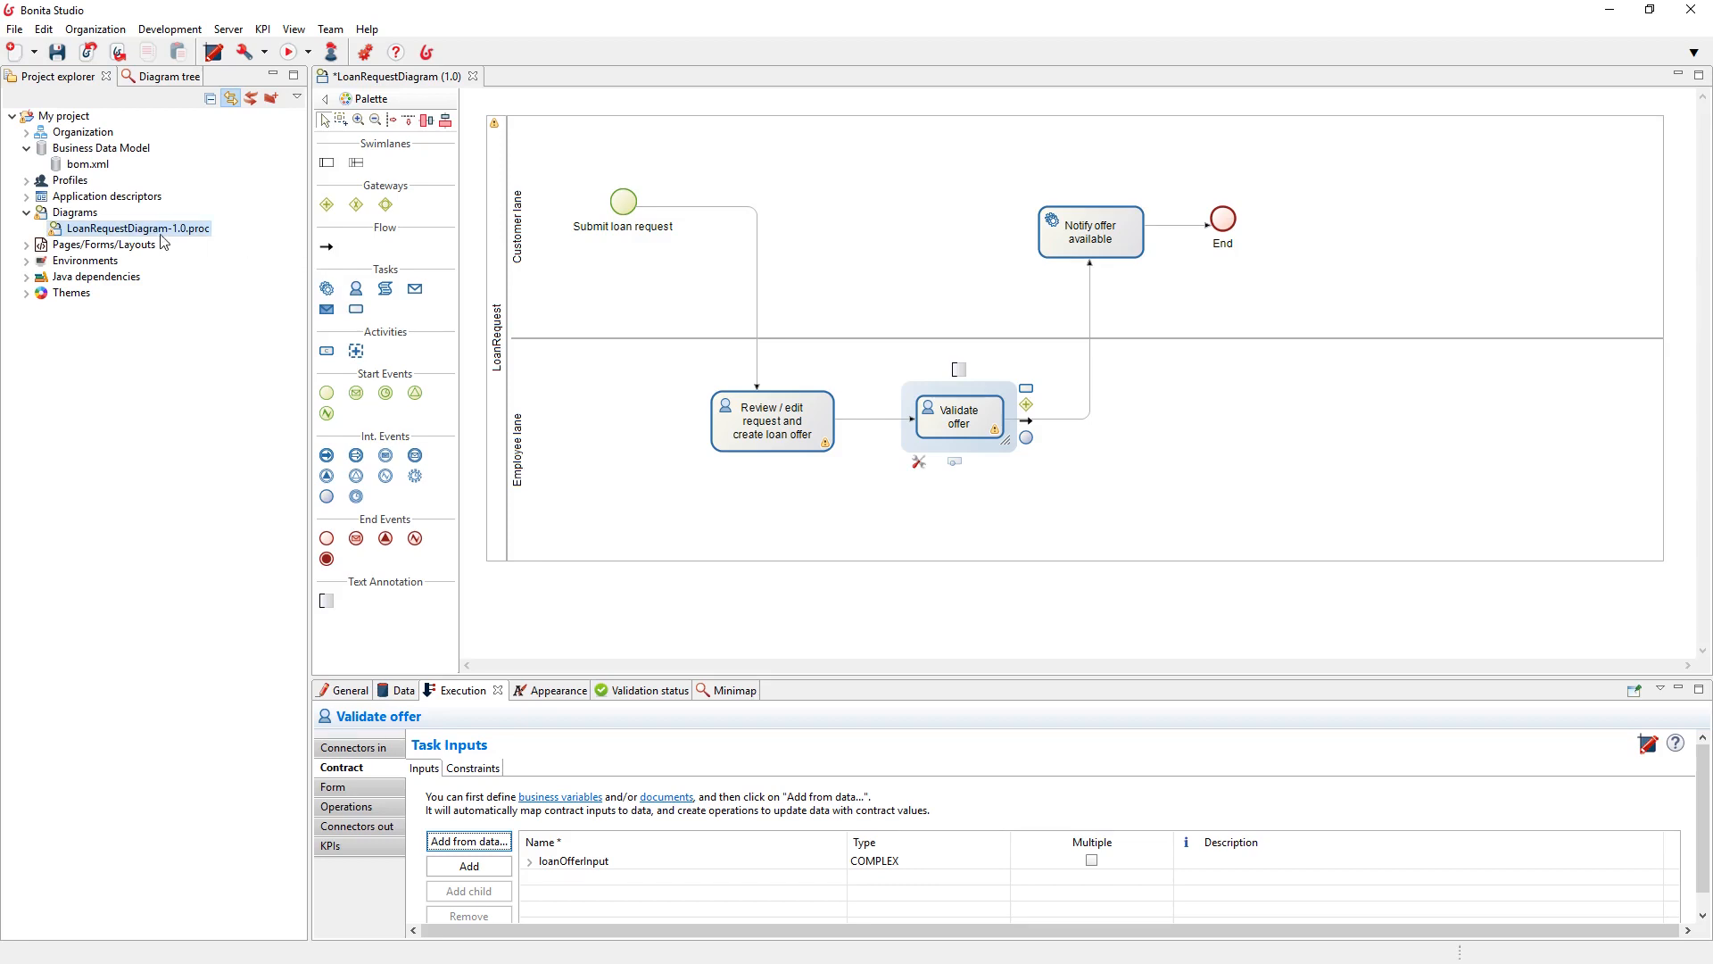
Examine loanRequestApplicationsDescriptorFile.xml among Bonita Studio's application descriptors, and close the form preview
{"action": "left_click", "coordinate": [61, 198]}
{"action": "left_click", "coordinate": [26, 197]}
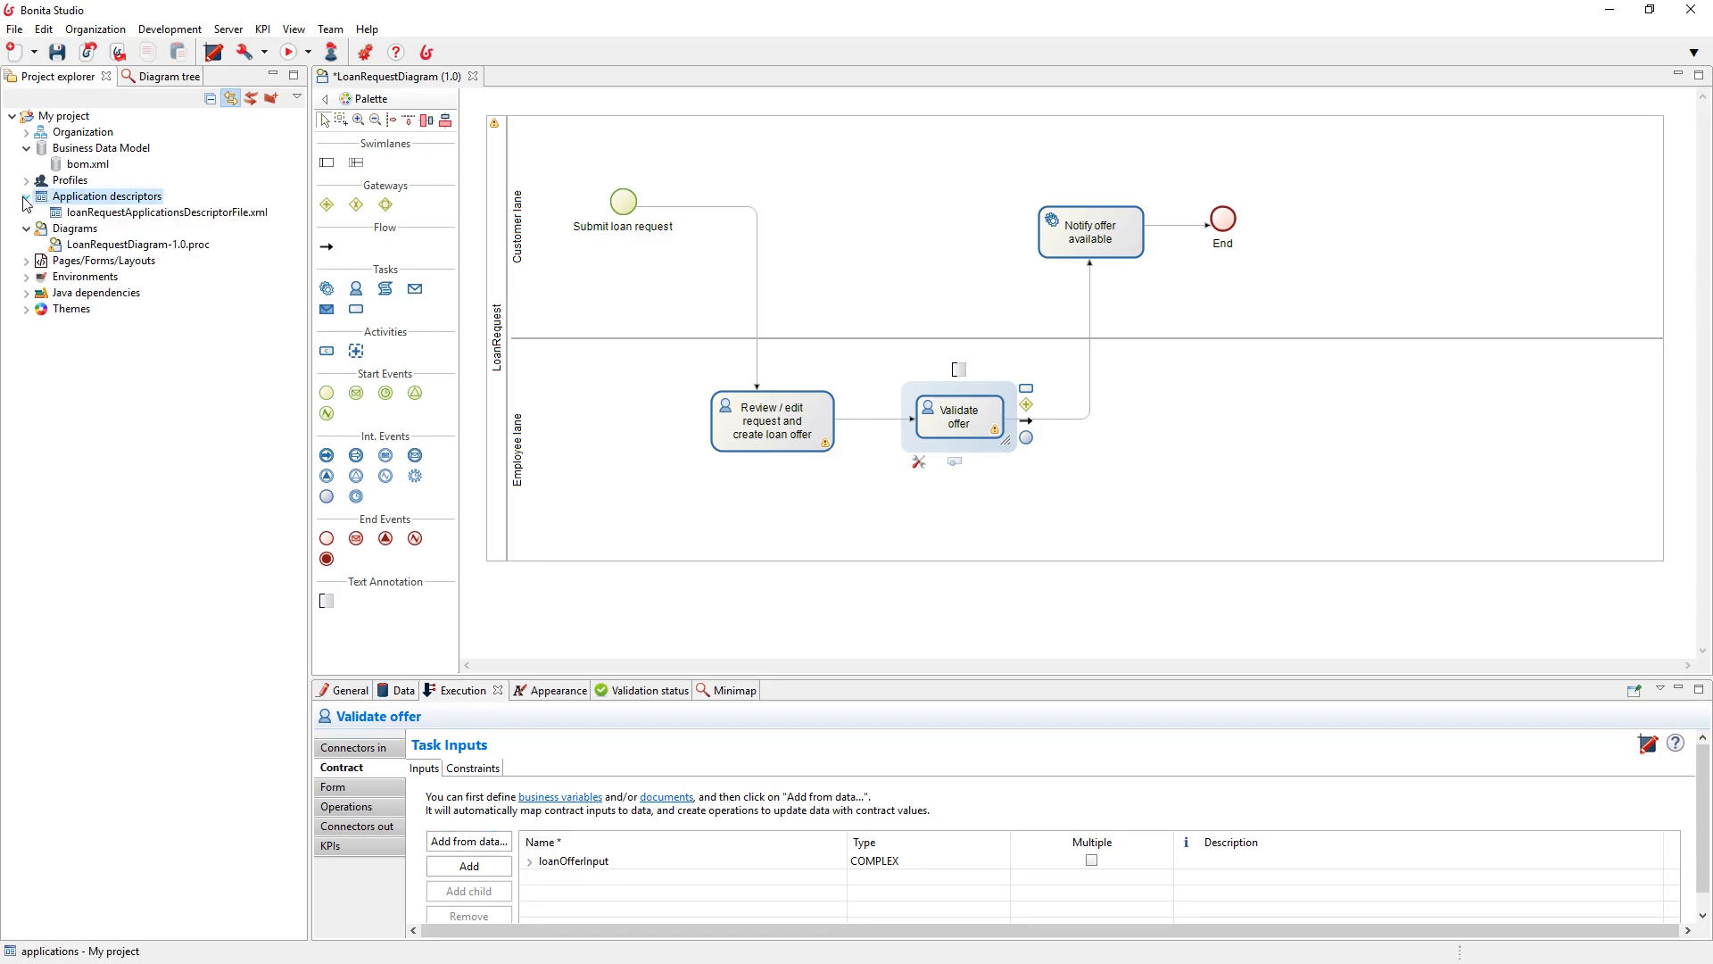
{"action": "double_click", "coordinate": [152, 212]}
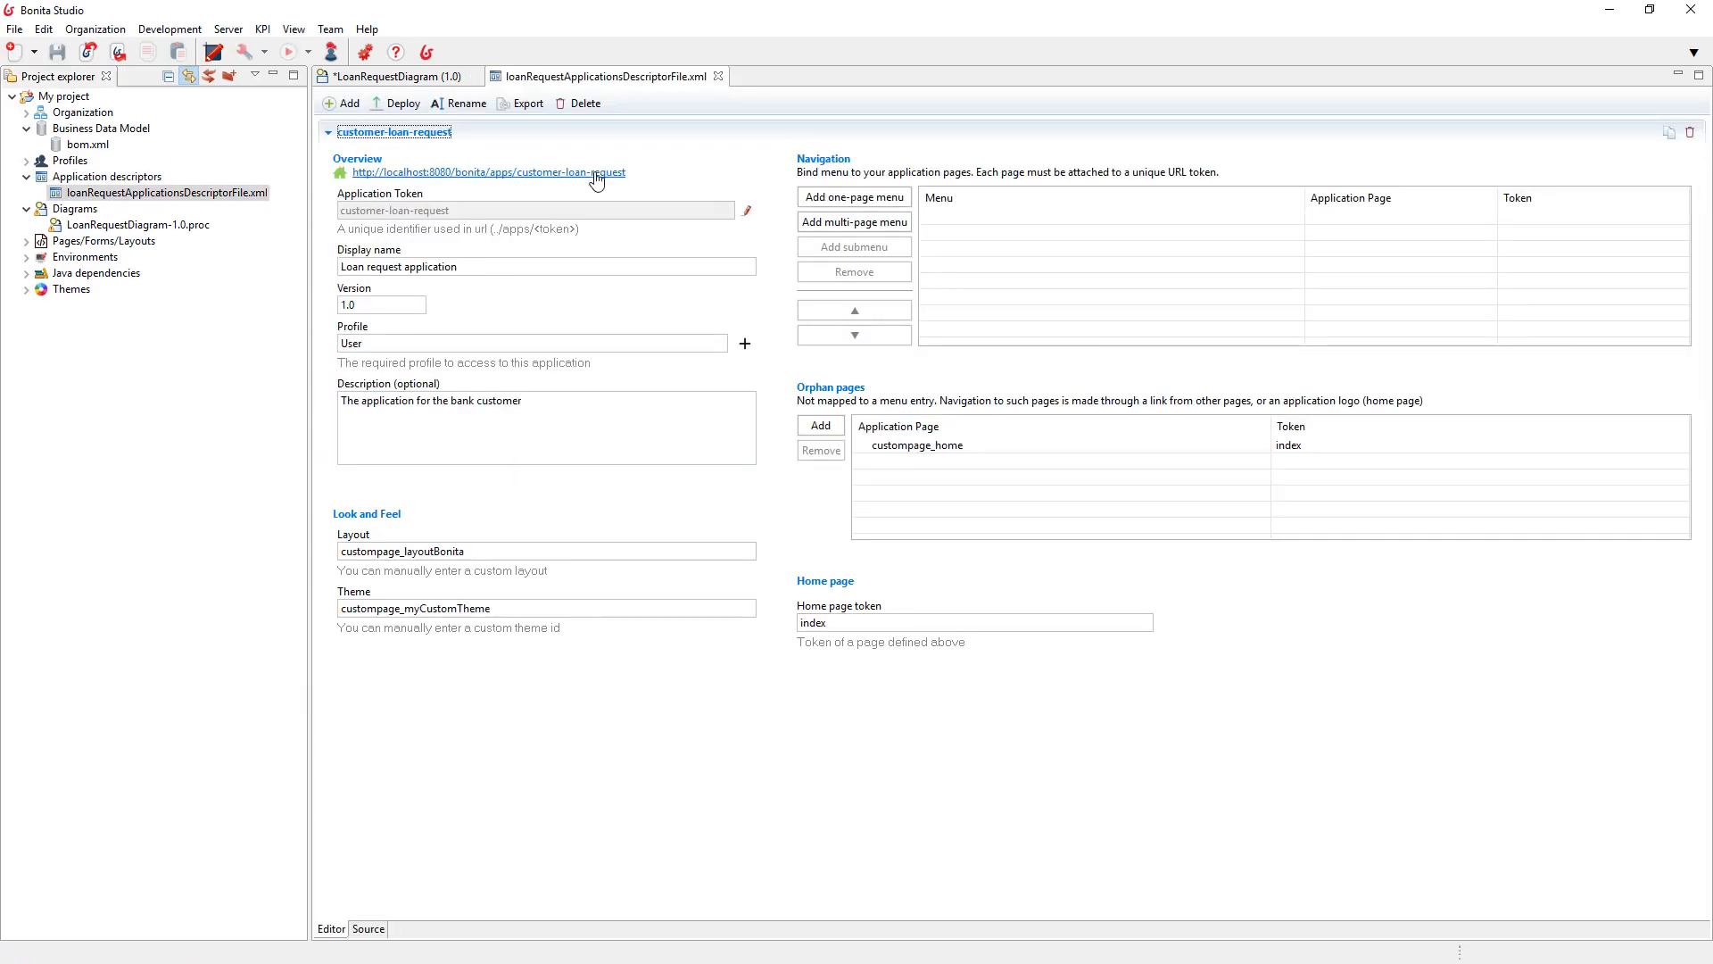
{"action": "left_click", "coordinate": [598, 173]}
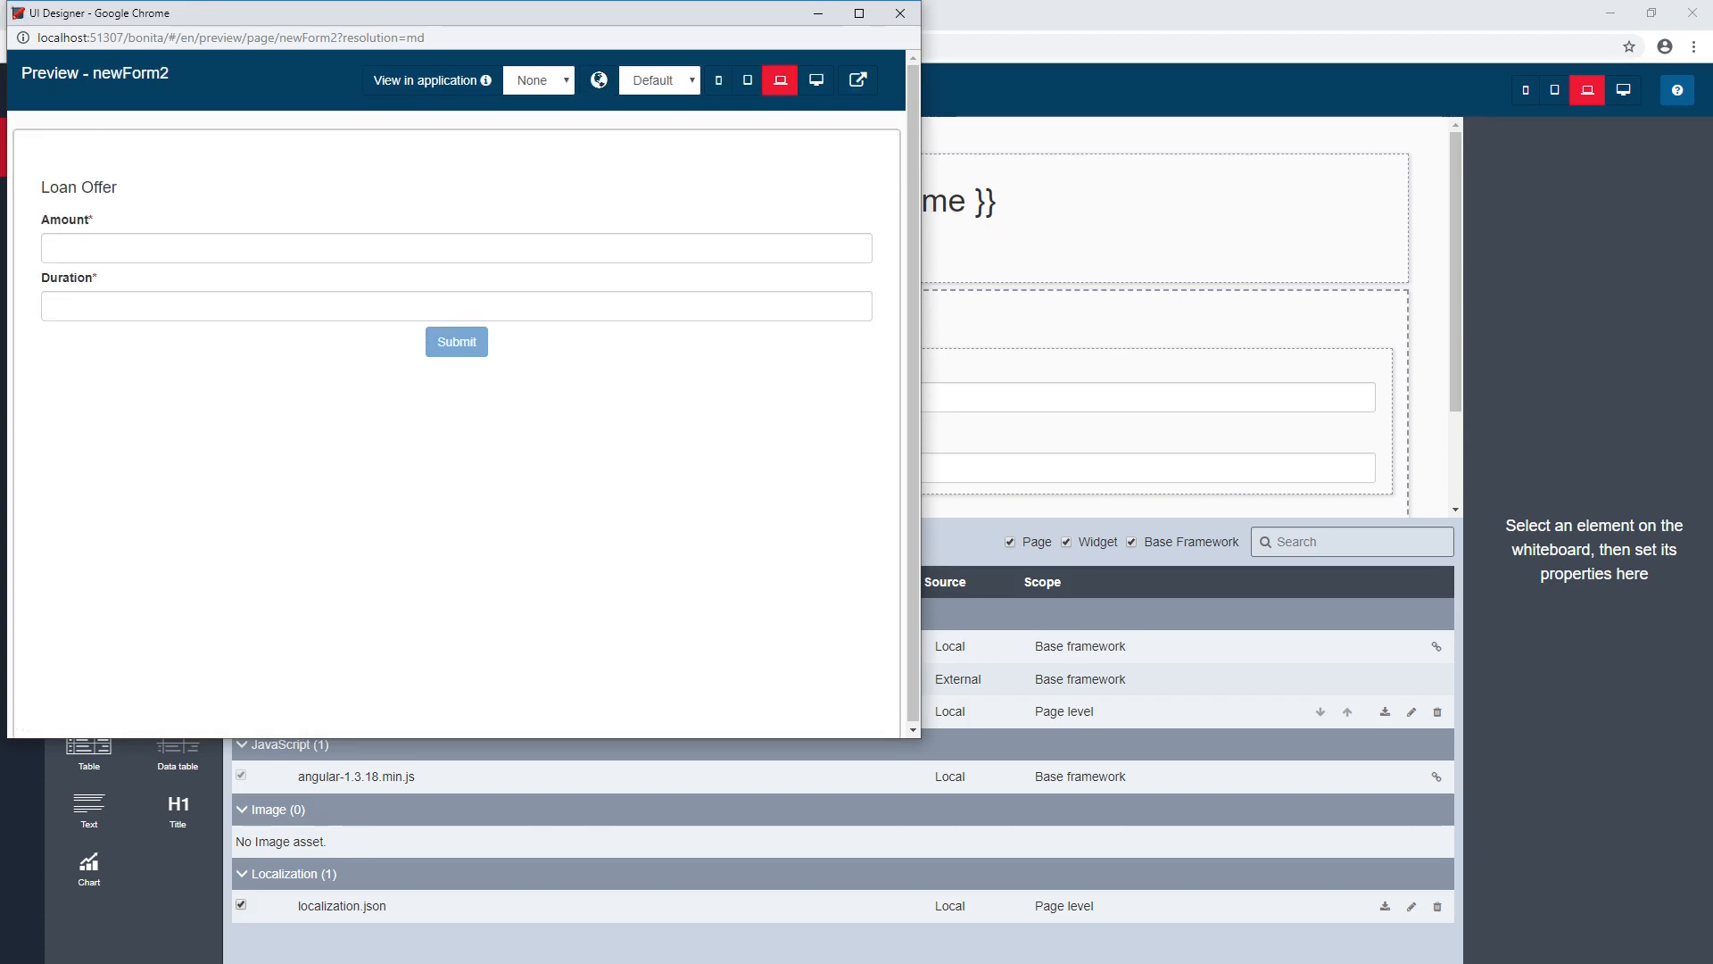
{"action": "key", "text": "alt+F4"}
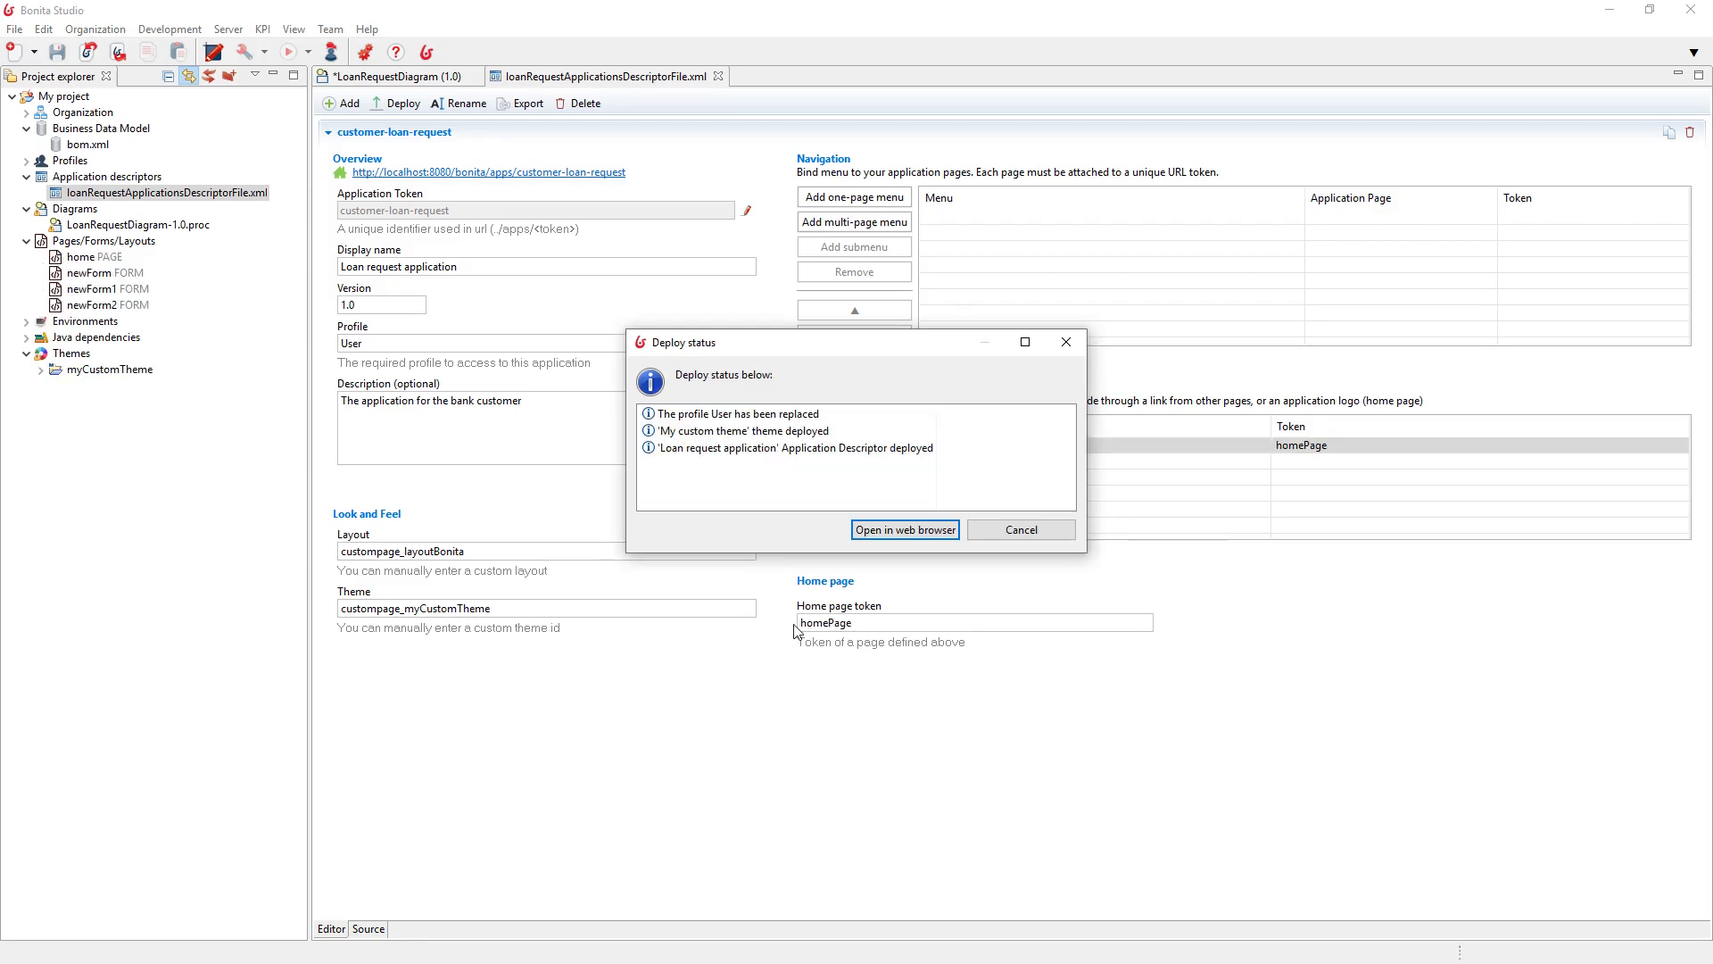
View the newForm2 preview in the Loan request application, and compare it with the None setting
{"action": "left_click", "coordinate": [875, 534]}
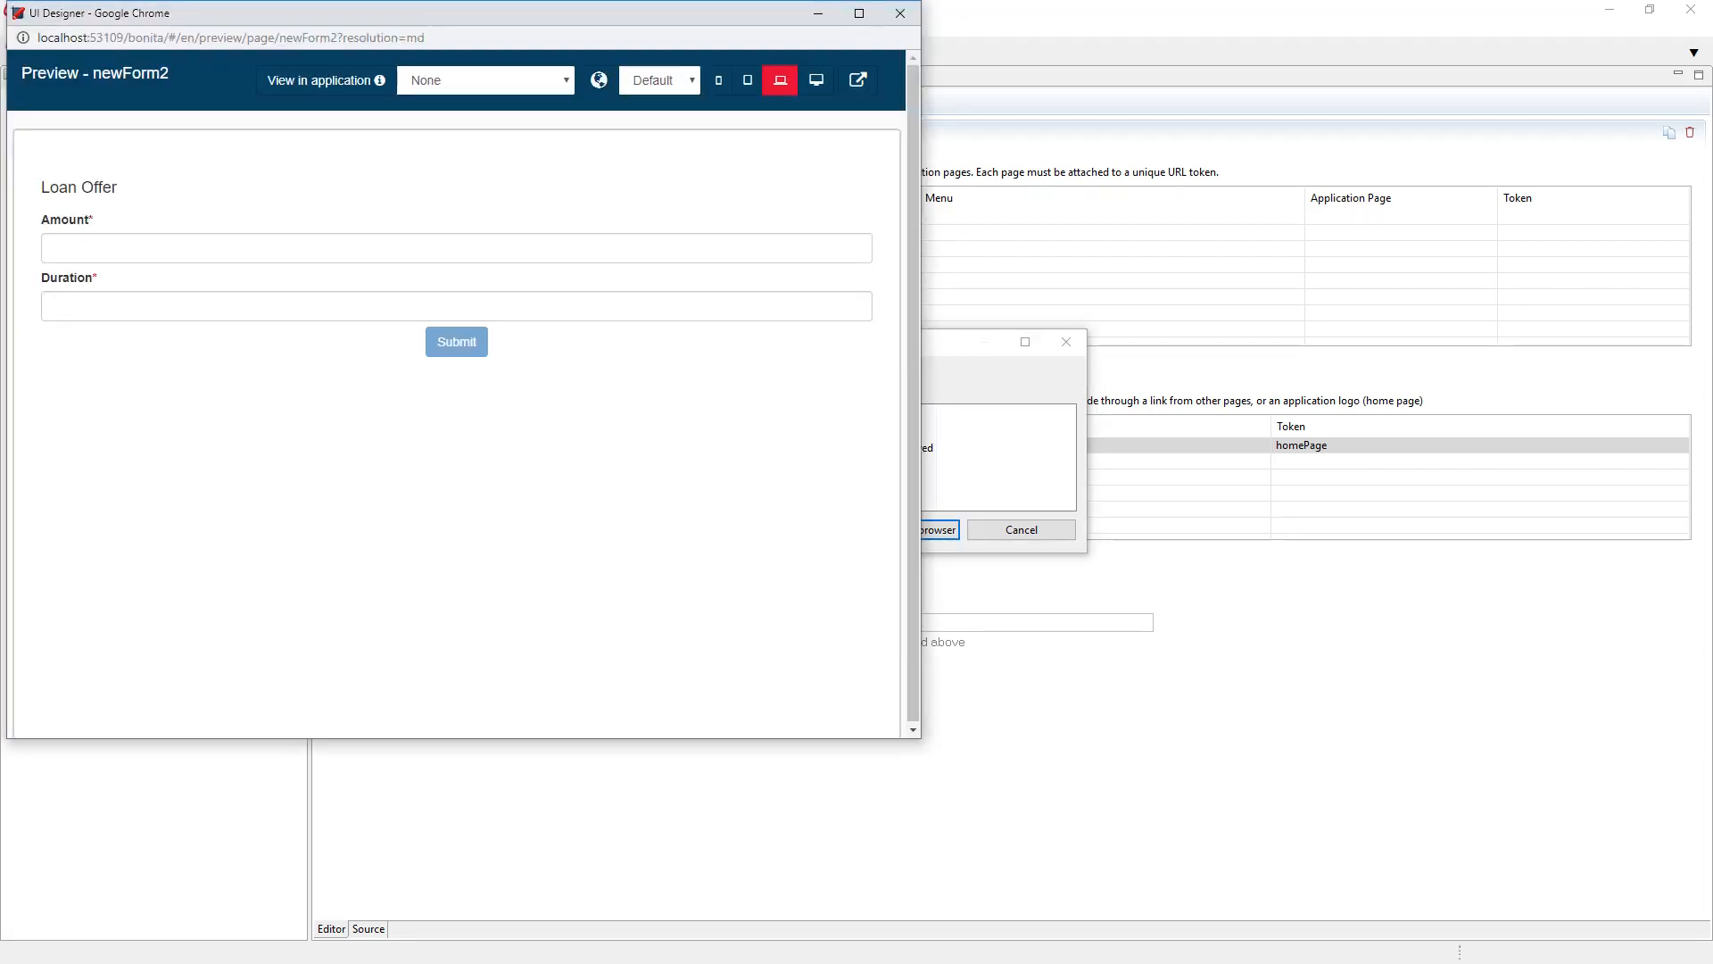
{"action": "left_click", "coordinate": [455, 90]}
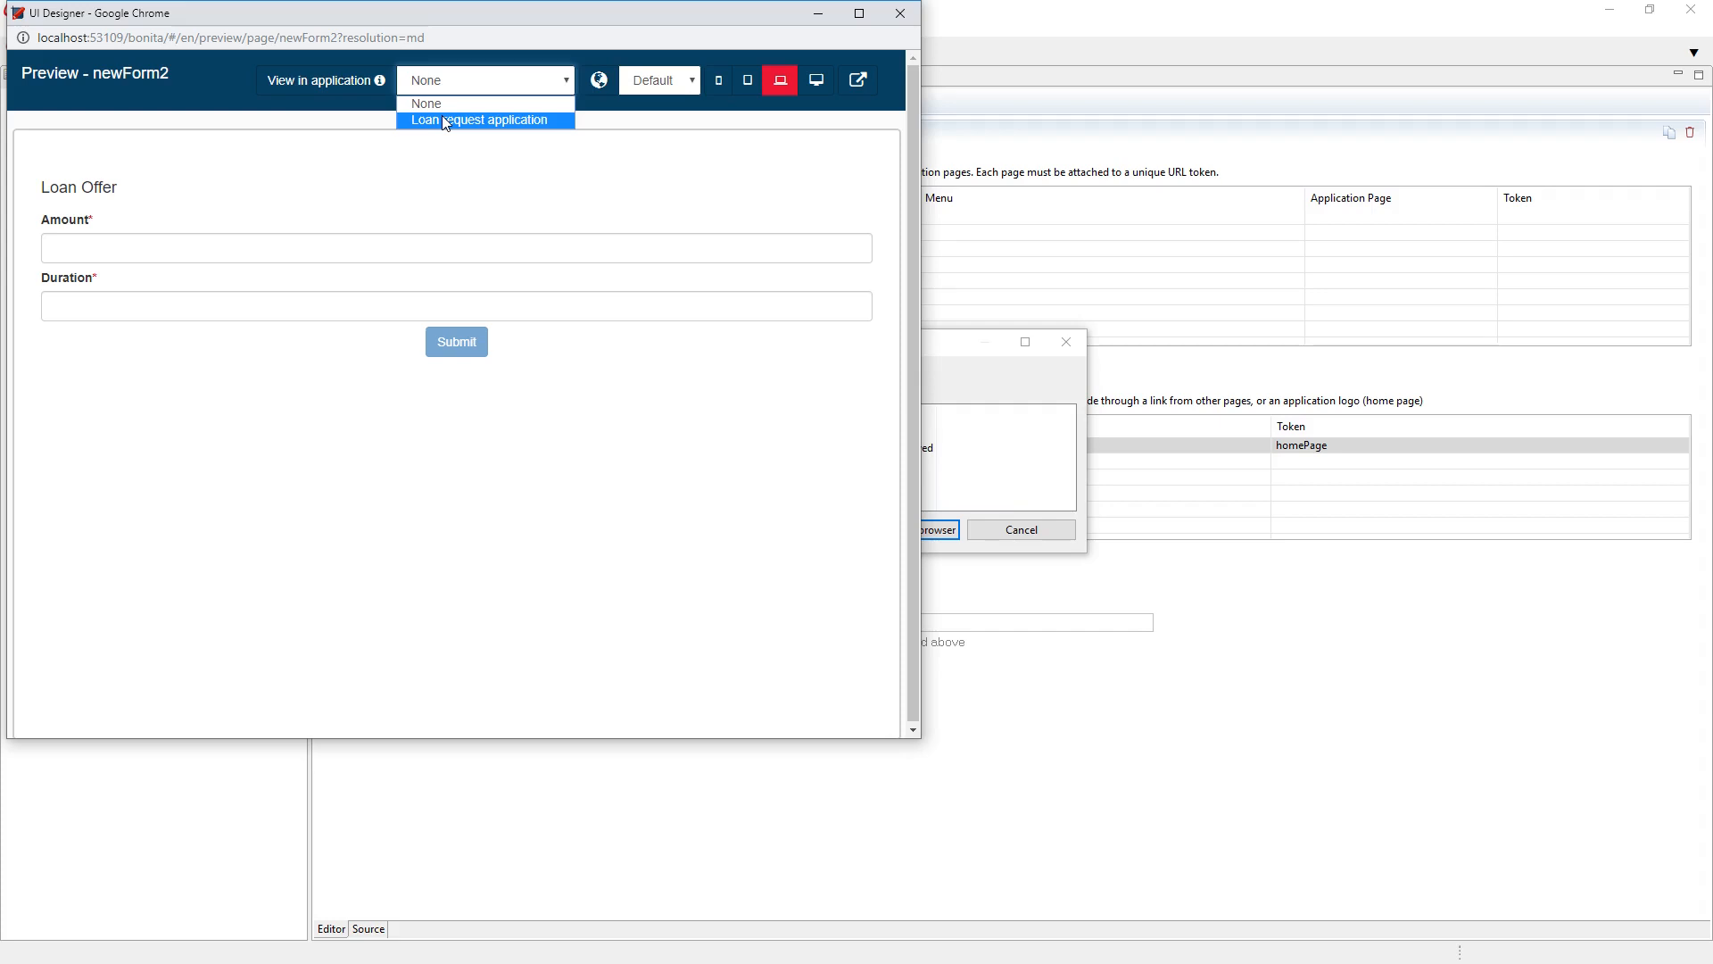
{"action": "left_click", "coordinate": [443, 119]}
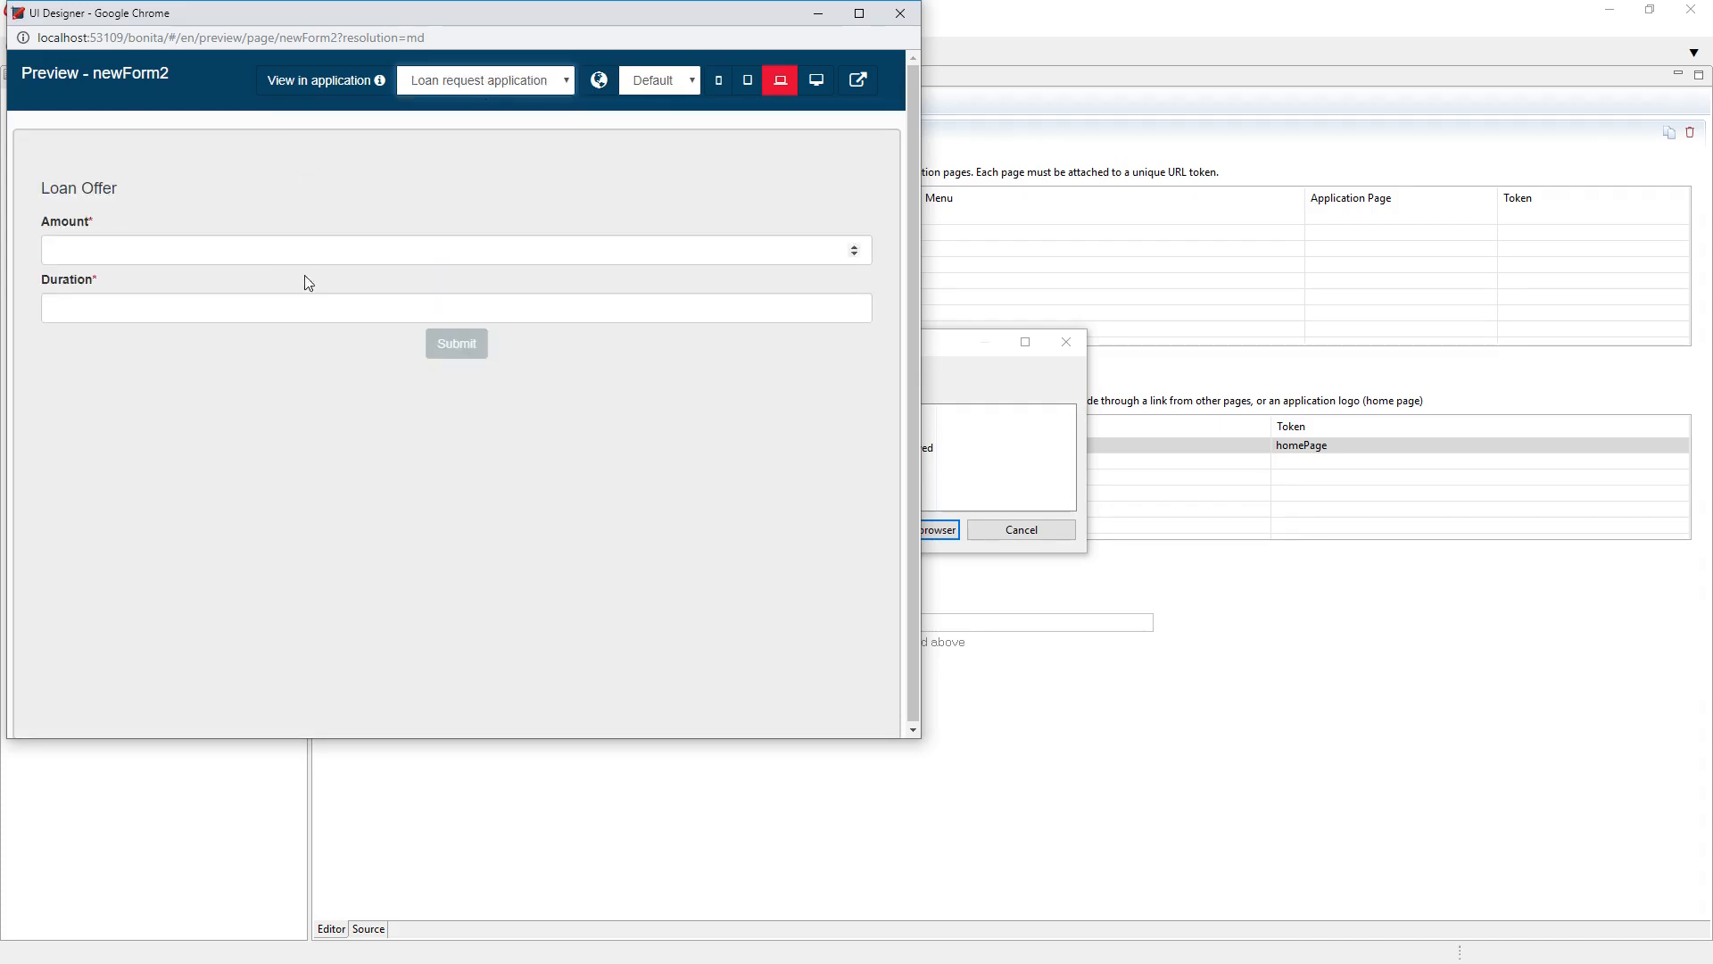
{"action": "left_click", "coordinate": [444, 94]}
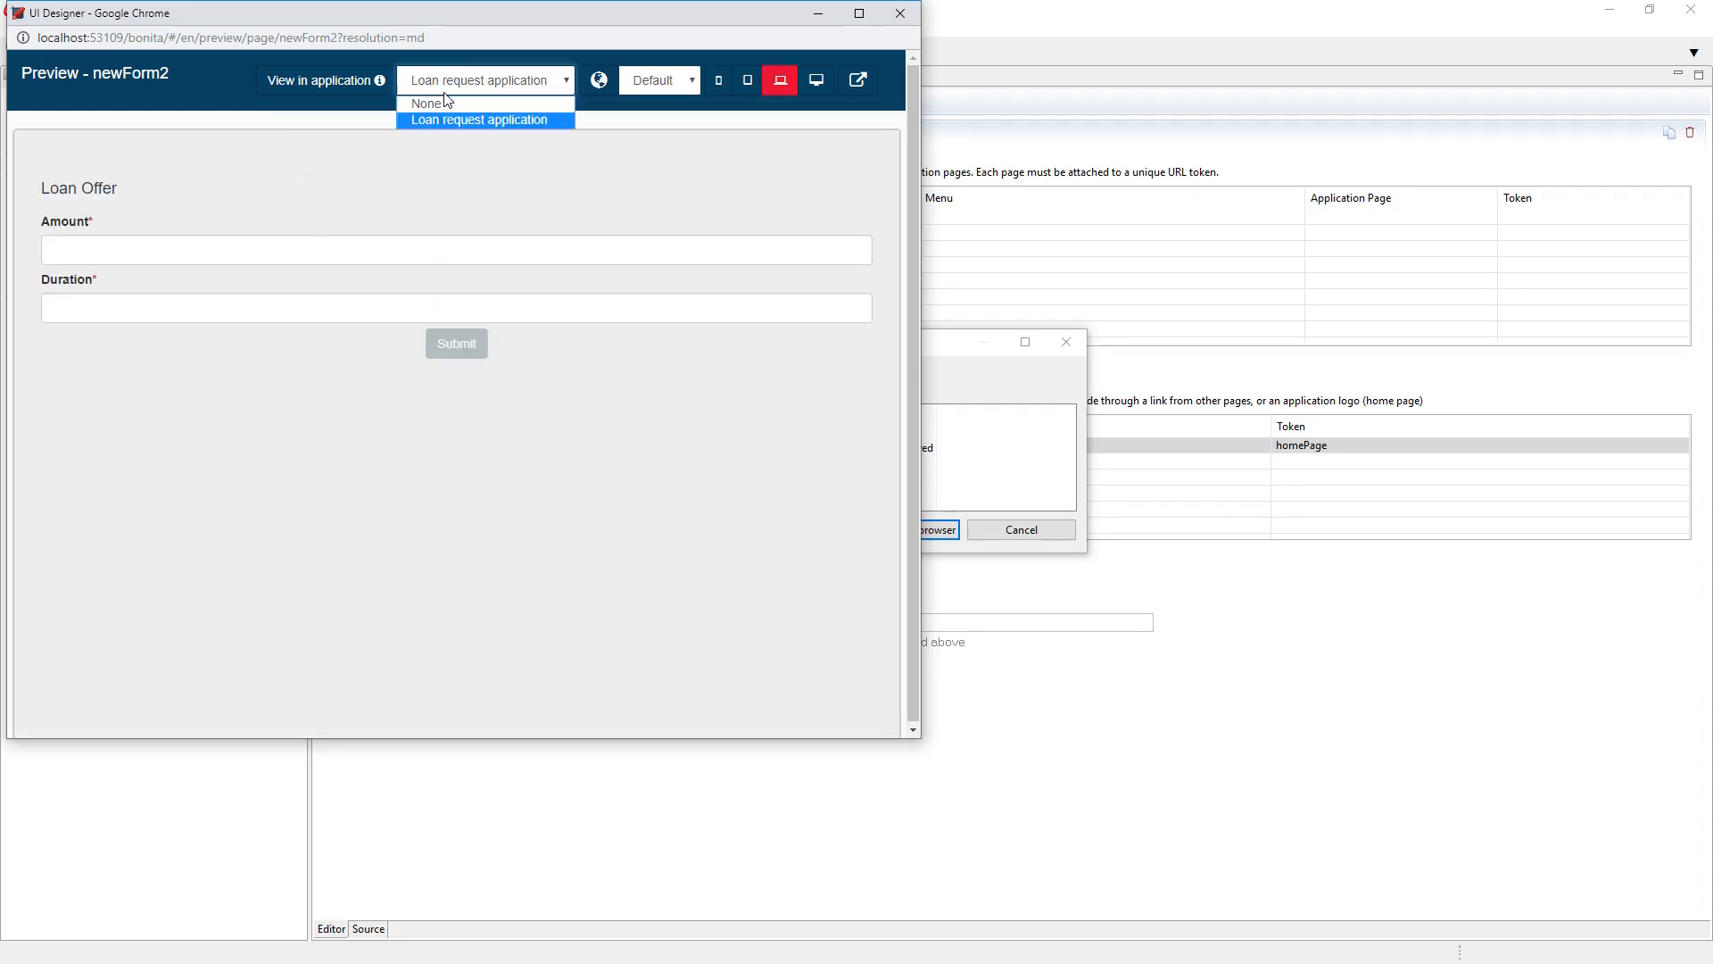
{"action": "left_click", "coordinate": [442, 100]}
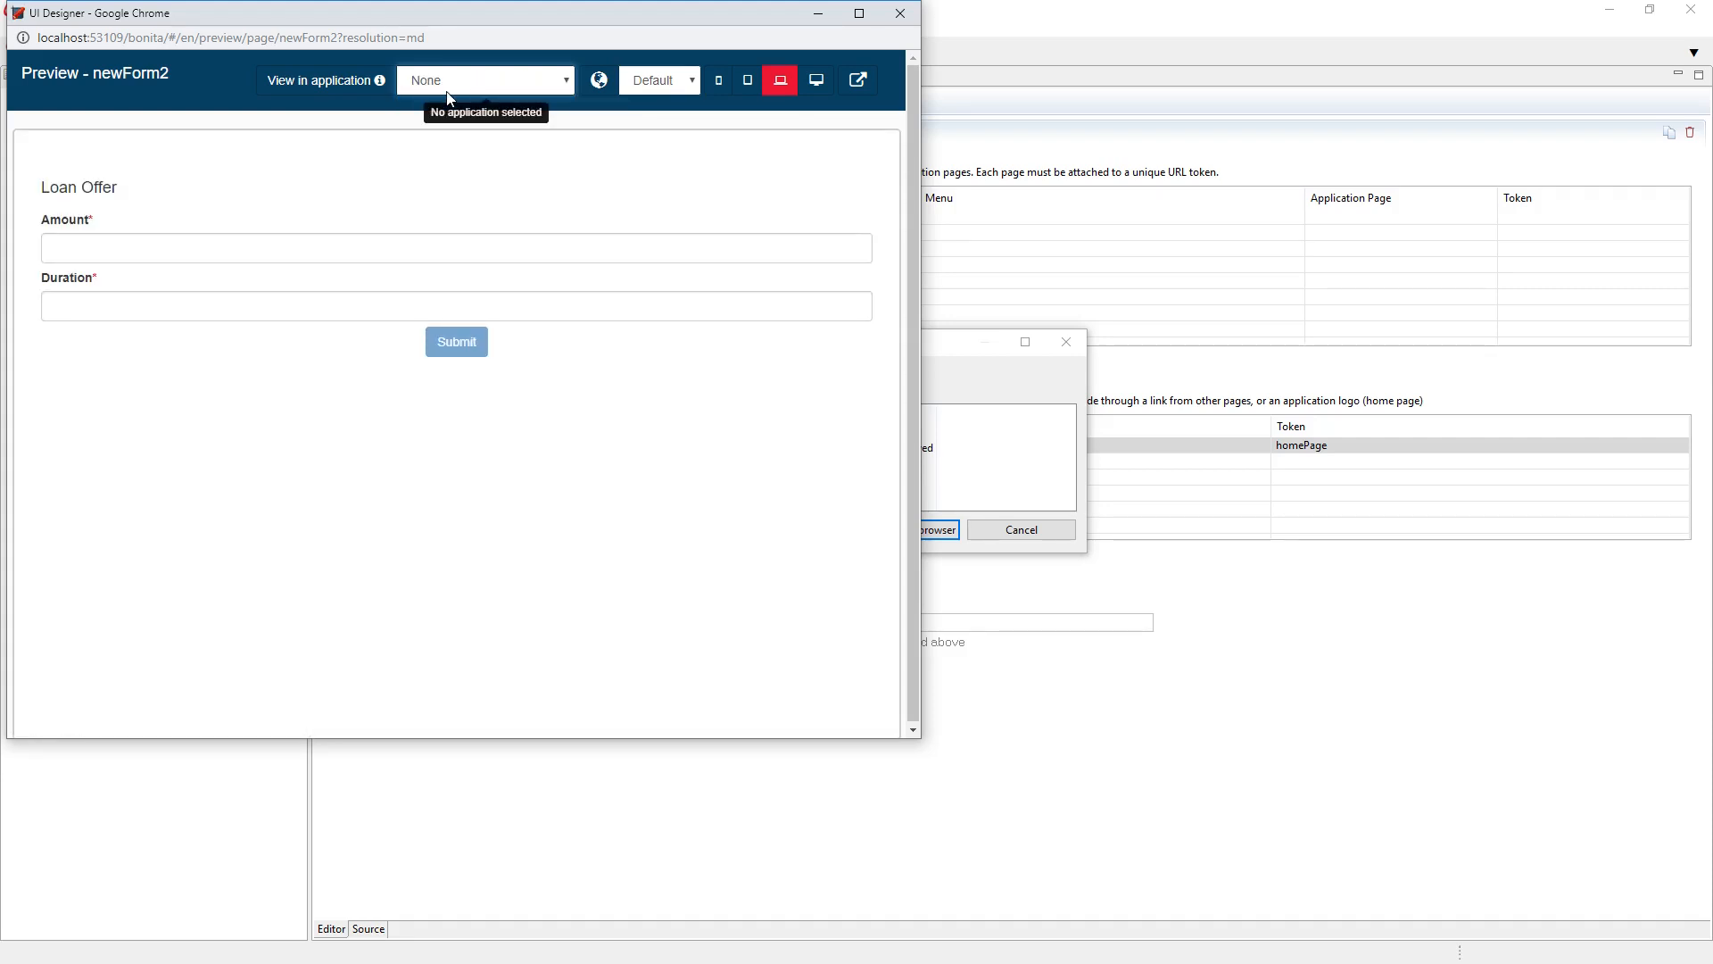
{"action": "left_click", "coordinate": [448, 96]}
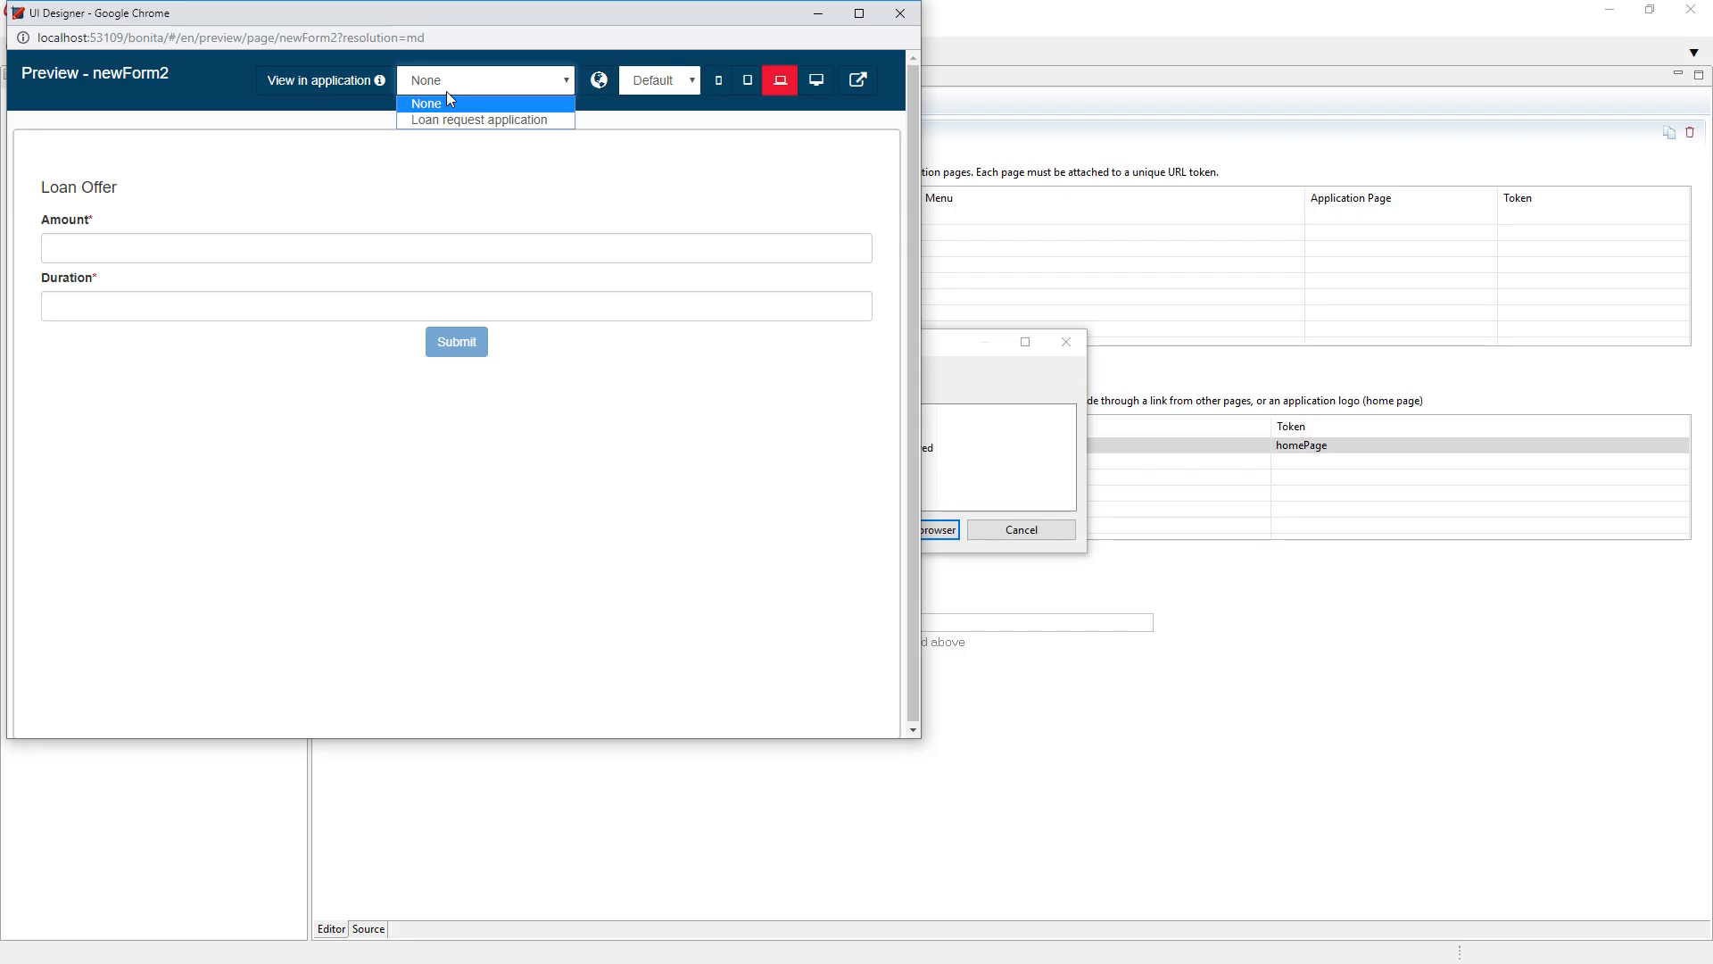
{"action": "left_click", "coordinate": [447, 95]}
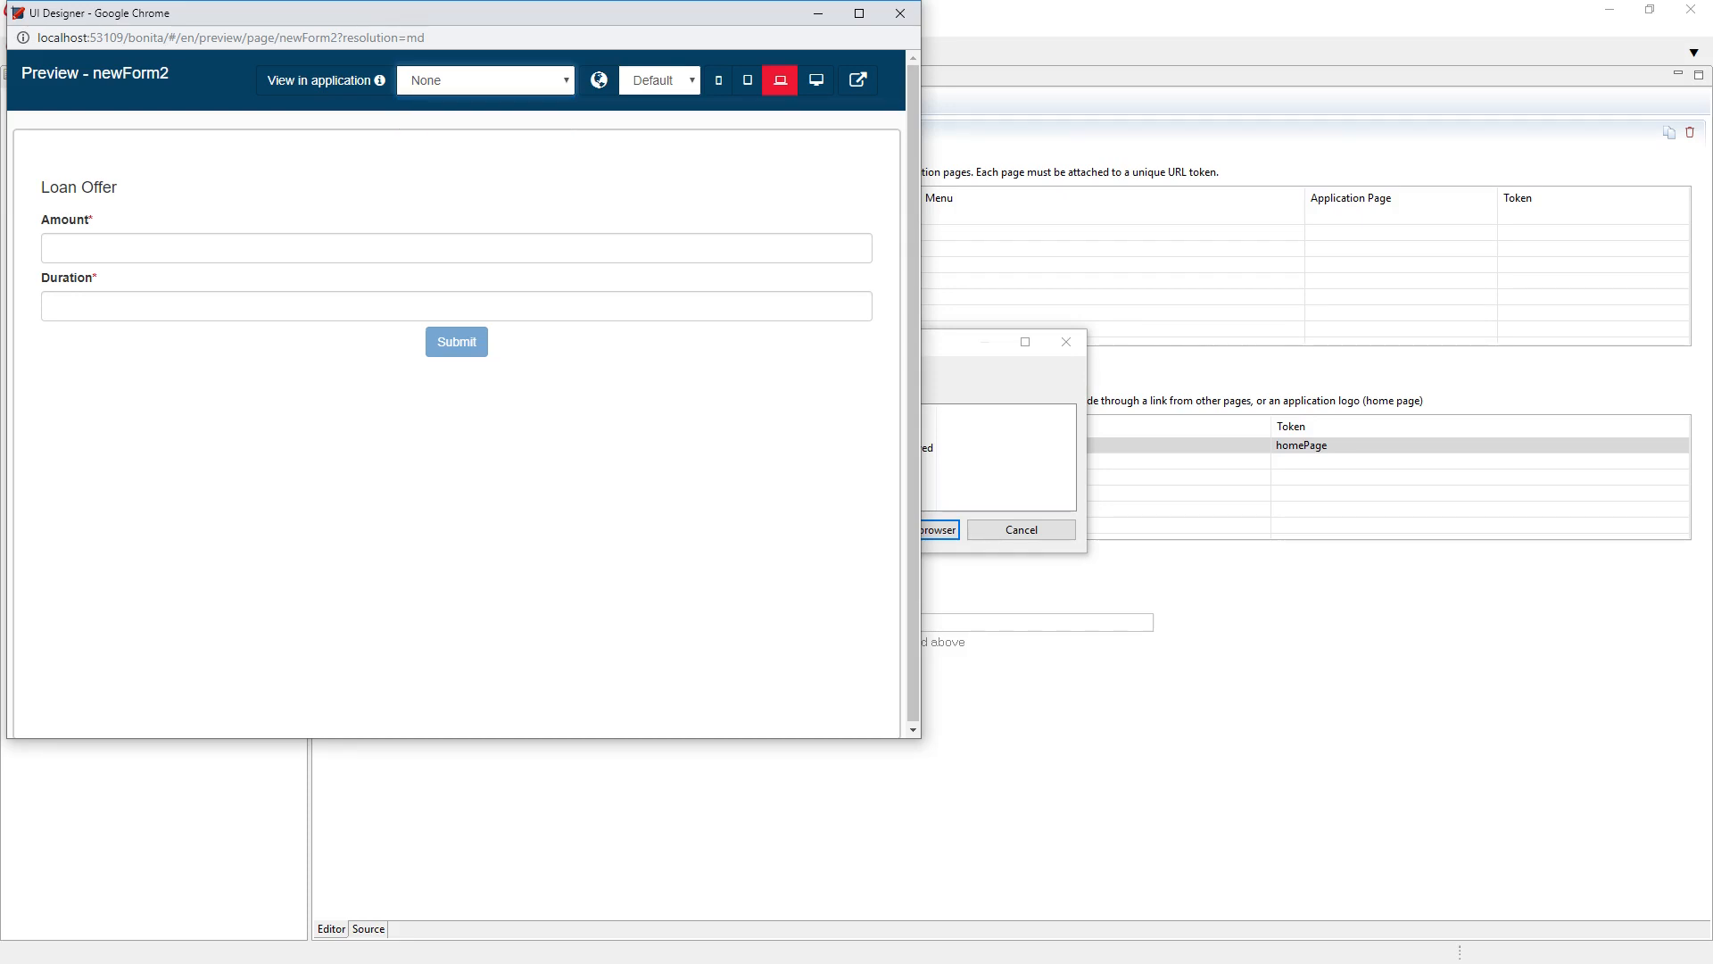
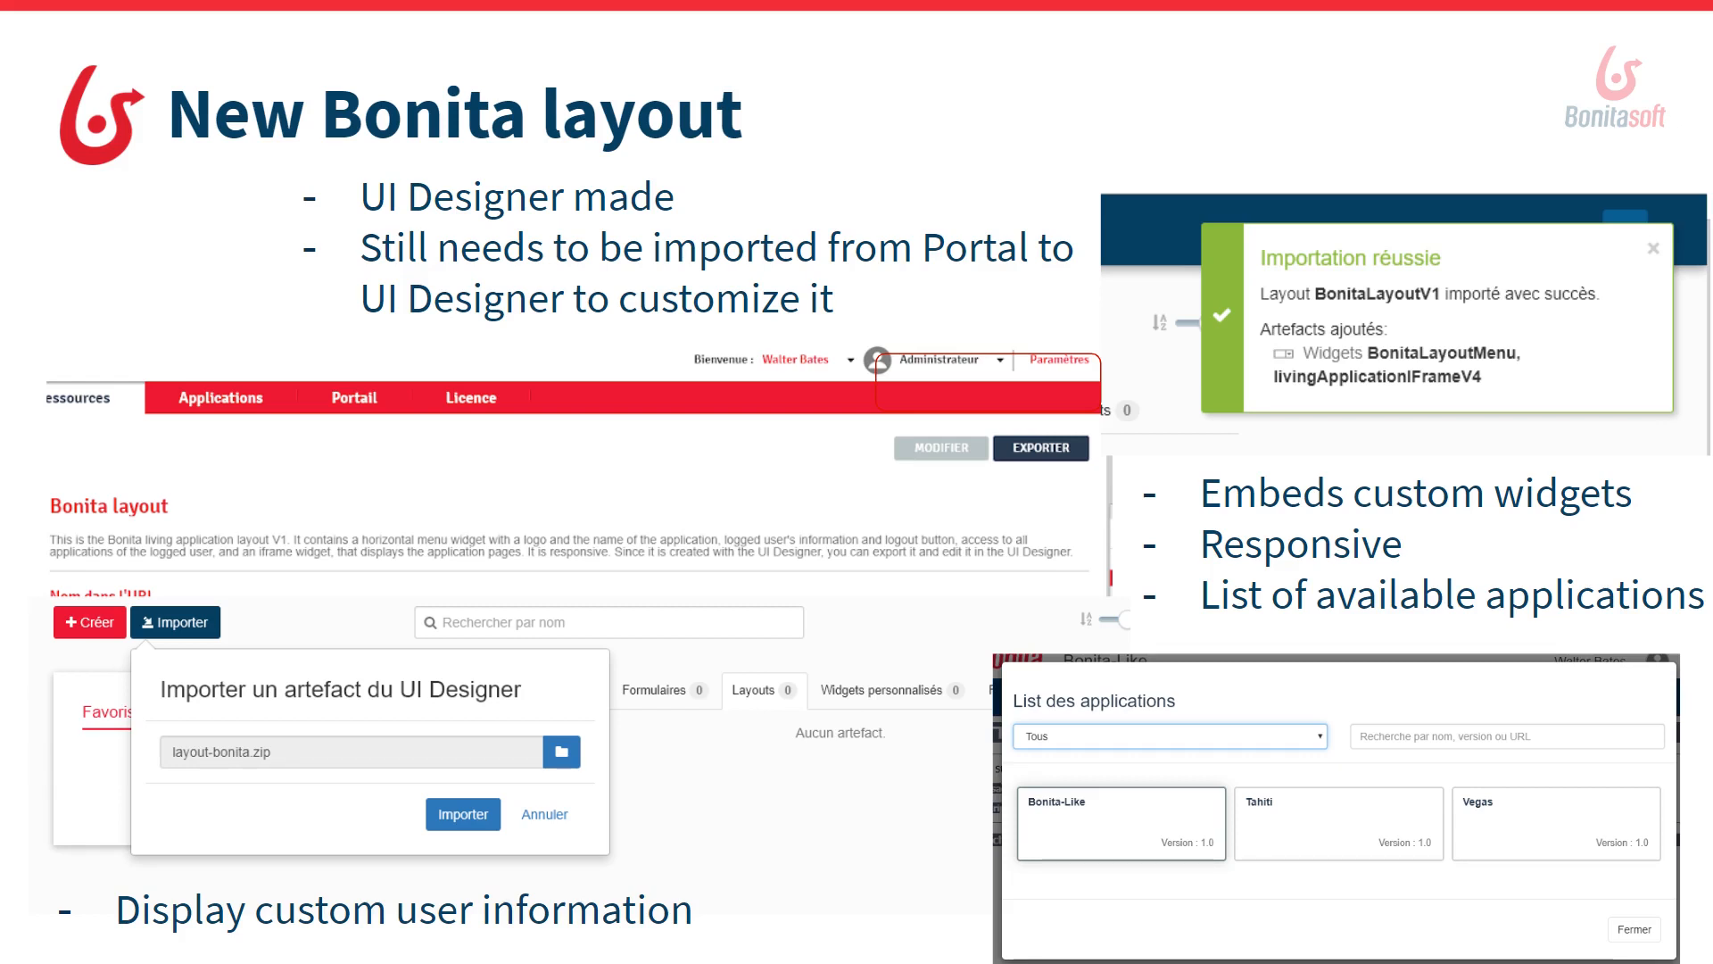
{"action": "key", "text": "Right"}
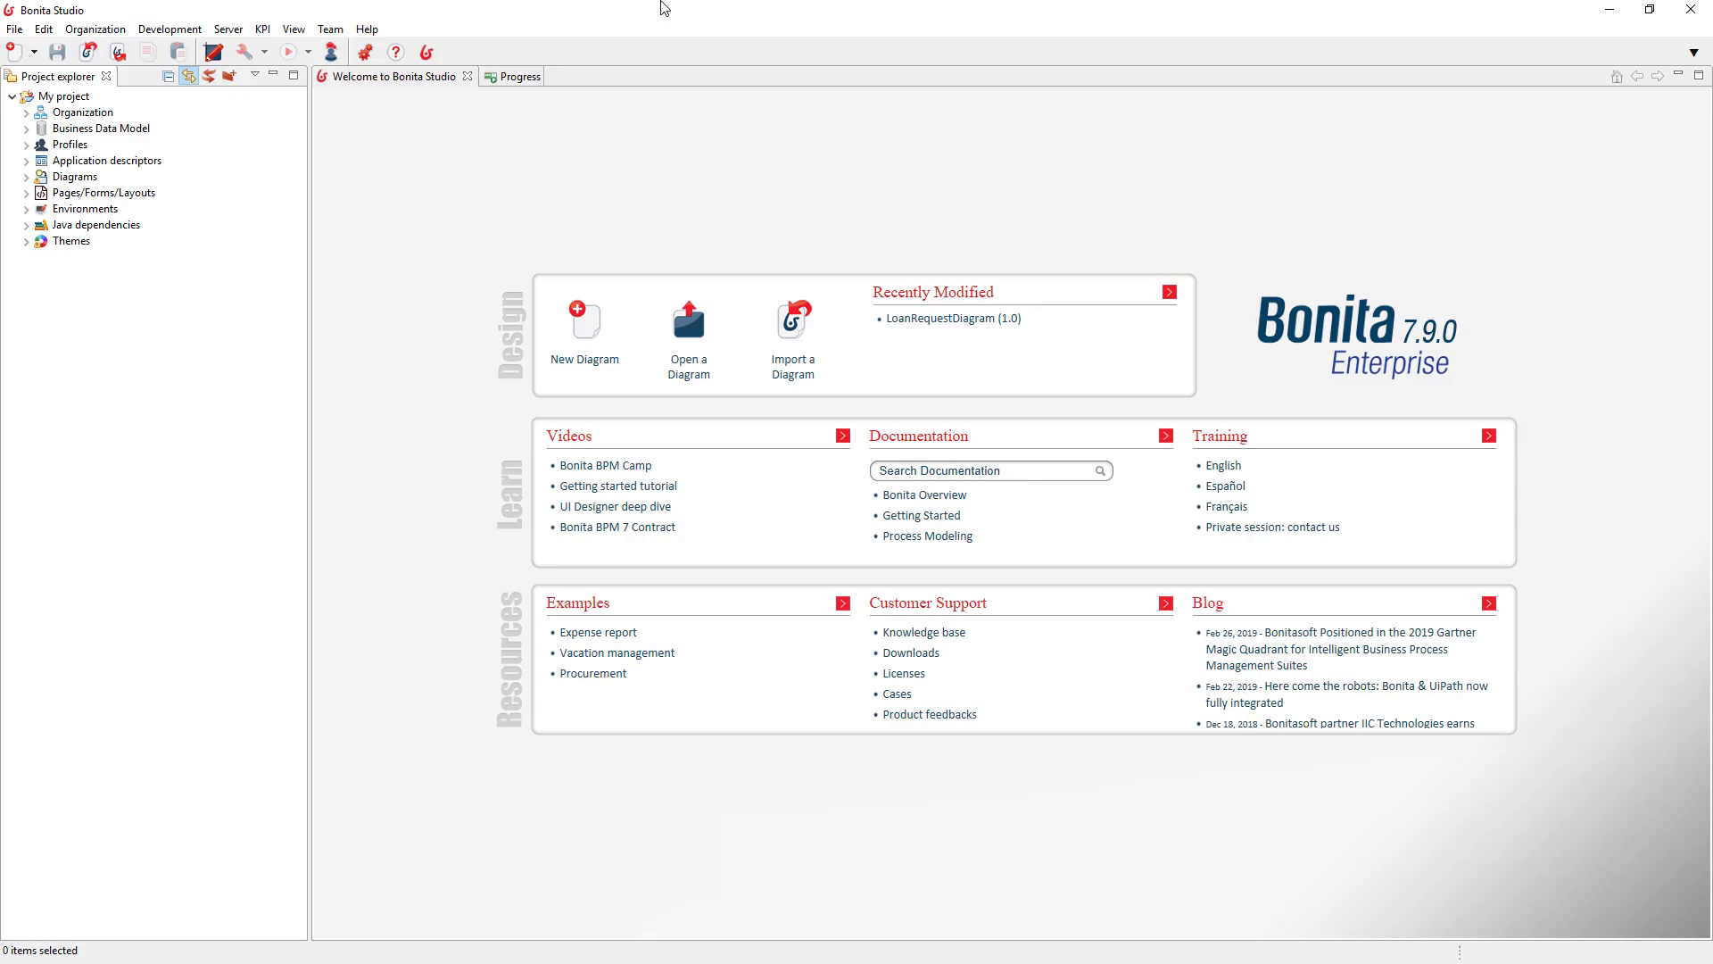
Open the Bonita Portal from Bonita Studio and switch to the Administrator profile
{"action": "left_click", "coordinate": [331, 51]}
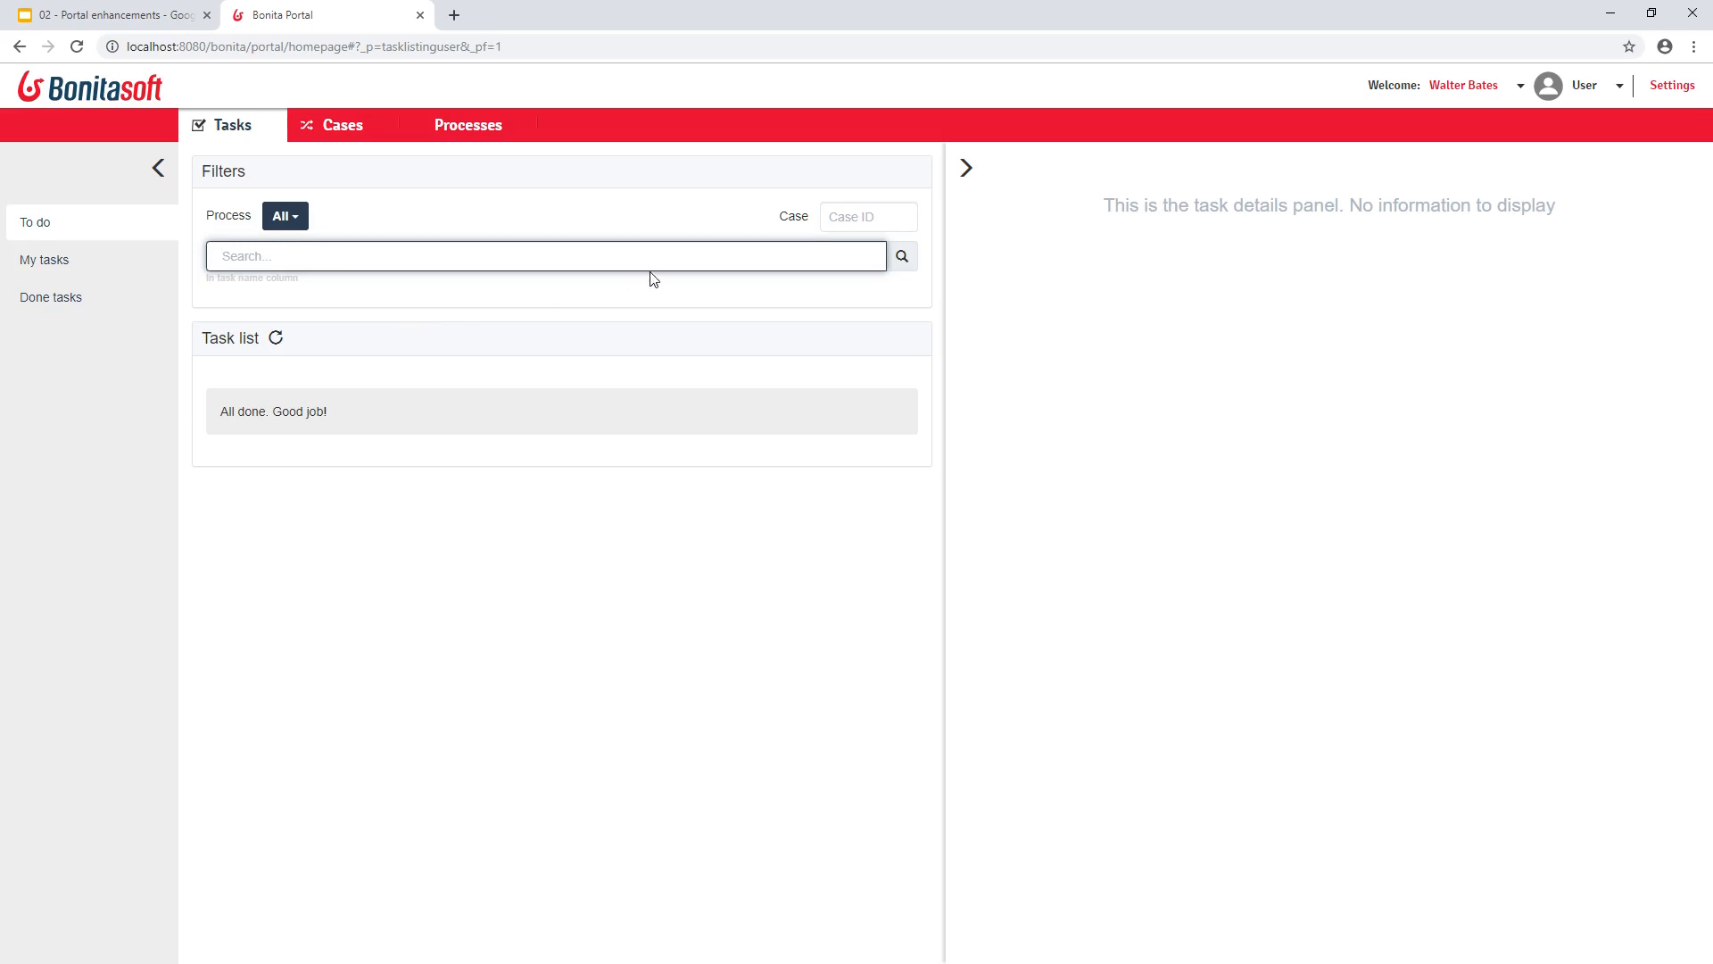
{"action": "left_click", "coordinate": [1593, 87]}
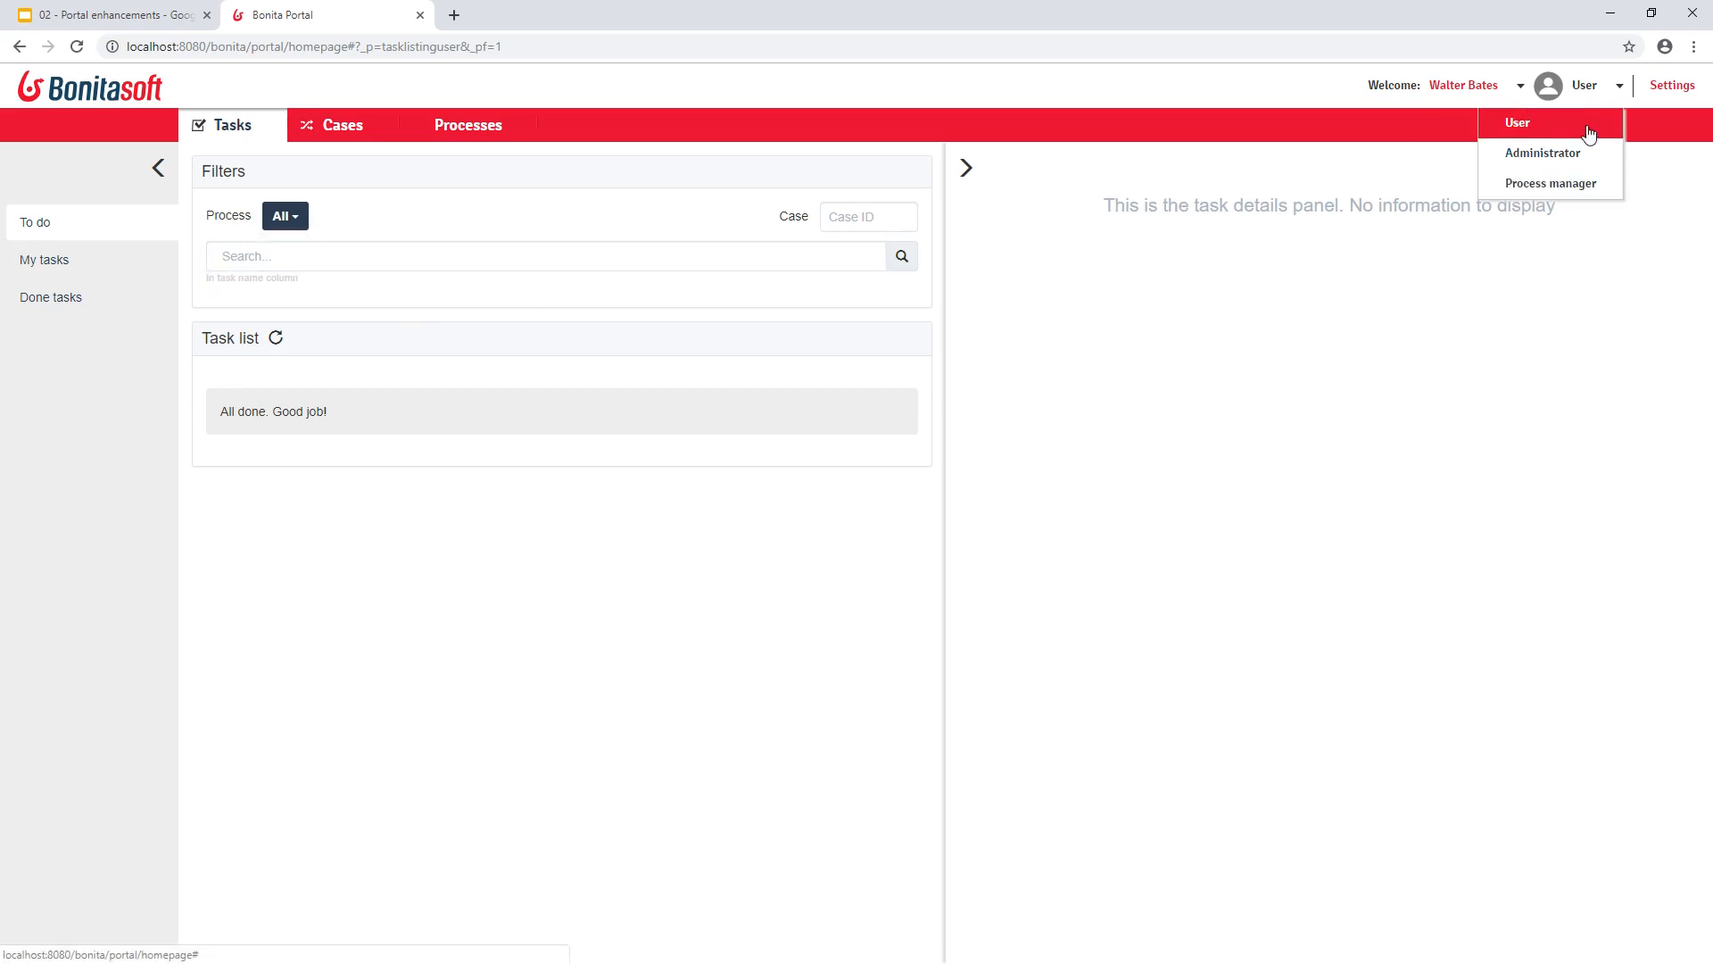
{"action": "left_click", "coordinate": [1578, 152]}
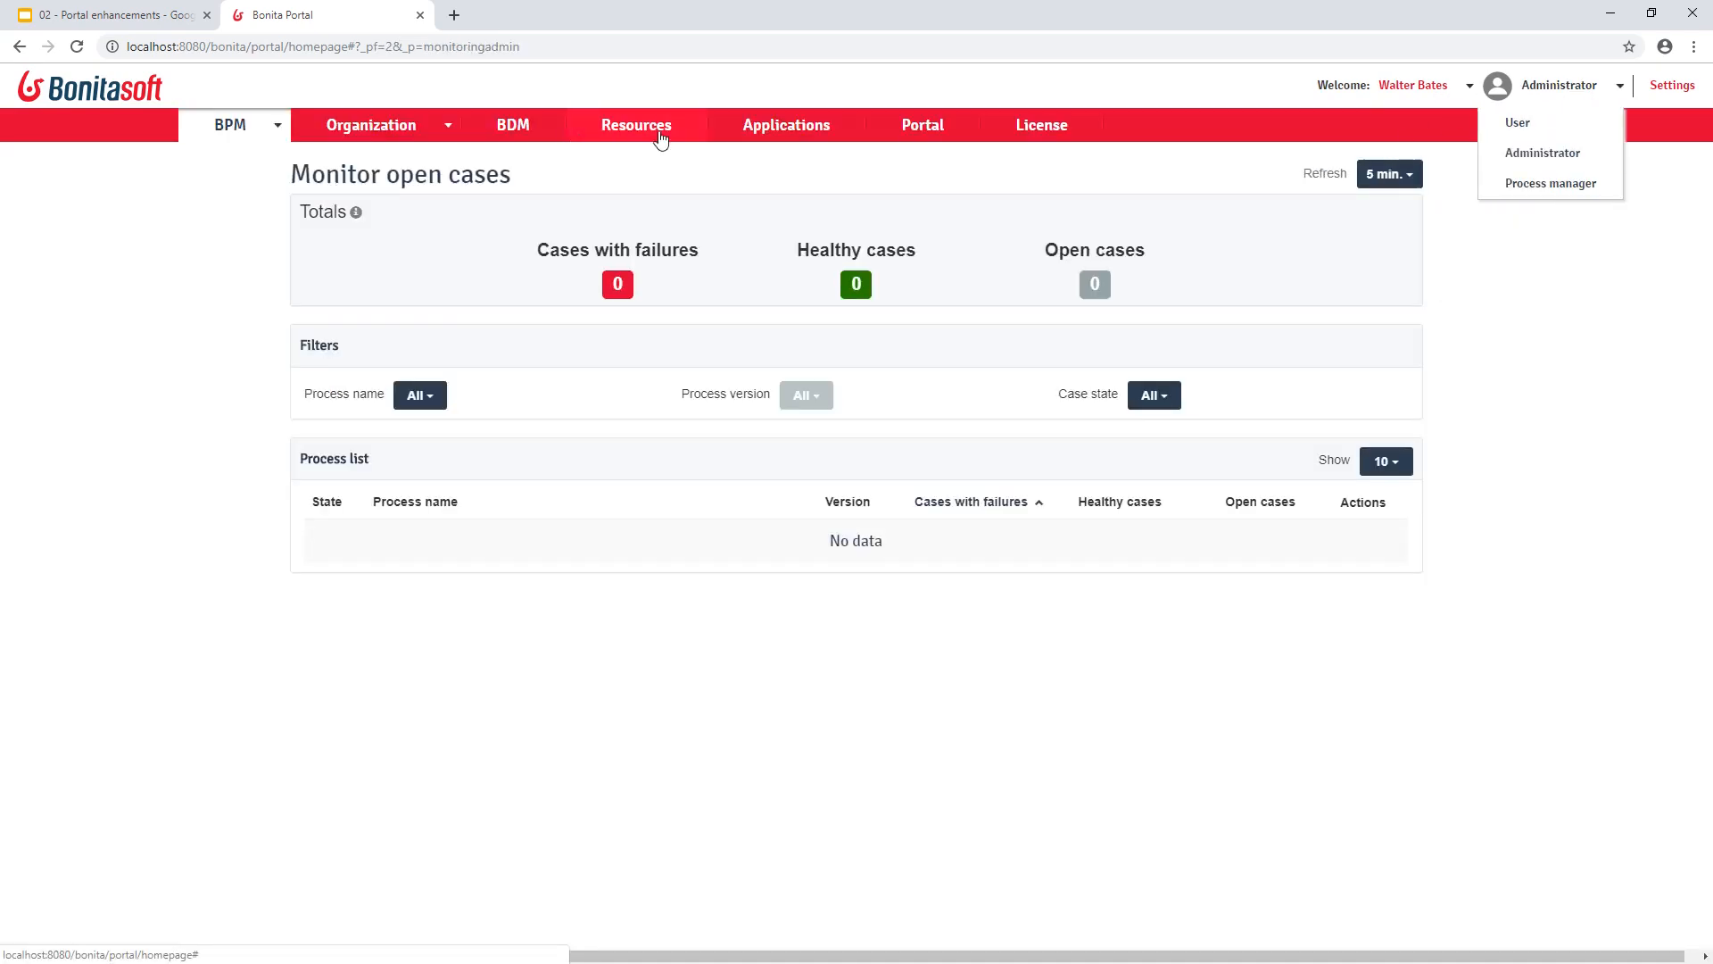
Export the Bonita layout from the portal's layout resources
{"action": "left_click", "coordinate": [612, 105]}
{"action": "left_click", "coordinate": [616, 121]}
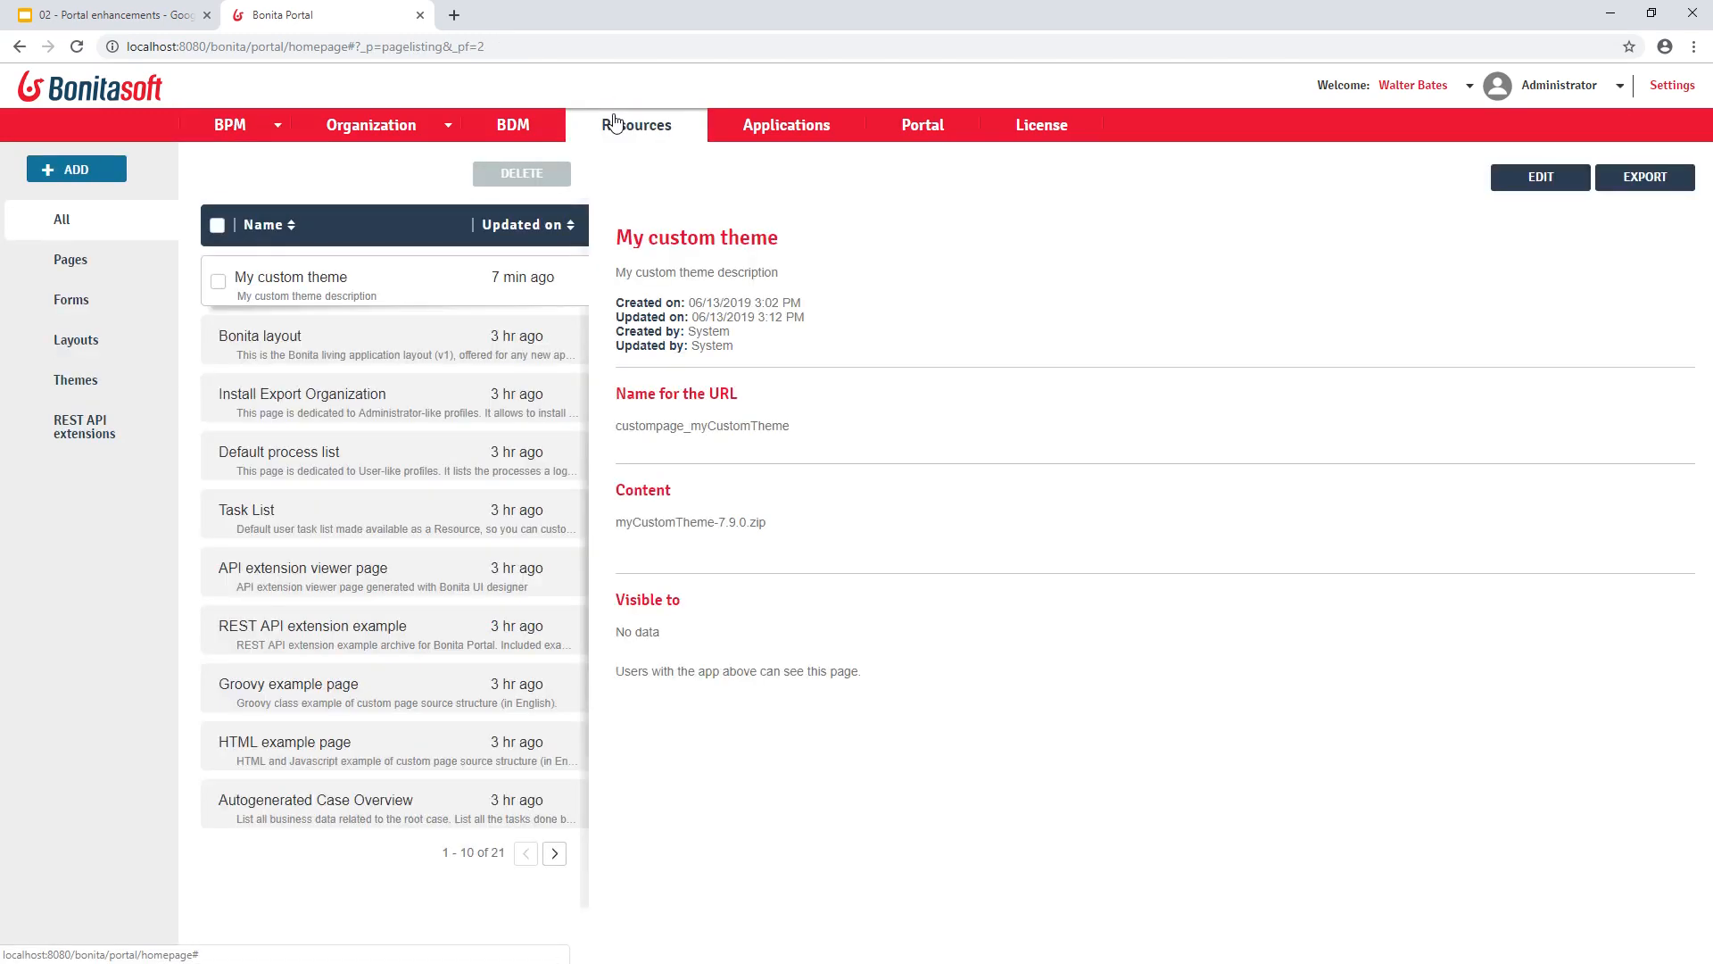
{"action": "left_click", "coordinate": [123, 339]}
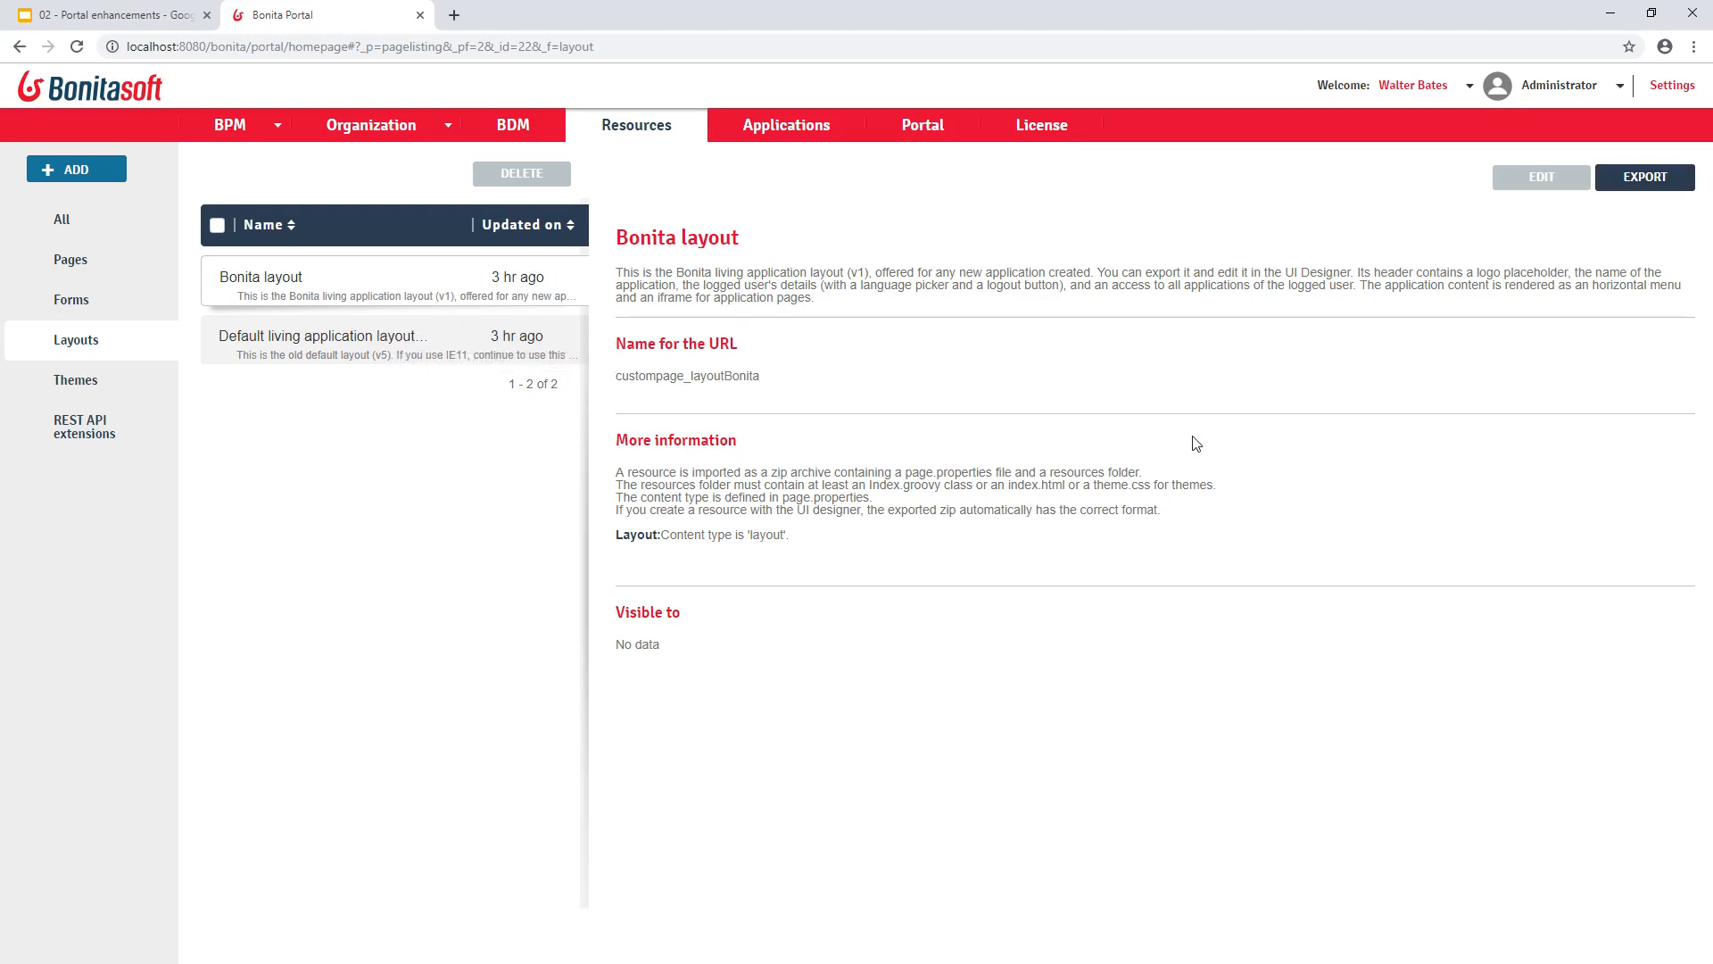
{"action": "left_click", "coordinate": [1603, 185]}
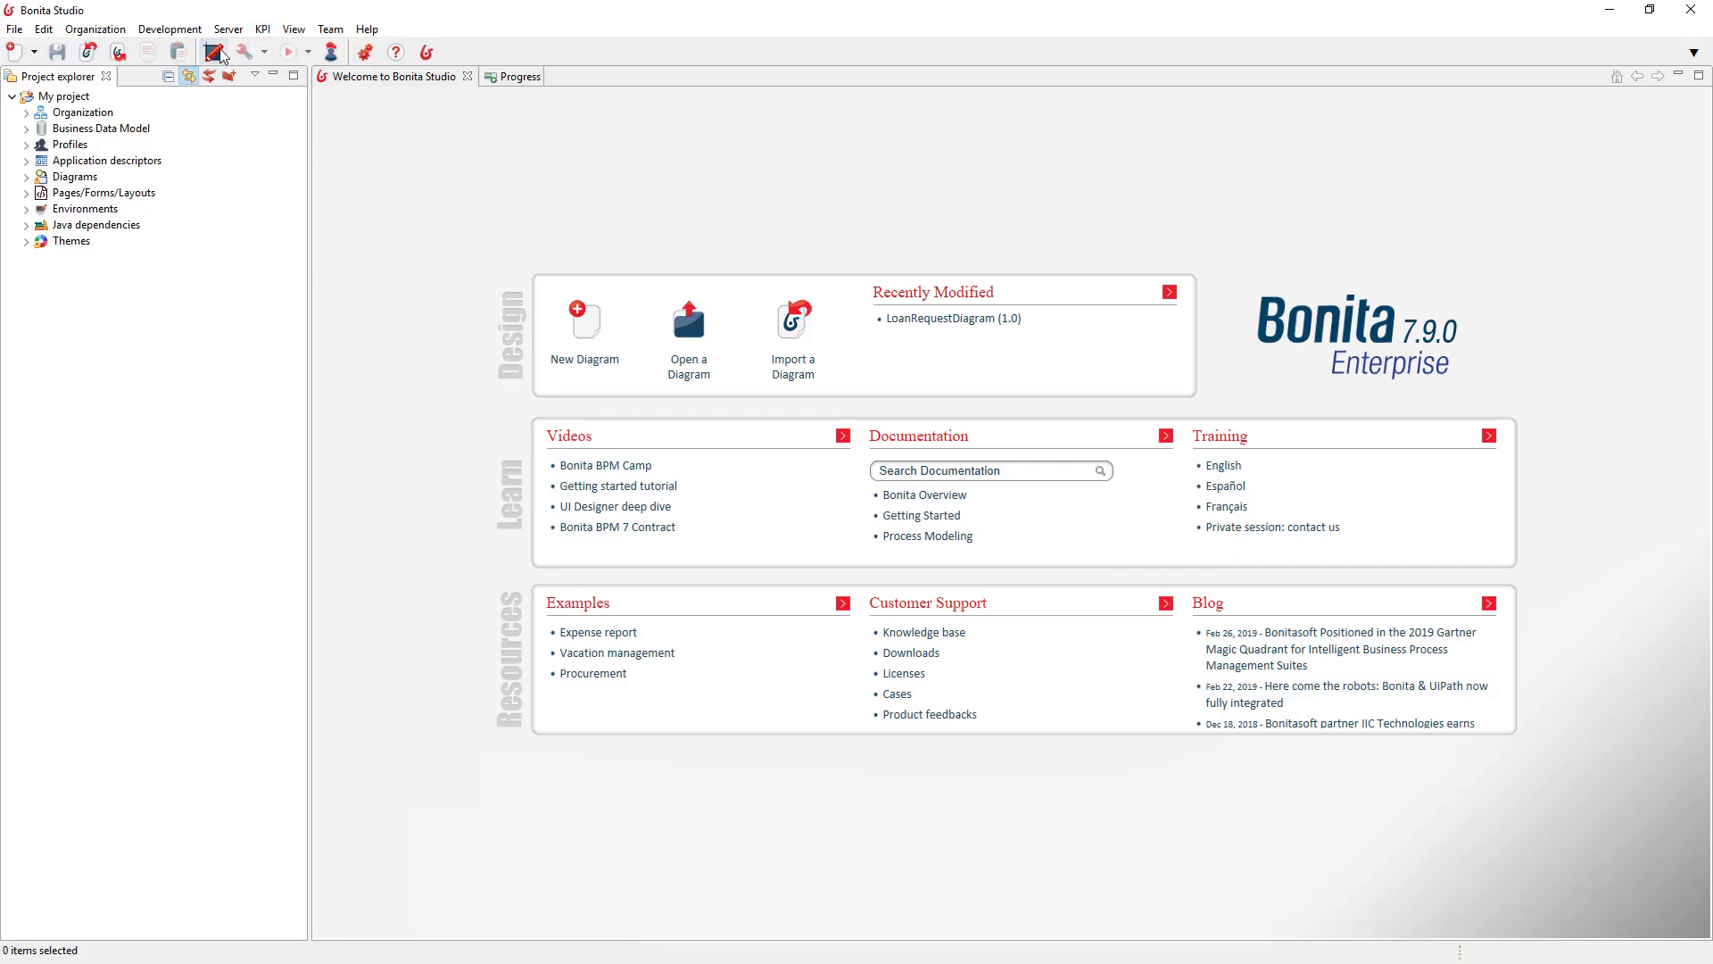
Open the UI Designer from Bonita Studio and import the exported layout-bonita.zip
{"action": "left_click", "coordinate": [215, 53]}
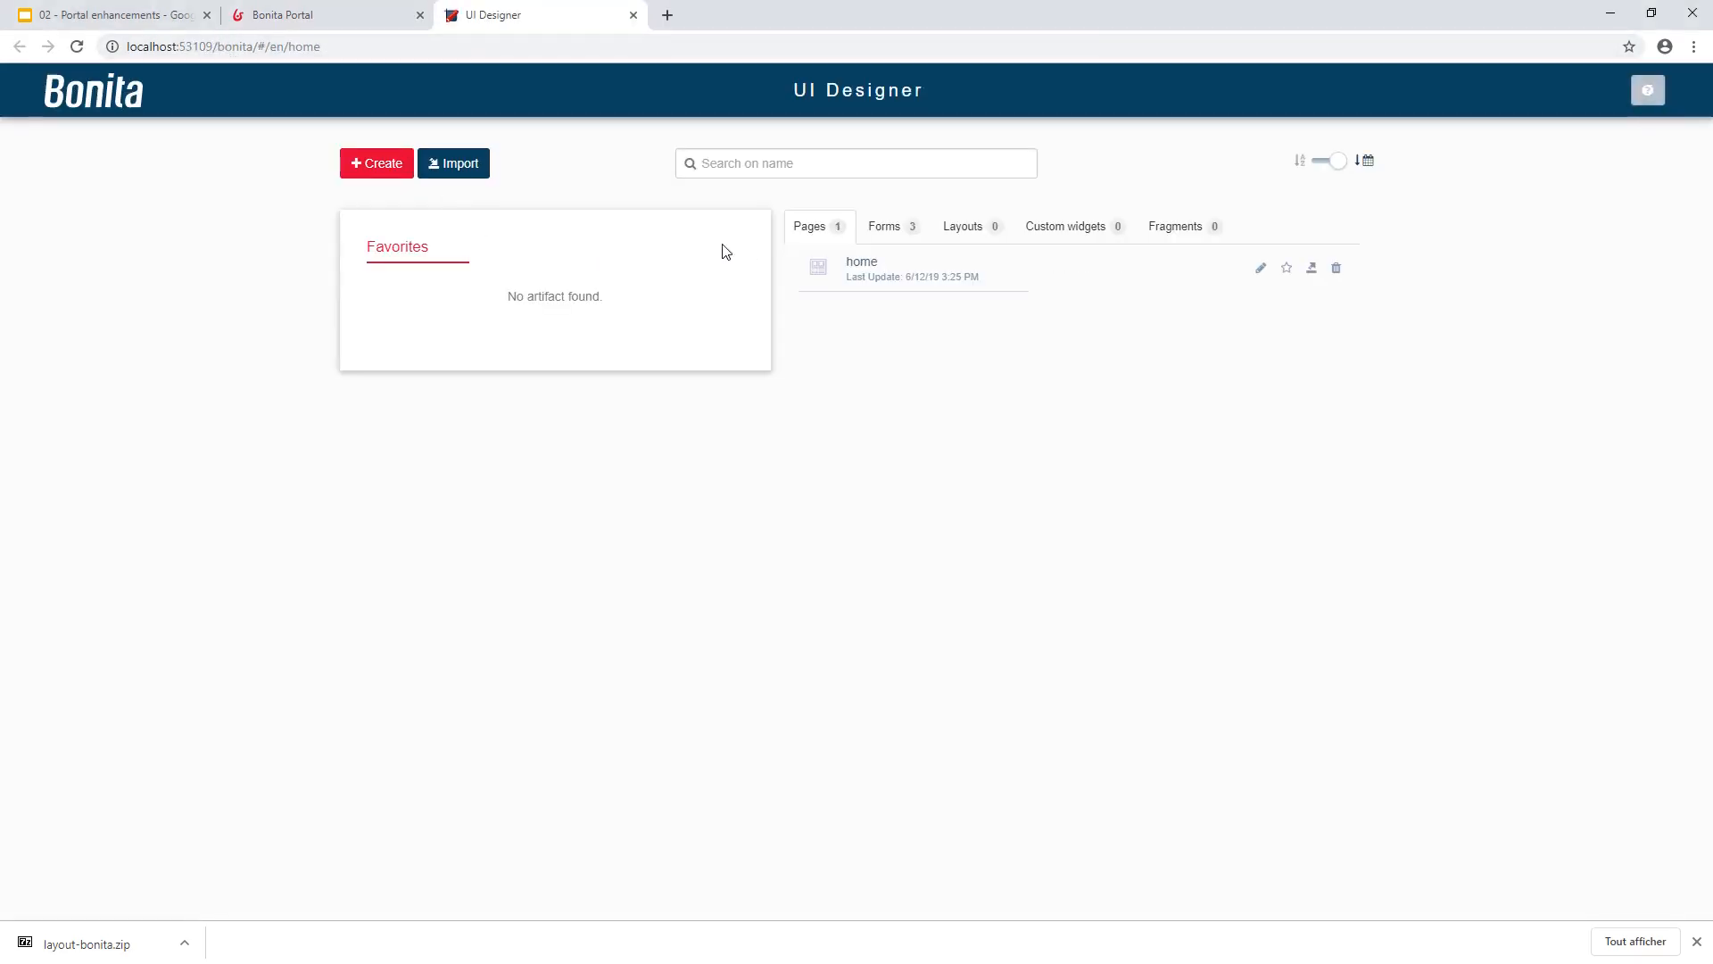
{"action": "left_click", "coordinate": [448, 170]}
{"action": "left_click", "coordinate": [819, 284]}
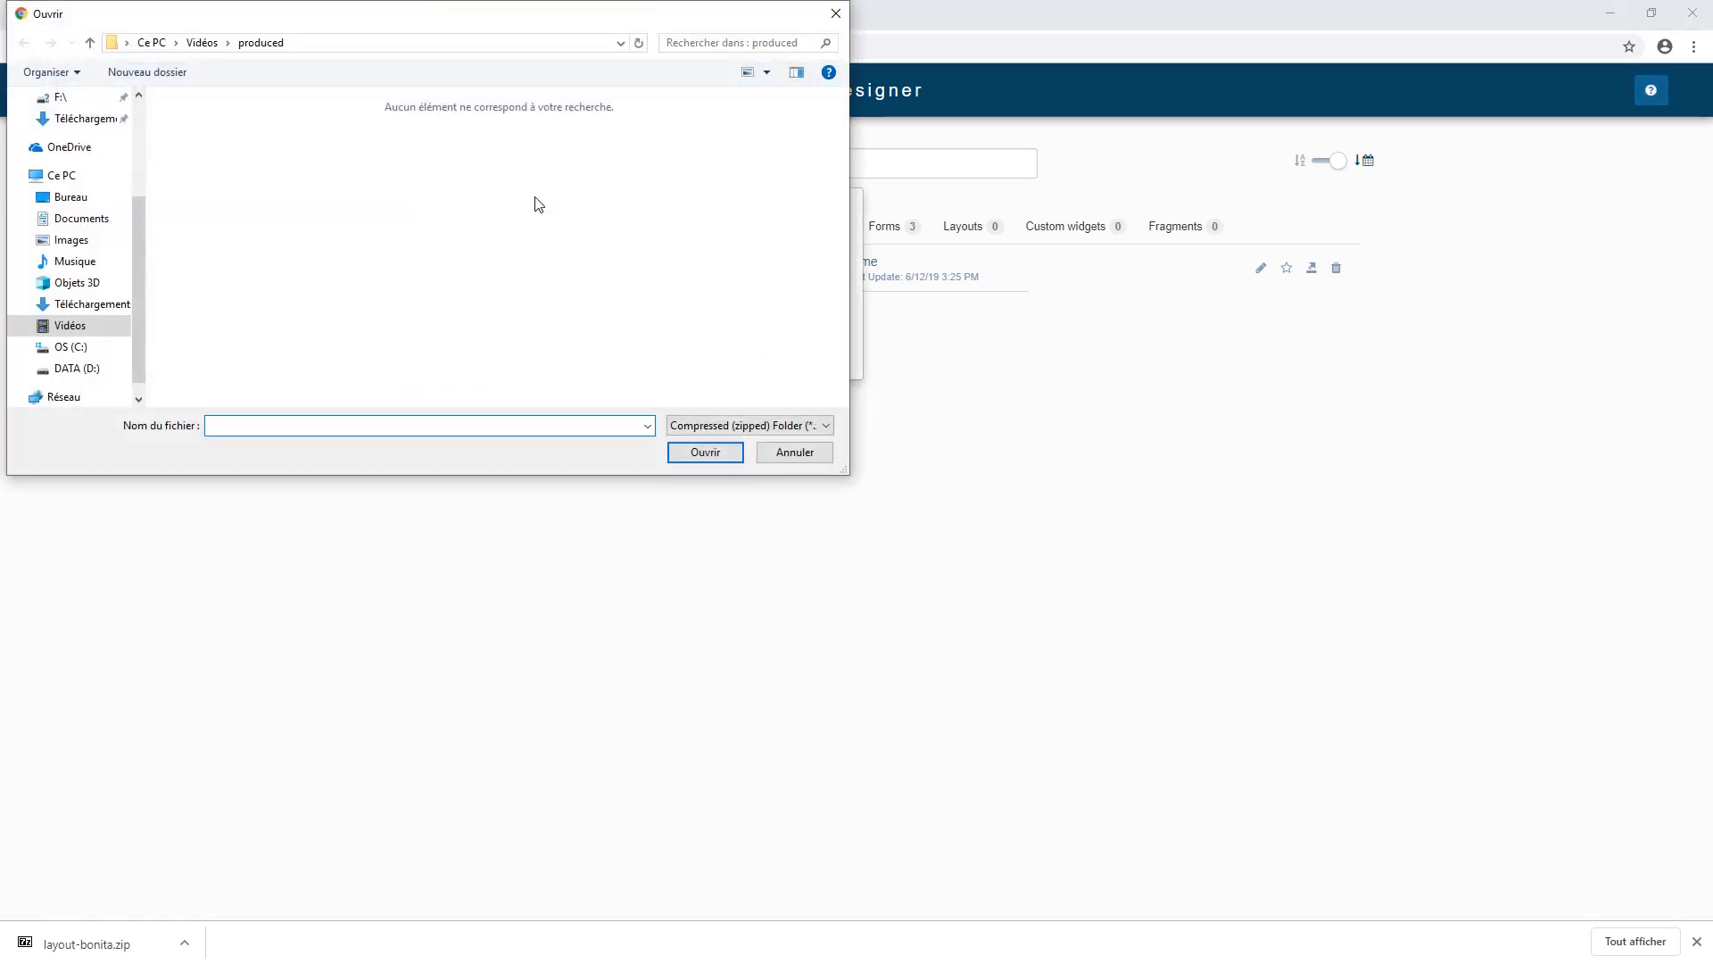
{"action": "left_click", "coordinate": [91, 305]}
{"action": "double_click", "coordinate": [212, 154]}
{"action": "left_click", "coordinate": [737, 343]}
Open the imported BonitaLayoutV1 layout and examine the application name and application selection button in its header
{"action": "left_click", "coordinate": [977, 235]}
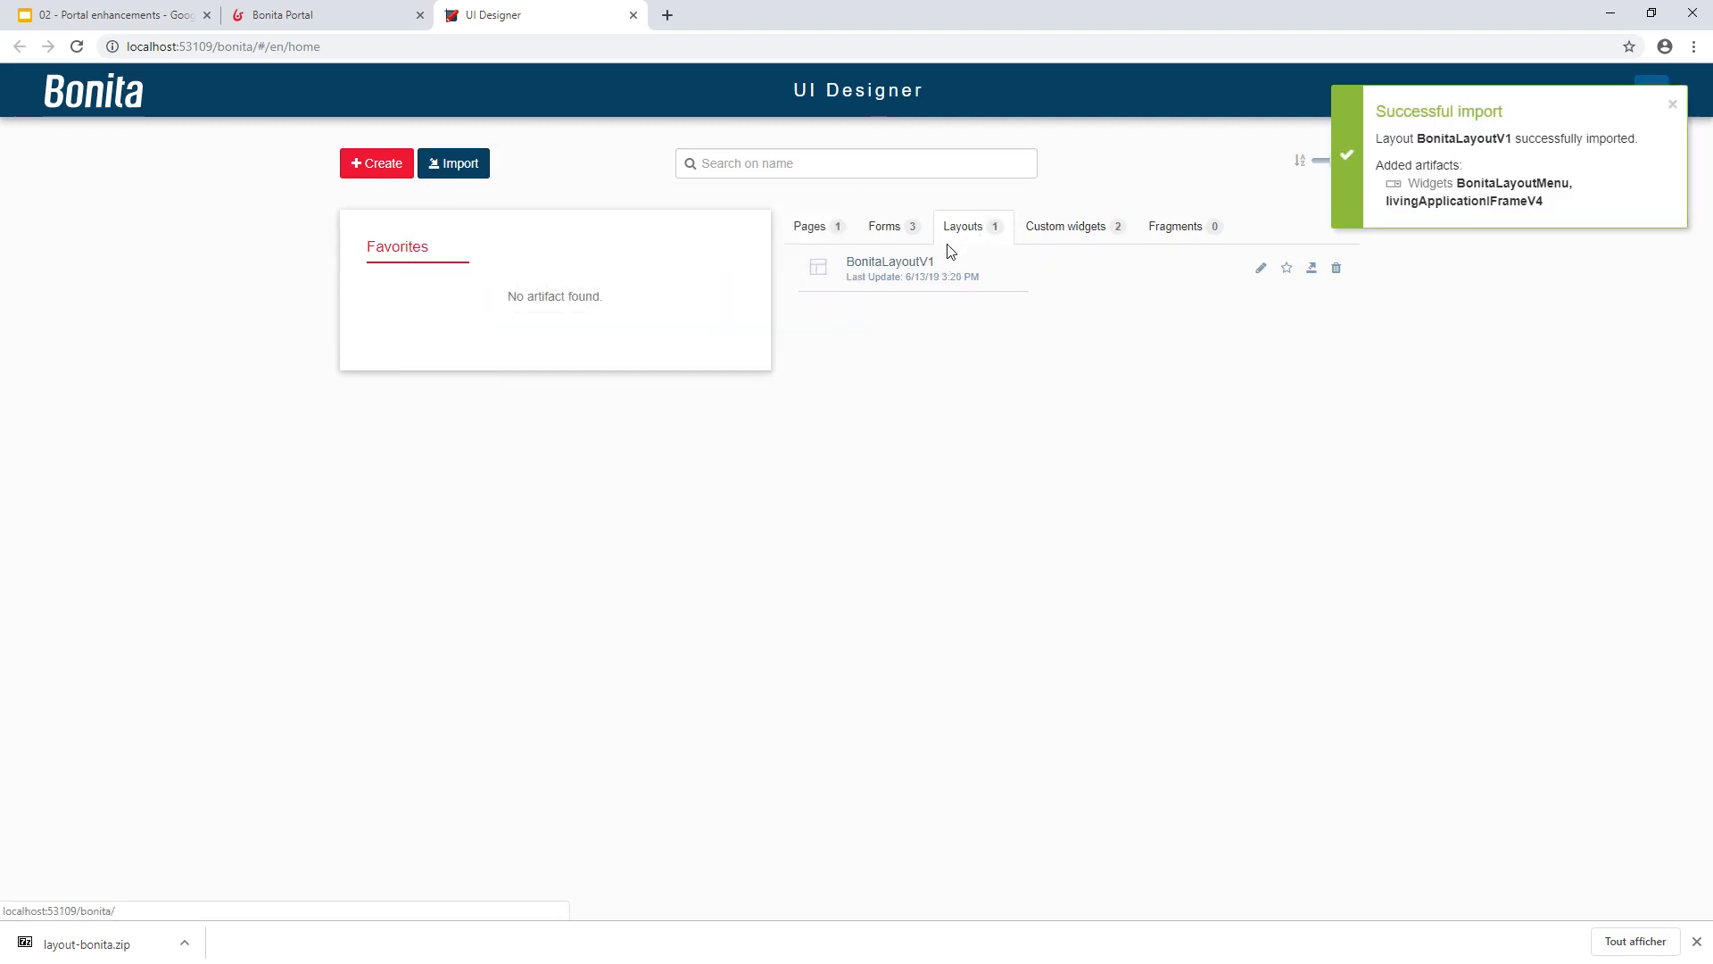
{"action": "left_click", "coordinate": [903, 262]}
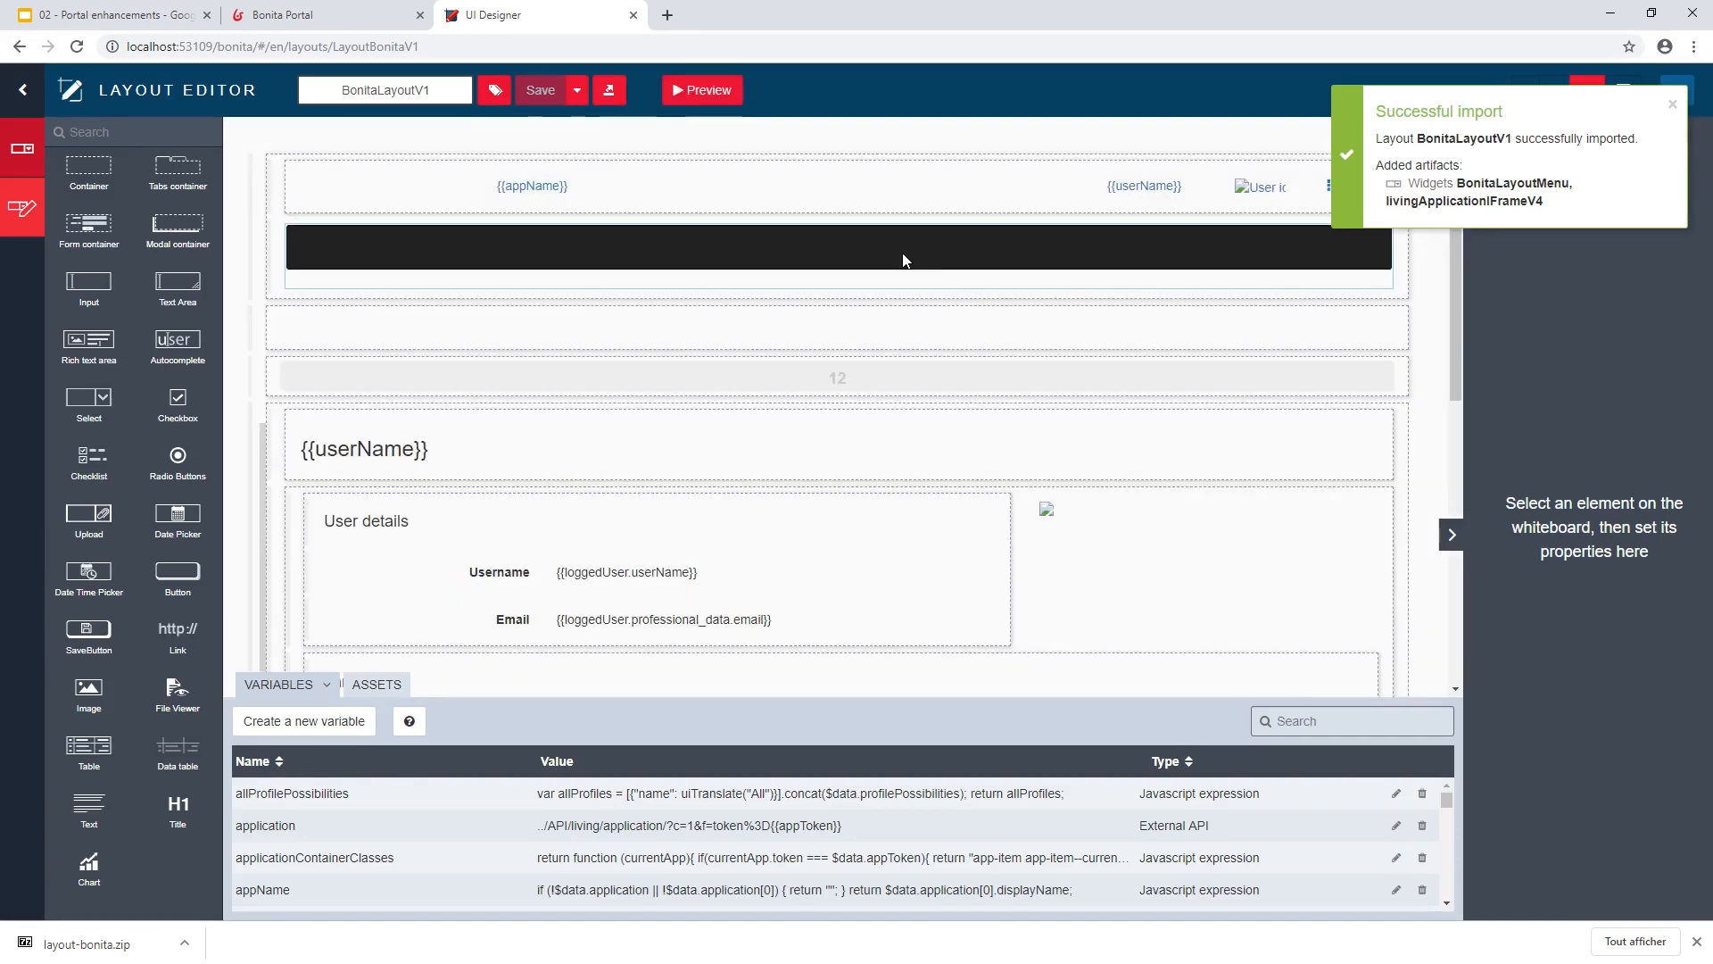
{"action": "left_click", "coordinate": [620, 183]}
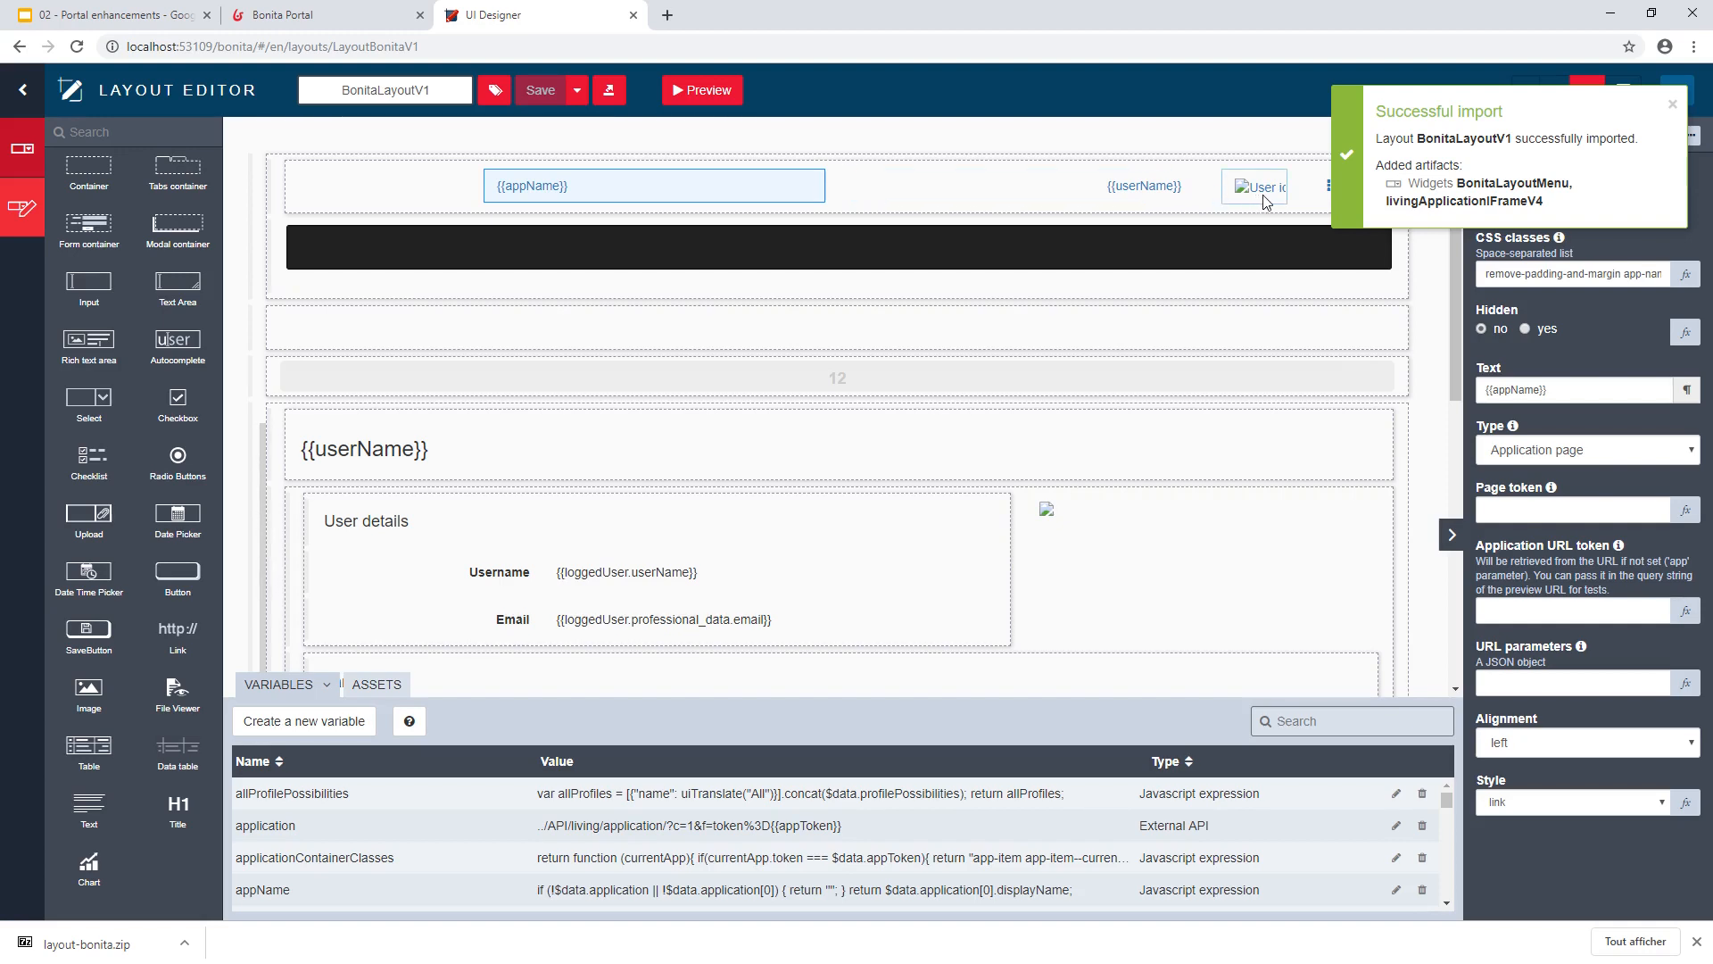
{"action": "left_click", "coordinate": [1673, 105]}
{"action": "left_click", "coordinate": [1352, 191]}
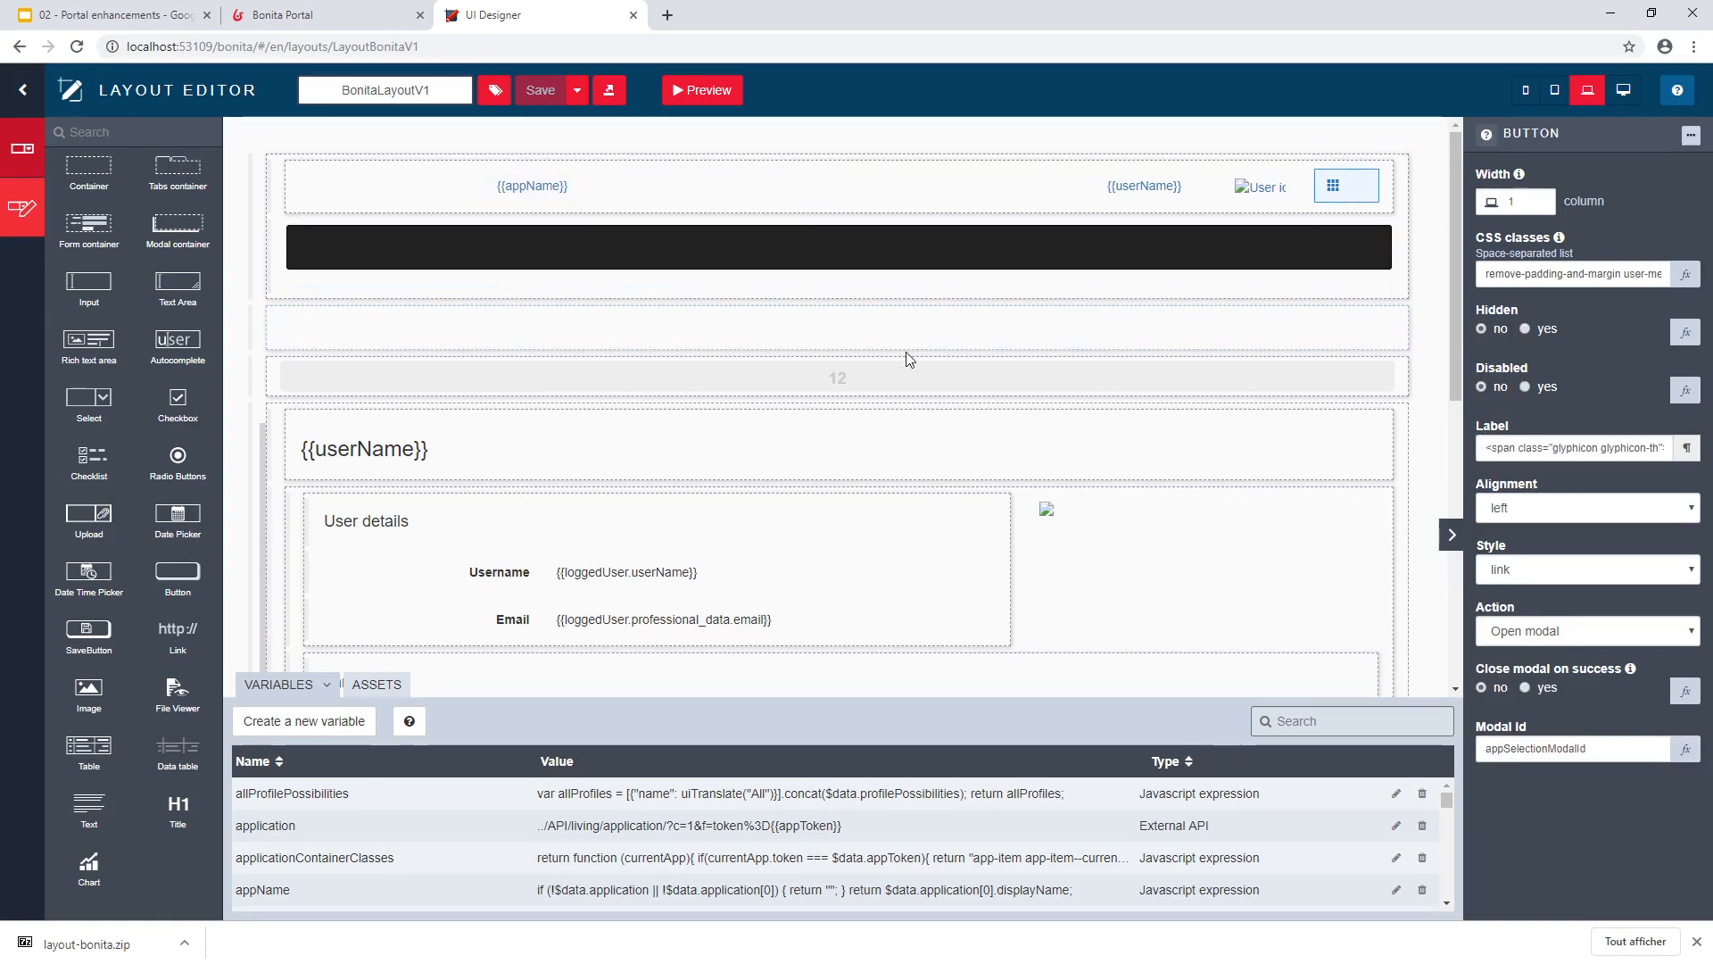
Examine the user details, language and Application List sections of BonitaLayoutV1
{"action": "scroll", "coordinate": [908, 359], "scroll_direction": "down", "scroll_amount": 2}
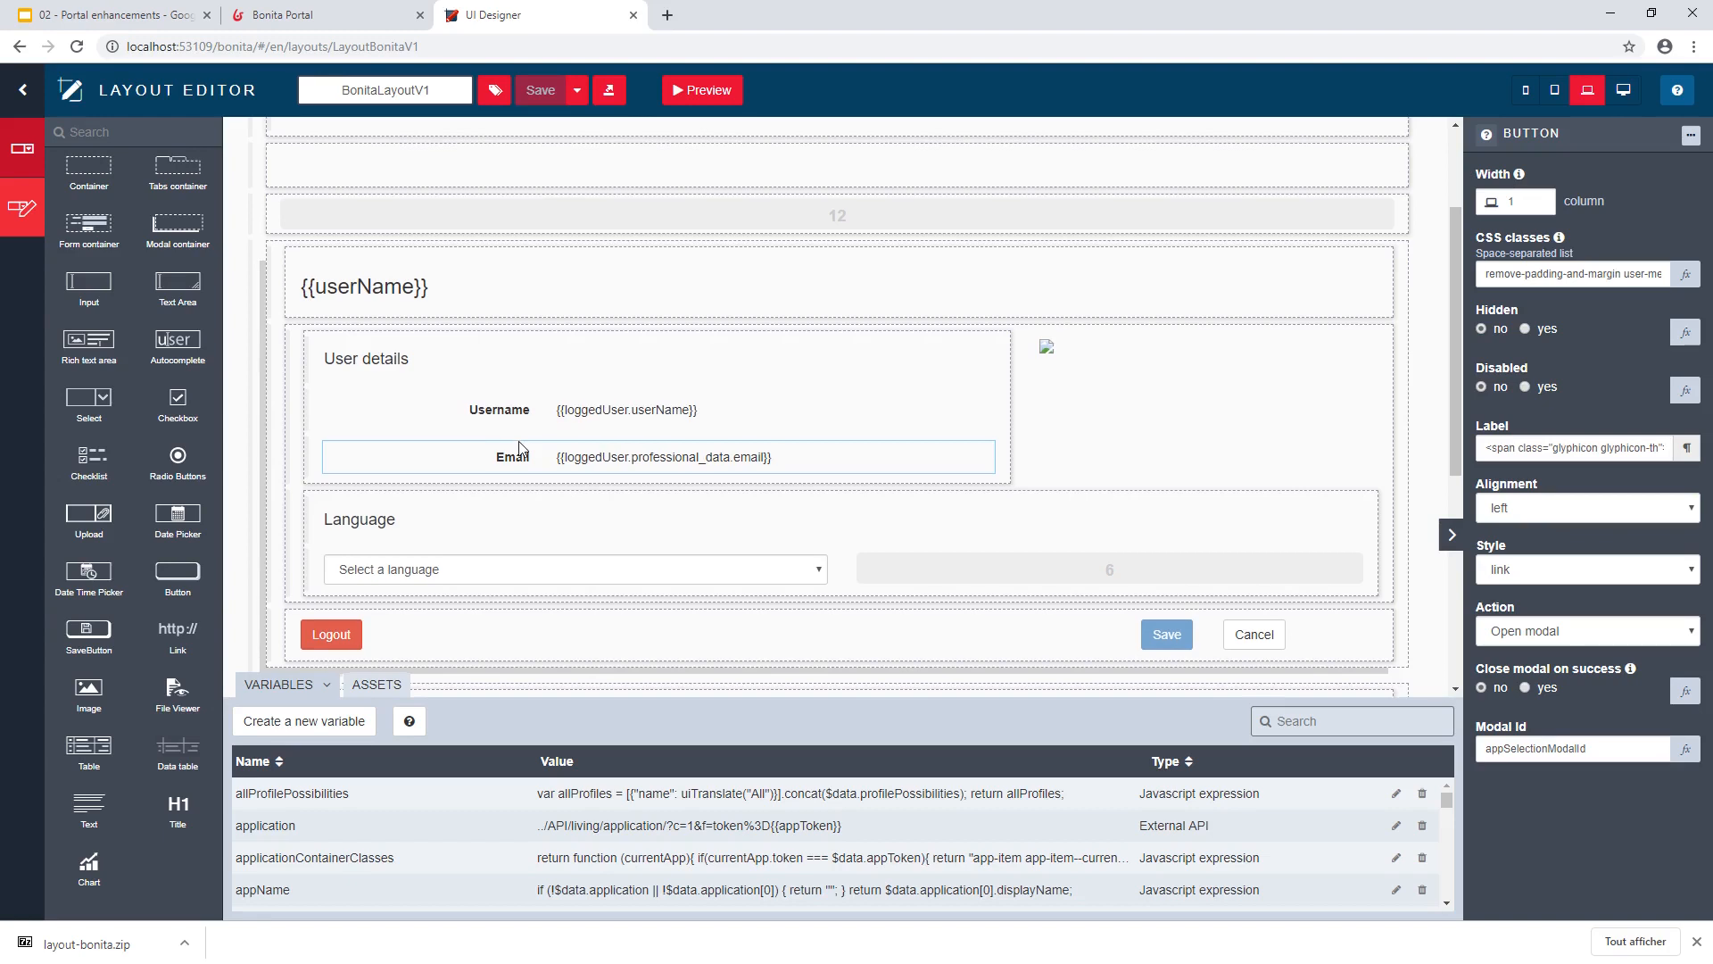
{"action": "scroll", "coordinate": [553, 524], "scroll_direction": "up", "scroll_amount": 1}
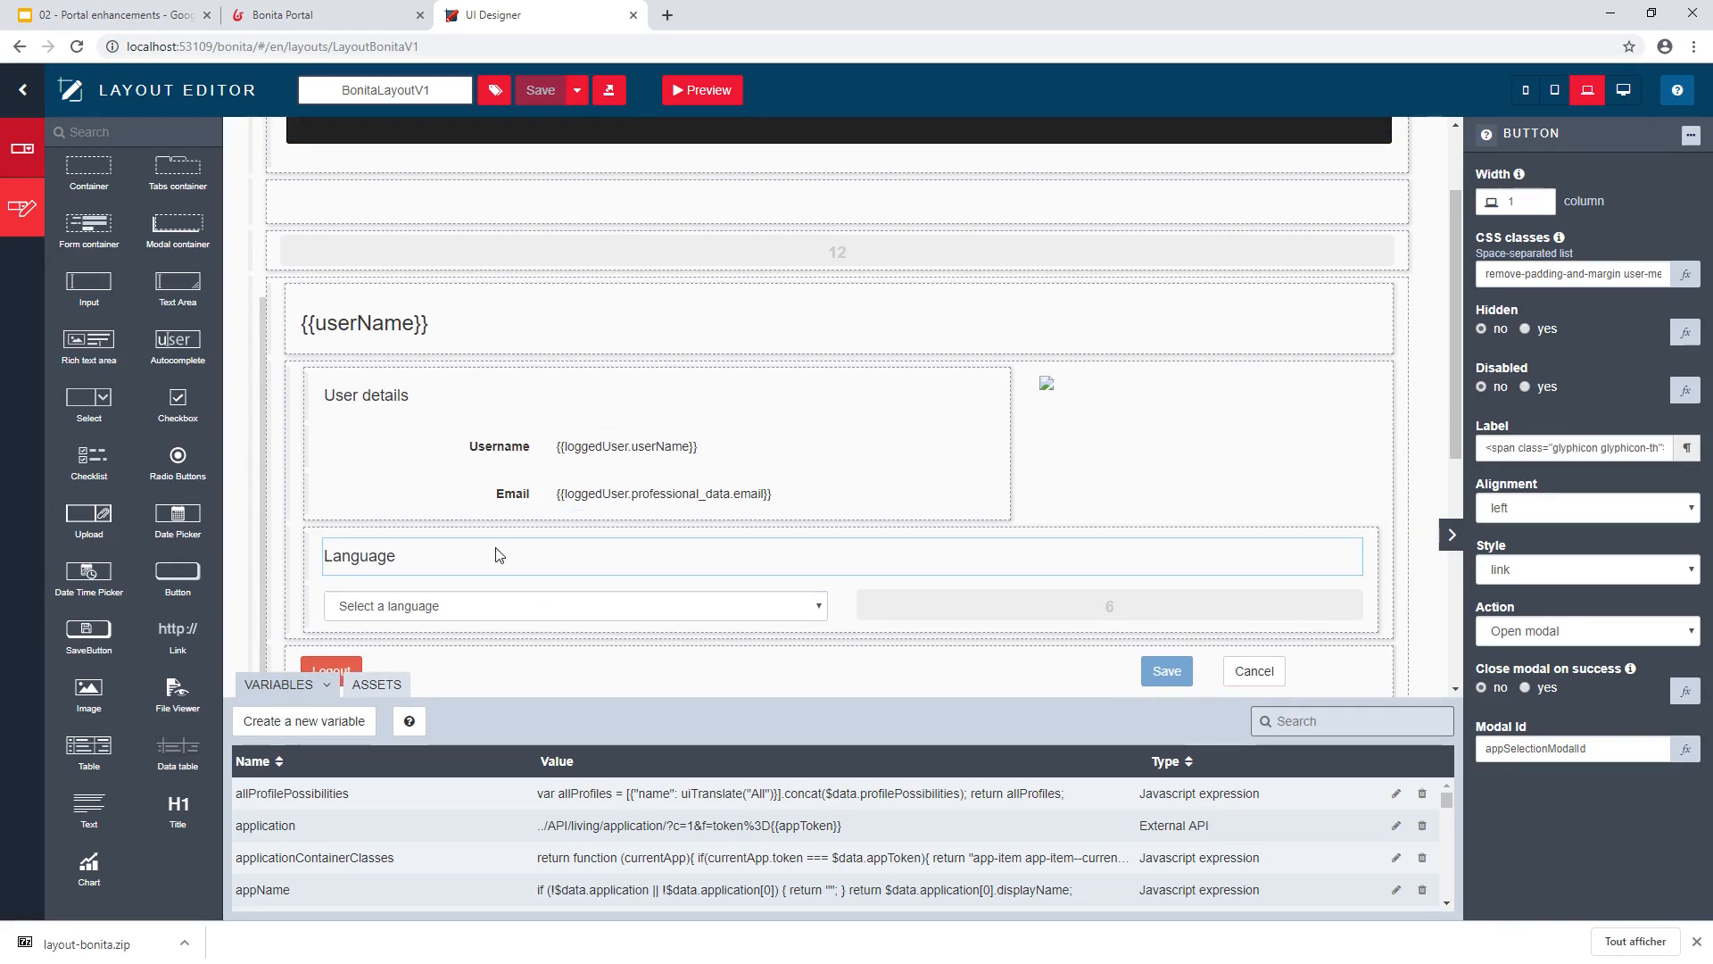
{"action": "scroll", "coordinate": [493, 555], "scroll_direction": "down", "scroll_amount": 3}
{"action": "scroll", "coordinate": [497, 555], "scroll_direction": "down", "scroll_amount": 2}
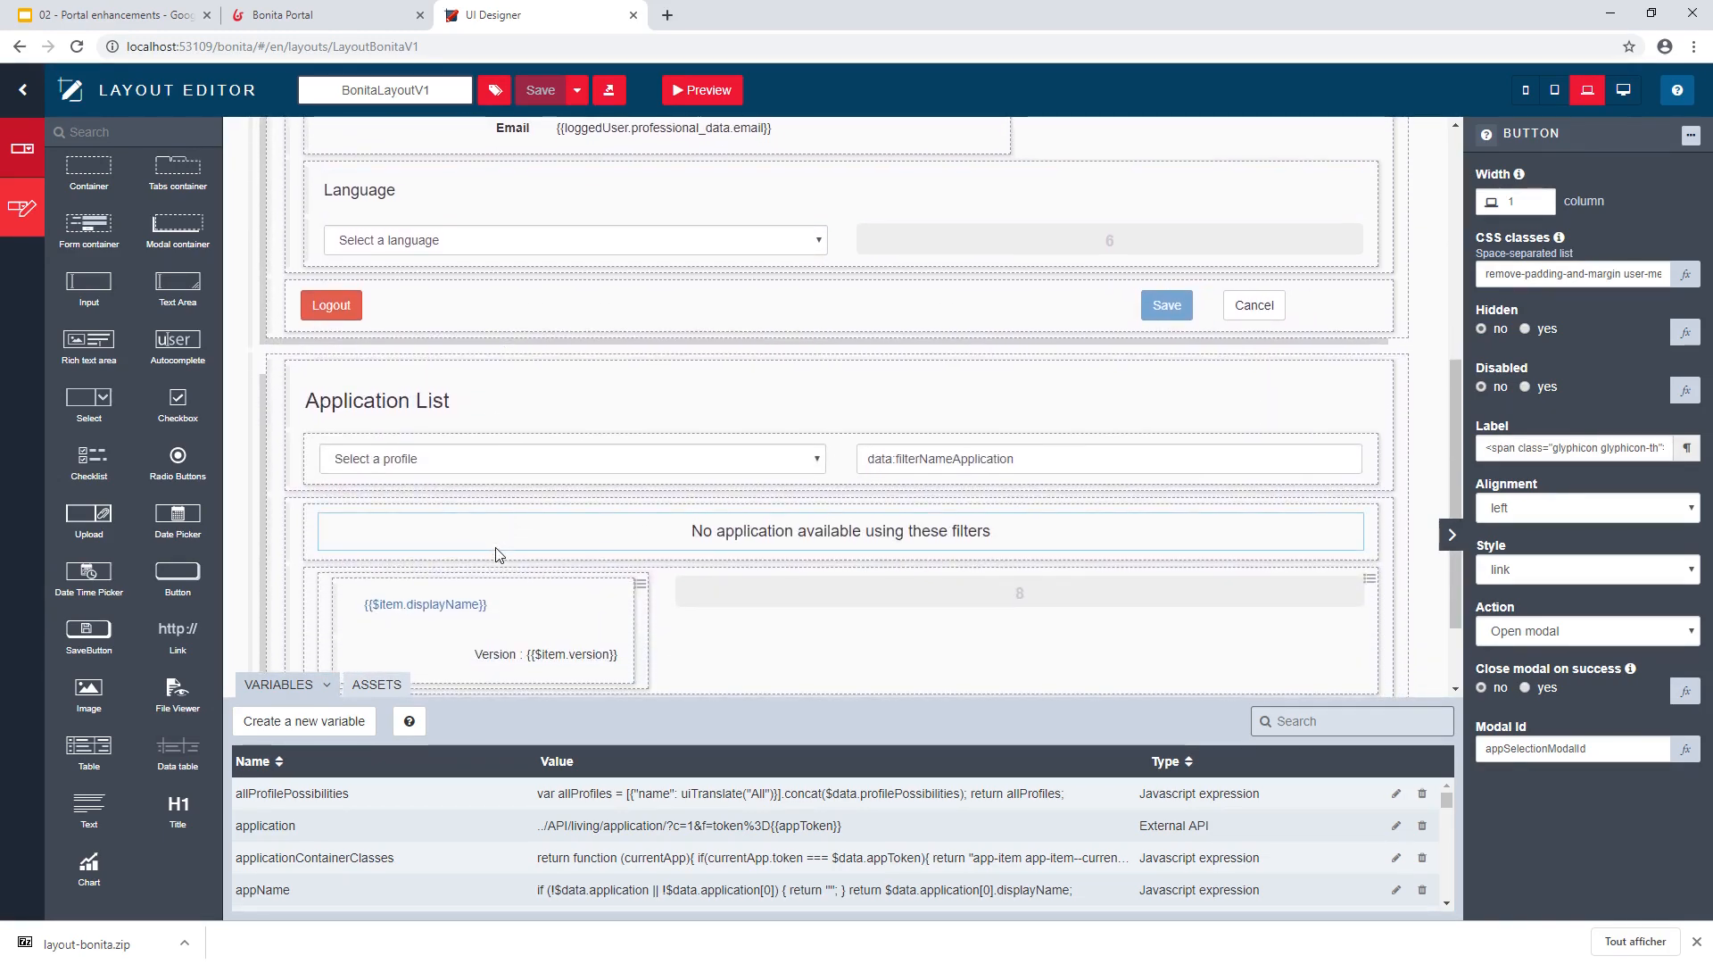
{"action": "scroll", "coordinate": [498, 554], "scroll_direction": "down", "scroll_amount": 2}
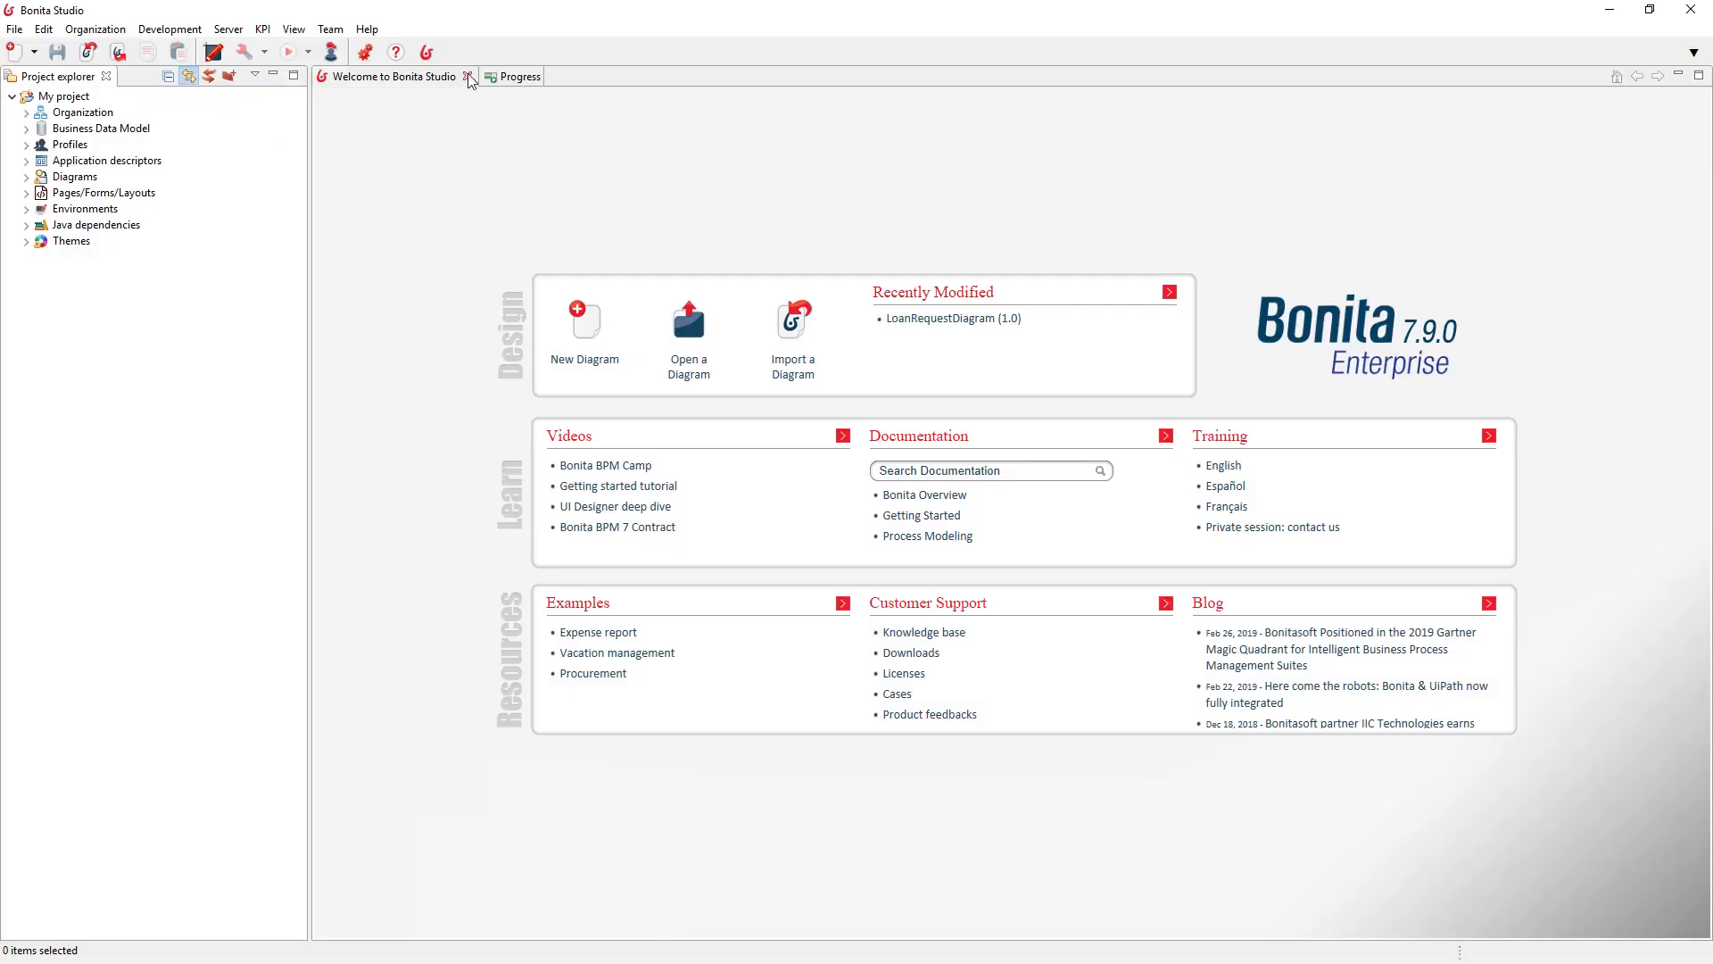
Open loanRequestApplicationsDescriptorFile.xml in Bonita Studio and set the application's layout to Bonita layout (custompage_layoutBonita)
{"action": "double_click", "coordinate": [71, 161]}
{"action": "double_click", "coordinate": [98, 177]}
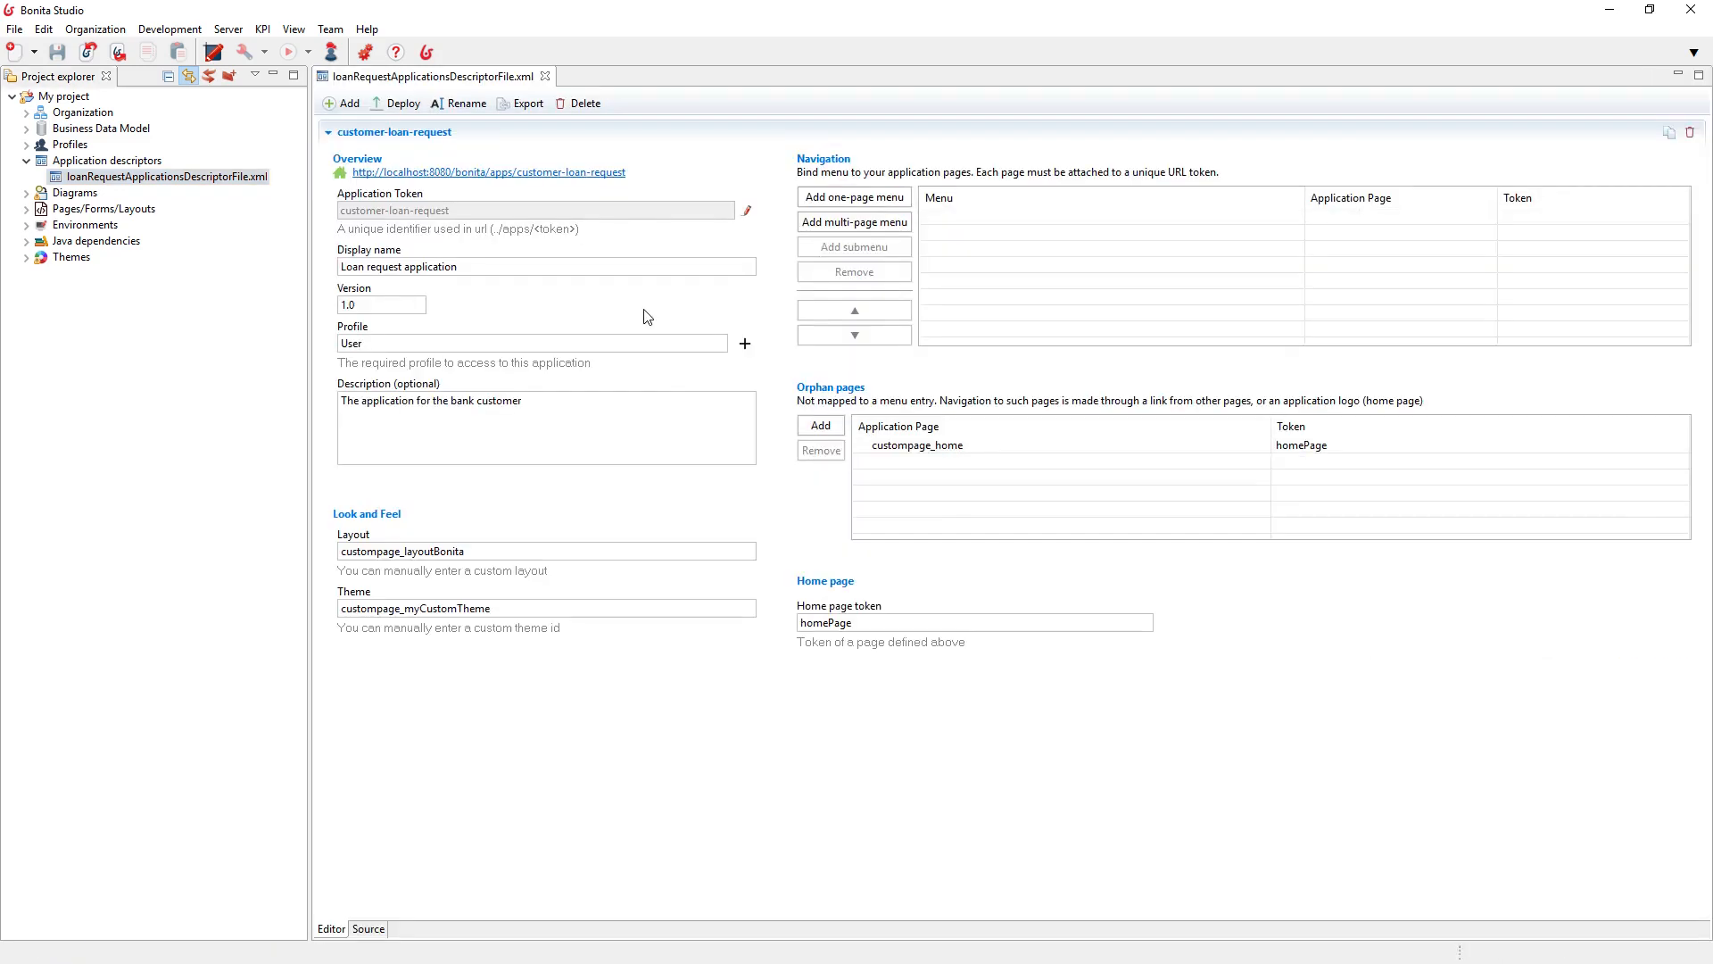
{"action": "left_click", "coordinate": [519, 551]}
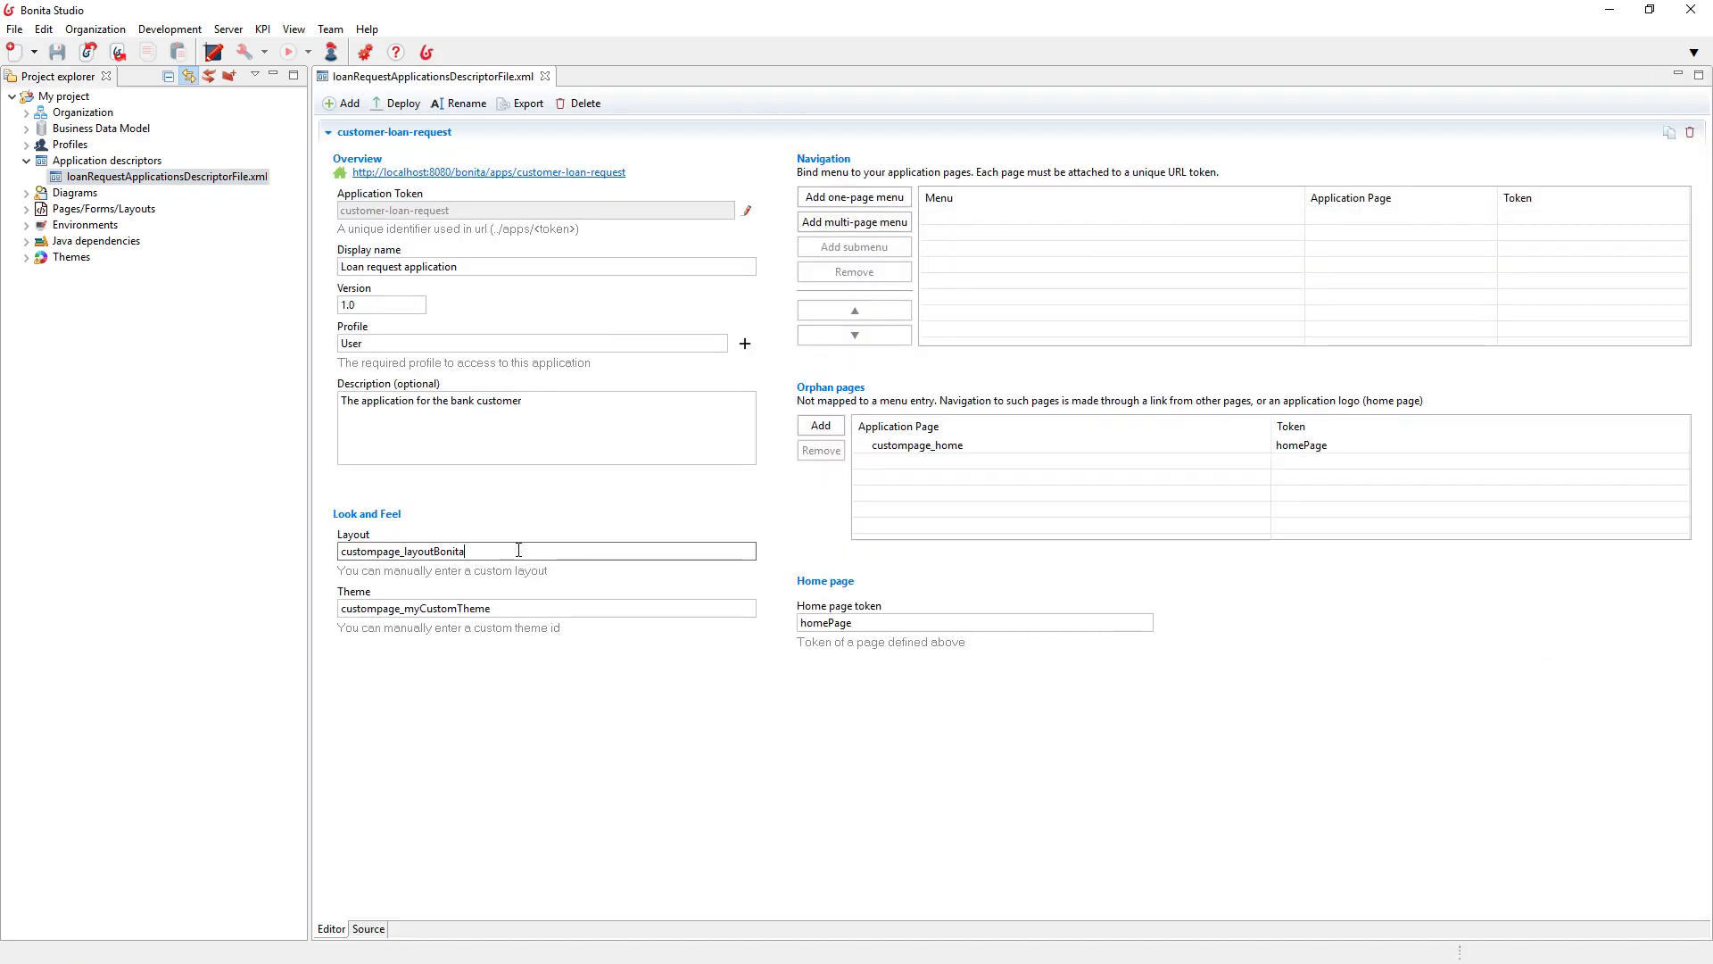
{"action": "double_click", "coordinate": [520, 551]}
{"action": "key", "text": "BackSpace"}
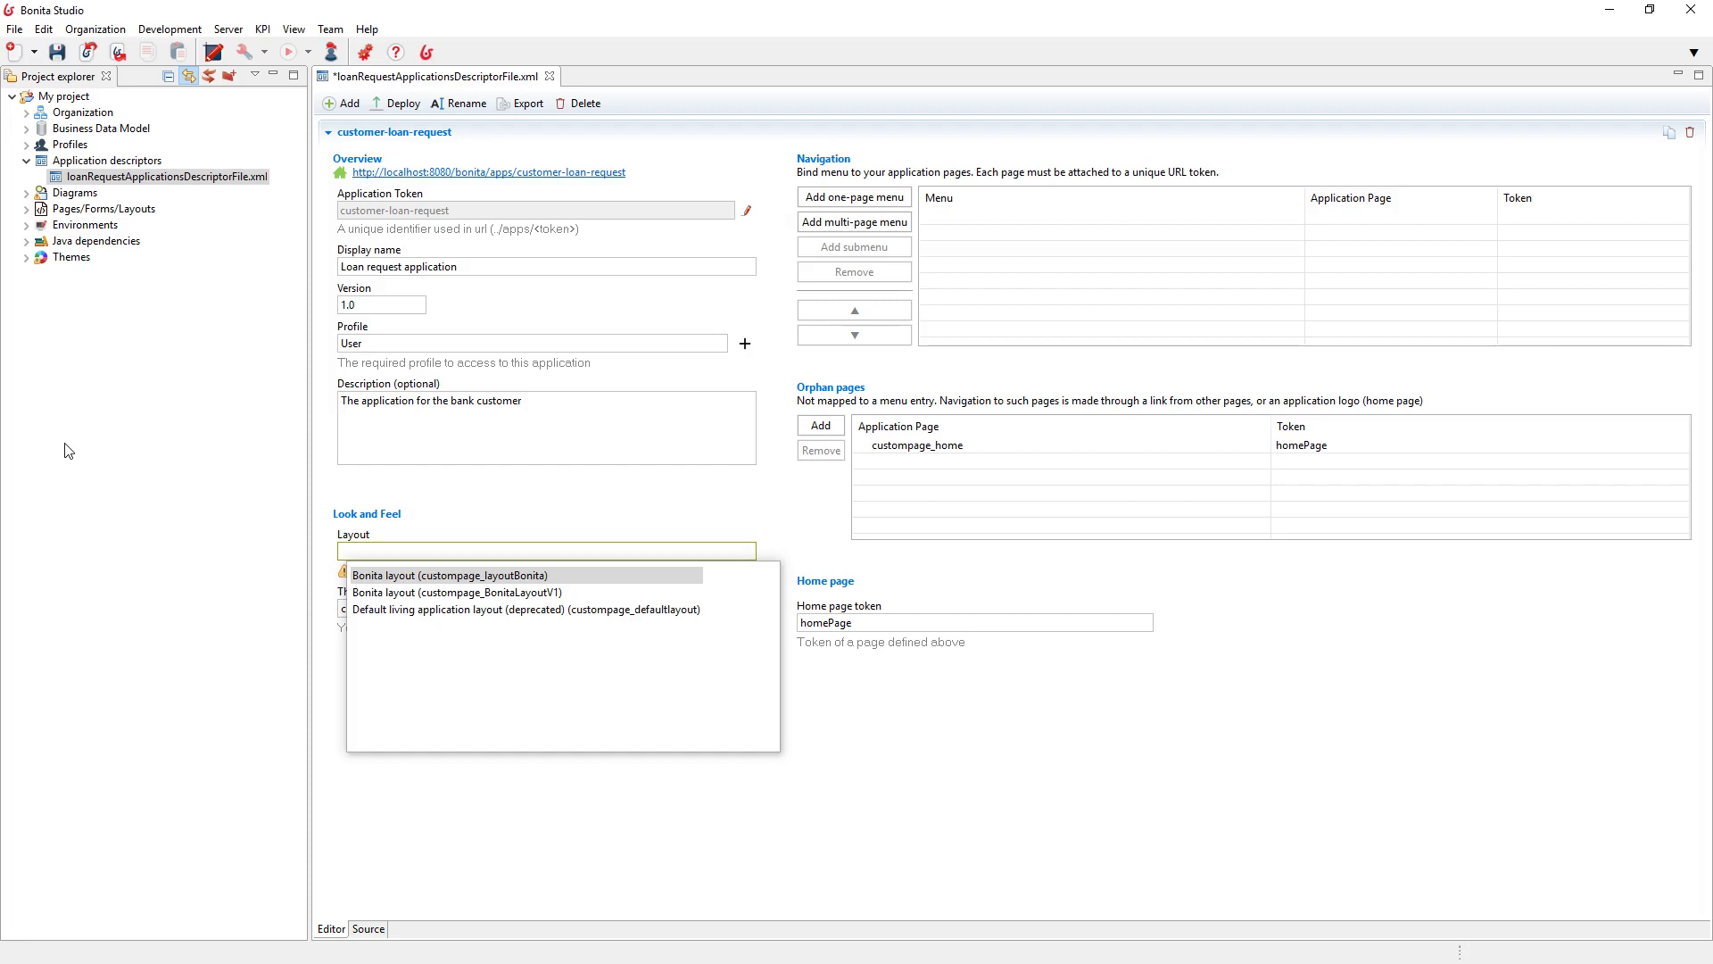
{"action": "double_click", "coordinate": [497, 575]}
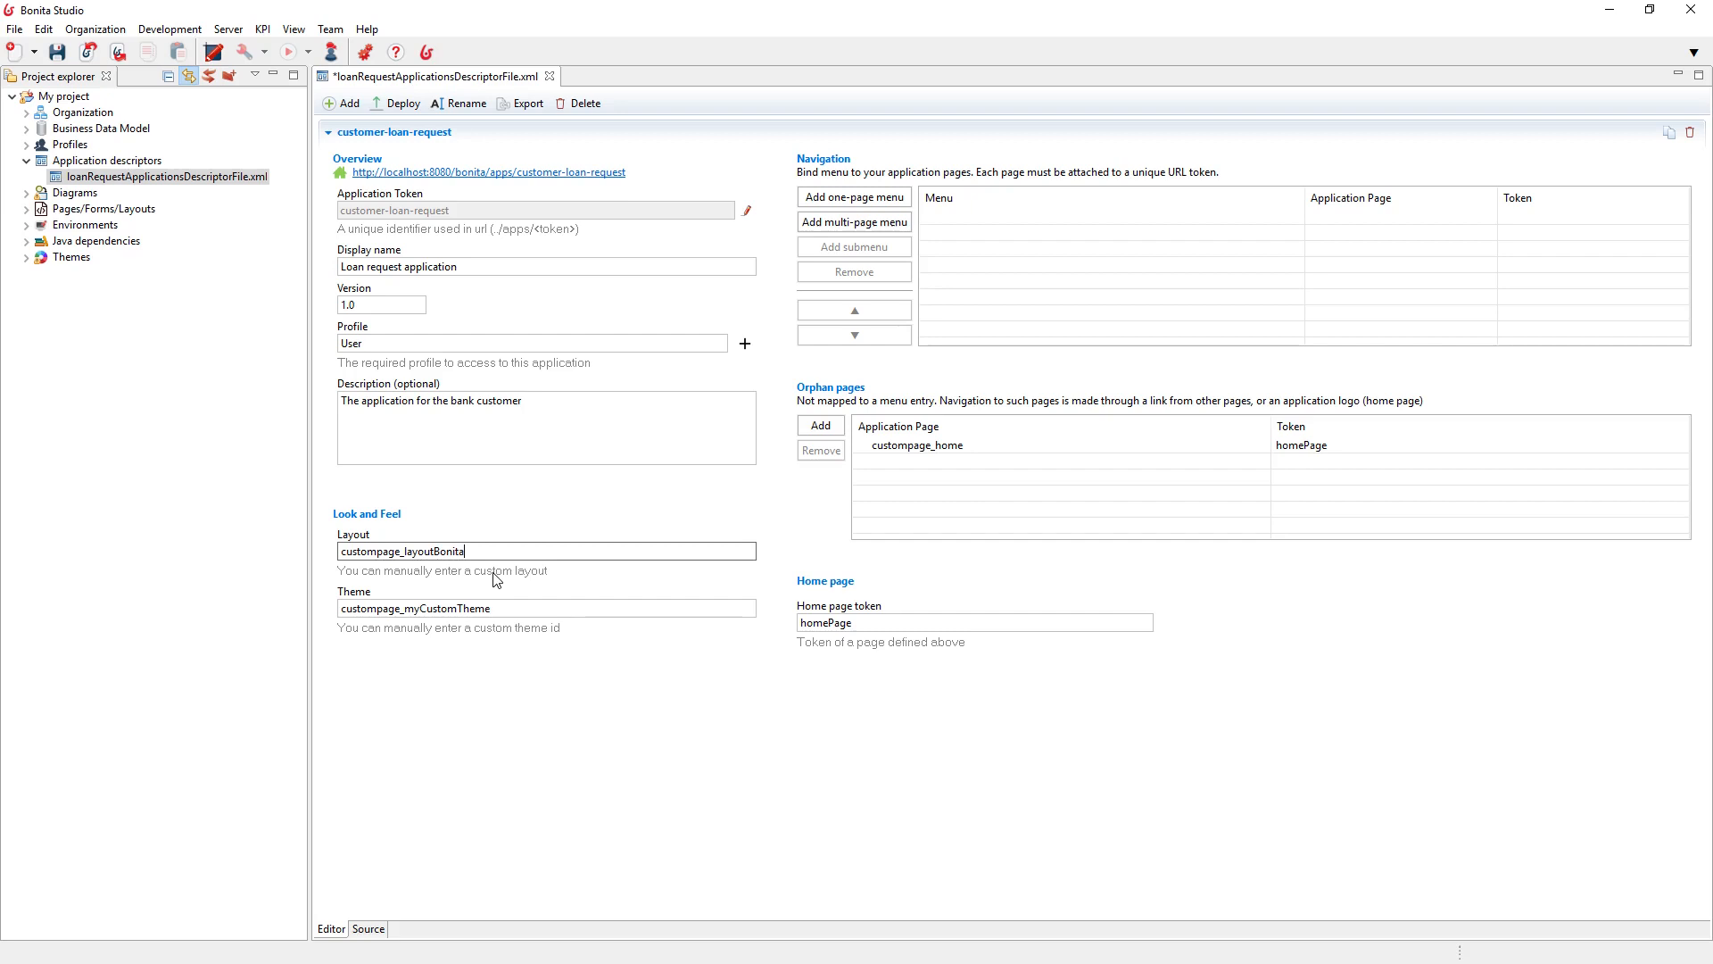
Save and deploy the application descriptor, opening the Loan request application in the web browser
{"action": "key", "text": "ctrl+s"}
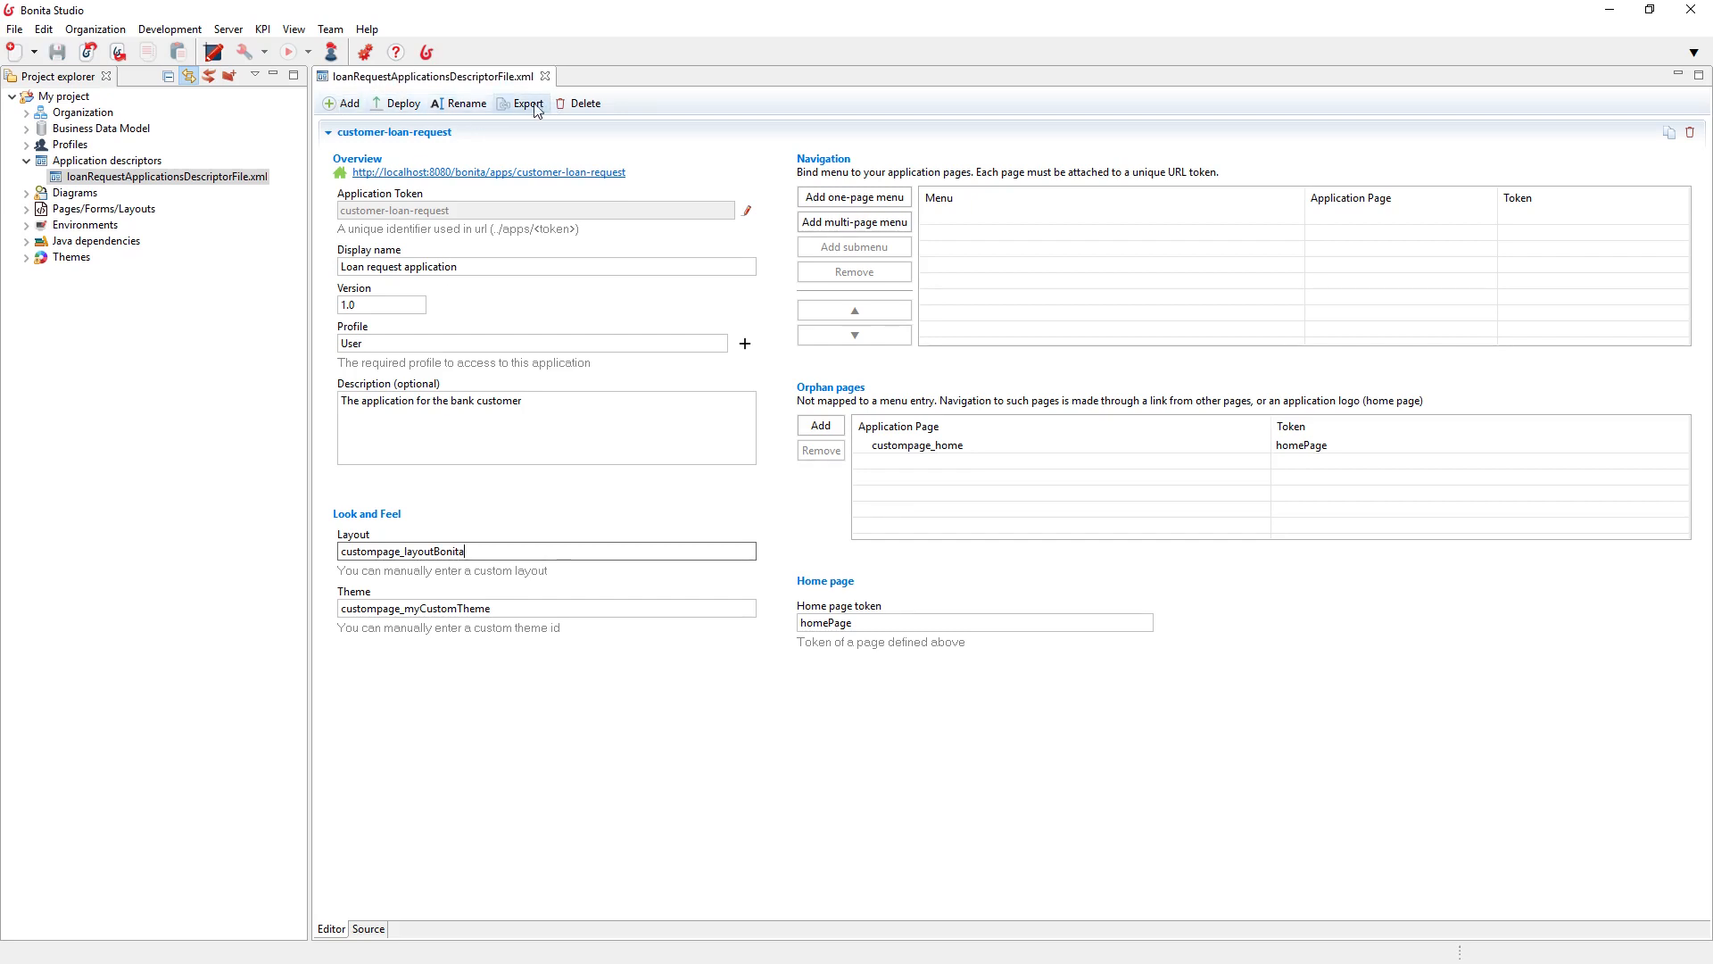
{"action": "left_click", "coordinate": [452, 178]}
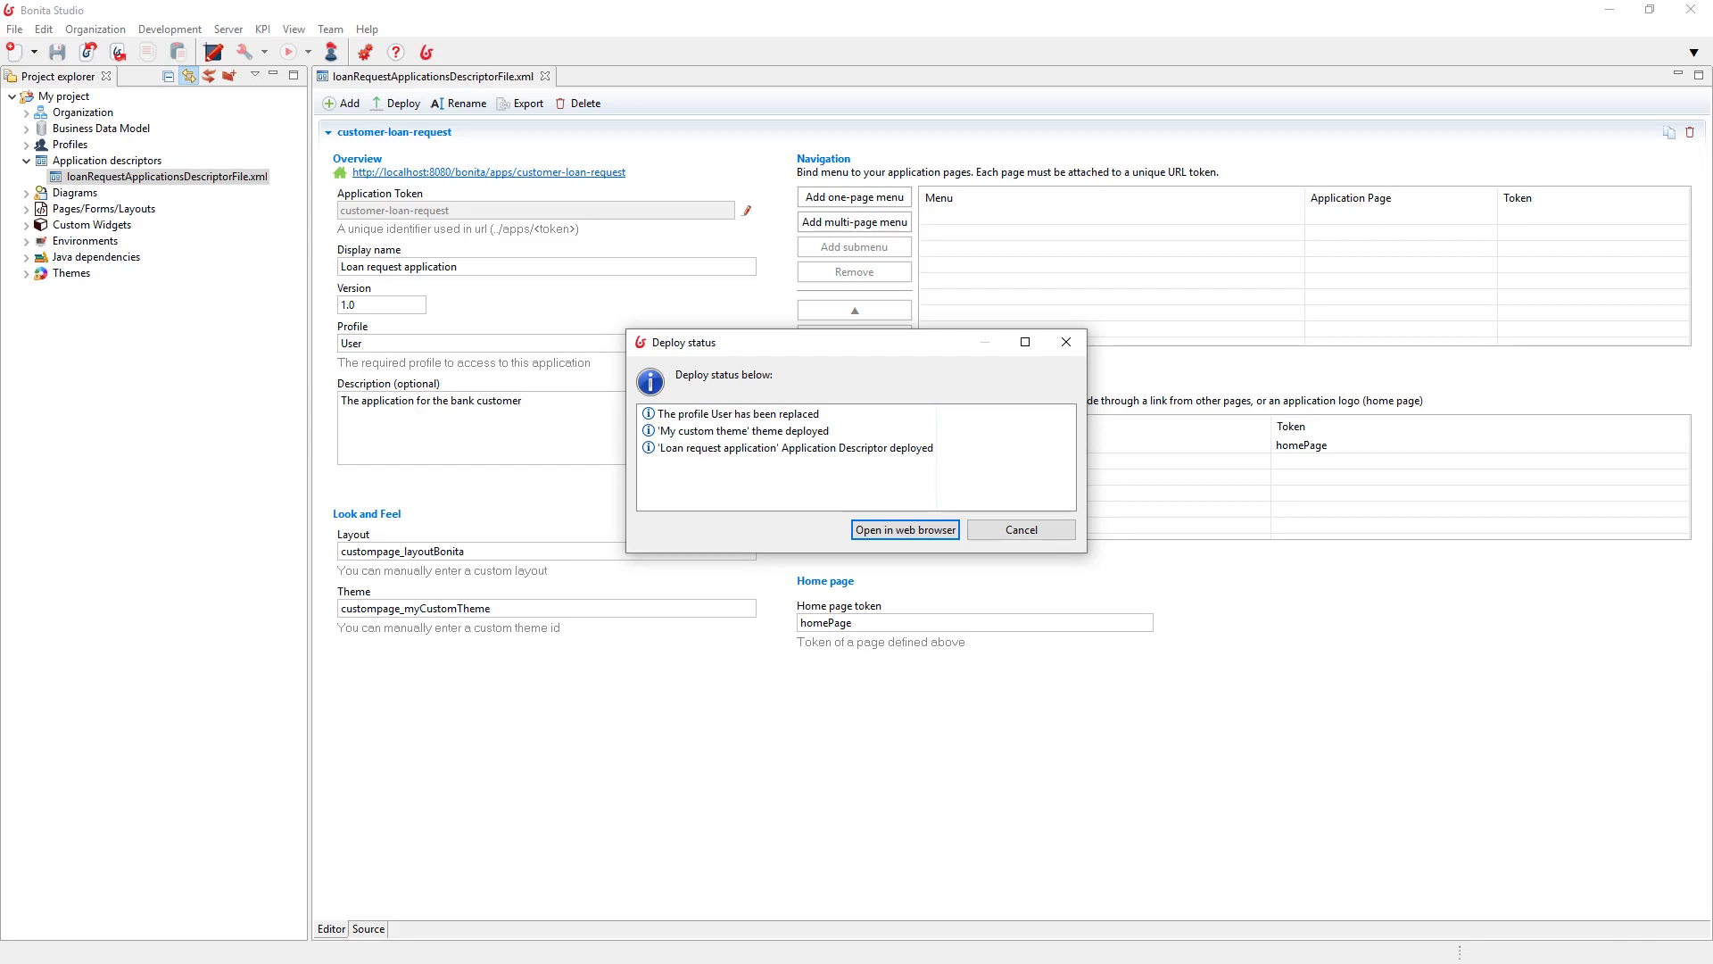
{"action": "left_click", "coordinate": [860, 528]}
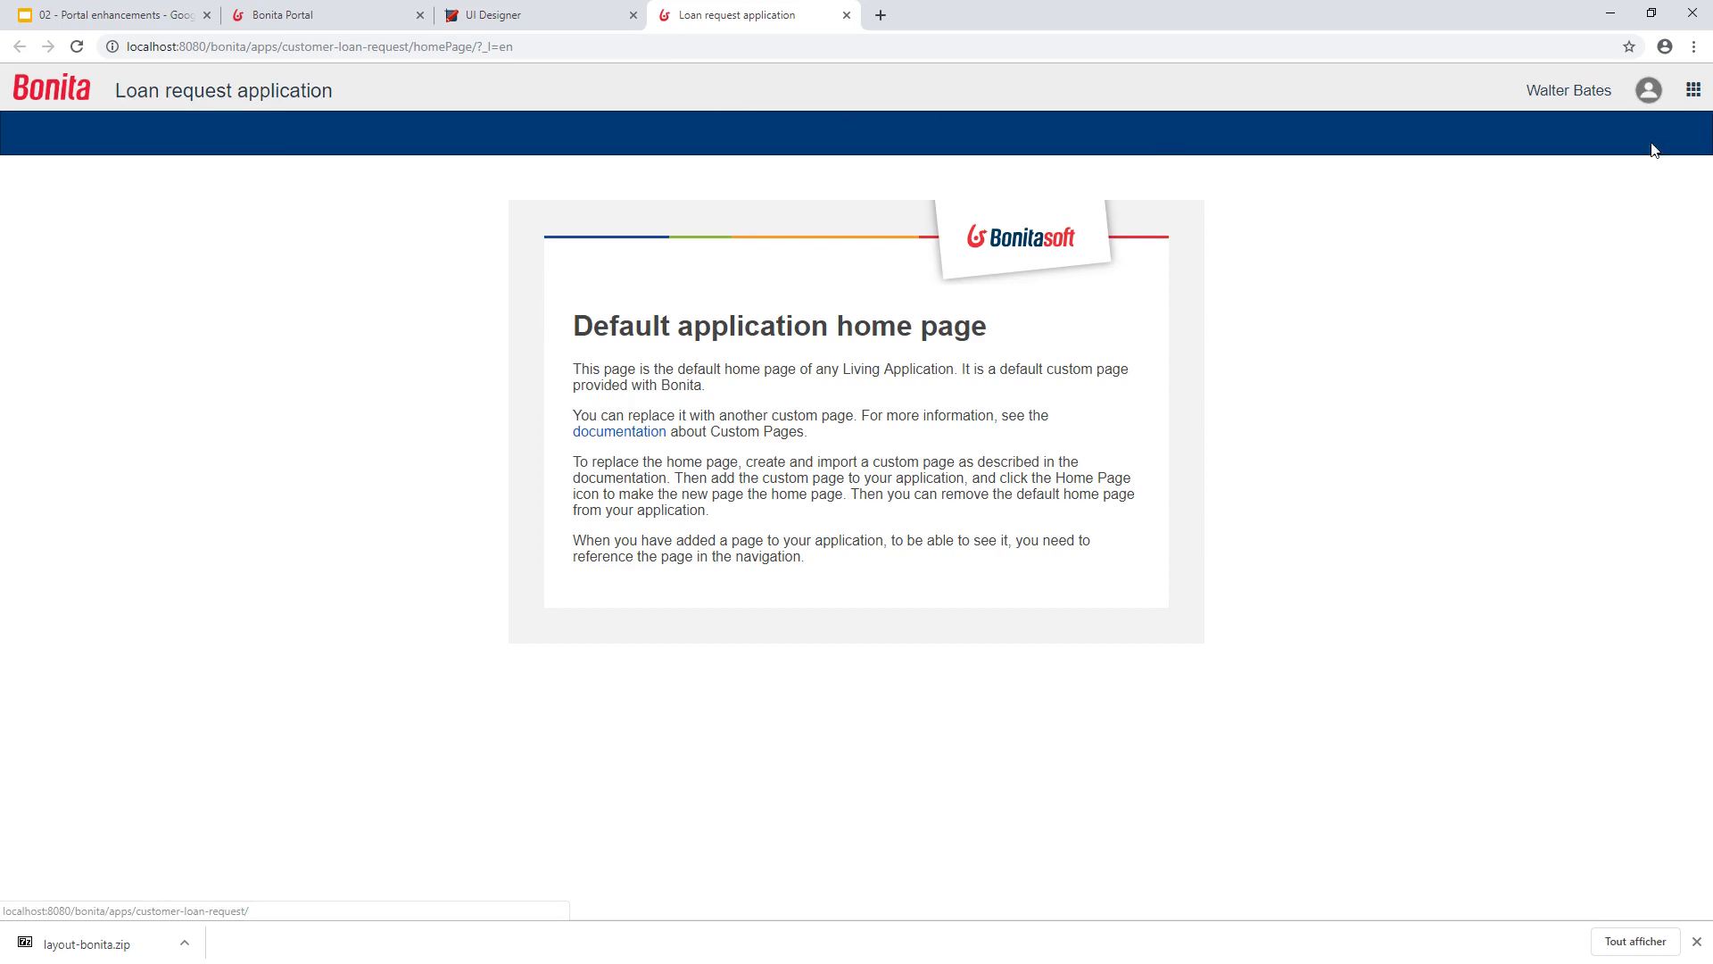
View the logged-in user's details and language choices through both the username and the avatar, closing the dialog each time
{"action": "left_click", "coordinate": [1581, 92]}
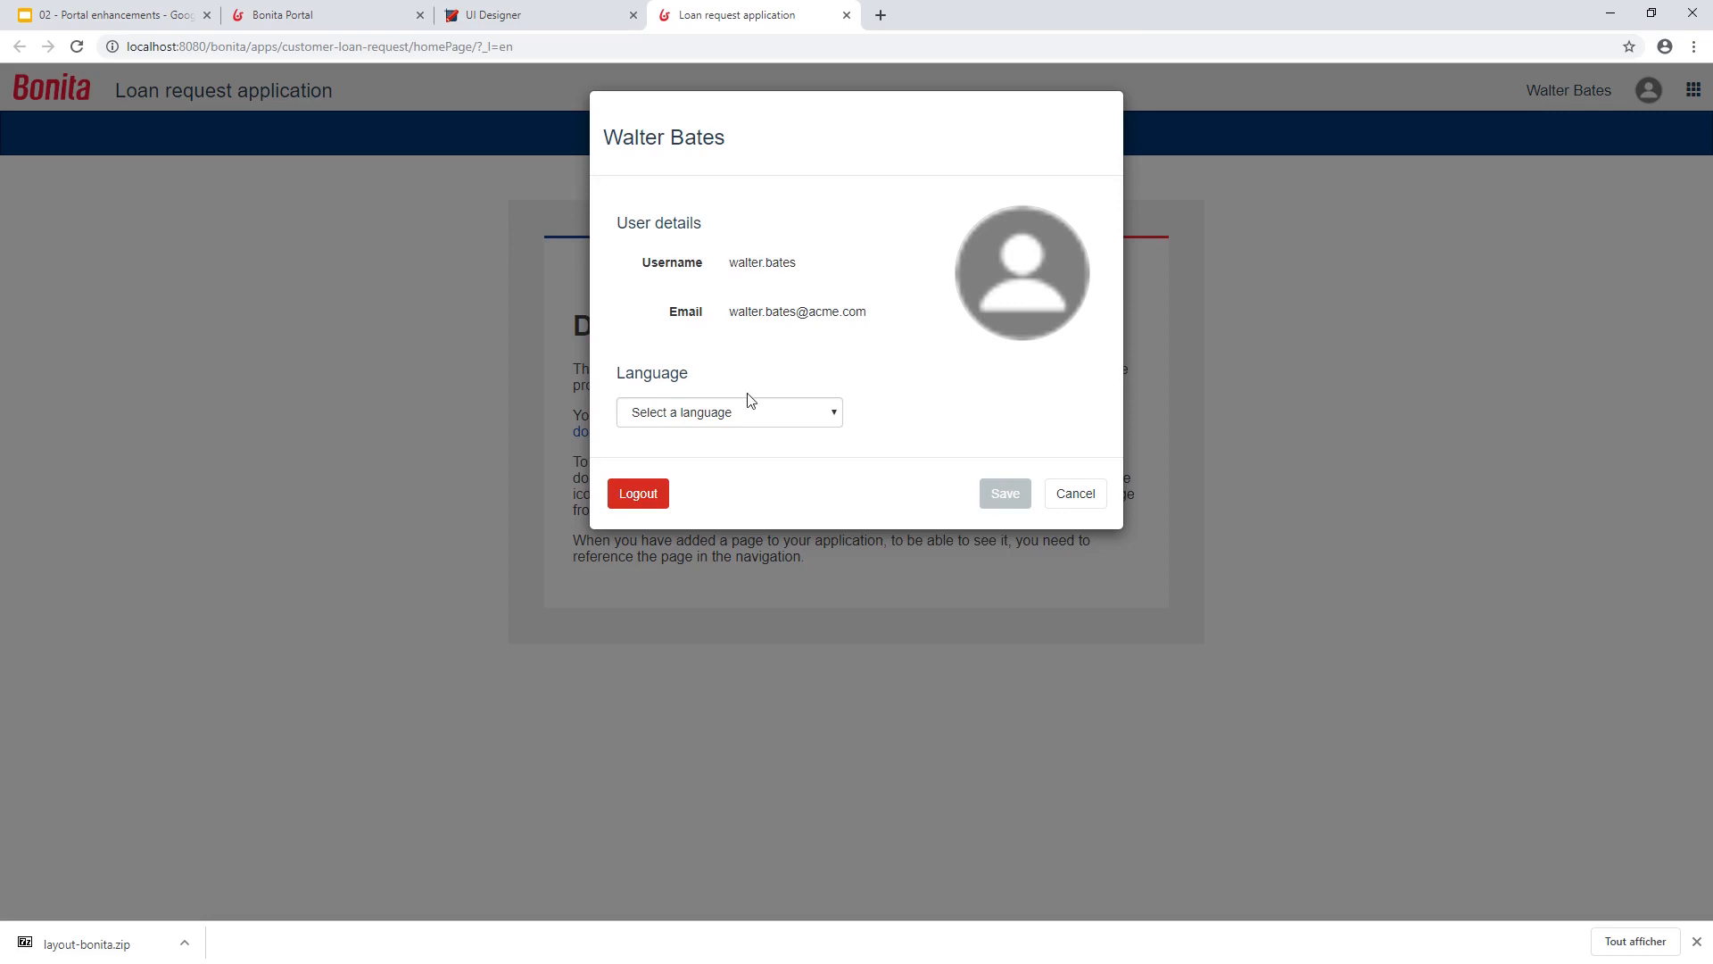
{"action": "left_click", "coordinate": [754, 416]}
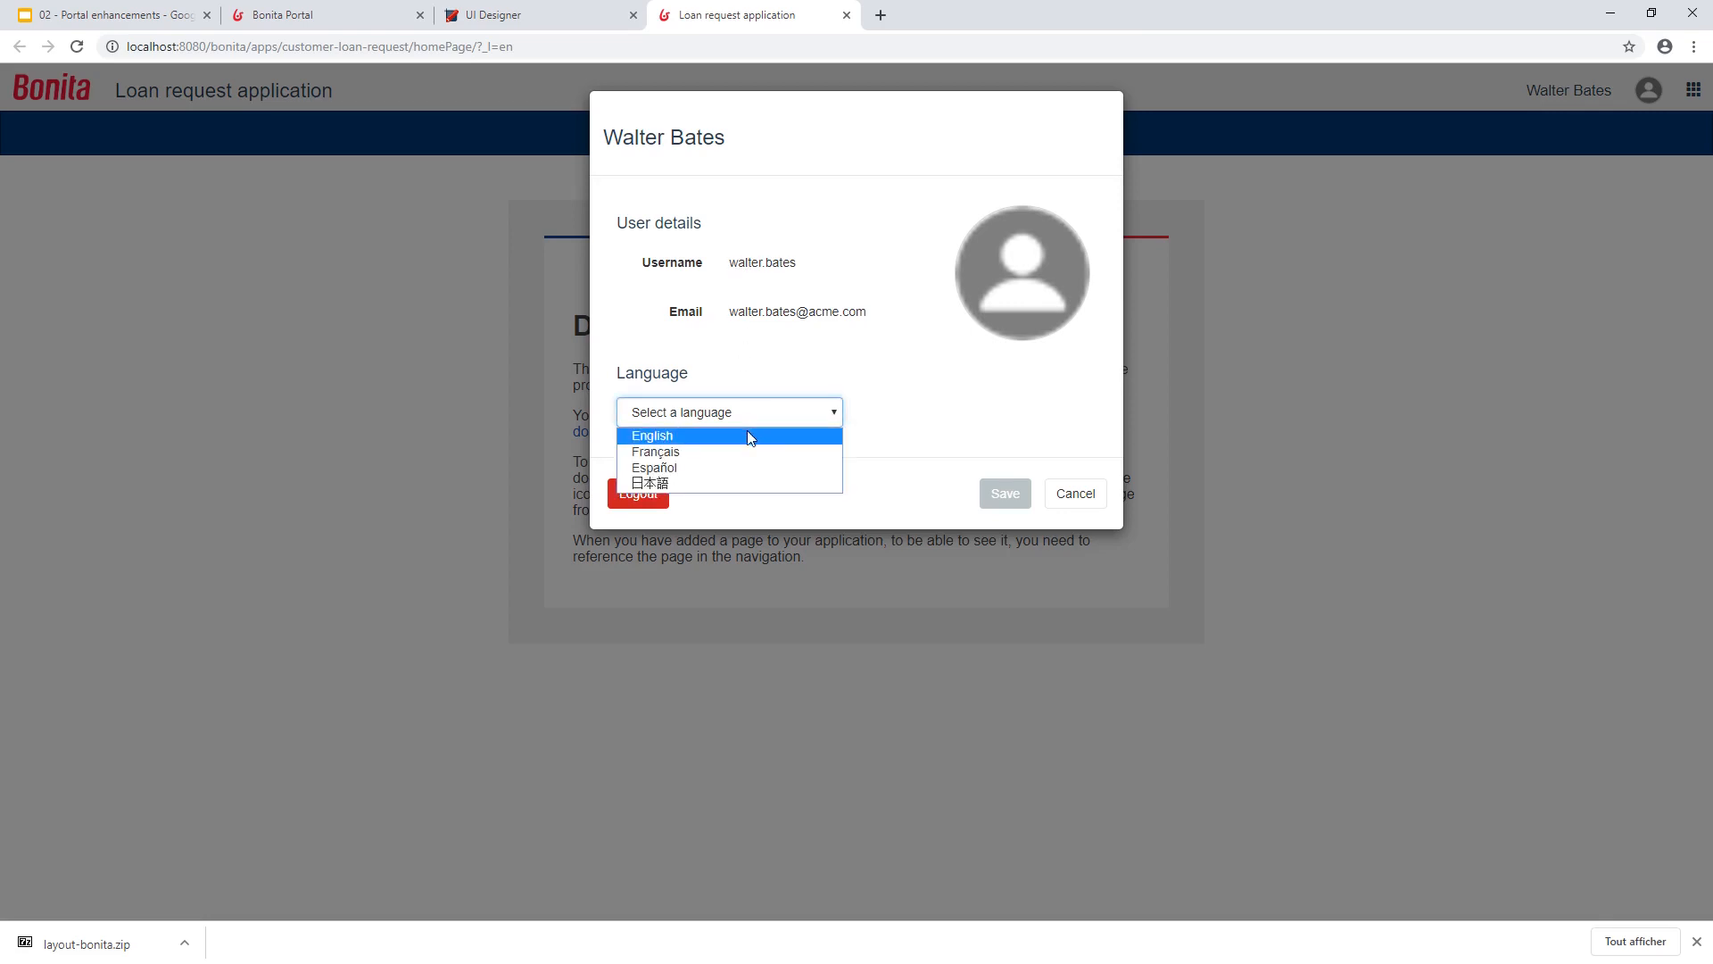
{"action": "left_click", "coordinate": [742, 425]}
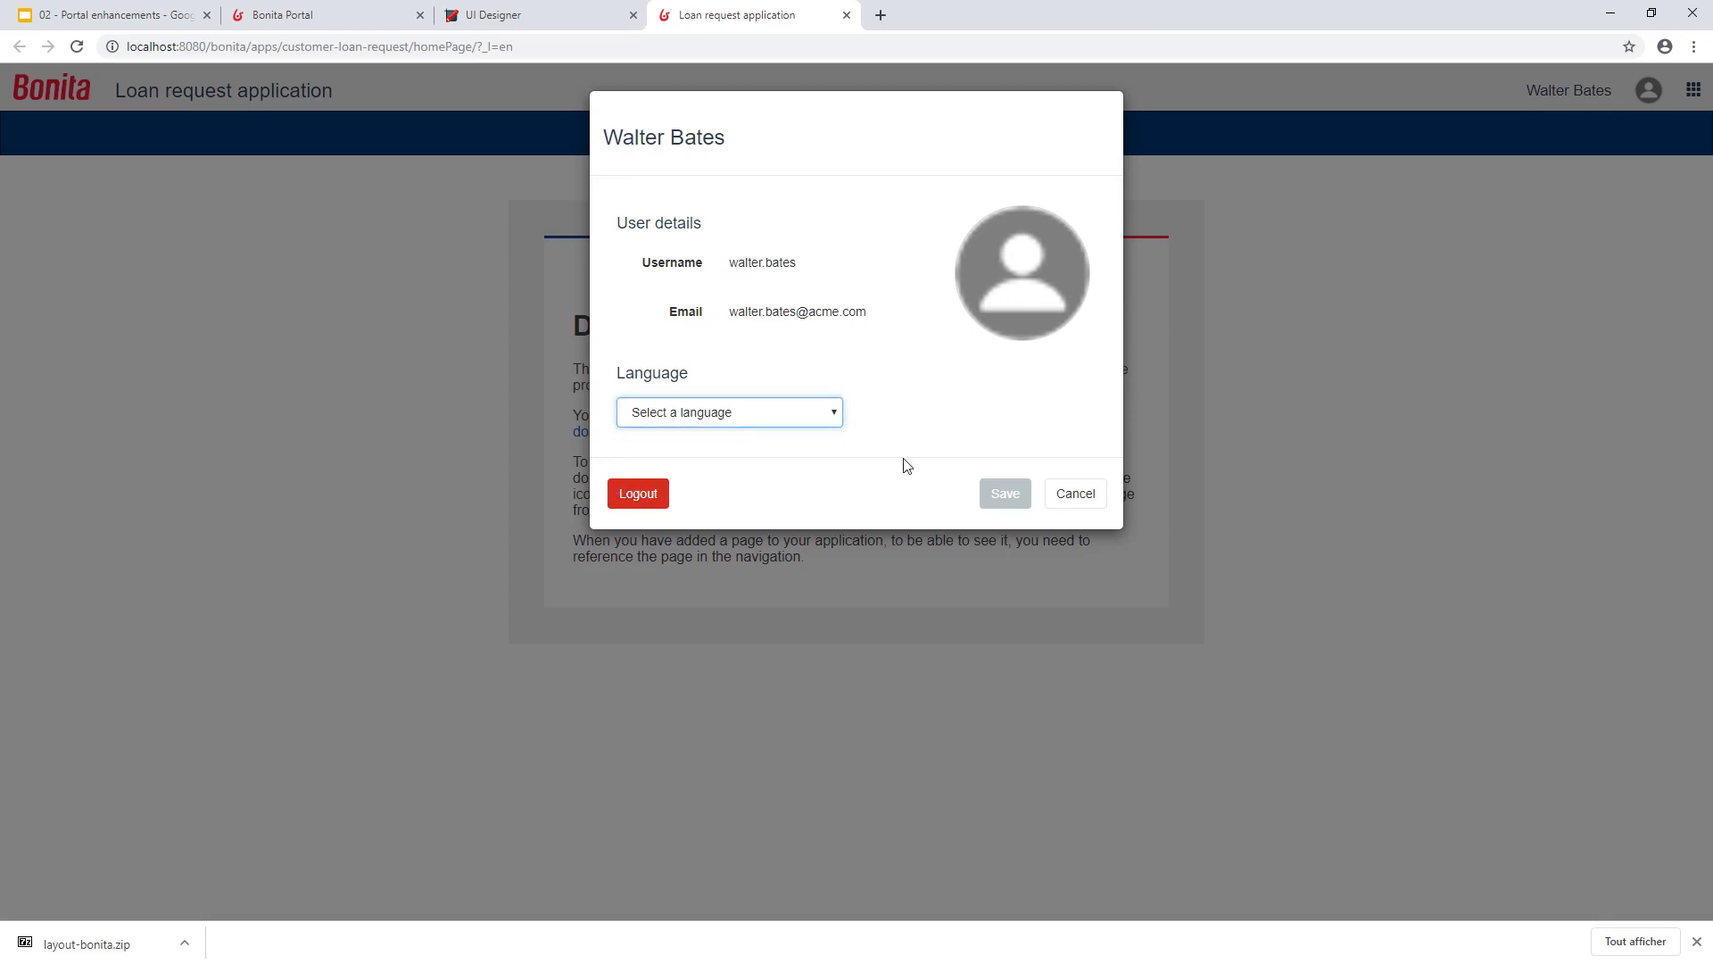
{"action": "left_click", "coordinate": [1074, 496]}
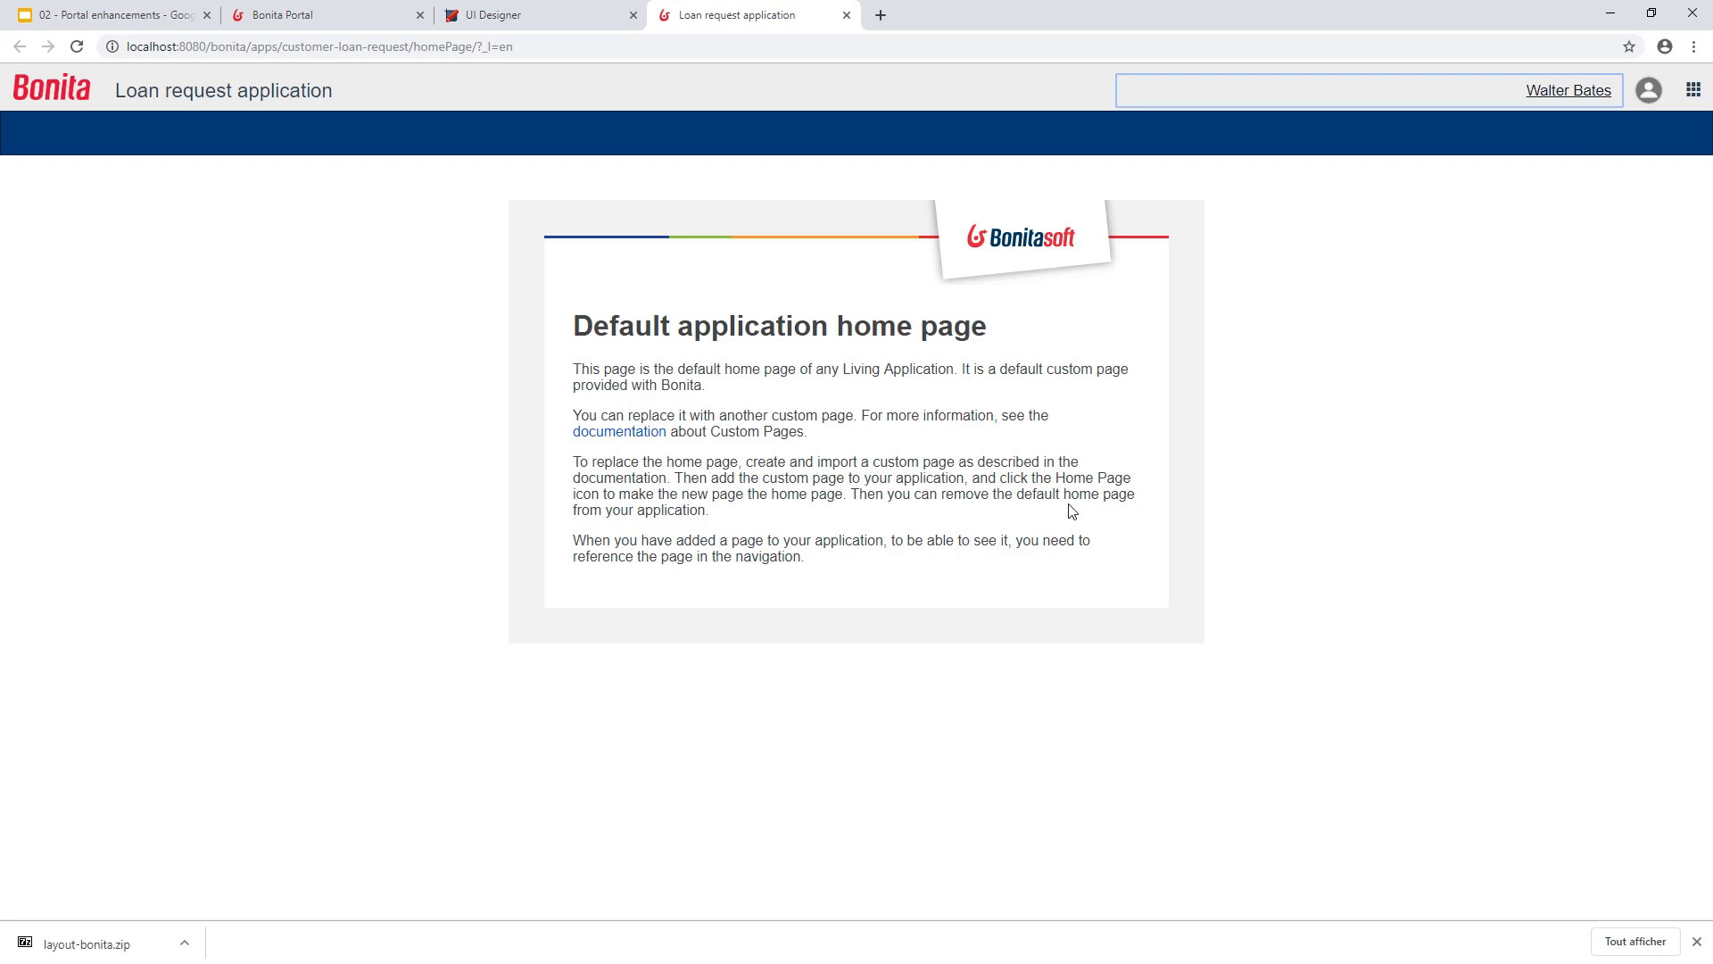
{"action": "left_click", "coordinate": [1642, 92]}
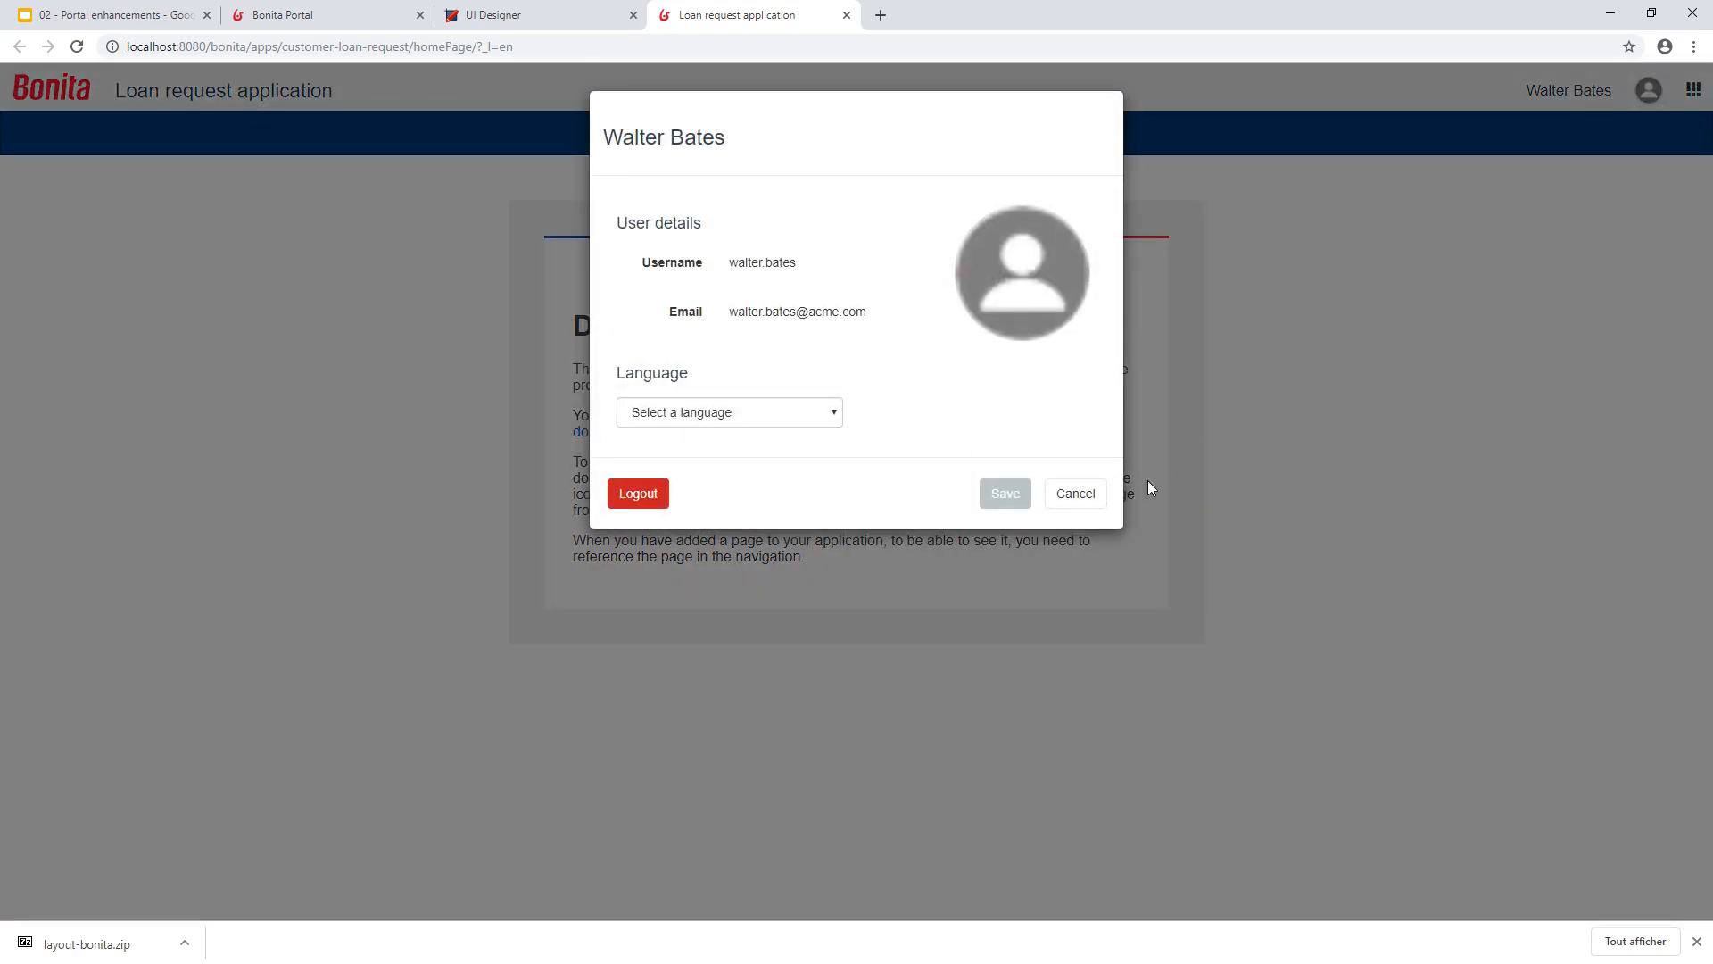
{"action": "left_click", "coordinate": [1079, 493]}
View the Application List with its profile filter and search field, close it and leave the browser
{"action": "left_click", "coordinate": [1692, 93]}
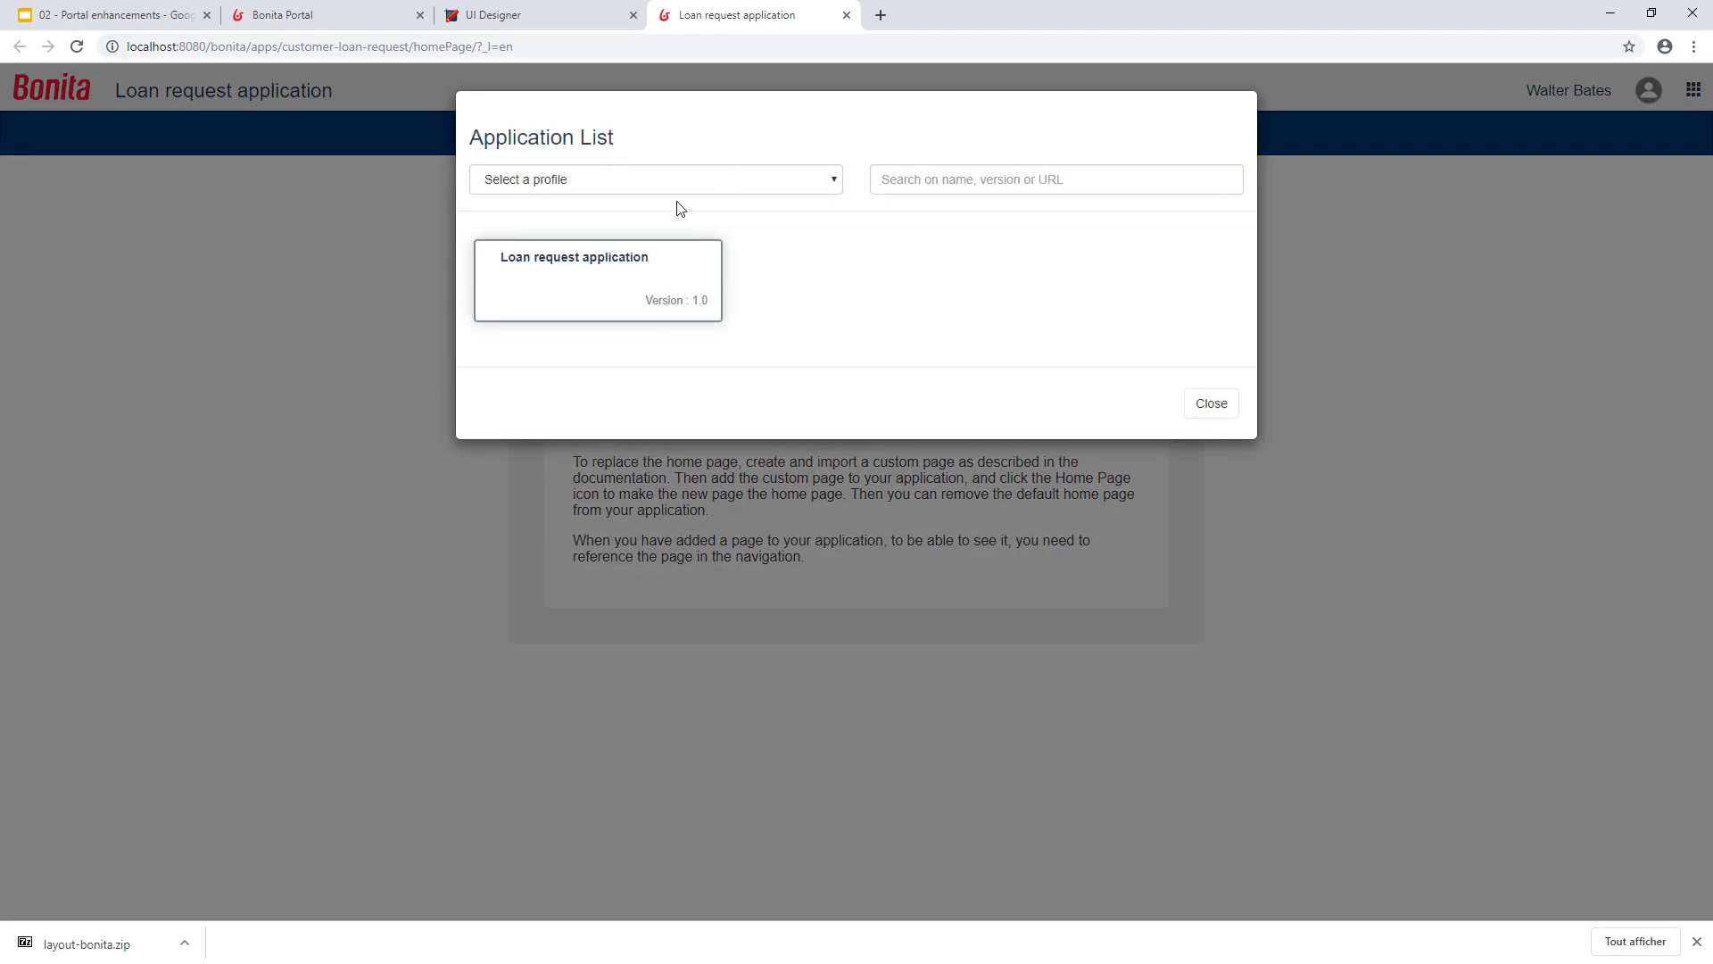
{"action": "left_click", "coordinate": [656, 181]}
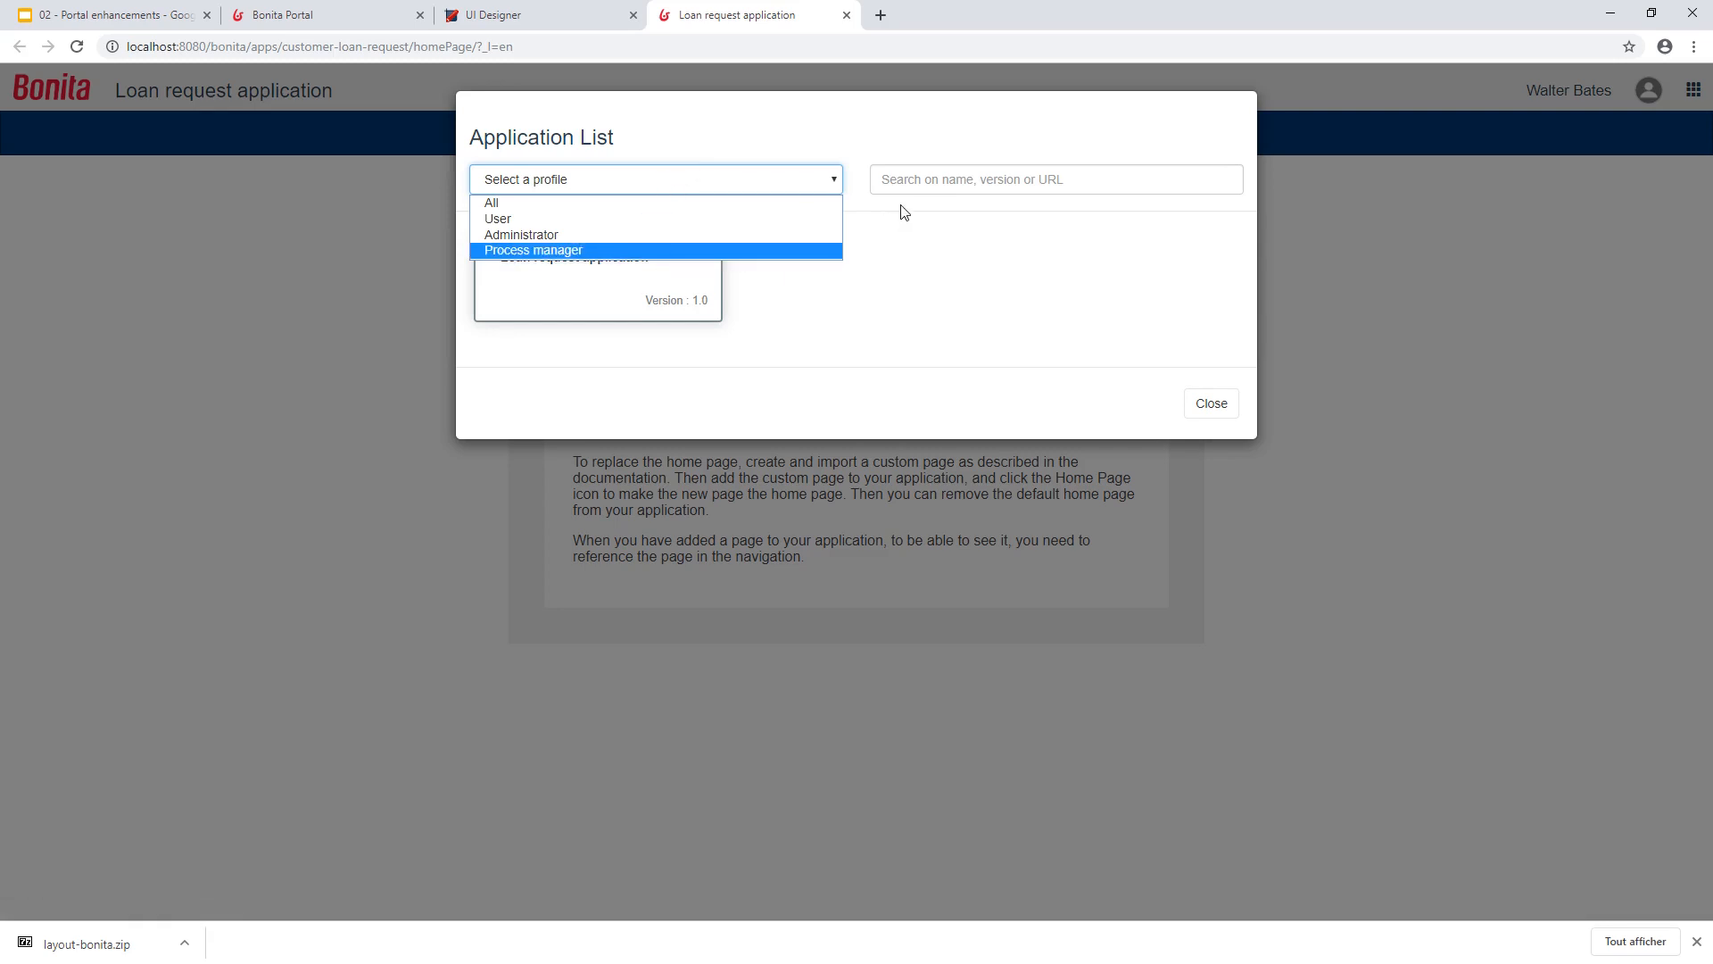
{"action": "left_click", "coordinate": [949, 179]}
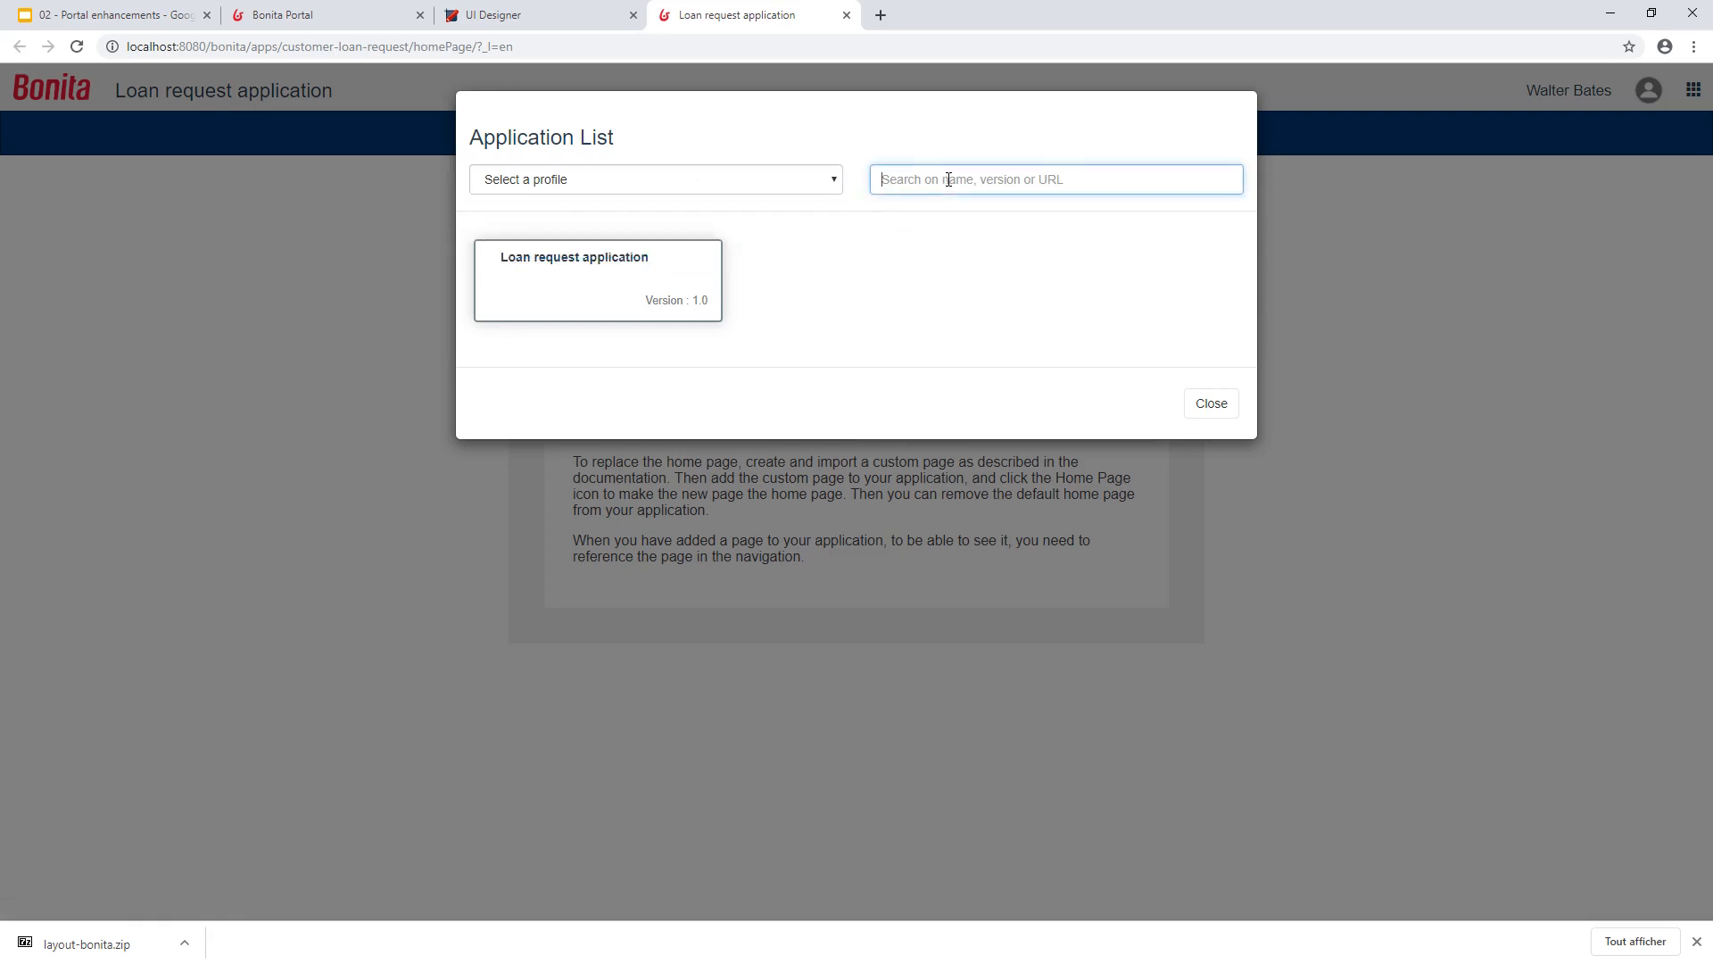
{"action": "left_click", "coordinate": [1235, 417]}
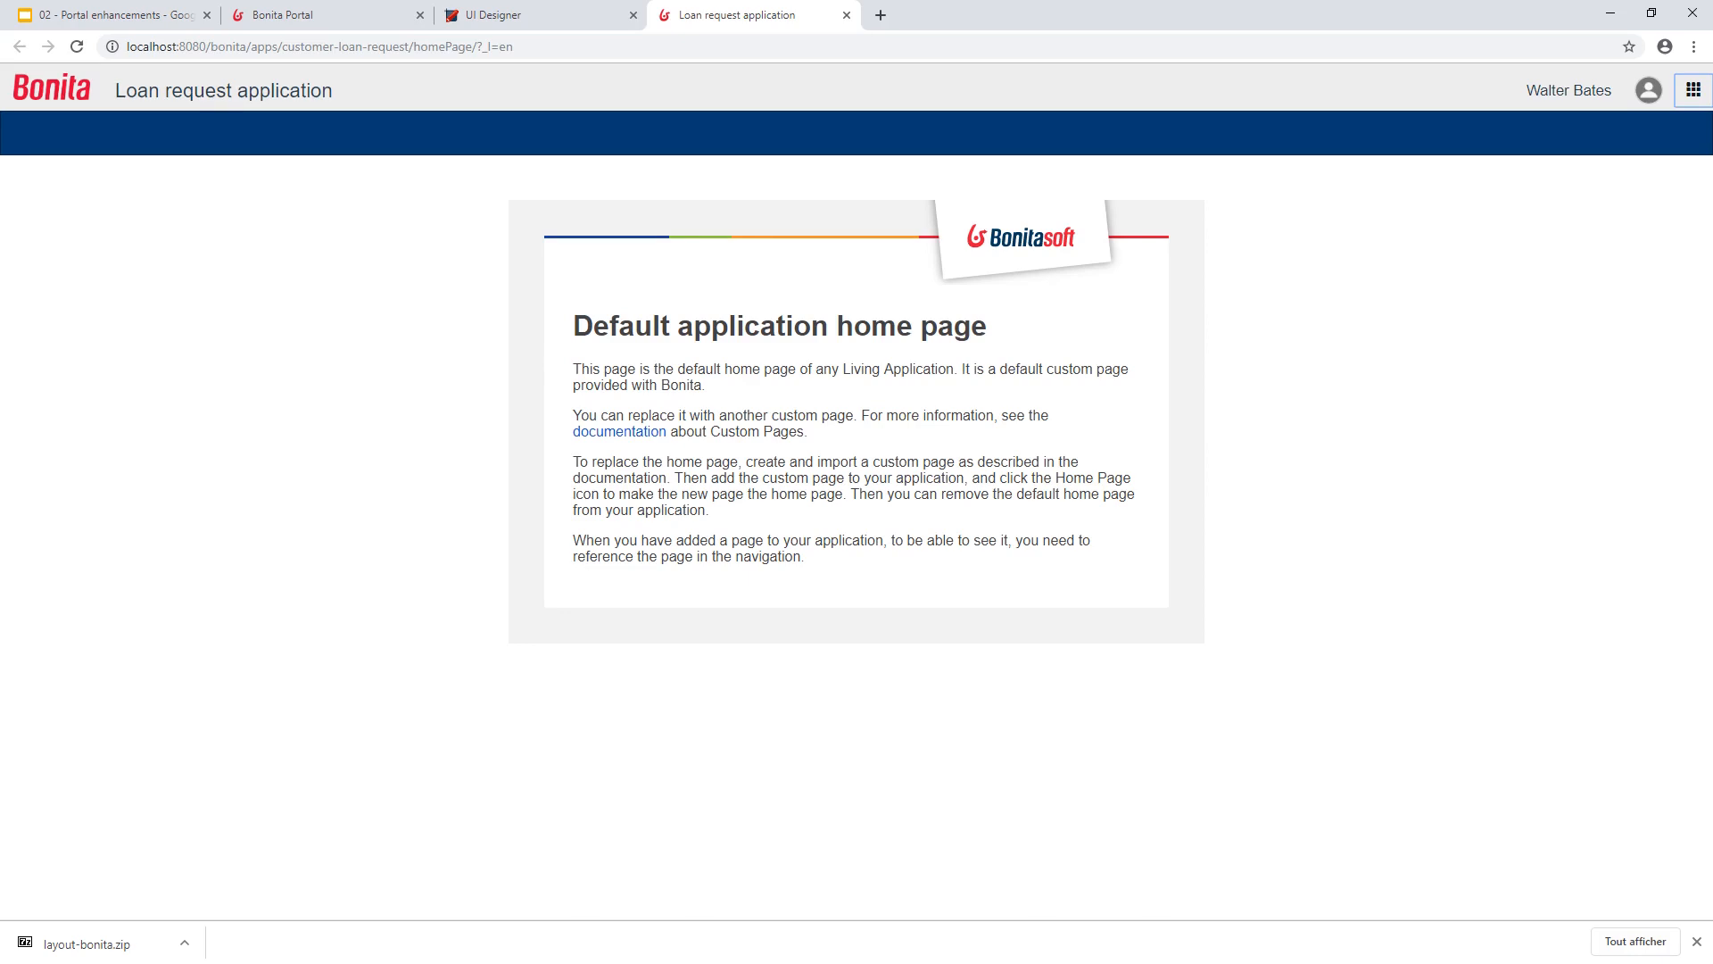
{"action": "key", "text": "alt+Tab"}
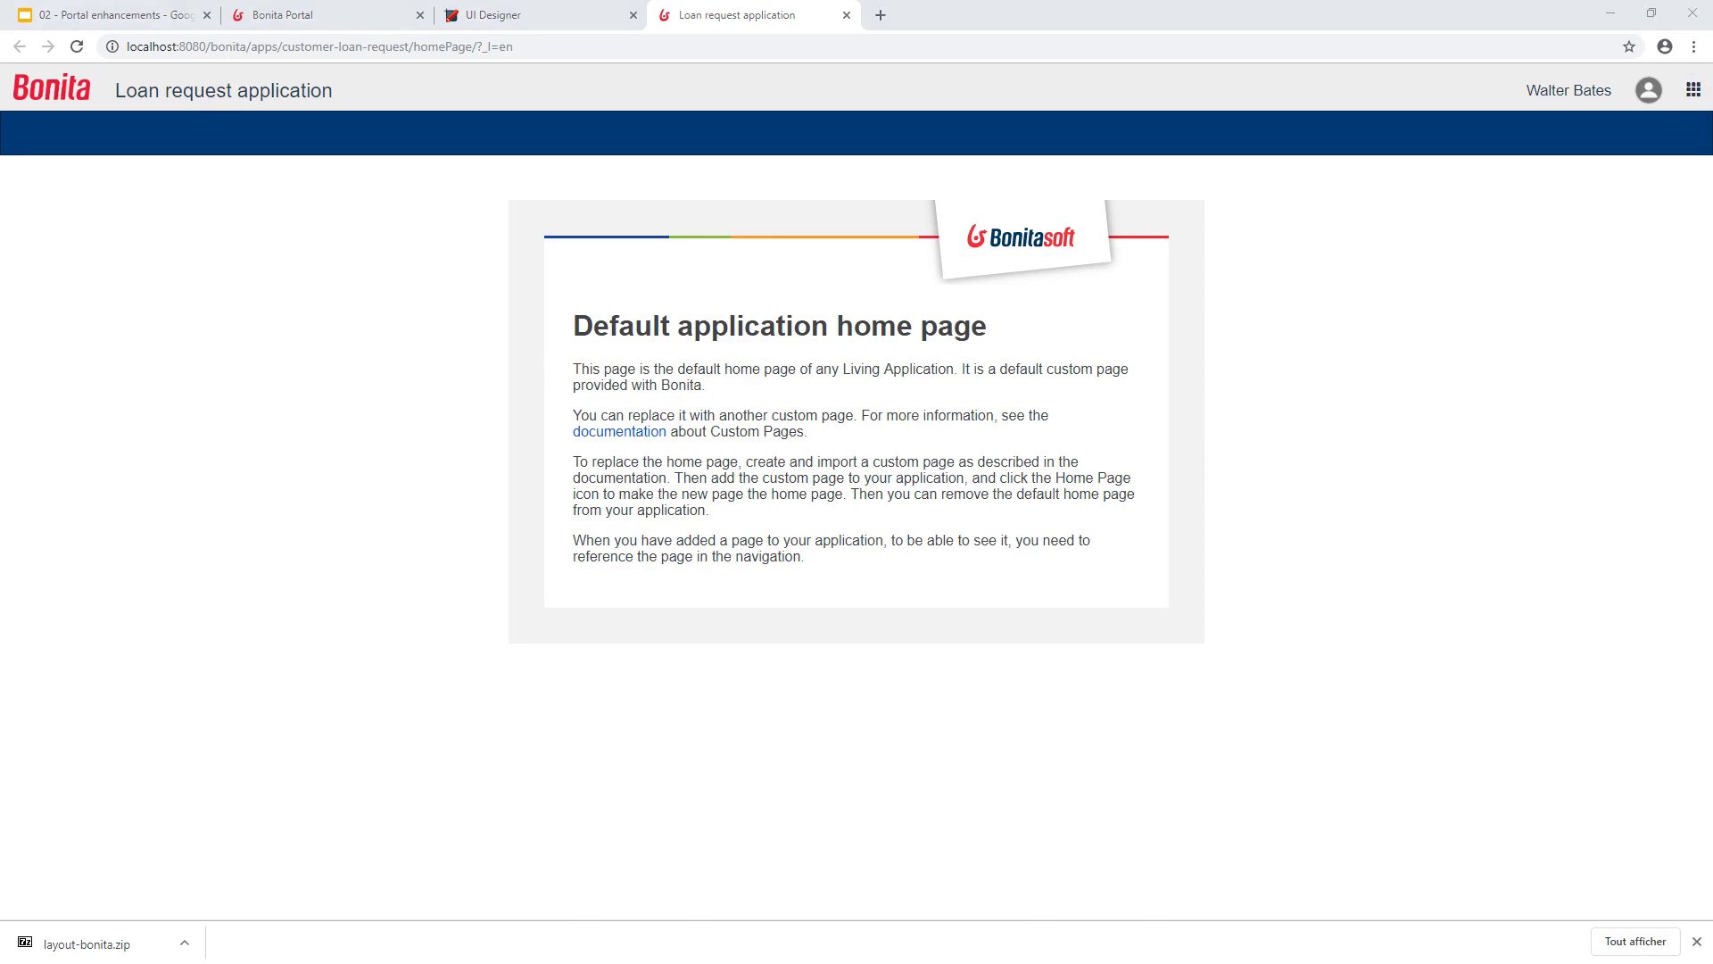